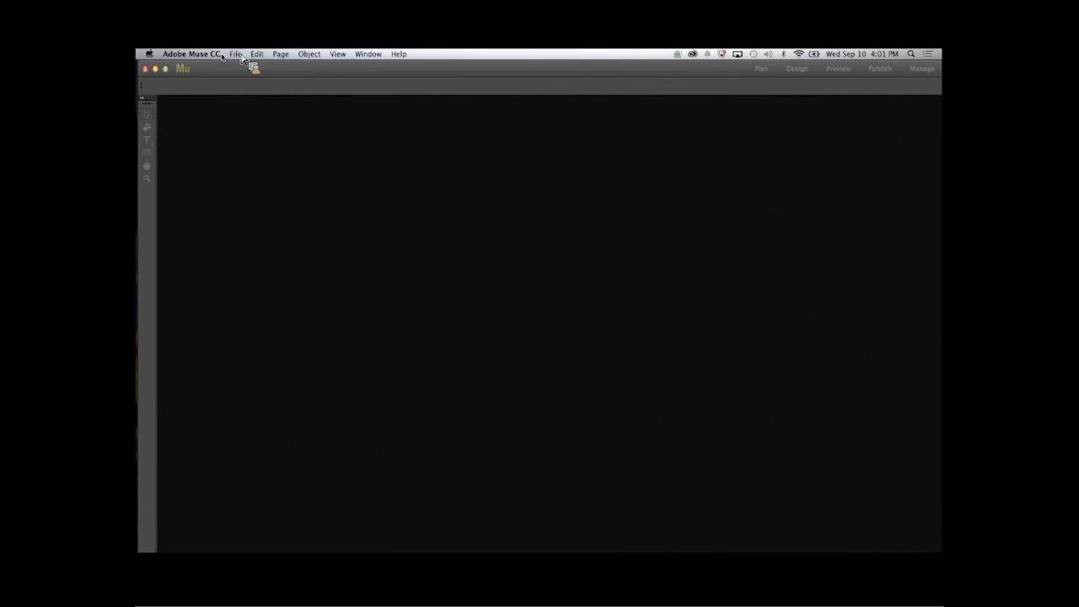
- Create a new desktop site with 9 columns and Standard resolution
{"action": "left_click", "coordinate": [239, 59]}
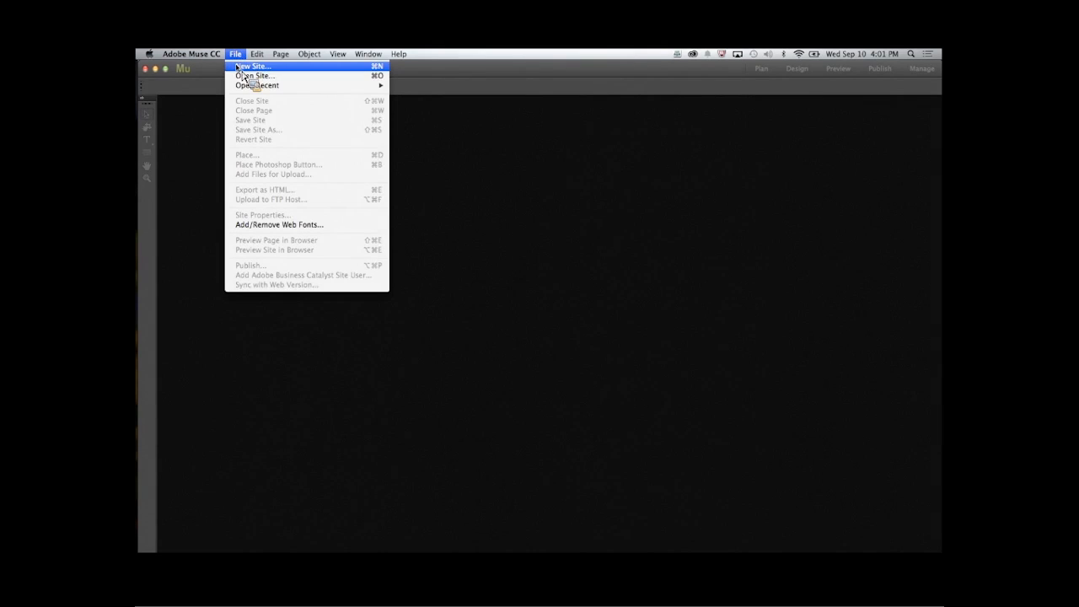
{"action": "left_click", "coordinate": [237, 66]}
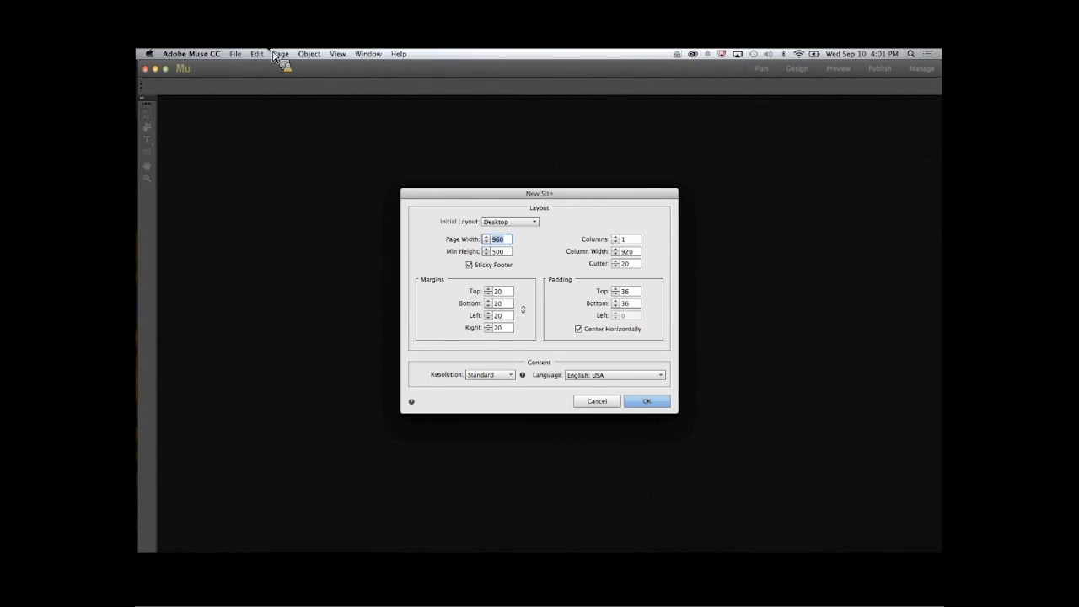
{"action": "left_click", "coordinate": [631, 239]}
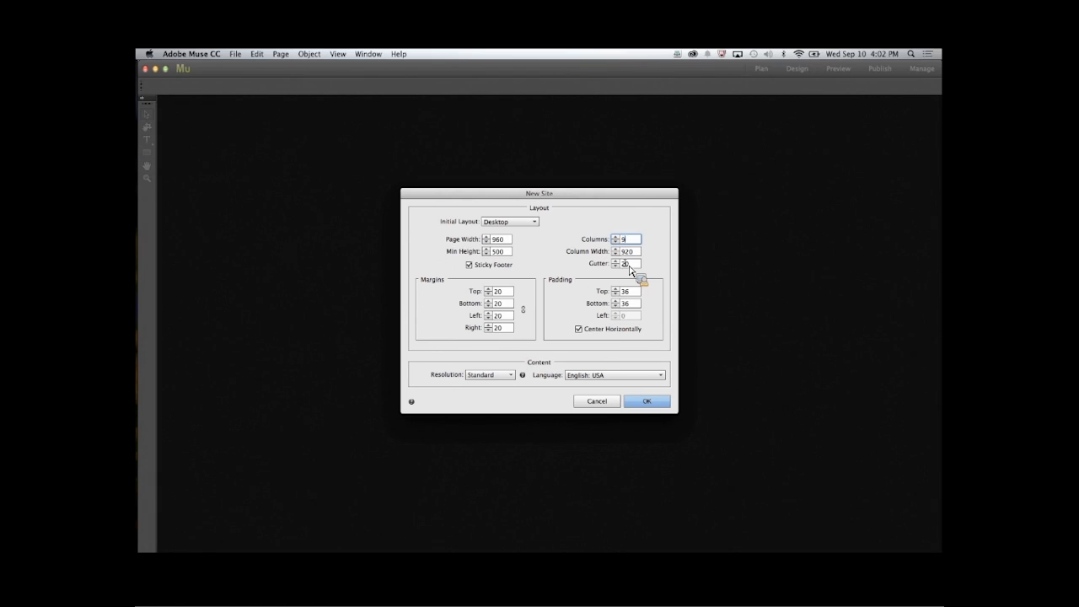
{"action": "left_click", "coordinate": [500, 379]}
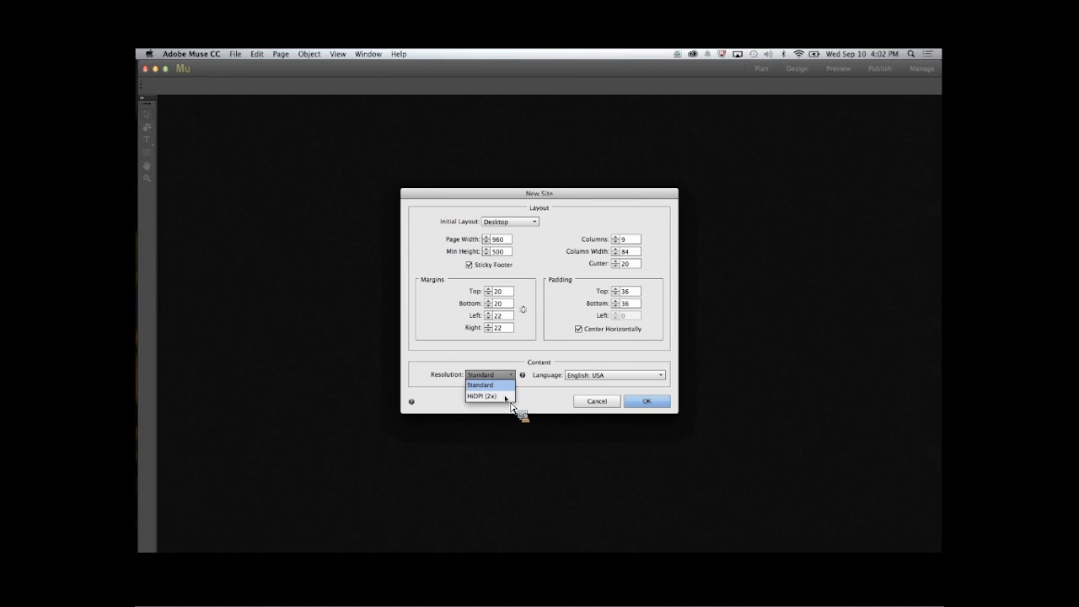
{"action": "left_click", "coordinate": [504, 385]}
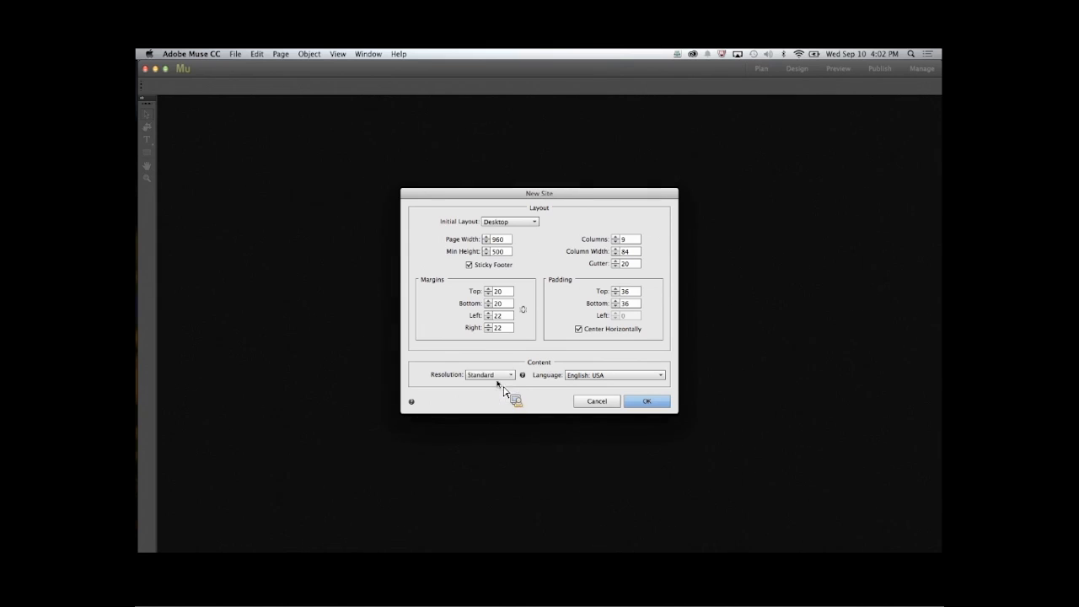
{"action": "left_click", "coordinate": [649, 404]}
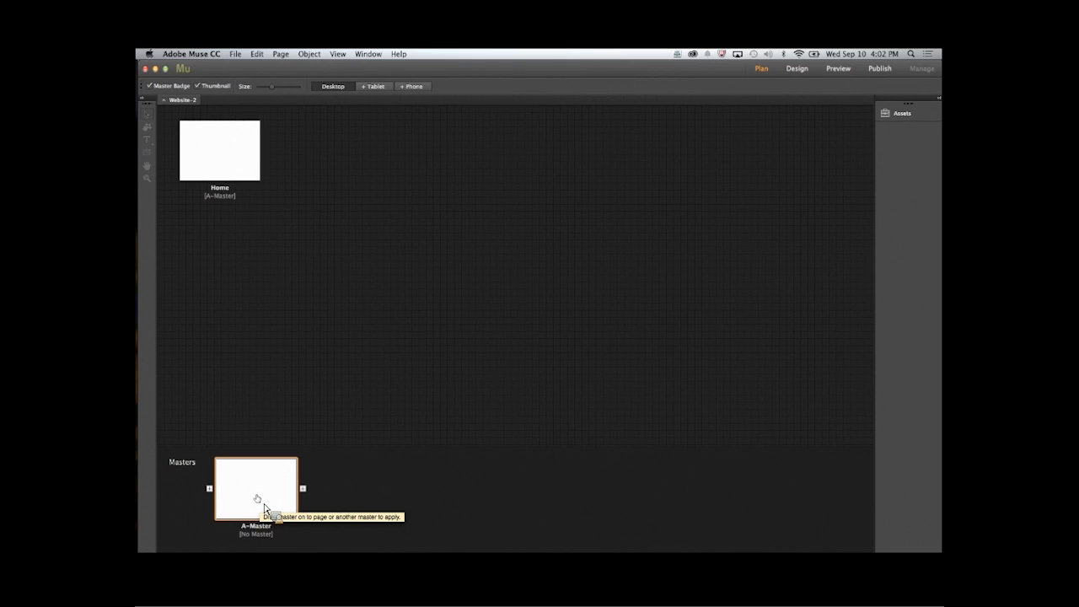
- Apply A-Master to the Home page and open A-Master for editing
{"action": "left_click_drag", "start_coordinate": [270, 483], "coordinate": [217, 155]}
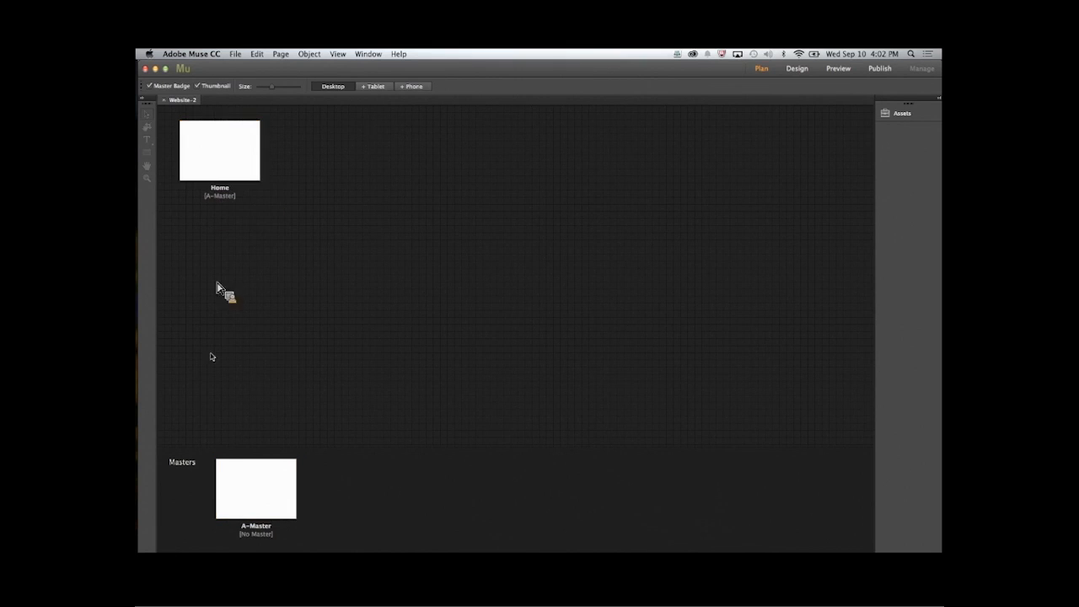
{"action": "double_click", "coordinate": [266, 499]}
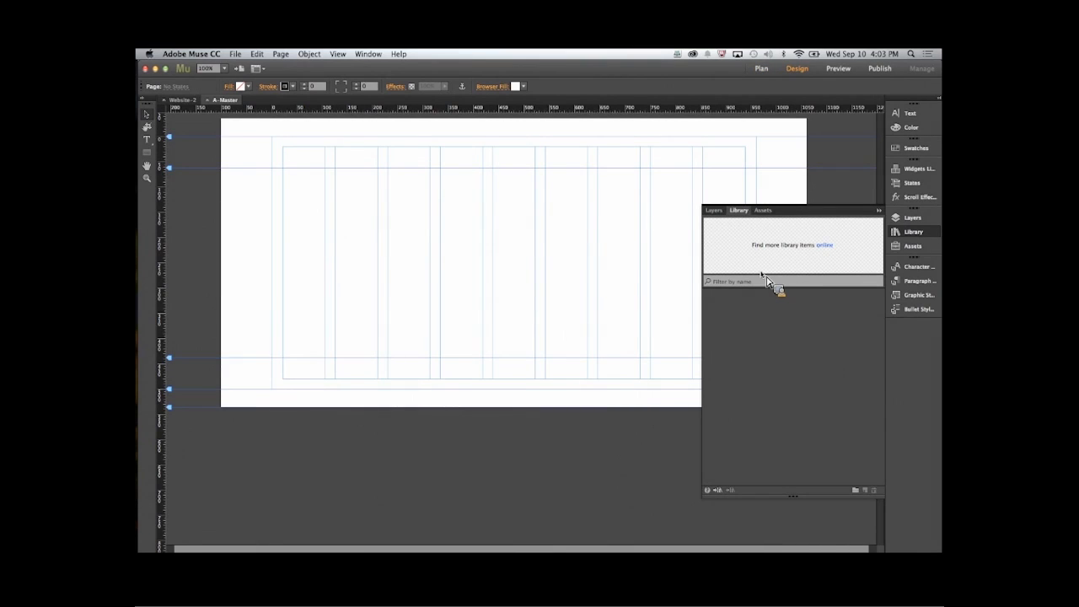
- Import the CC Getting Started Katies.mulib library and expand its folder to show the library items
{"action": "left_click_drag", "start_coordinate": [760, 272], "coordinate": [758, 296]}
{"action": "left_click", "coordinate": [717, 490]}
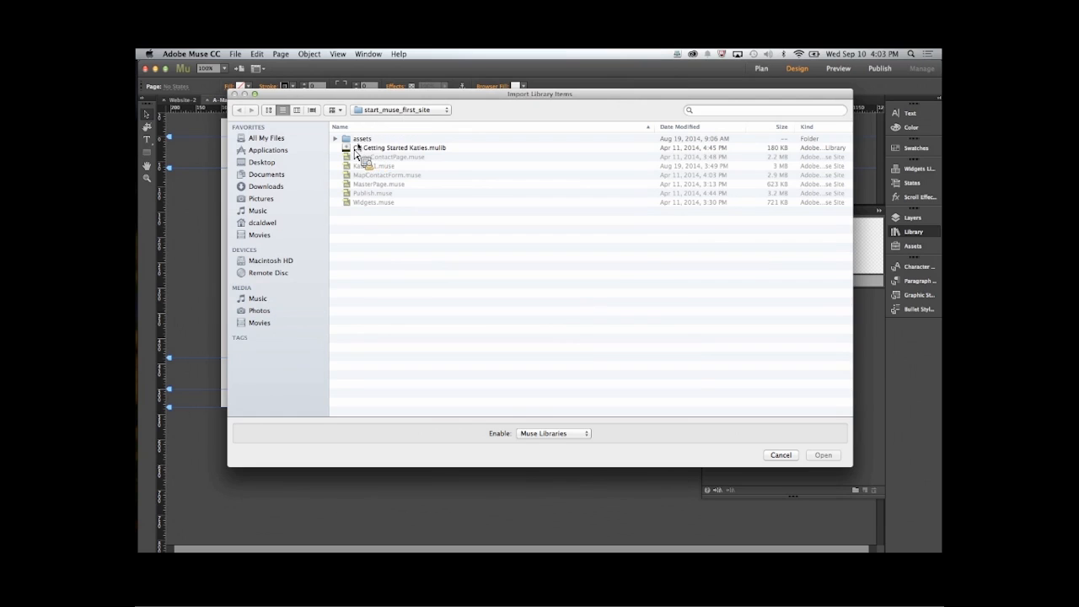
{"action": "left_click", "coordinate": [444, 153]}
{"action": "left_click", "coordinate": [826, 455]}
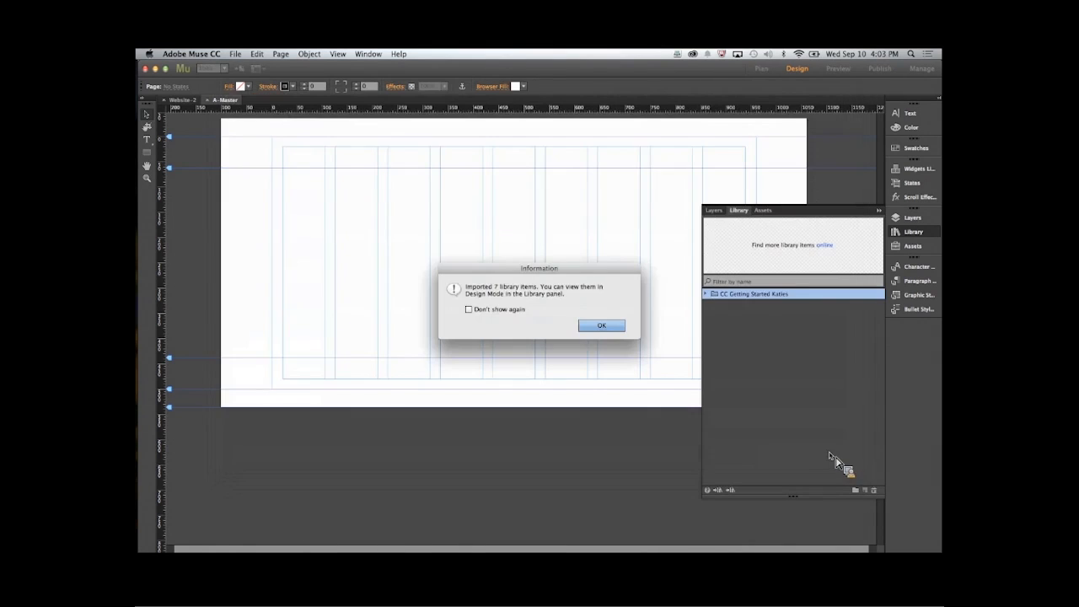
{"action": "left_click", "coordinate": [600, 329]}
{"action": "left_click", "coordinate": [610, 328]}
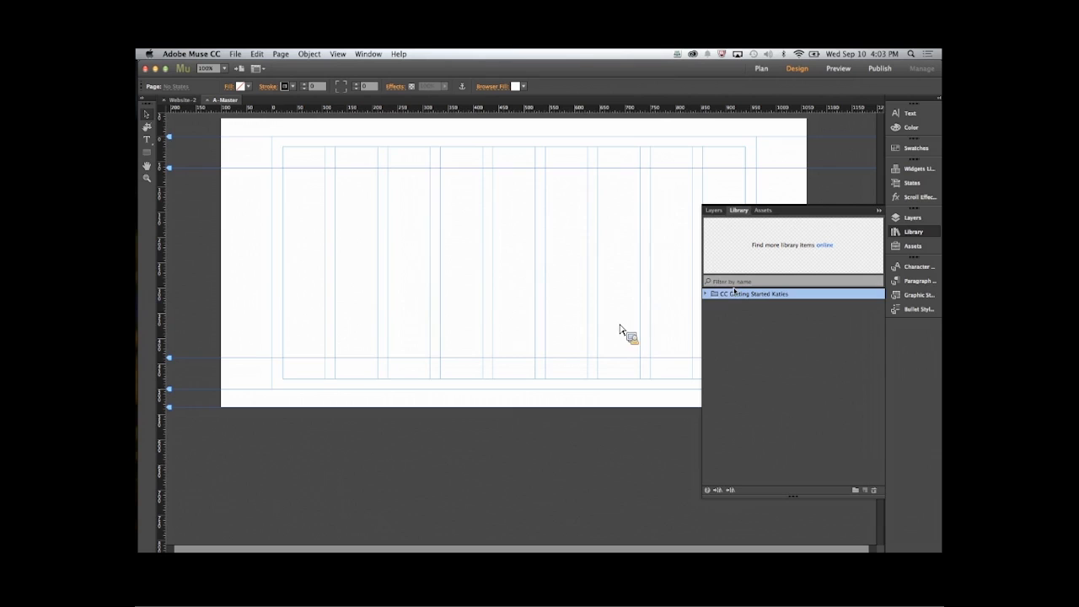
{"action": "left_click", "coordinate": [707, 294]}
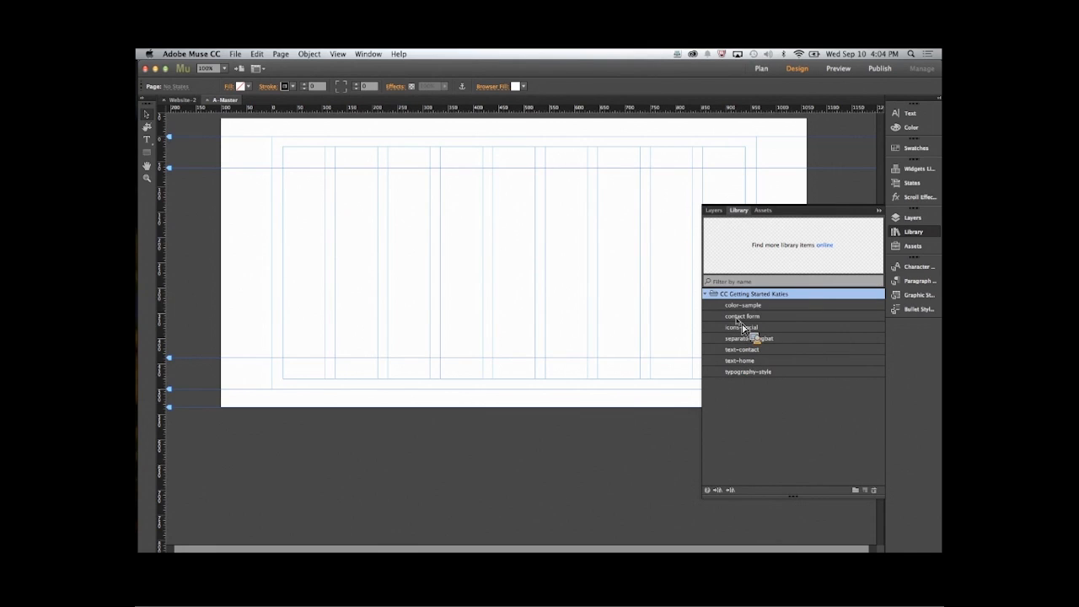
{"action": "left_click", "coordinate": [879, 212]}
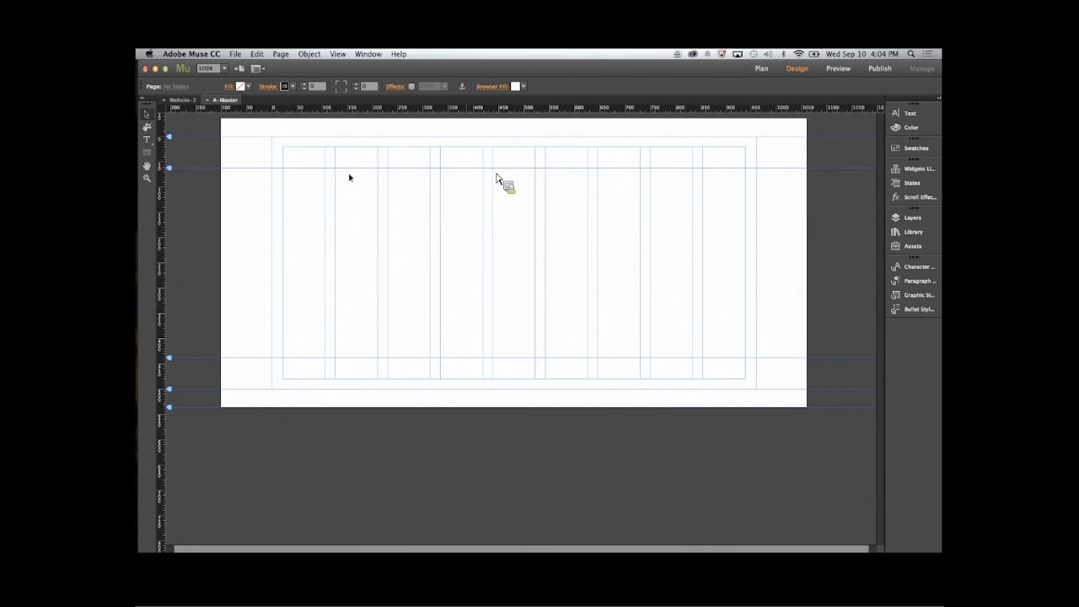
- Draw a header rectangle about 1147 by 175 px along the page's upper edge and fill it with tan C69C6D
{"action": "left_click", "coordinate": [148, 151]}
{"action": "mouse_move", "coordinate": [231, 125]}
{"action": "left_mouse_down"}
{"action": "mouse_move", "coordinate": [308, 164]}
{"action": "mouse_move", "coordinate": [506, 206]}
{"action": "mouse_move", "coordinate": [810, 211]}
{"action": "left_mouse_up"}
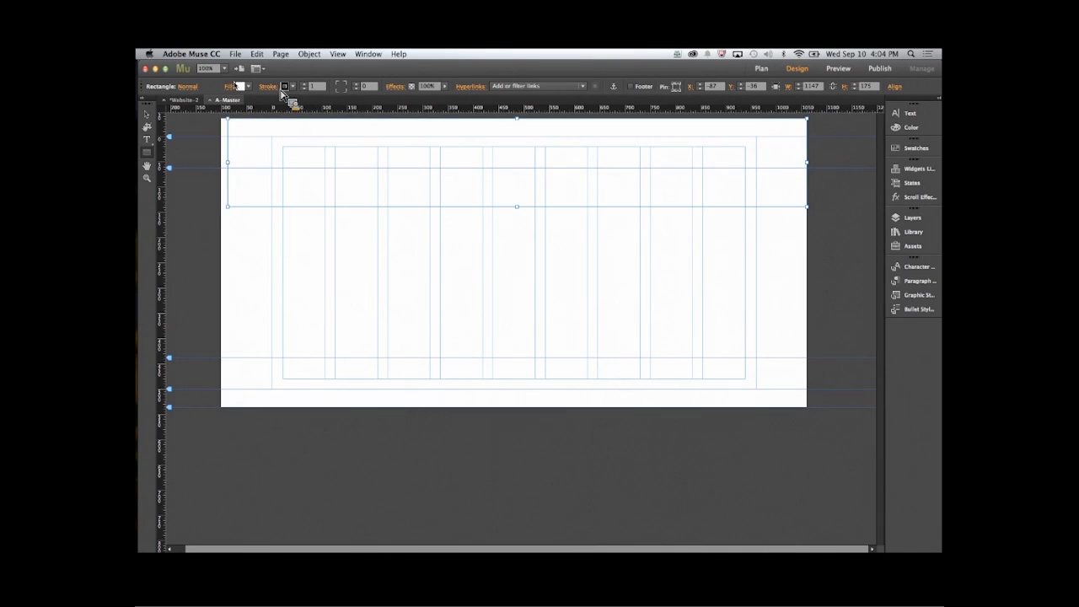
{"action": "left_click", "coordinate": [241, 87]}
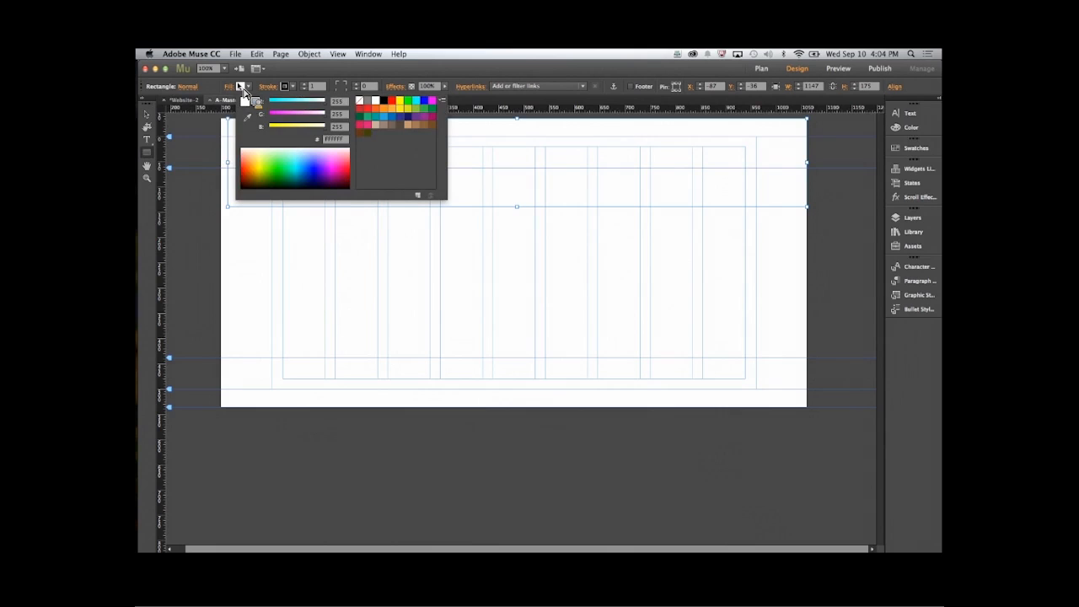
{"action": "left_click", "coordinate": [409, 125]}
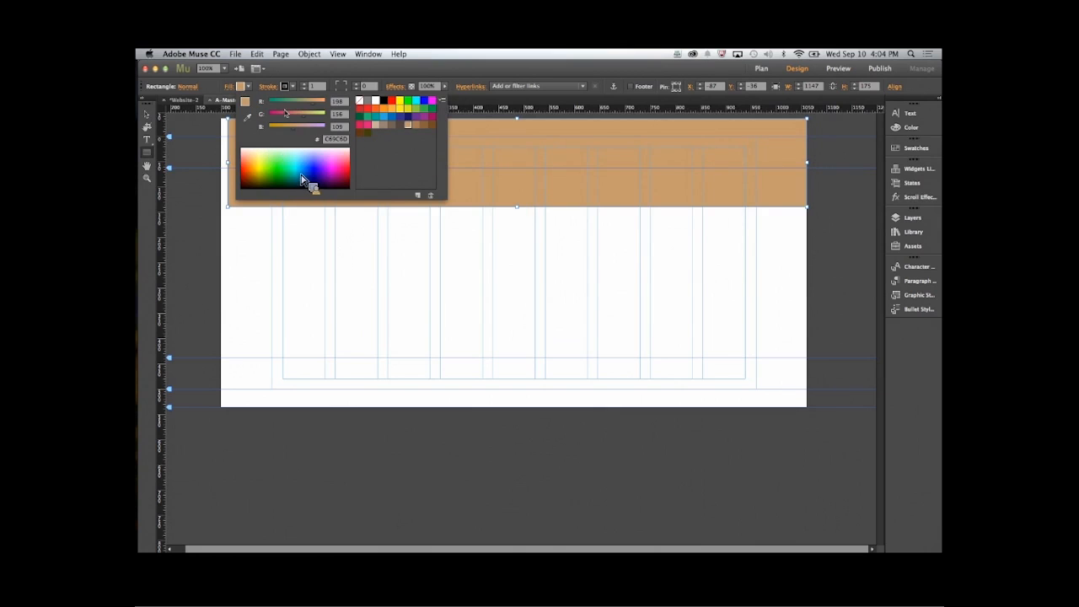
{"action": "left_click", "coordinate": [241, 87]}
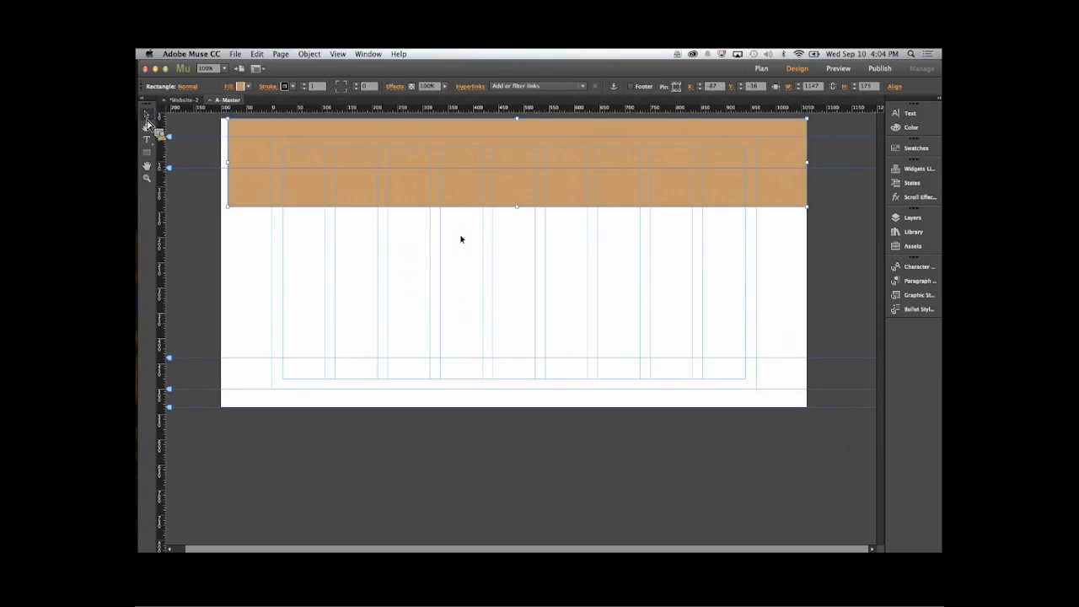
- Shorten the header rectangle to about 125 px high, make it 100% width, and close the master page
{"action": "left_click_drag", "start_coordinate": [517, 206], "coordinate": [511, 179]}
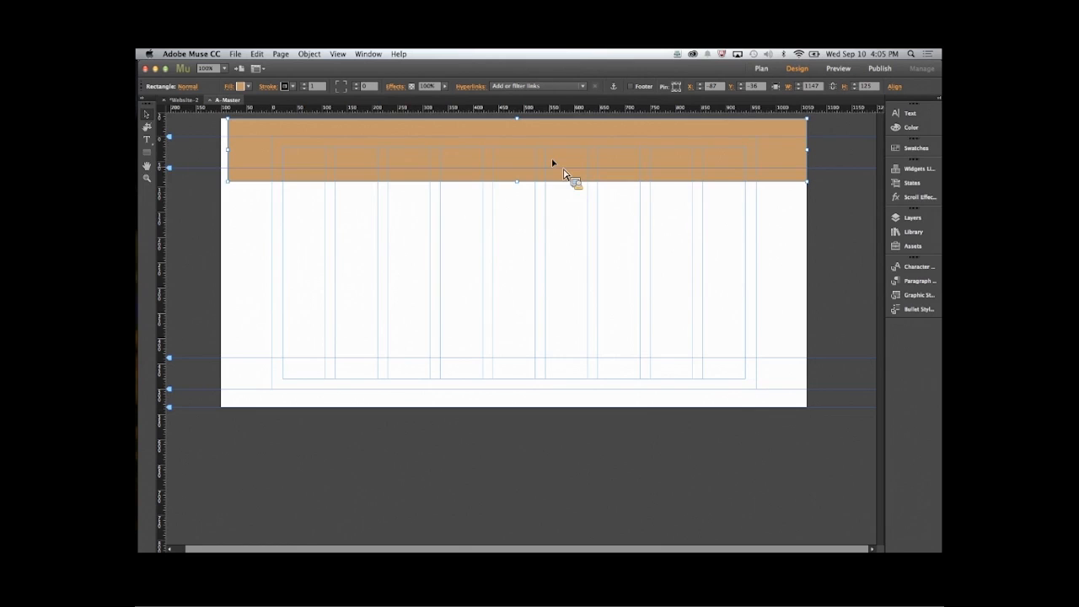
{"action": "left_click", "coordinate": [776, 86]}
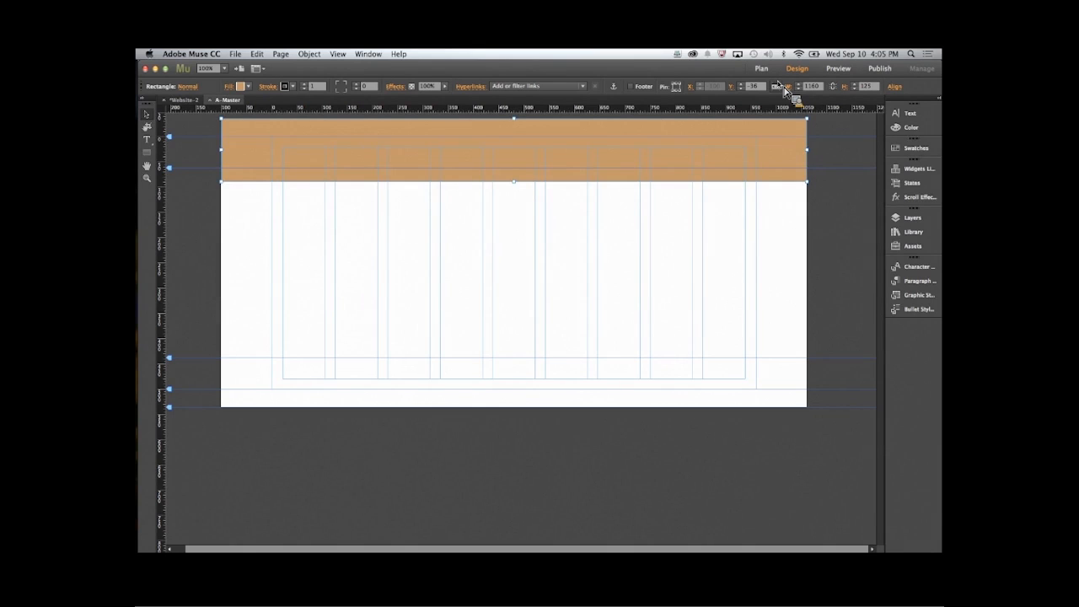
{"action": "left_click", "coordinate": [210, 101]}
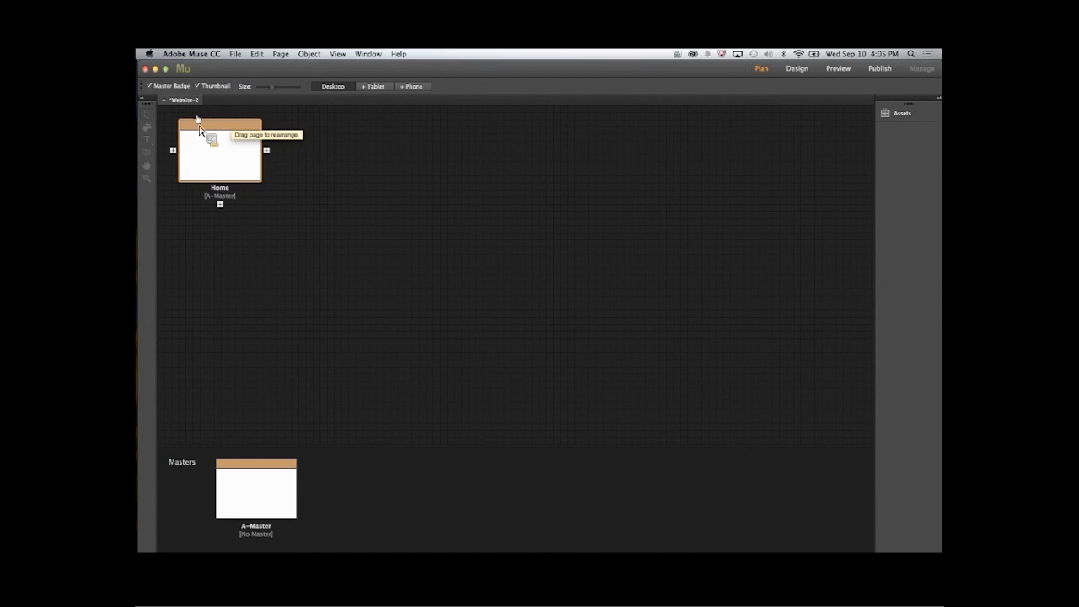
- Rename the A-Master page as Main in the site plan
{"action": "double_click", "coordinate": [256, 526]}
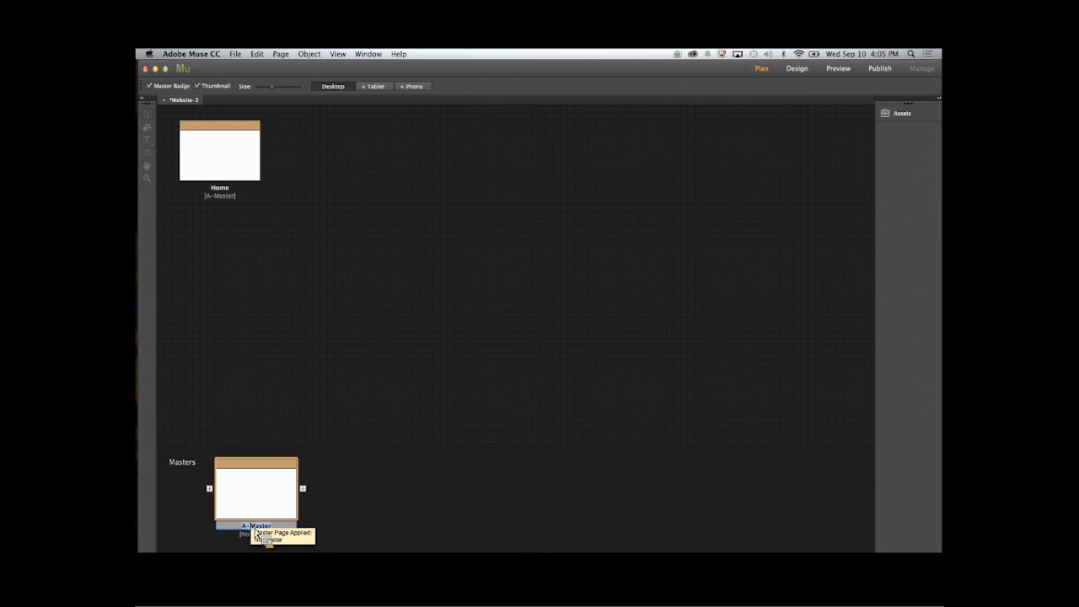
{"action": "type", "text": "Main"}
{"action": "left_click_drag", "start_coordinate": [256, 532], "coordinate": [221, 194]}
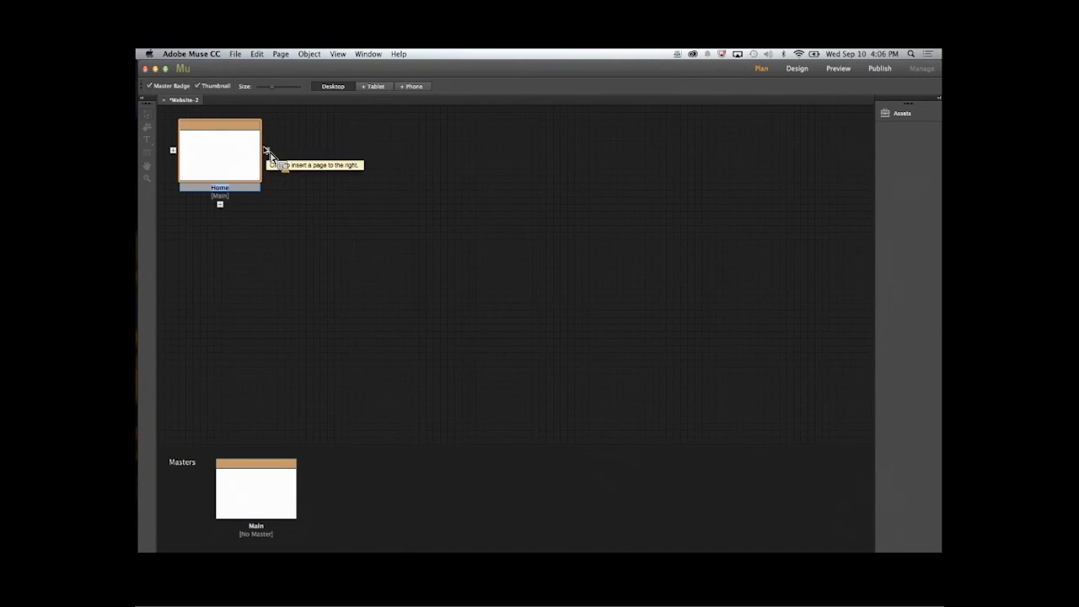
- Add three pages after Home in the site plan, named Menu, Our Story and Contact Us
{"action": "left_click", "coordinate": [266, 152]}
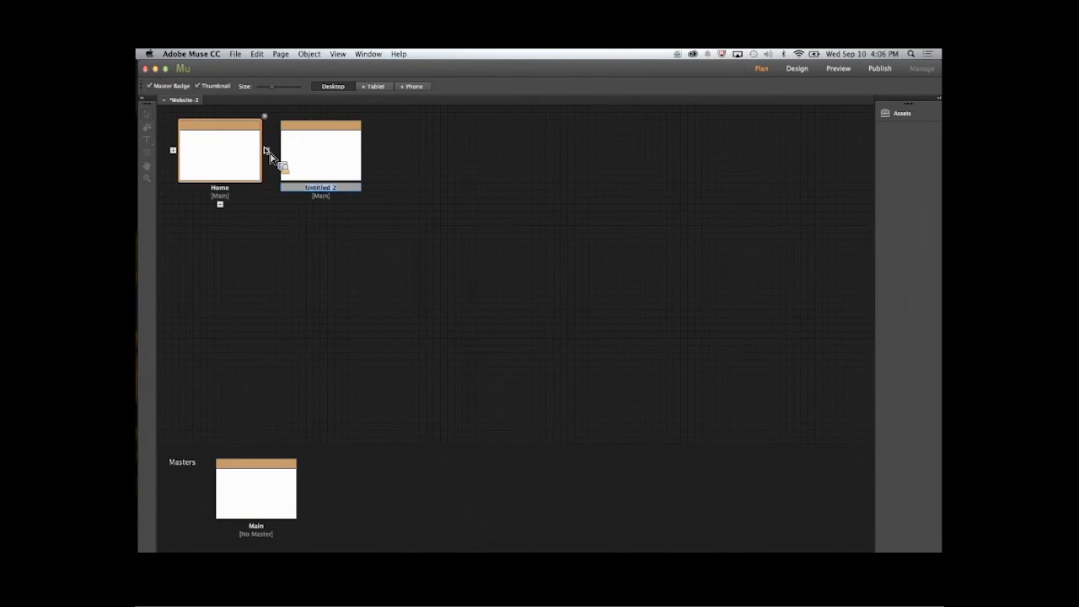
{"action": "type", "text": "Menu"}
{"action": "key", "text": "Return"}
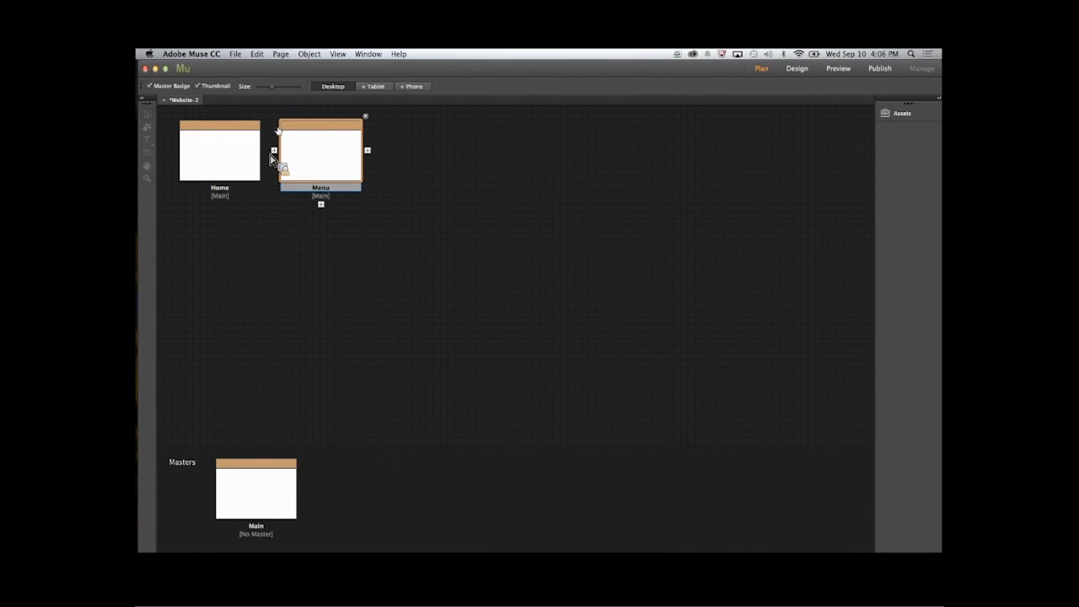
{"action": "left_click", "coordinate": [369, 152]}
{"action": "type", "text": "Our Story"}
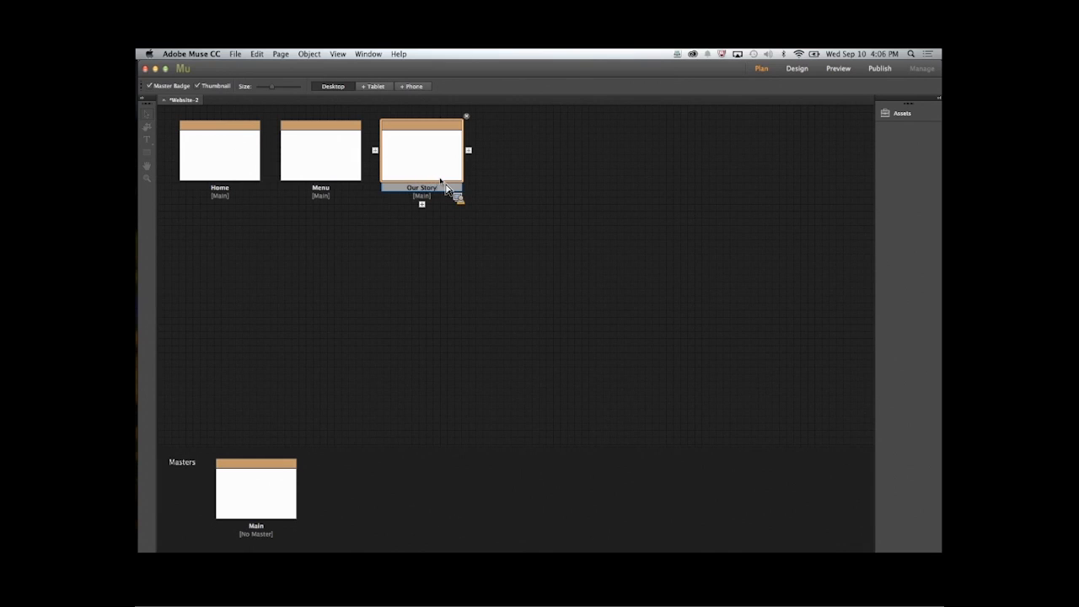
{"action": "left_click", "coordinate": [470, 151]}
{"action": "left_click", "coordinate": [470, 150]}
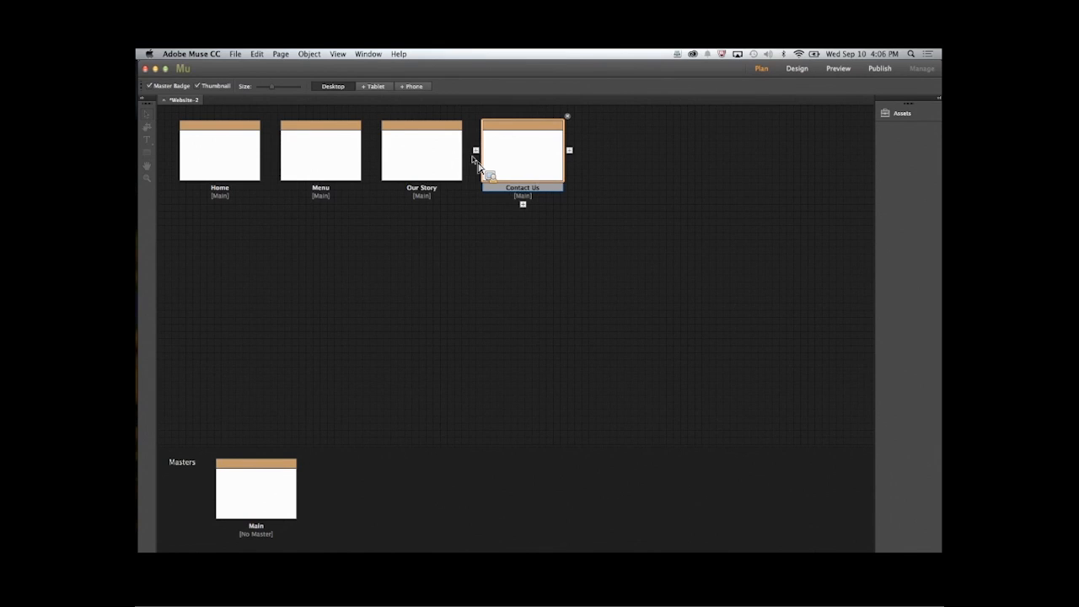
- Open the Our Story page and start placing a file, browsing to the assets folder inside start_muse_first_site
{"action": "left_click", "coordinate": [426, 163]}
{"action": "double_click", "coordinate": [426, 163]}
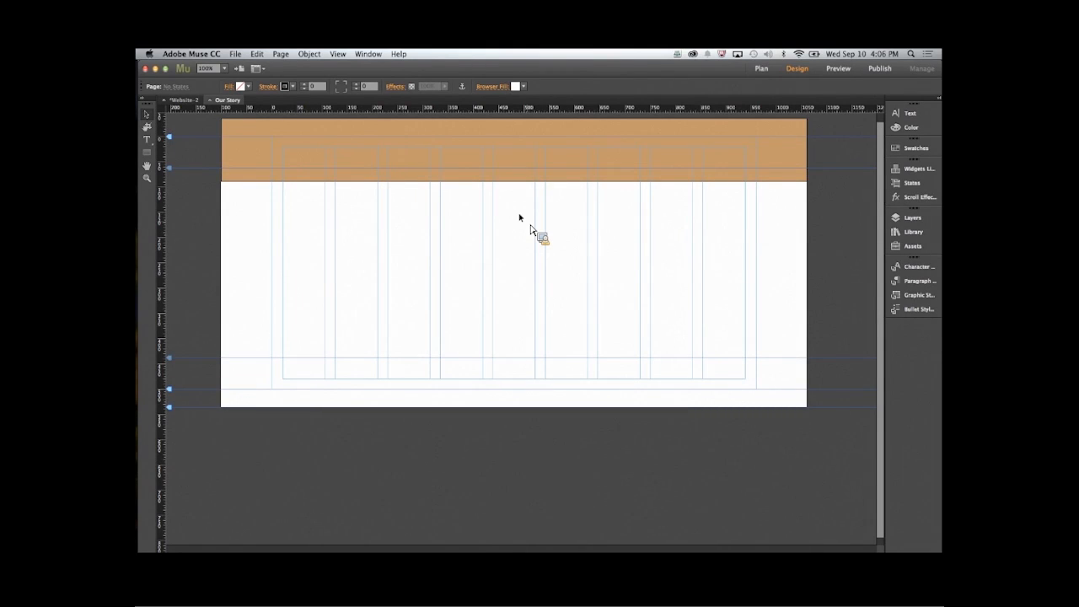
{"action": "left_click", "coordinate": [235, 54]}
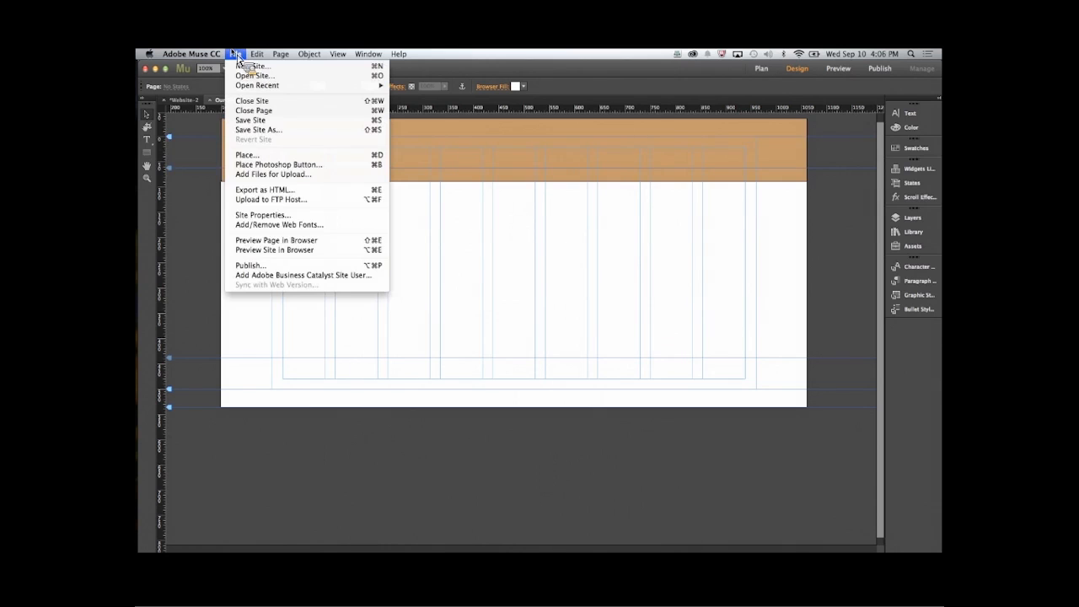
{"action": "left_click", "coordinate": [248, 155]}
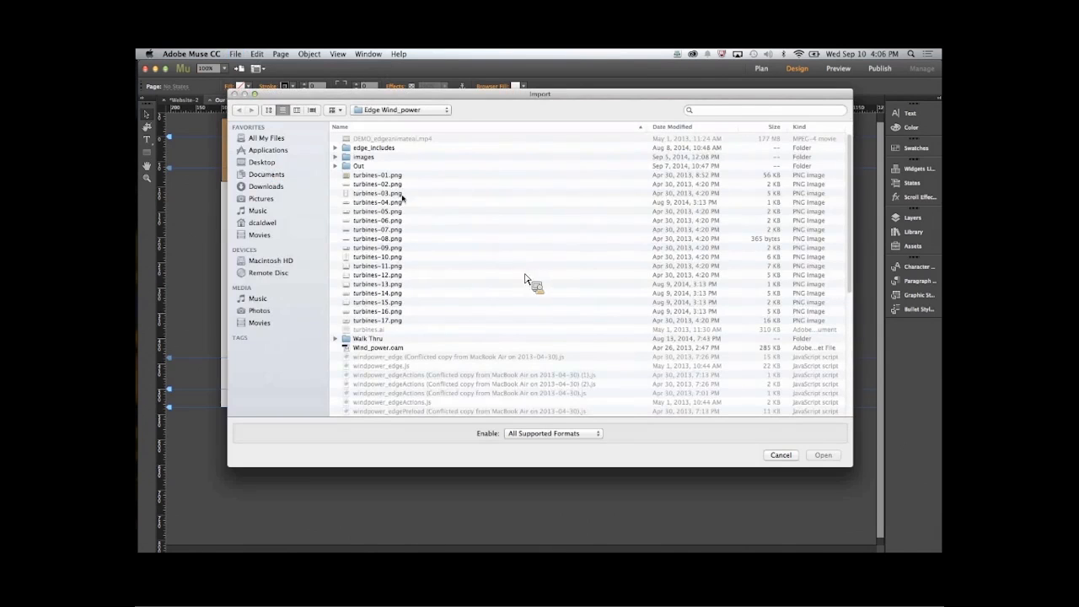
{"action": "left_click", "coordinate": [392, 111]}
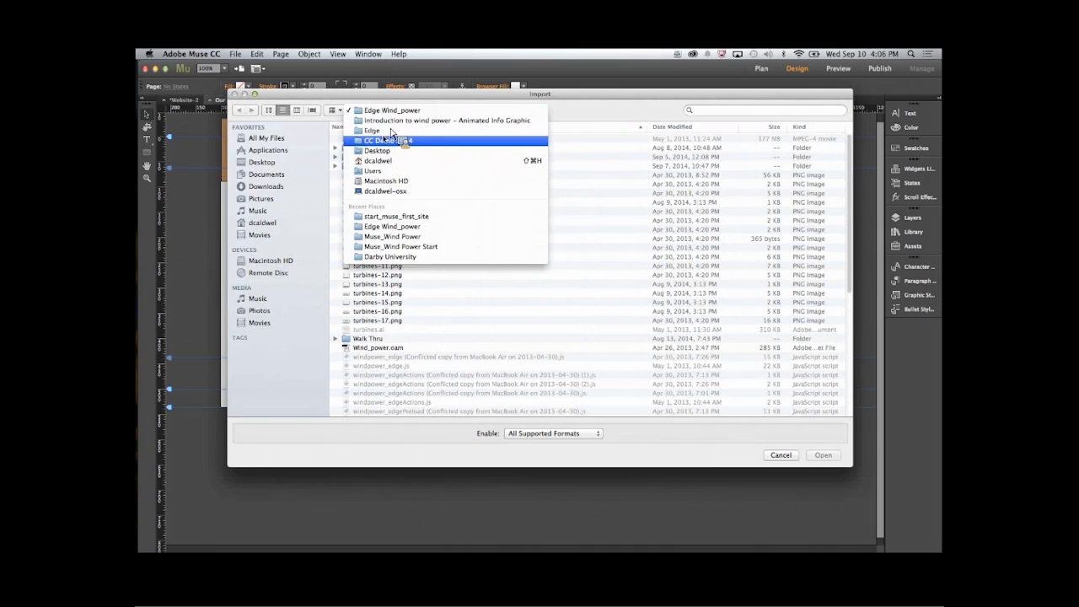
{"action": "left_click", "coordinate": [388, 141]}
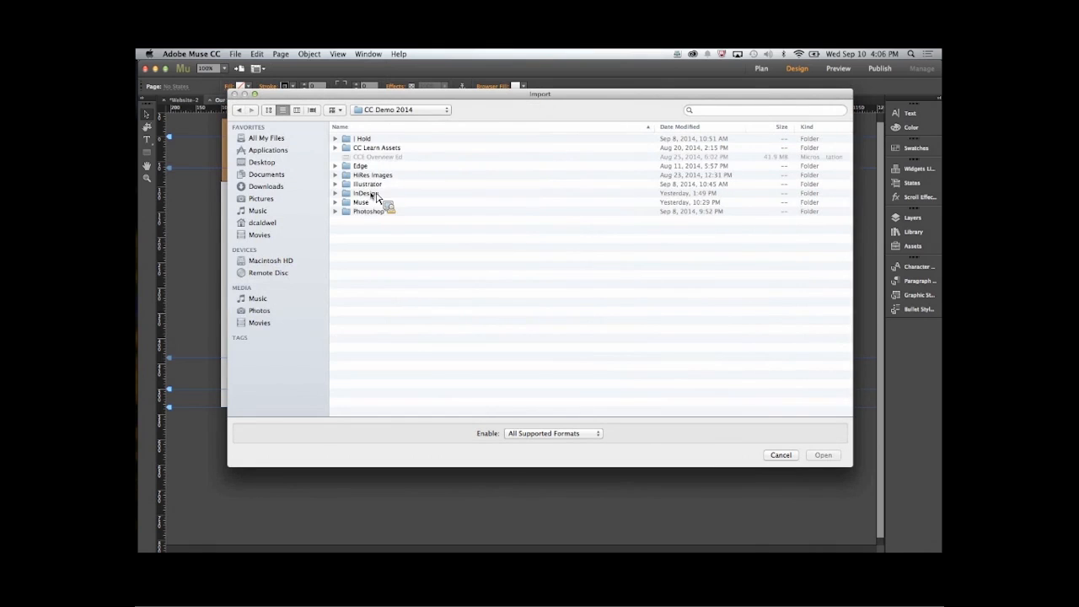
{"action": "double_click", "coordinate": [376, 209]}
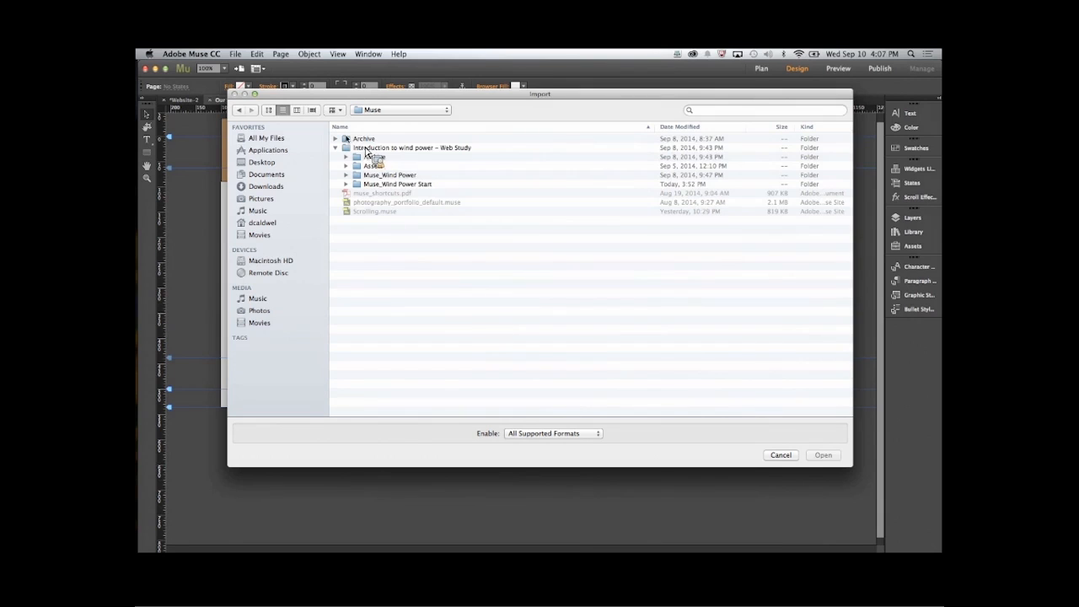
{"action": "double_click", "coordinate": [367, 156]}
{"action": "double_click", "coordinate": [358, 140]}
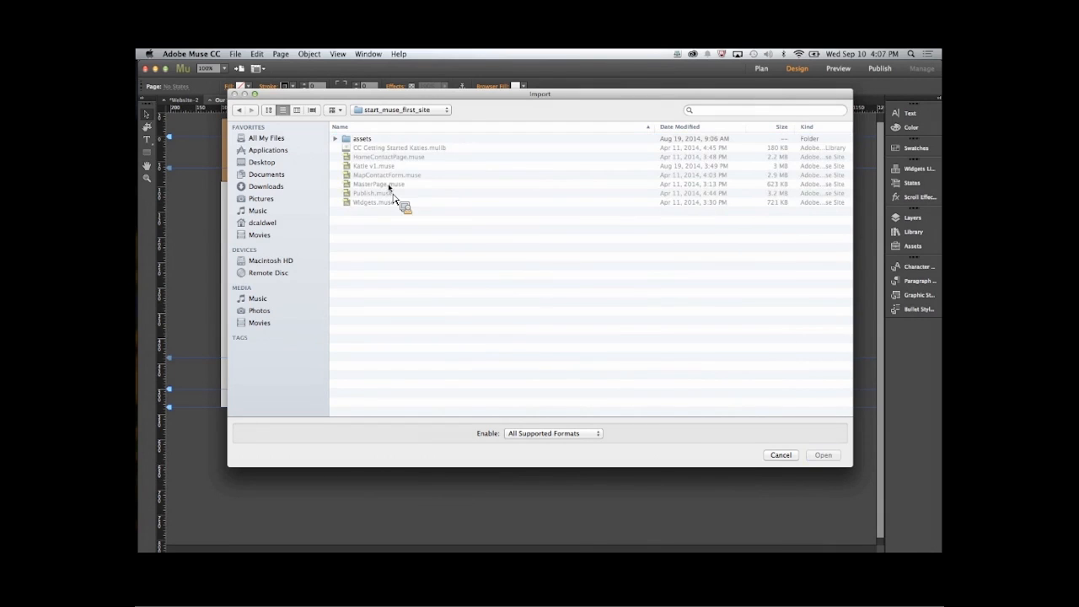
{"action": "left_click", "coordinate": [334, 138]}
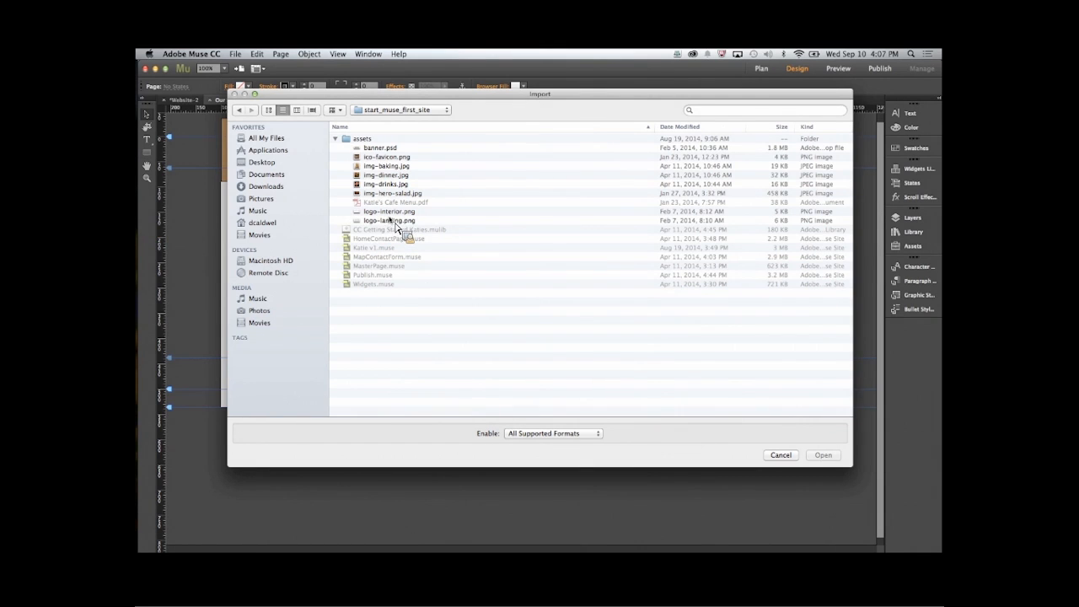
- Place logo-landing.png in the Our Story header's upper-left corner and scale it to about 249 by 111 px
{"action": "left_click", "coordinate": [395, 223]}
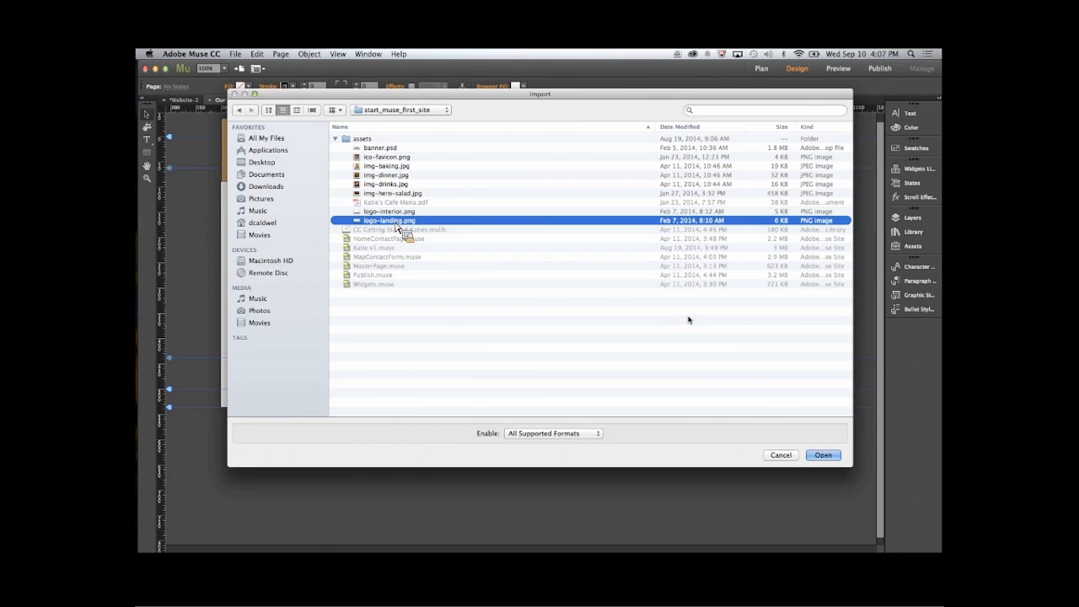
{"action": "left_click", "coordinate": [832, 456]}
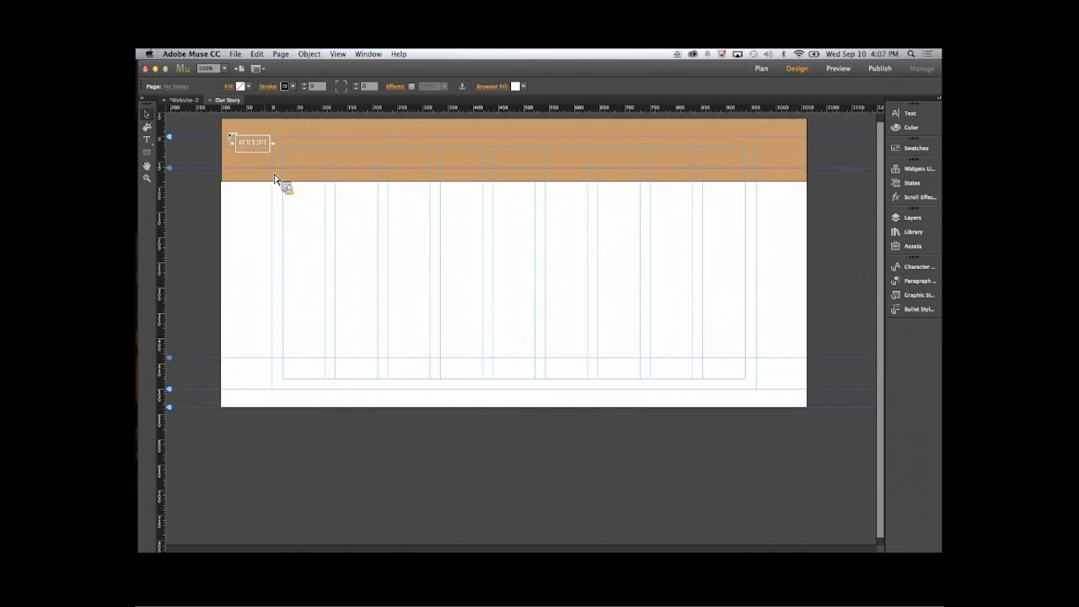
{"action": "left_click", "coordinate": [251, 140]}
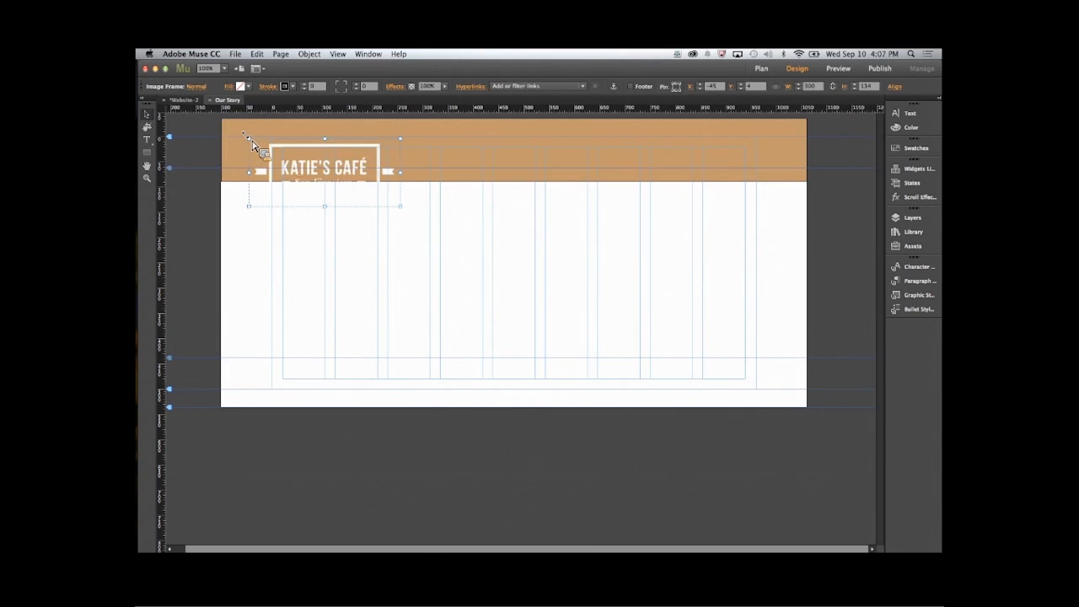
{"action": "left_click_drag", "start_coordinate": [282, 150], "coordinate": [254, 130]}
{"action": "left_click_drag", "start_coordinate": [376, 199], "coordinate": [349, 185]}
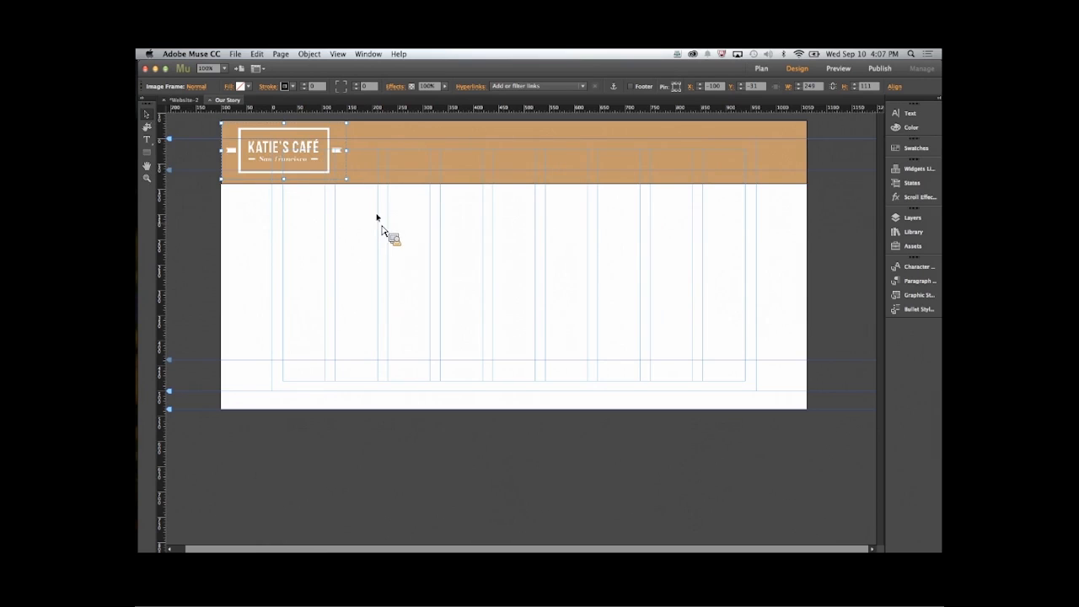
- Open the Home page from the site plan to check its header, and return to the plan
{"action": "left_click", "coordinate": [186, 99]}
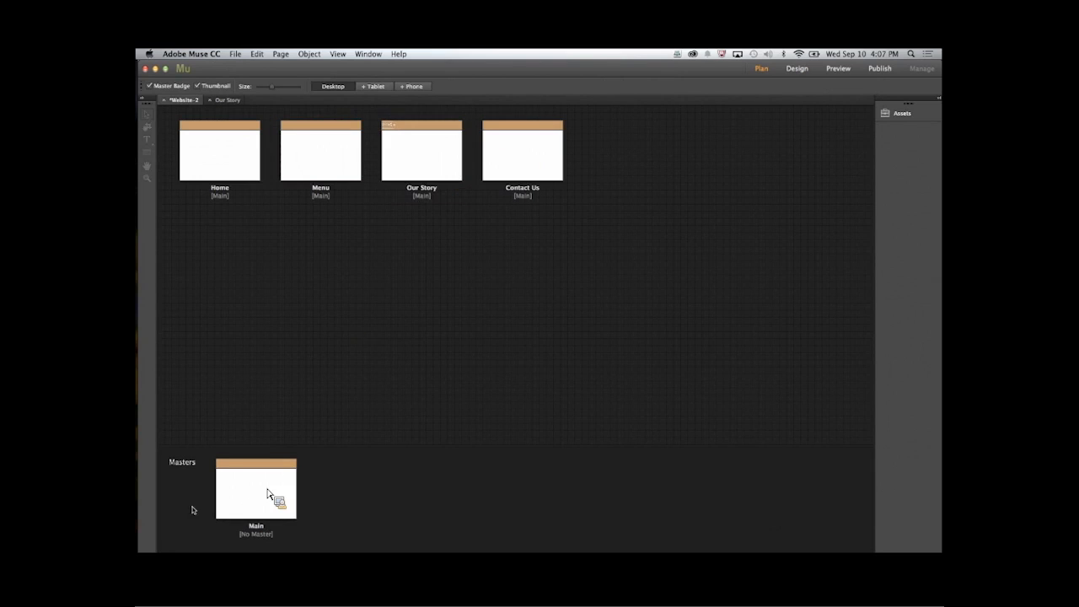
{"action": "double_click", "coordinate": [222, 161]}
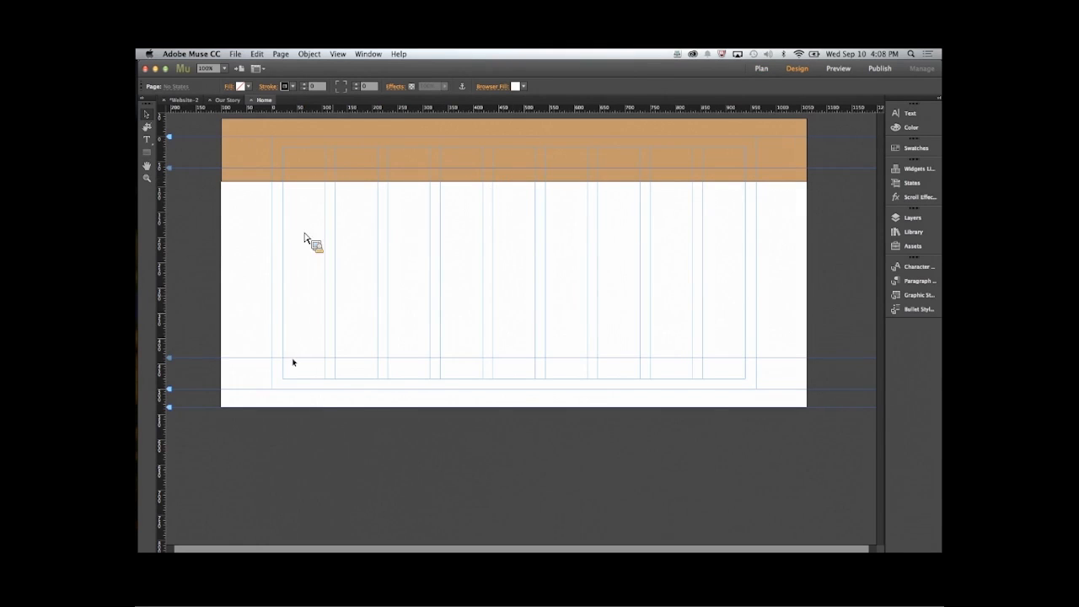
{"action": "left_click", "coordinate": [182, 100]}
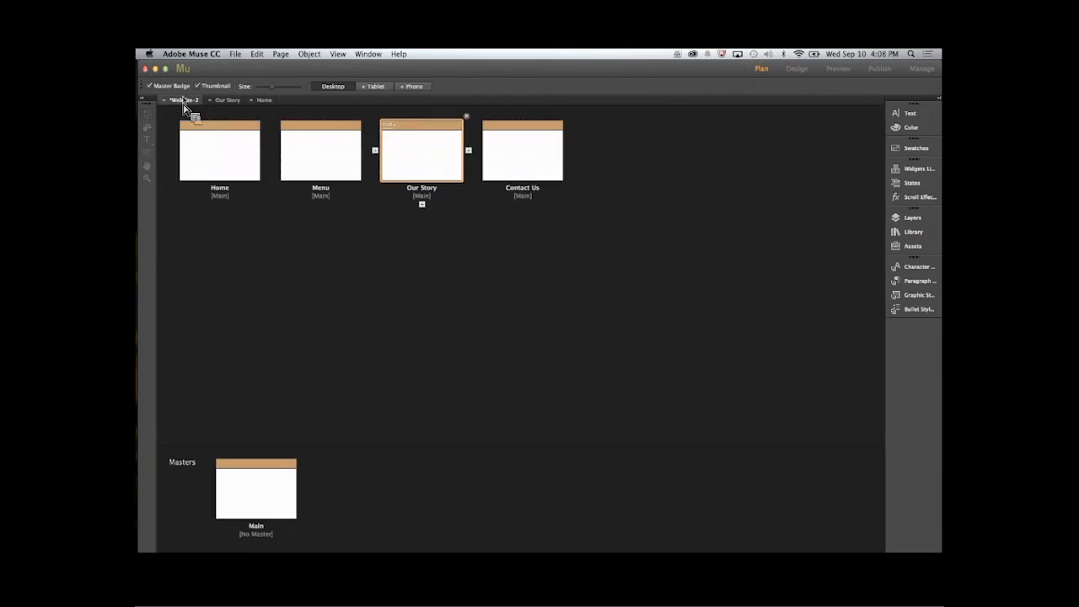
- Add a second master page named Internal and apply it to the Menu, Our Story and Contact Us pages
{"action": "left_click_drag", "start_coordinate": [284, 483], "coordinate": [333, 239]}
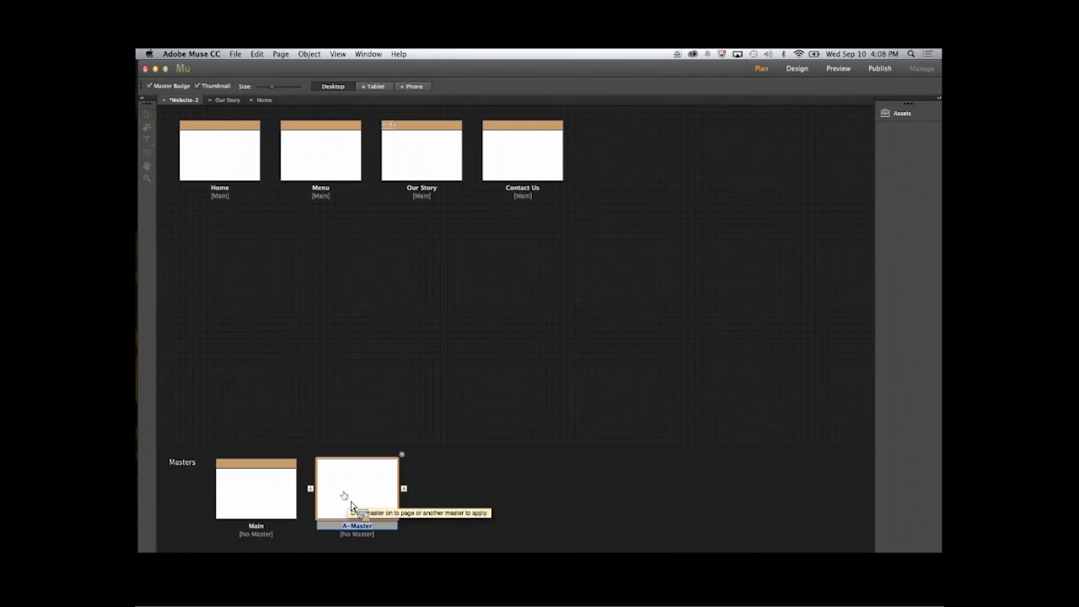
{"action": "type", "text": "d"}
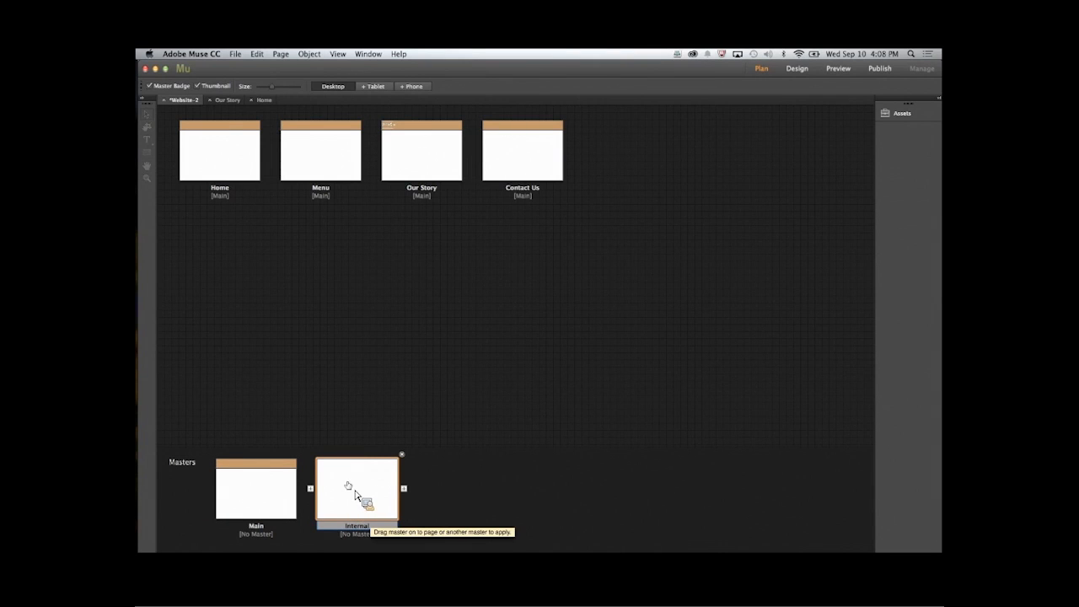
{"action": "left_click_drag", "start_coordinate": [356, 501], "coordinate": [323, 173]}
{"action": "left_click_drag", "start_coordinate": [361, 503], "coordinate": [413, 176]}
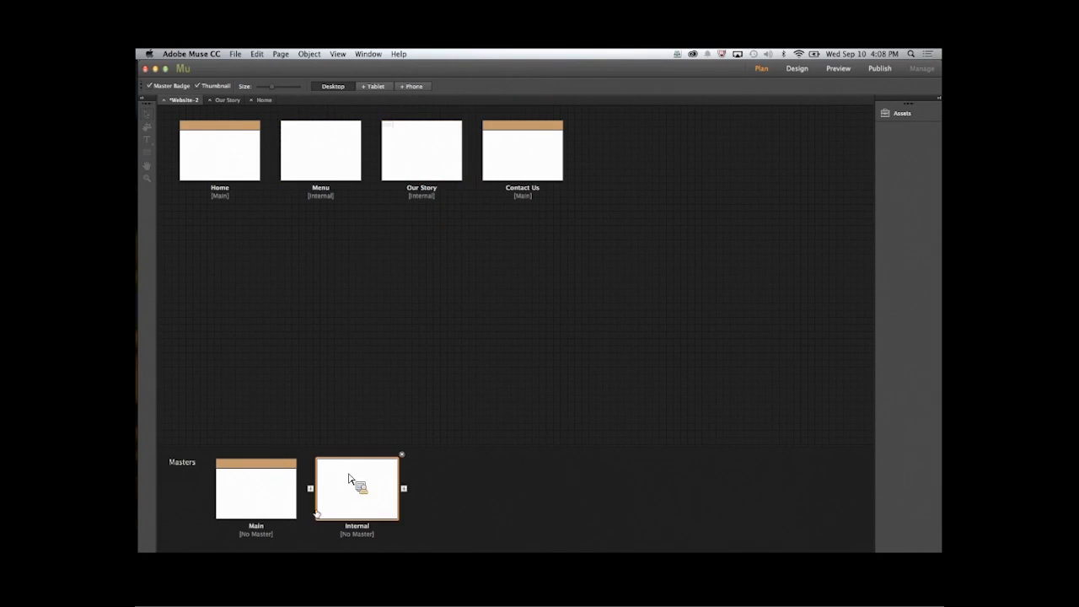
{"action": "left_click_drag", "start_coordinate": [356, 481], "coordinate": [511, 150]}
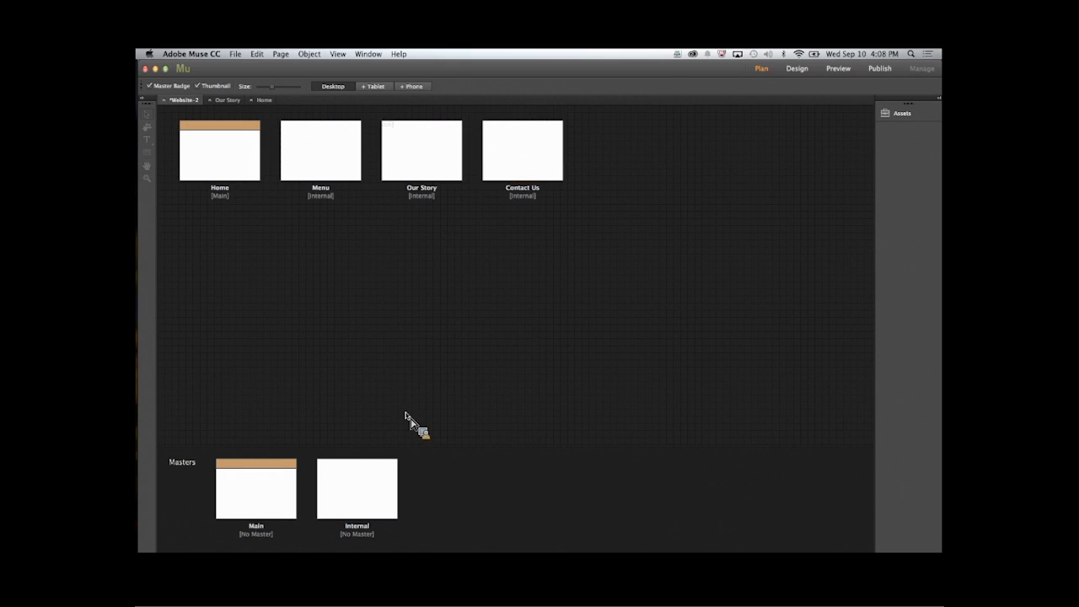
- Open the Internal master, draw a full-width header rectangle about 132 px high and fill it with brown 754C24
{"action": "double_click", "coordinate": [352, 494]}
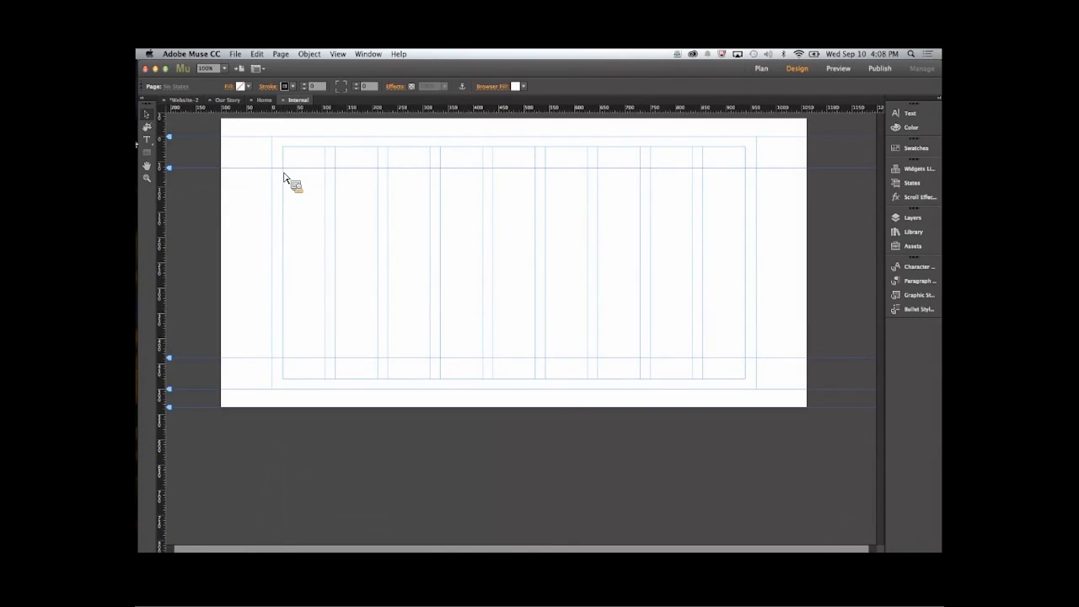
{"action": "left_click", "coordinate": [148, 154]}
{"action": "left_click_drag", "start_coordinate": [224, 123], "coordinate": [809, 187]}
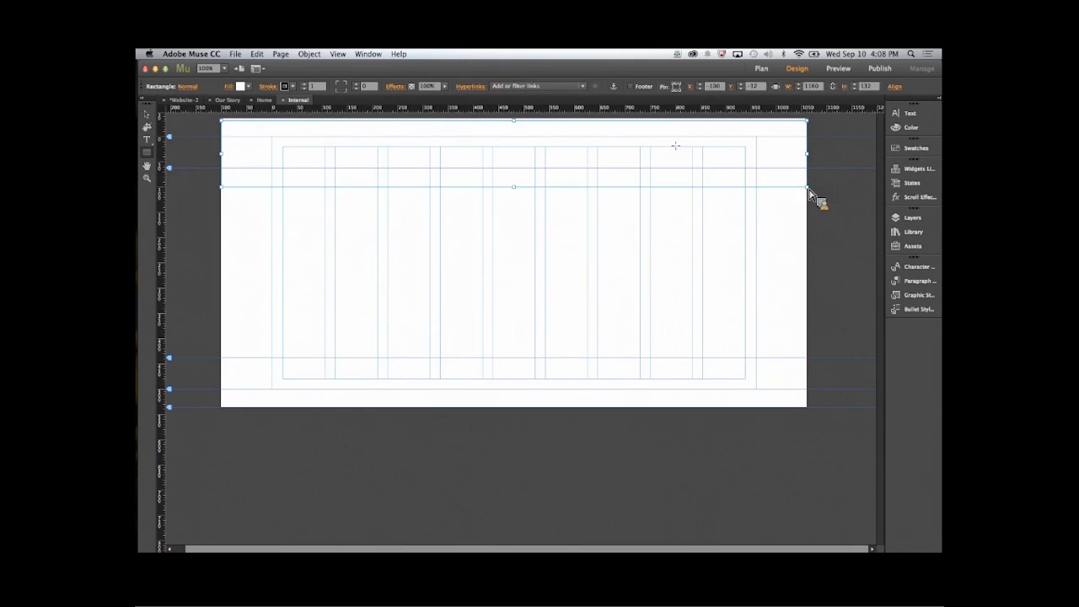
{"action": "left_click", "coordinate": [240, 86]}
{"action": "left_click", "coordinate": [400, 125]}
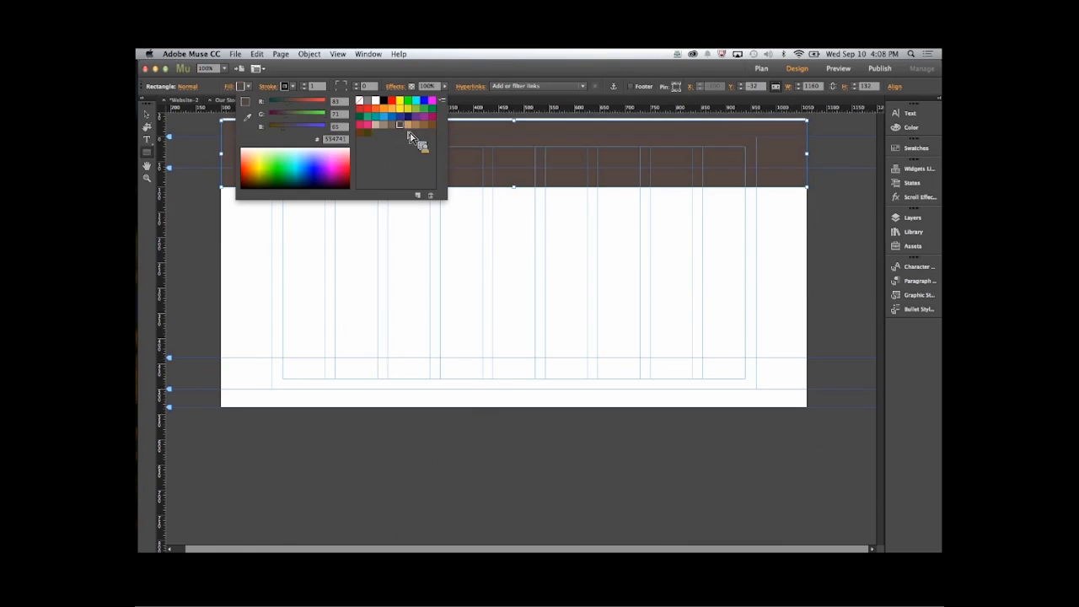
{"action": "left_click", "coordinate": [431, 124]}
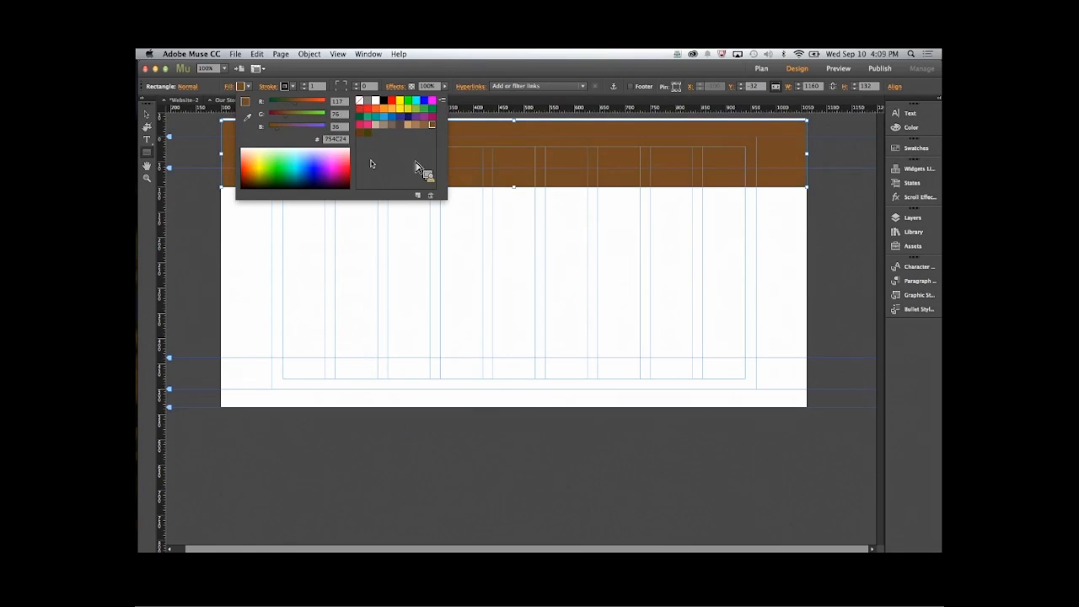
{"action": "left_click", "coordinate": [242, 86]}
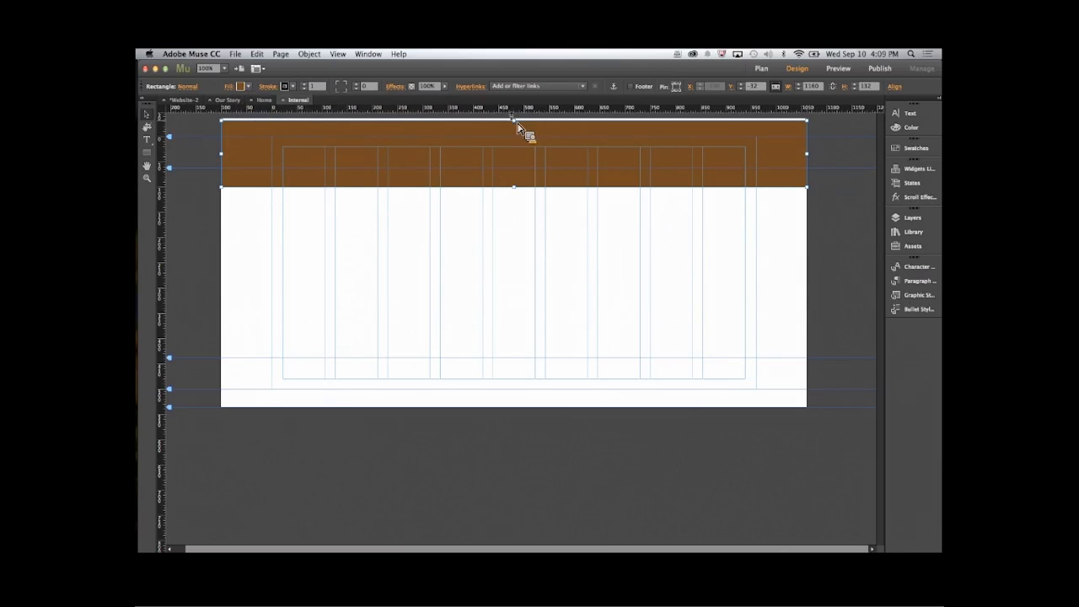
- Stretch the brown header rectangle up to the page's upper edge and down to about 145 px high
{"action": "left_click_drag", "start_coordinate": [515, 120], "coordinate": [519, 175]}
{"action": "left_click_drag", "start_coordinate": [511, 228], "coordinate": [513, 201]}
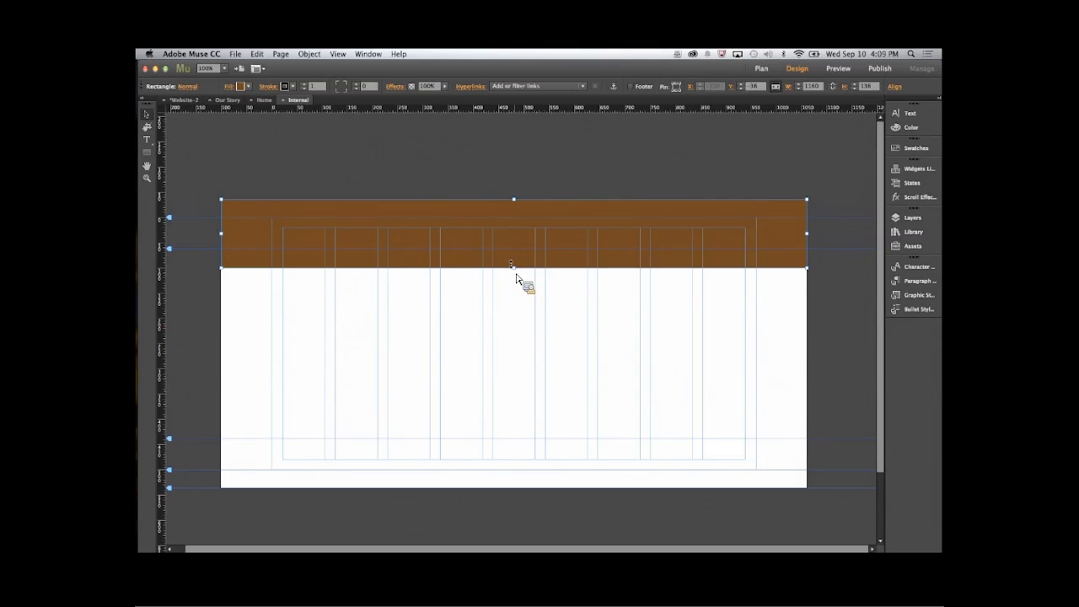
{"action": "mouse_move", "coordinate": [513, 268]}
{"action": "left_mouse_down"}
{"action": "mouse_move", "coordinate": [514, 289]}
{"action": "mouse_move", "coordinate": [513, 272]}
{"action": "left_mouse_up"}
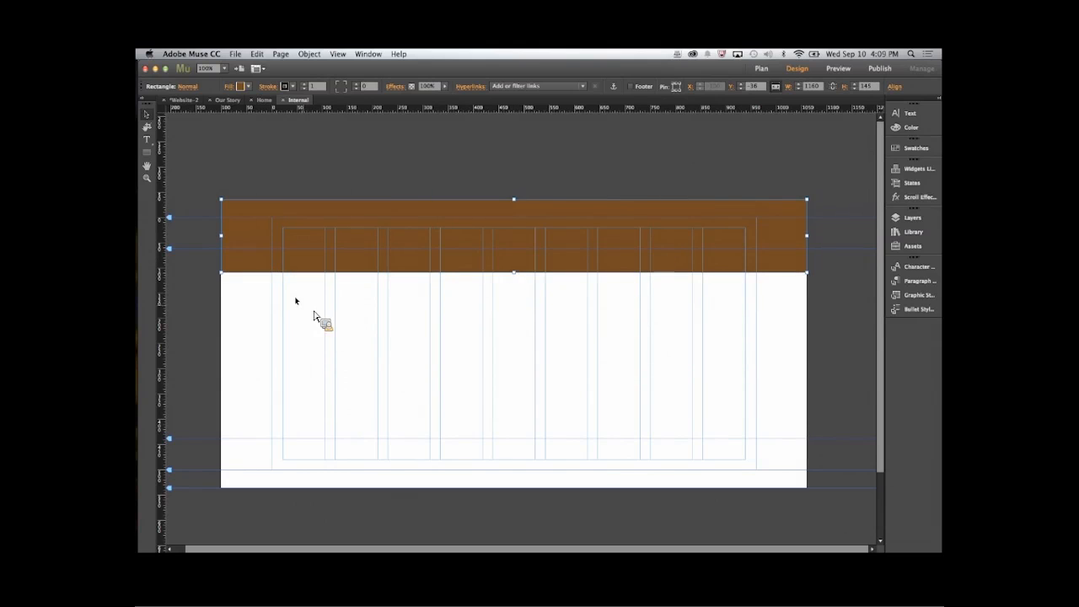
{"action": "left_click", "coordinate": [314, 310]}
- Place logo-interior.png from the assets folder in the brown header, sized about 304 by 136 px at its left end
{"action": "key", "text": "super+d"}
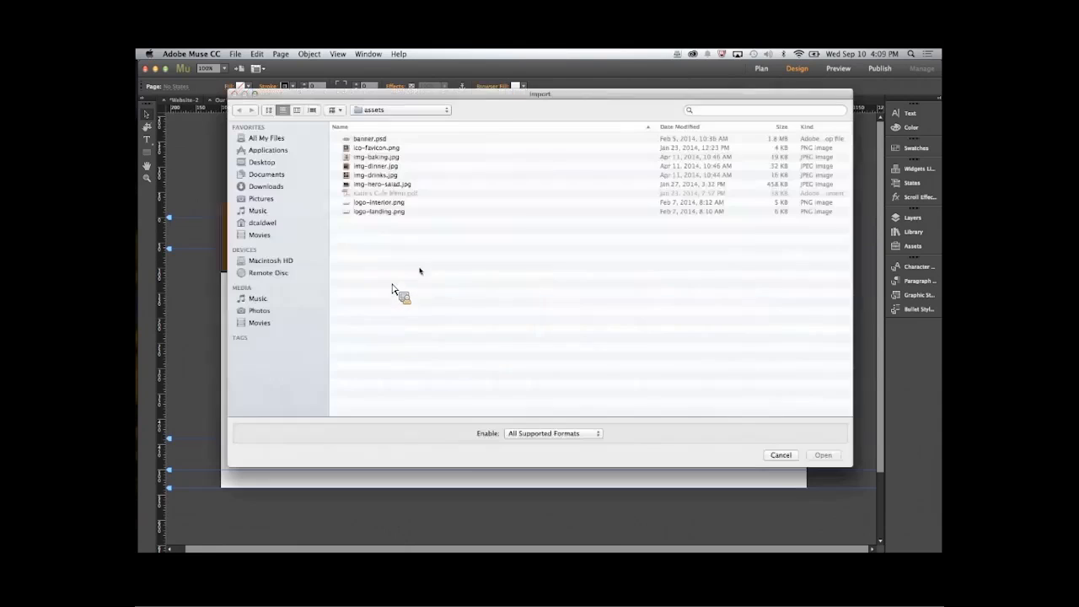
{"action": "left_click", "coordinate": [389, 203]}
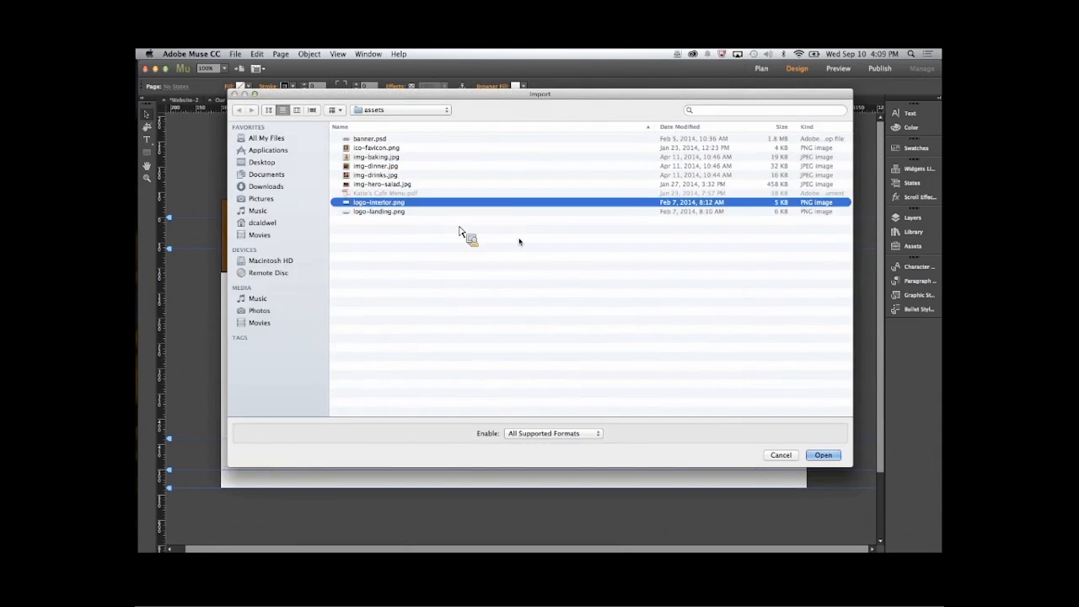
{"action": "left_click", "coordinate": [824, 456]}
{"action": "left_click", "coordinate": [244, 214]}
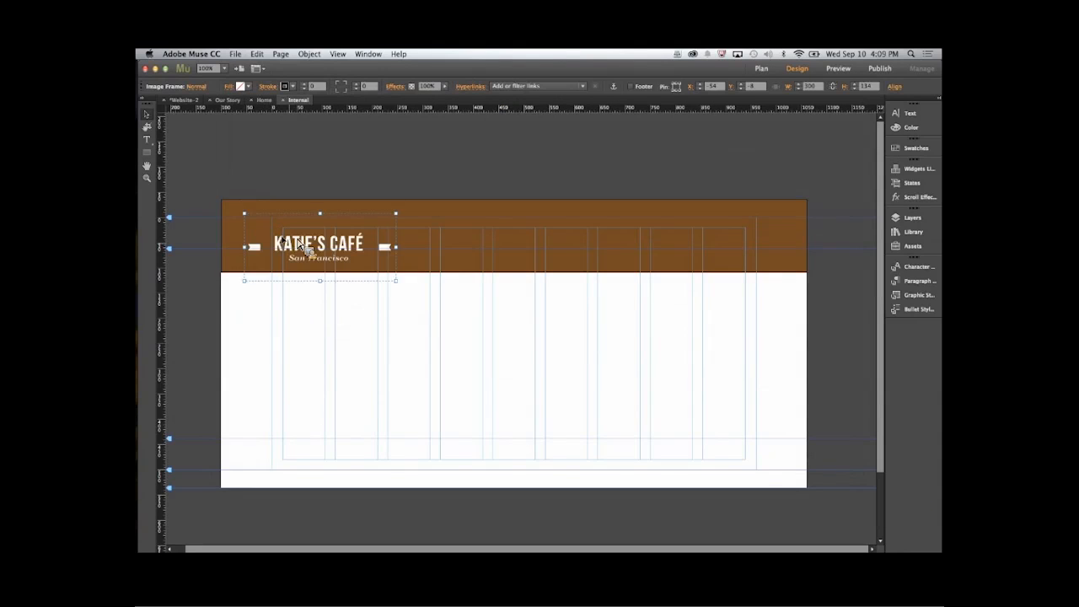
{"action": "left_click_drag", "start_coordinate": [298, 242], "coordinate": [276, 238]}
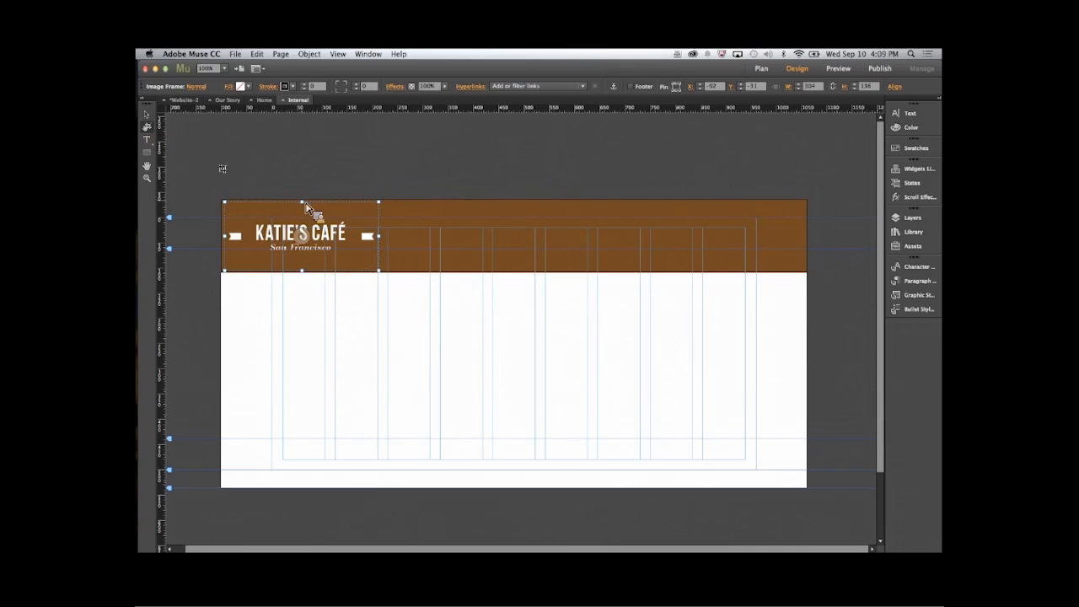
- Crop the empty areas above and below the header logo and nudge the logo slightly up and to the right
{"action": "left_click", "coordinate": [147, 128]}
{"action": "left_click_drag", "start_coordinate": [302, 202], "coordinate": [302, 214]}
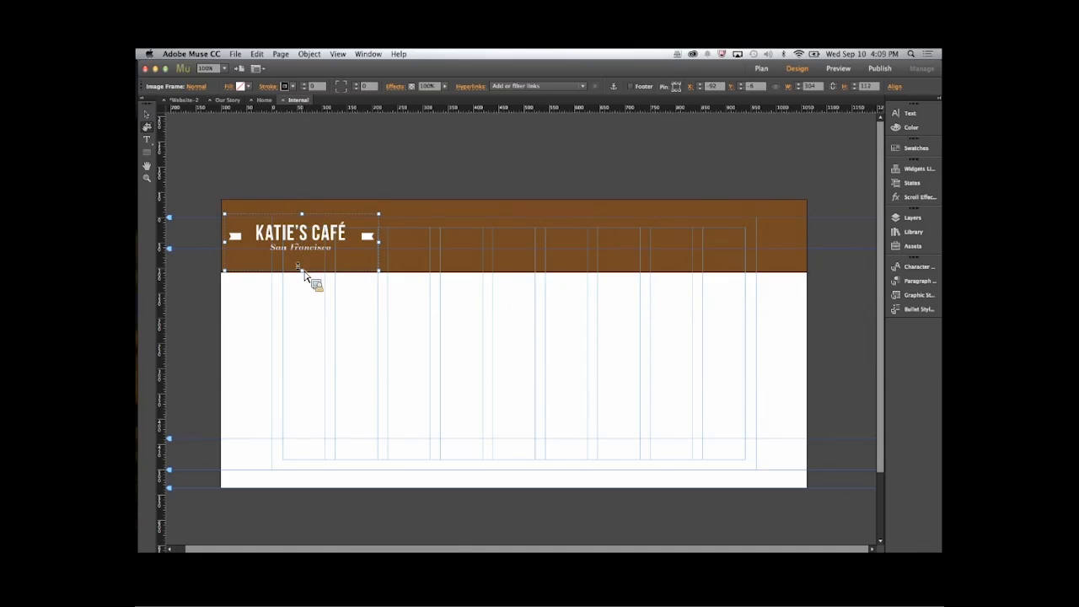
{"action": "left_click_drag", "start_coordinate": [302, 270], "coordinate": [284, 234]}
{"action": "left_click", "coordinate": [147, 114]}
- Shorten the brown header rectangle to about 129 px high, and close the Internal master and the Home page
{"action": "left_click", "coordinate": [329, 269]}
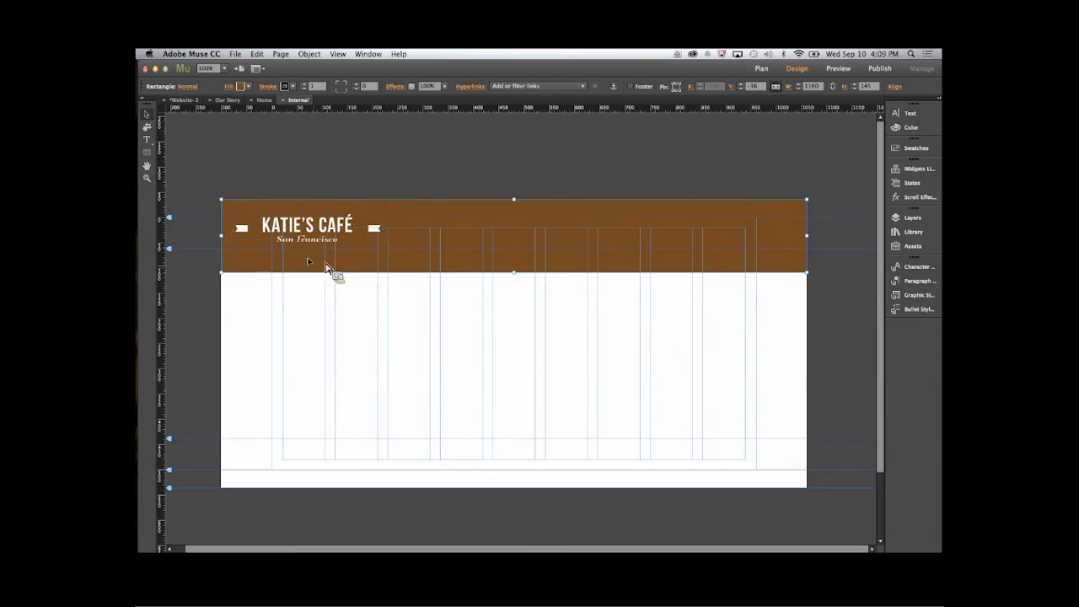
{"action": "left_click_drag", "start_coordinate": [517, 276], "coordinate": [520, 268]}
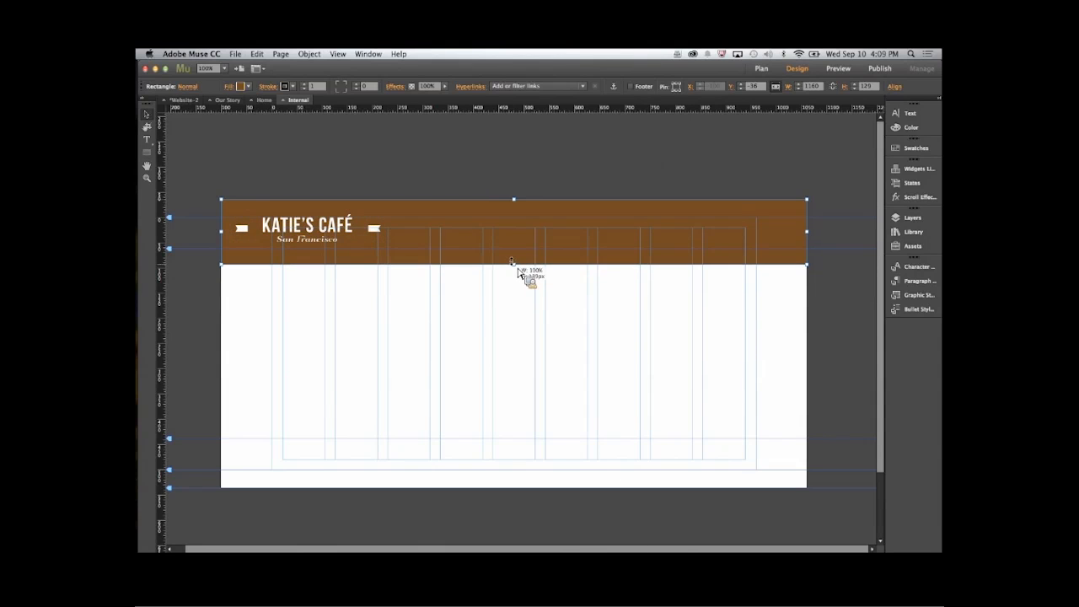
{"action": "left_click", "coordinate": [513, 363]}
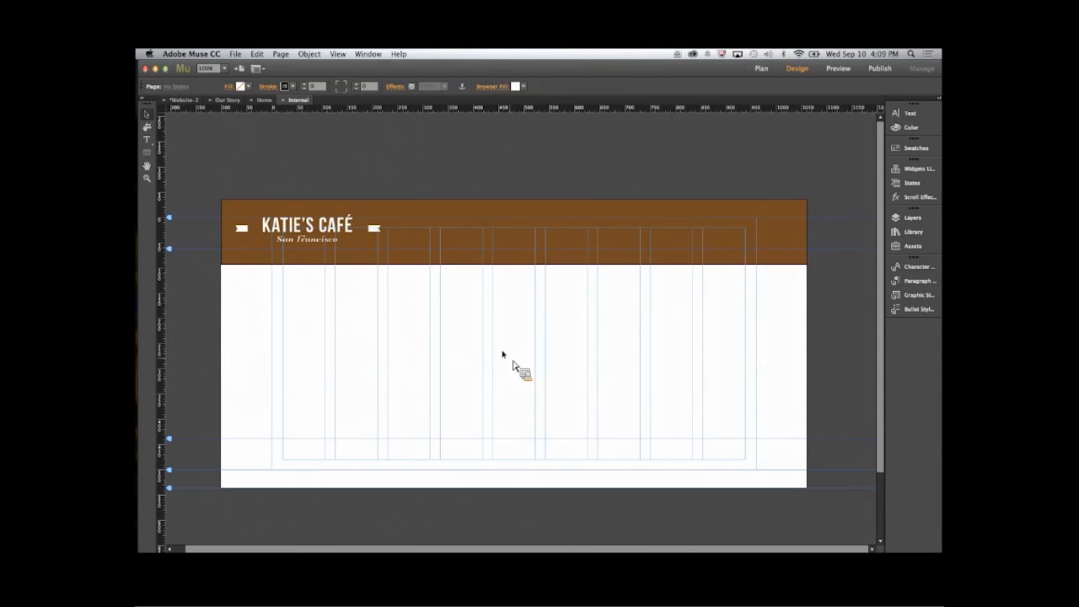
{"action": "left_click", "coordinate": [283, 99]}
{"action": "left_click", "coordinate": [253, 100]}
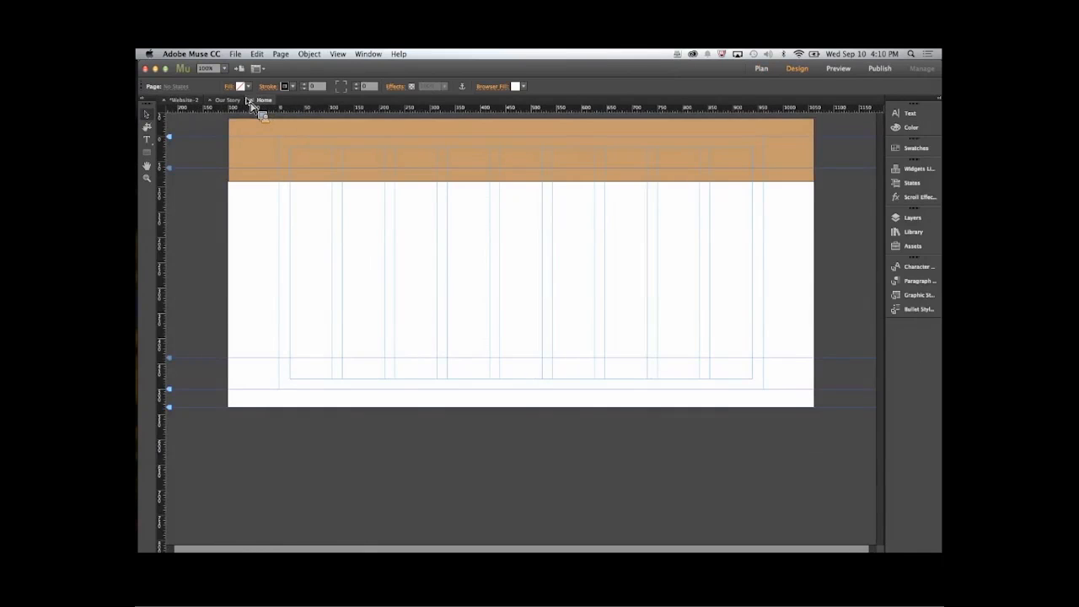
- Close the Home and Our Story pages and open the Main master page
{"action": "left_click", "coordinate": [250, 101]}
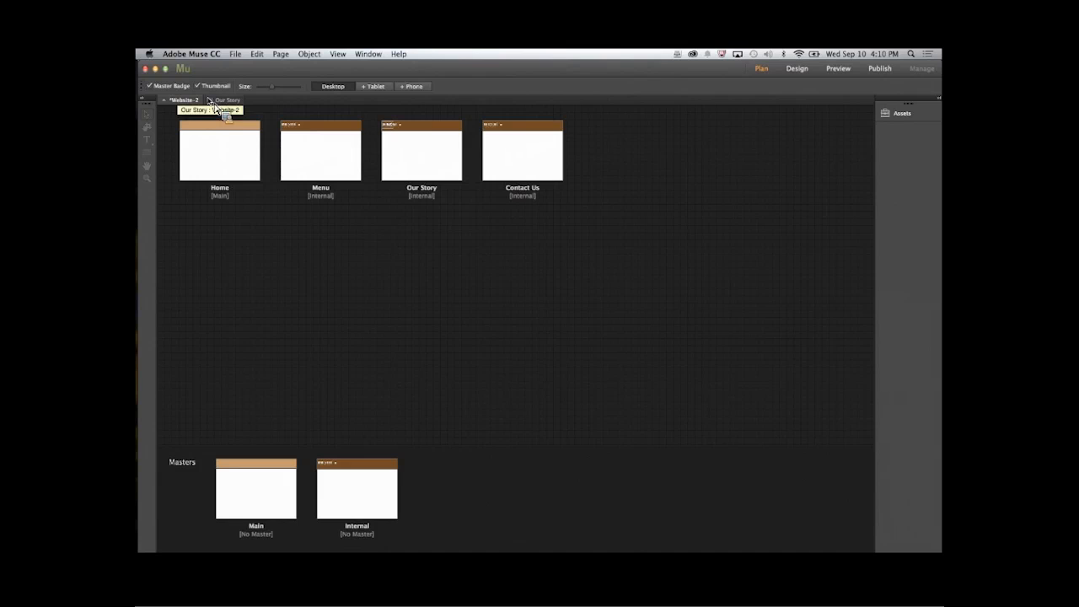
{"action": "left_click", "coordinate": [210, 101]}
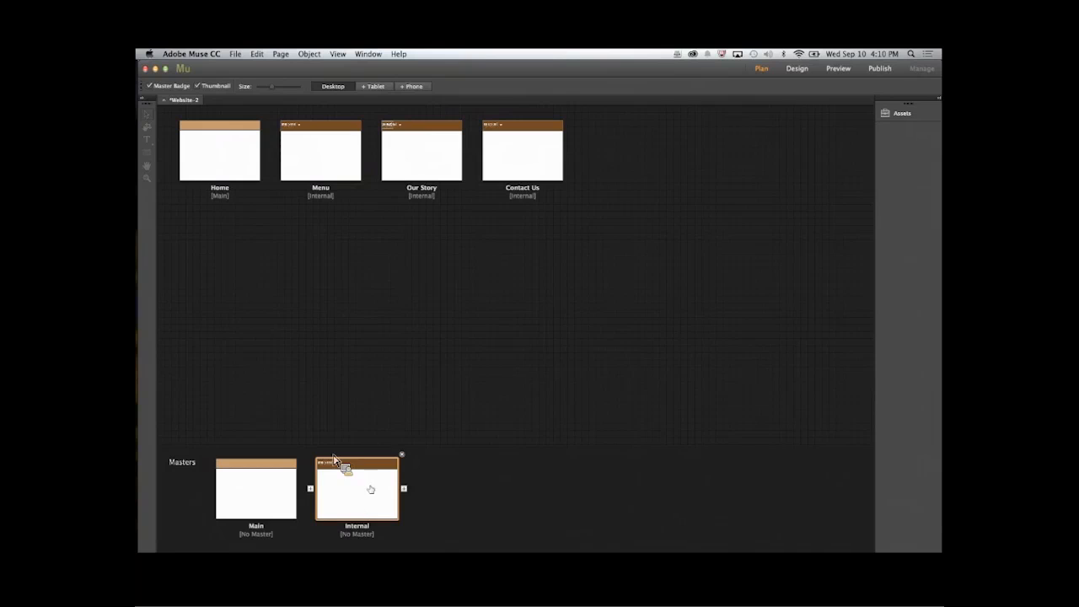
{"action": "double_click", "coordinate": [258, 494]}
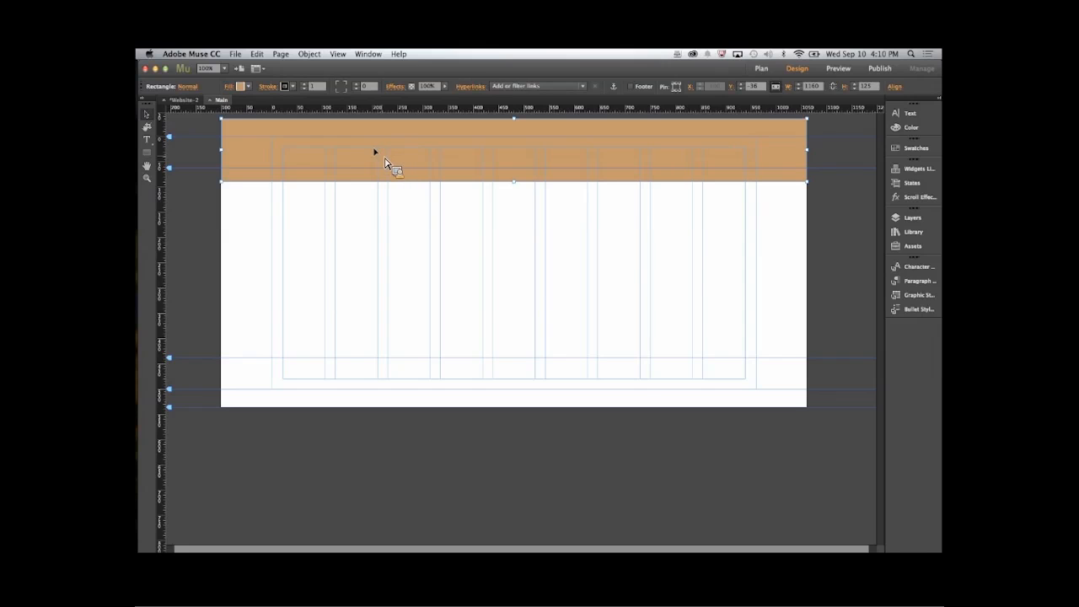
{"action": "key", "text": "Delete"}
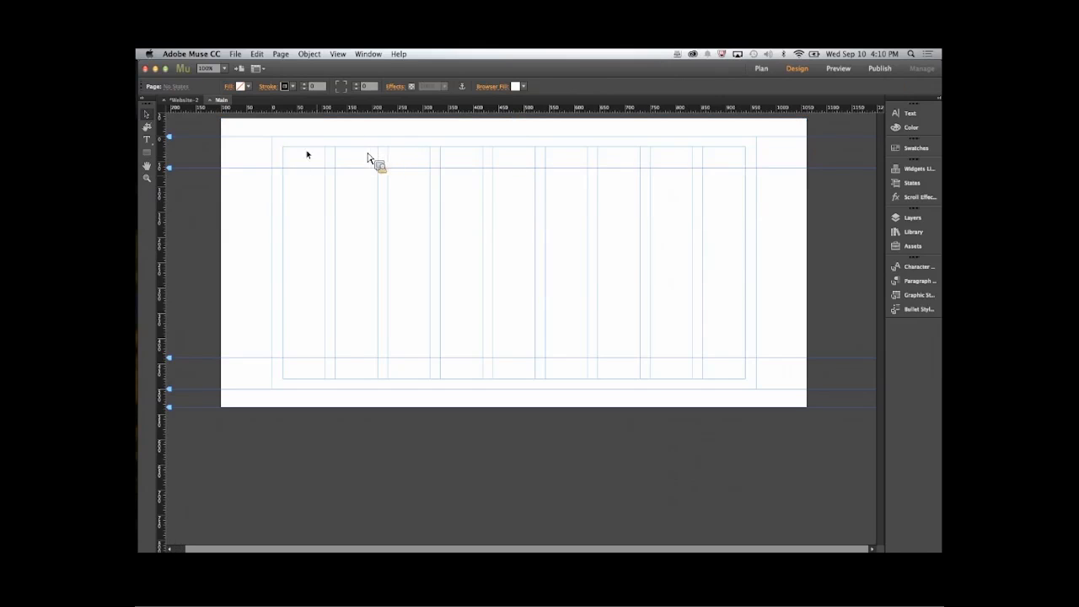
{"action": "left_click", "coordinate": [151, 151]}
{"action": "key", "text": "super+z"}
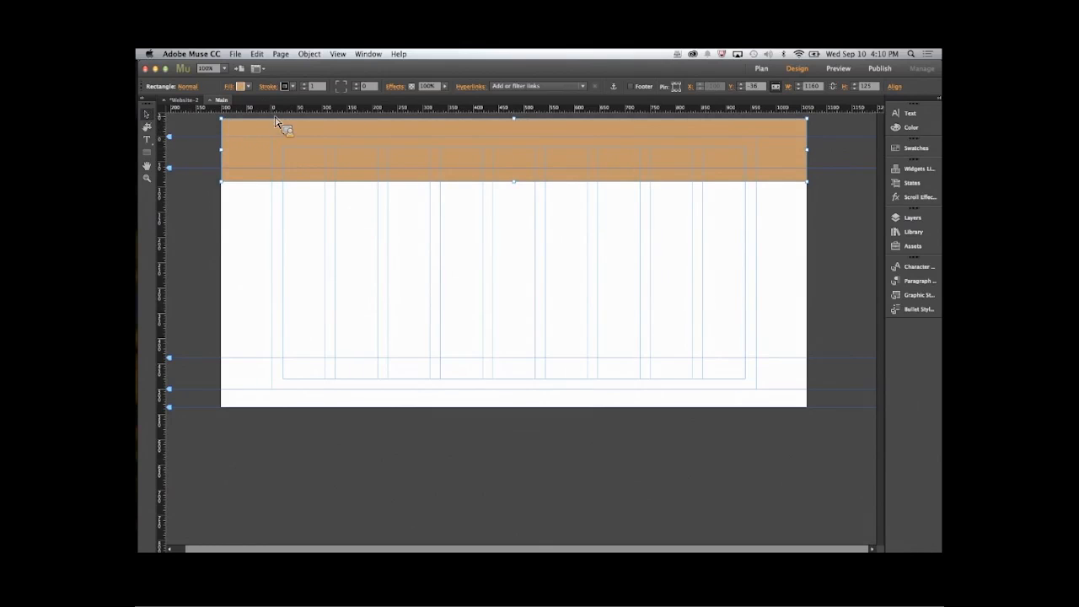
- Set both the fill and the stroke of the Main master's header rectangle to none
{"action": "left_click", "coordinate": [242, 86]}
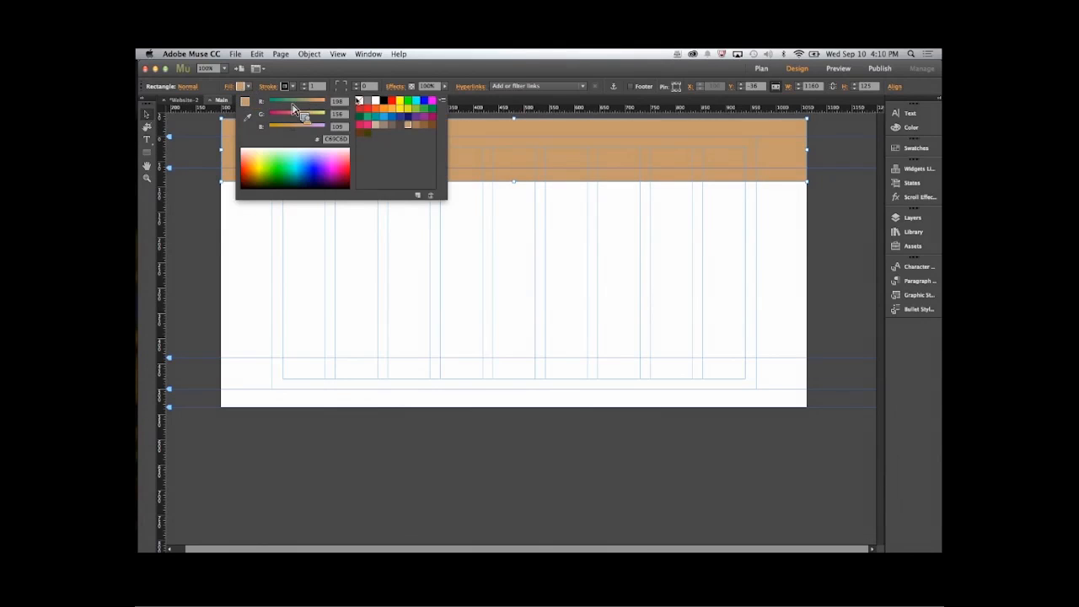
{"action": "left_click", "coordinate": [360, 102]}
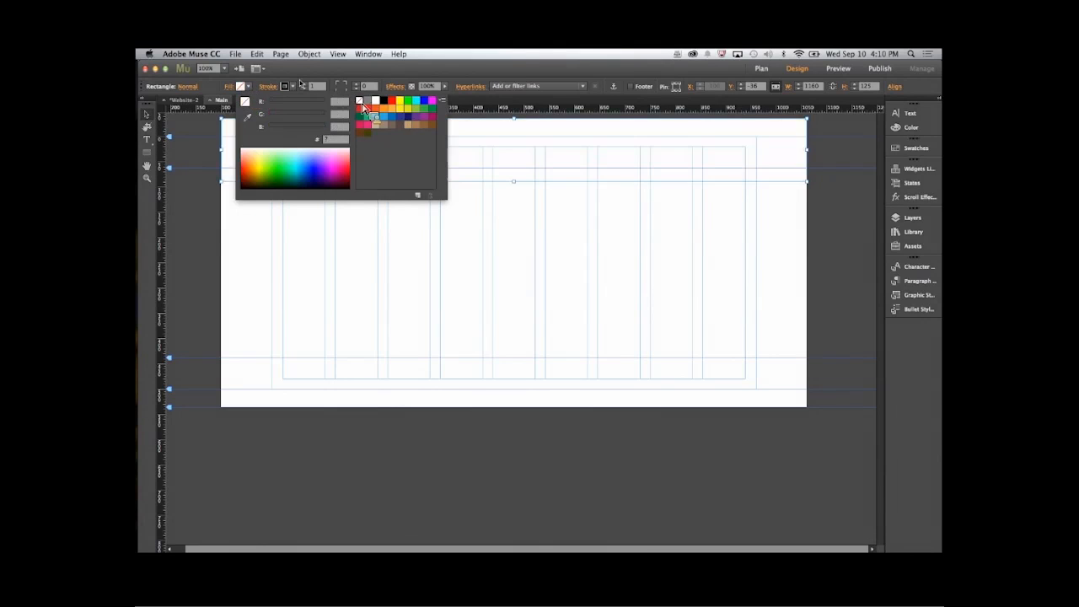
{"action": "left_click", "coordinate": [285, 89]}
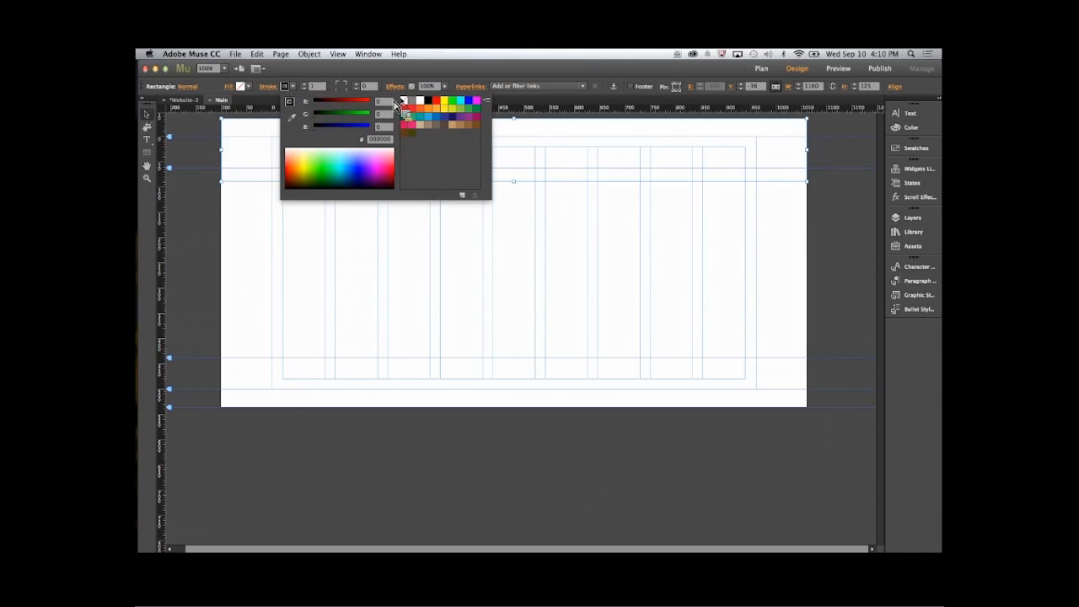
{"action": "left_click", "coordinate": [403, 100]}
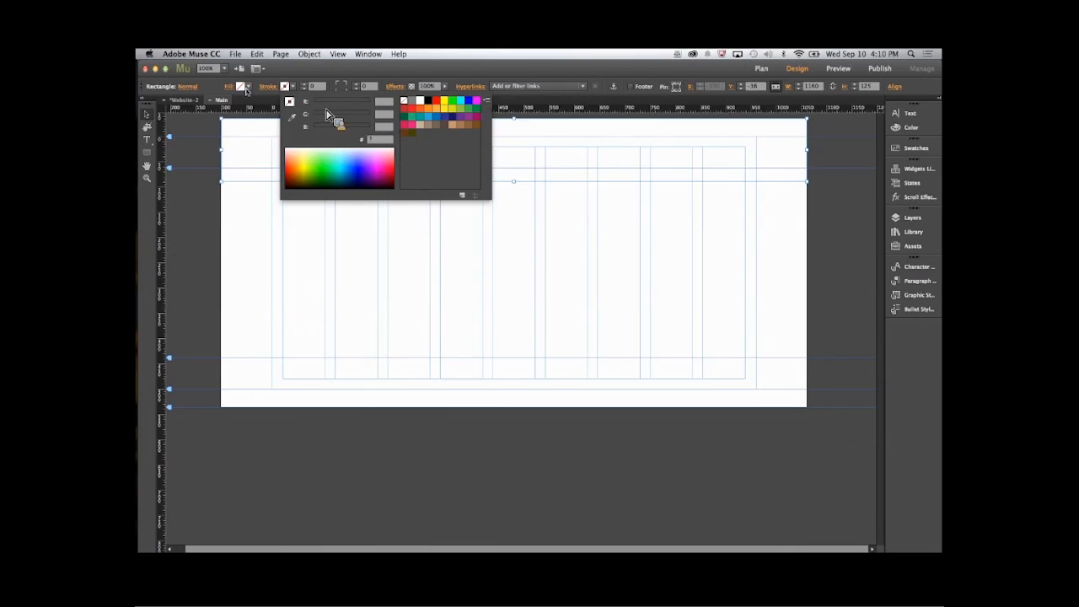
- Fill the header rectangle with the image img-hero-salad.jpg from the assets folder
{"action": "left_click", "coordinate": [227, 86]}
{"action": "left_click", "coordinate": [232, 87]}
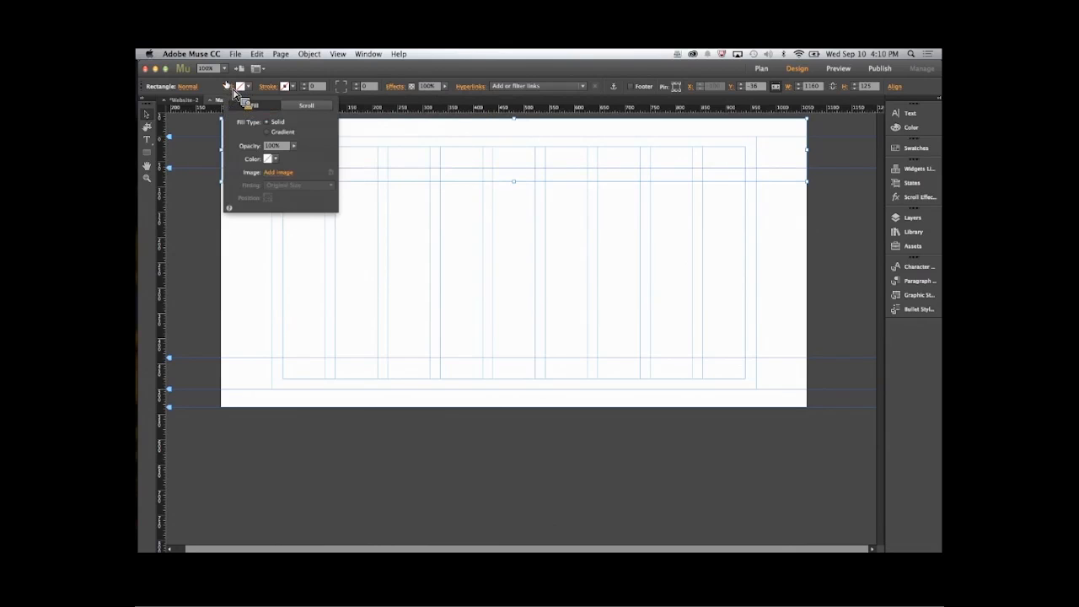
{"action": "left_click", "coordinate": [288, 174]}
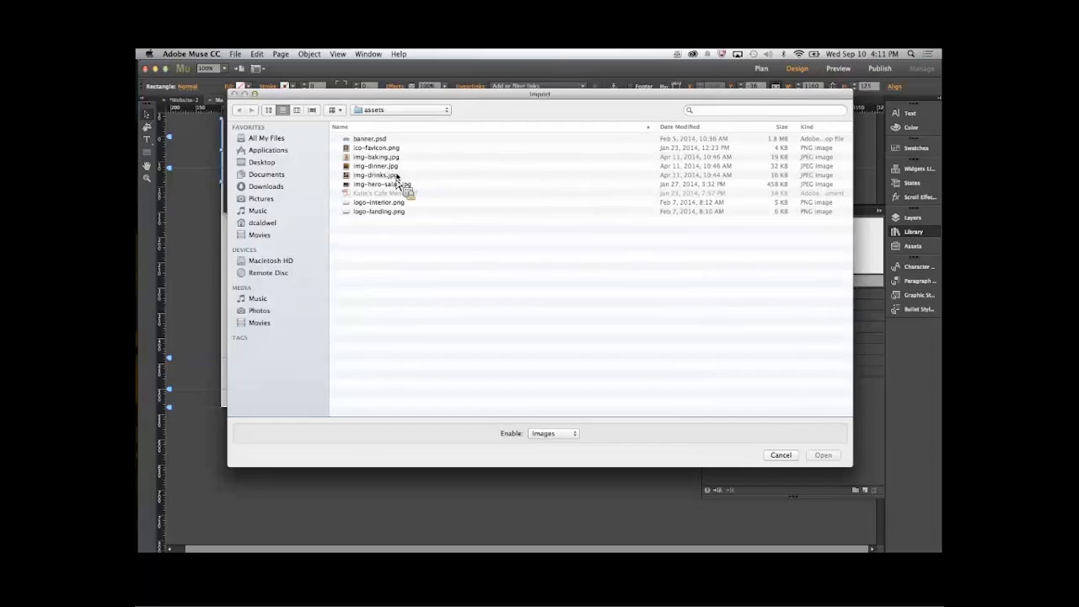
{"action": "left_click", "coordinate": [399, 184]}
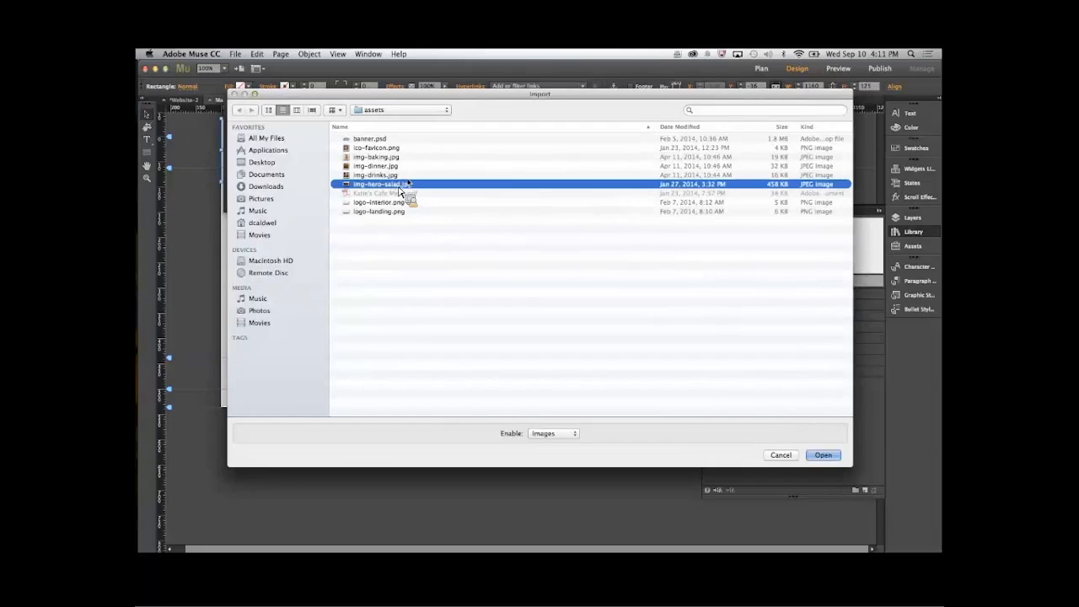
{"action": "left_click_drag", "start_coordinate": [669, 395], "coordinate": [834, 462]}
{"action": "left_click", "coordinate": [822, 455]}
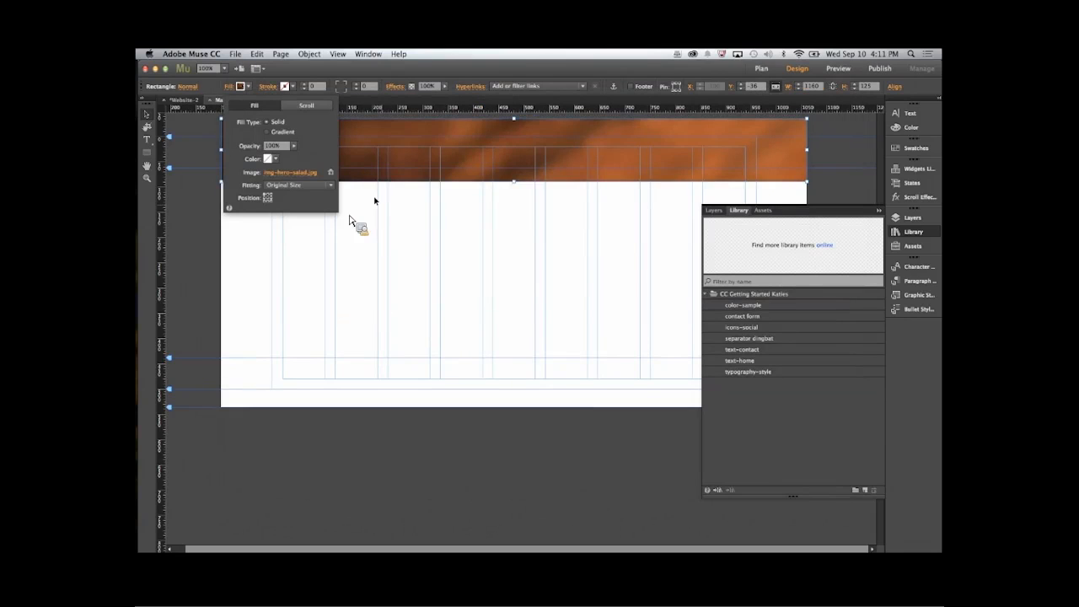
{"action": "left_click", "coordinate": [242, 90]}
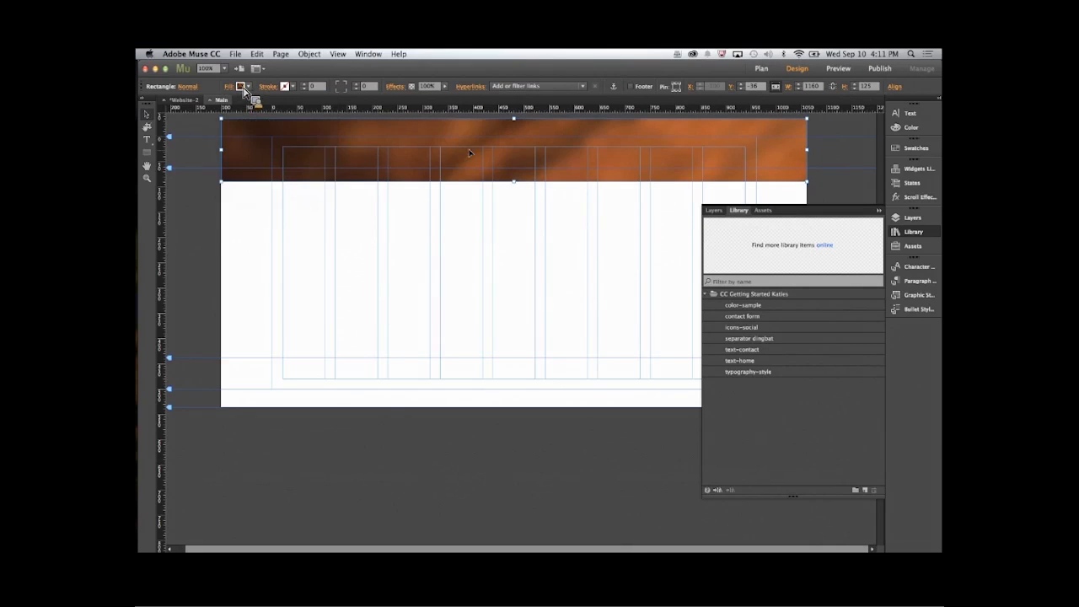
- Stretch the image-filled header rectangle downward to about 145 px high
{"action": "left_click_drag", "start_coordinate": [518, 187], "coordinate": [525, 212]}
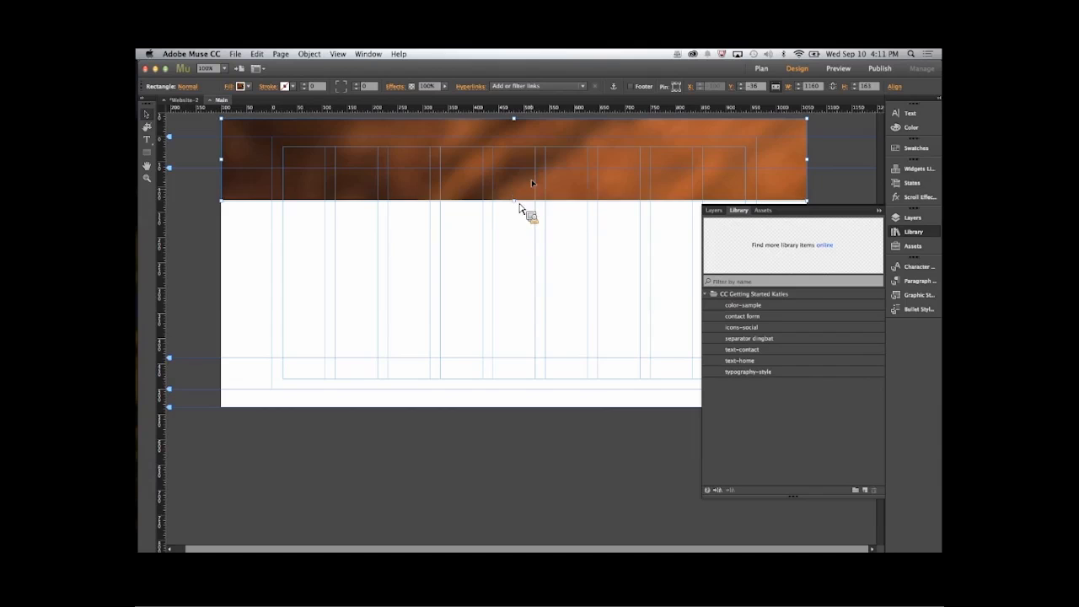
{"action": "right_click", "coordinate": [549, 176]}
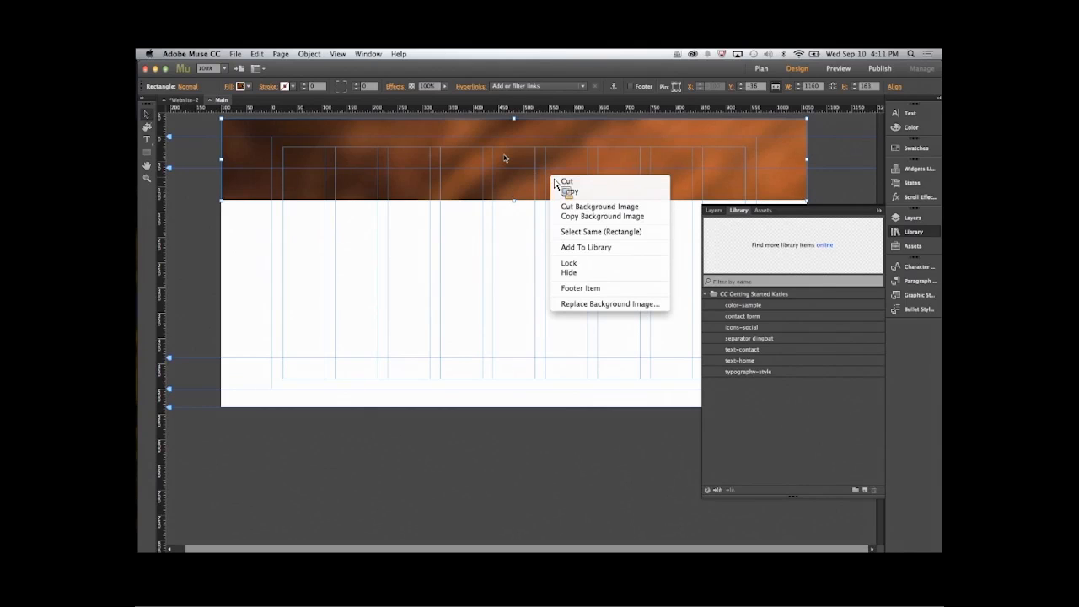
{"action": "left_click", "coordinate": [505, 181]}
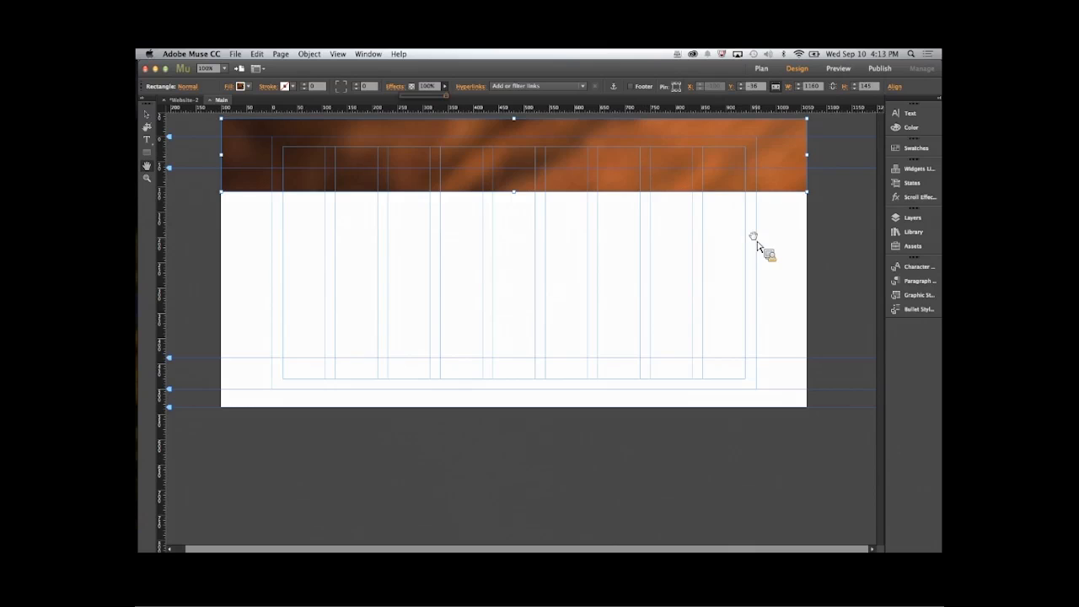
- Deselect the header rectangle, close the Main master and open the Internal master page
{"action": "left_click", "coordinate": [147, 113]}
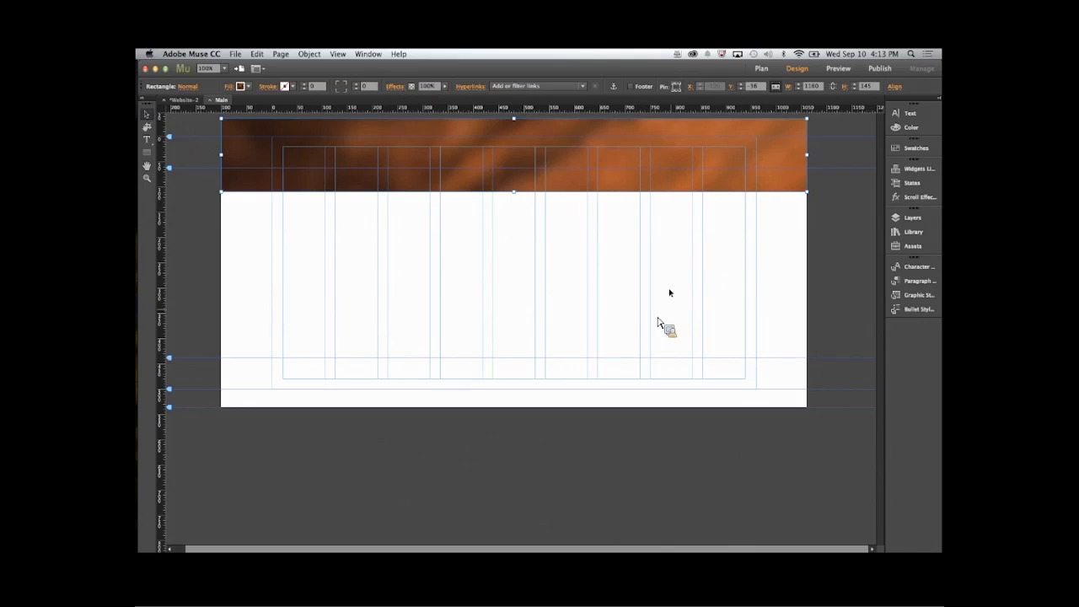
{"action": "left_click", "coordinate": [737, 290]}
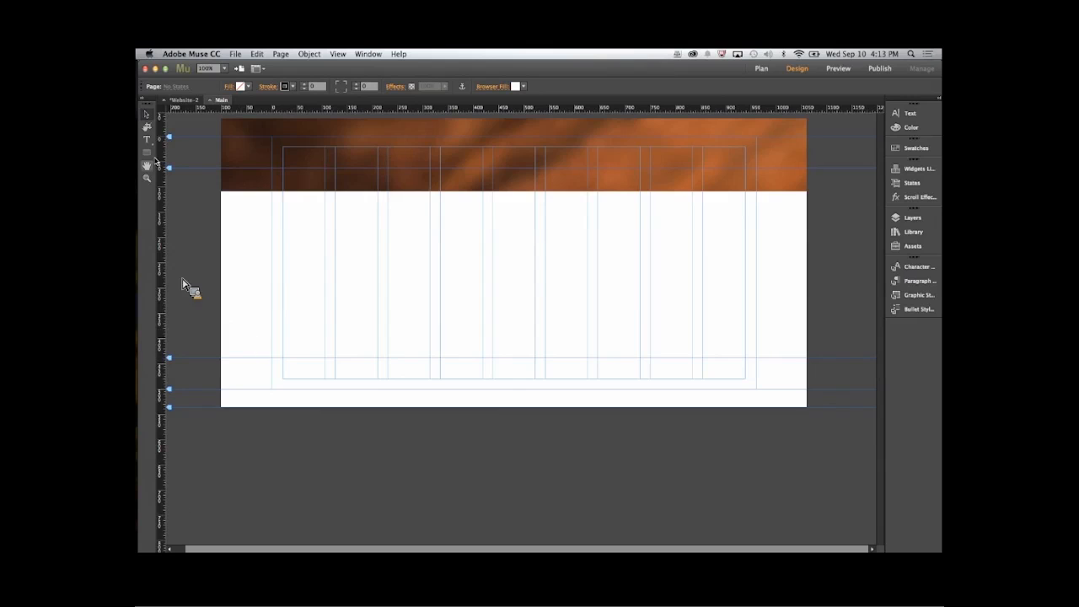
{"action": "left_click", "coordinate": [211, 100]}
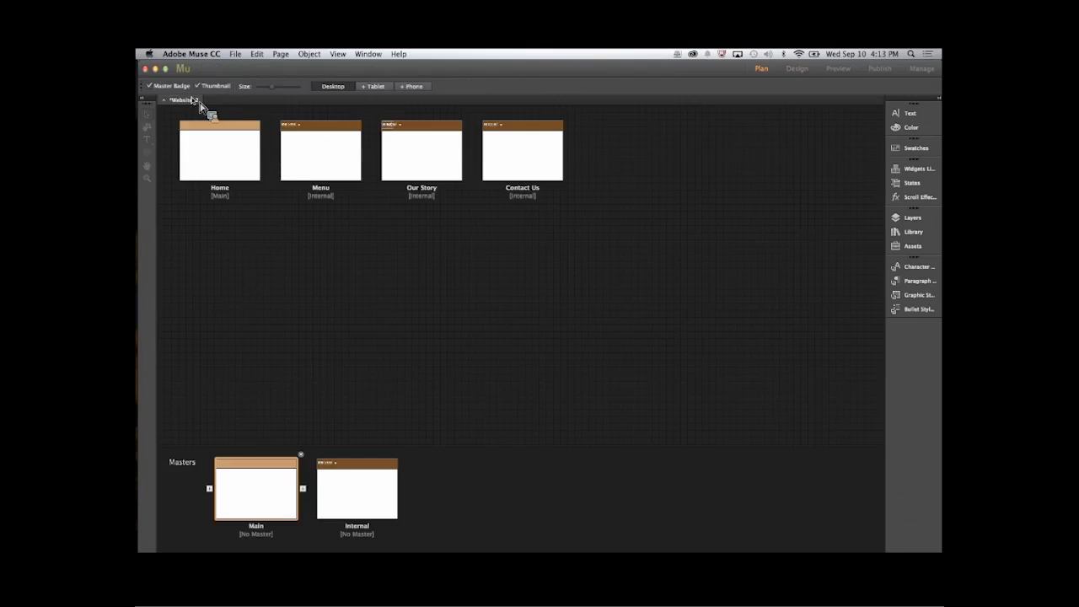
{"action": "double_click", "coordinate": [364, 498]}
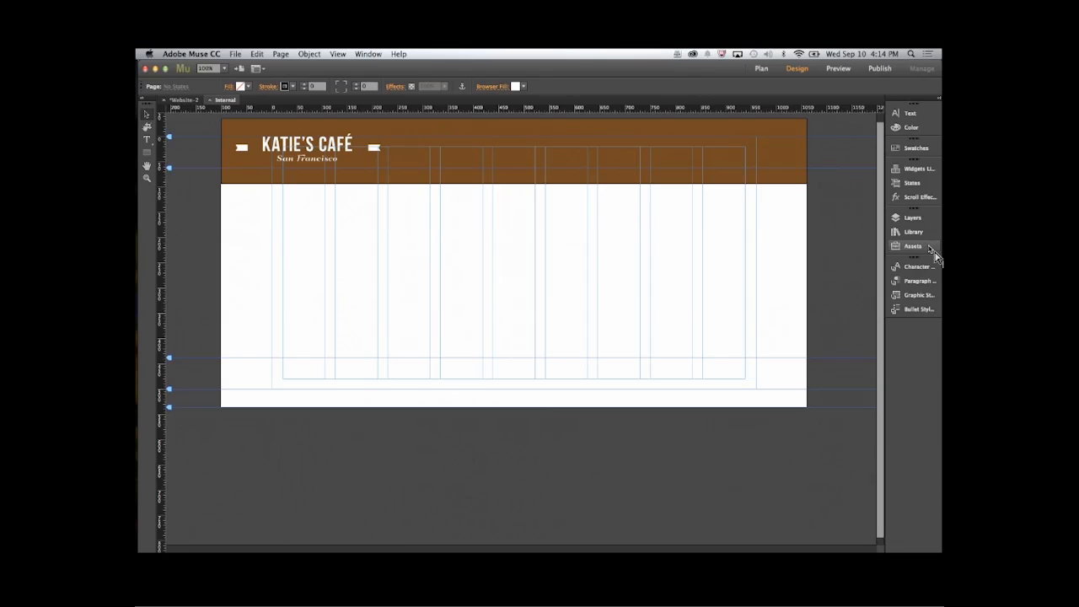
- Add a Horizontal menu widget to the right-hand part of the Internal master's brown header
{"action": "left_click", "coordinate": [918, 171]}
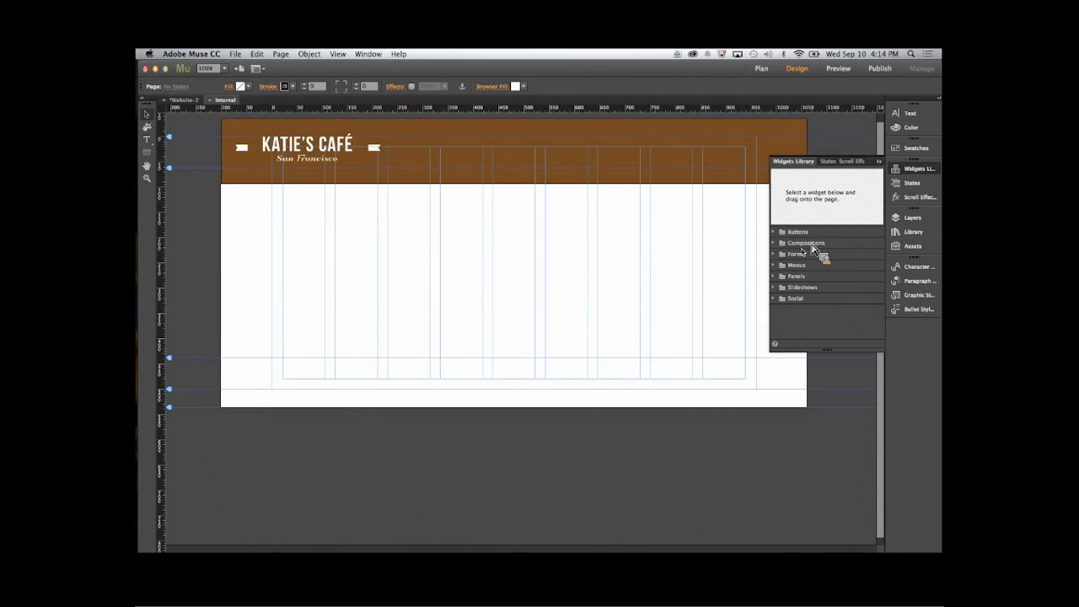
{"action": "left_click", "coordinate": [775, 265]}
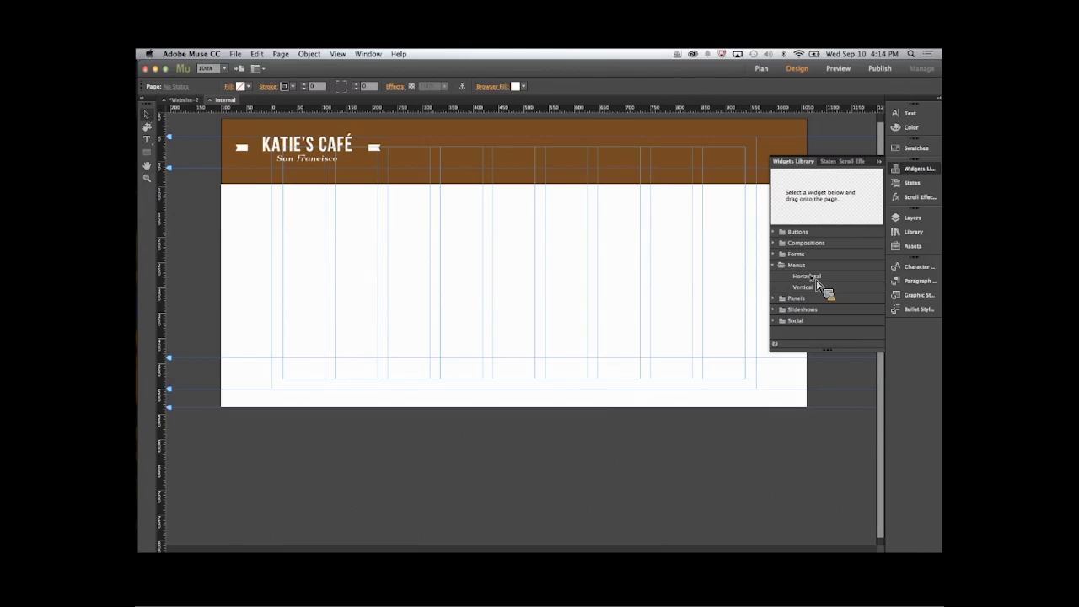
{"action": "left_click_drag", "start_coordinate": [813, 278], "coordinate": [619, 144]}
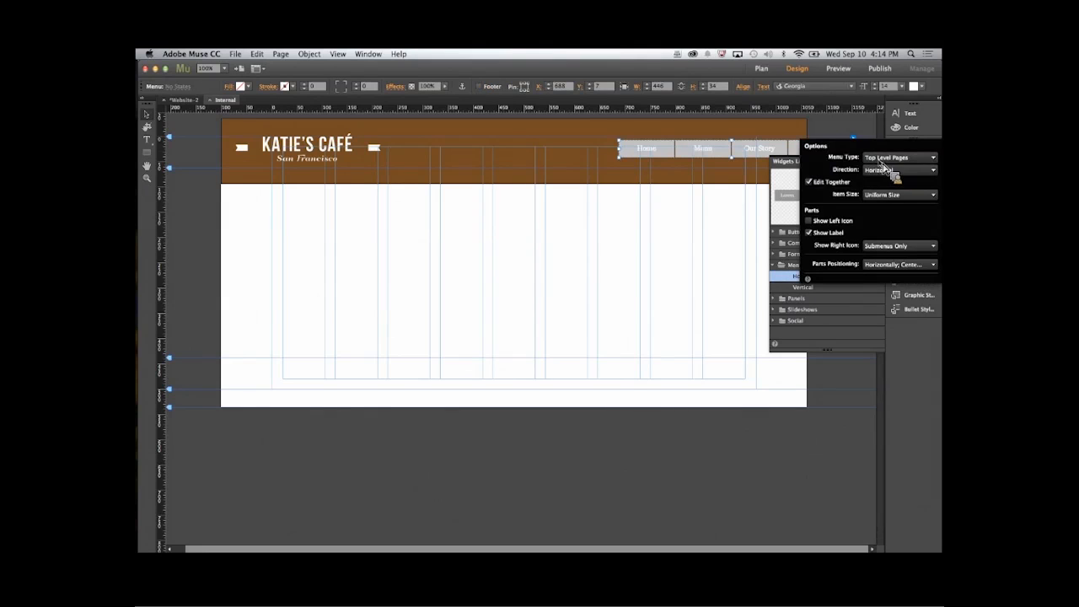
{"action": "left_click", "coordinate": [784, 130]}
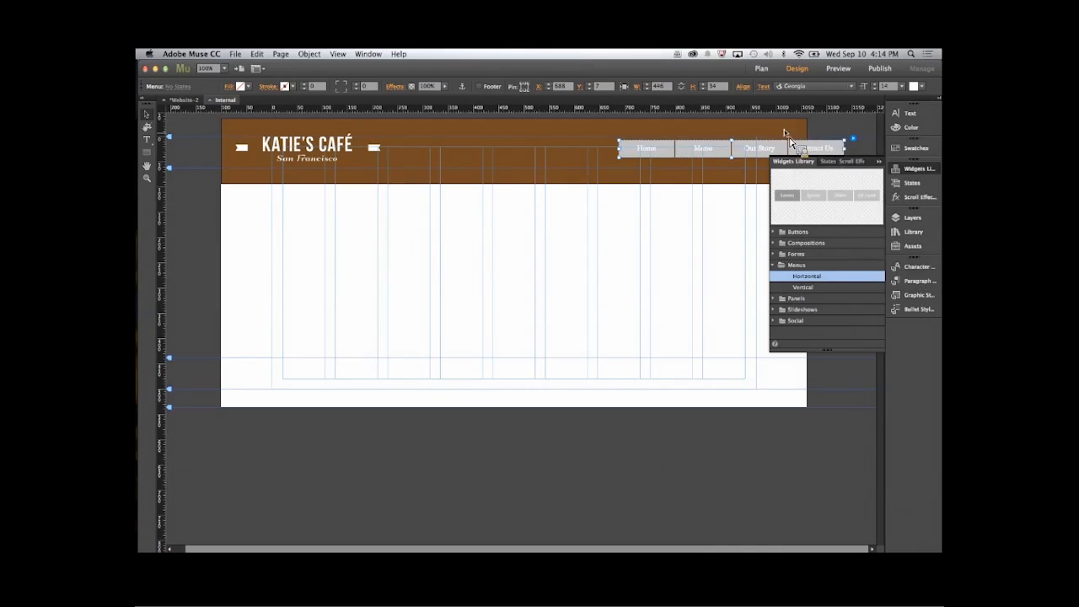
{"action": "left_click", "coordinate": [783, 130]}
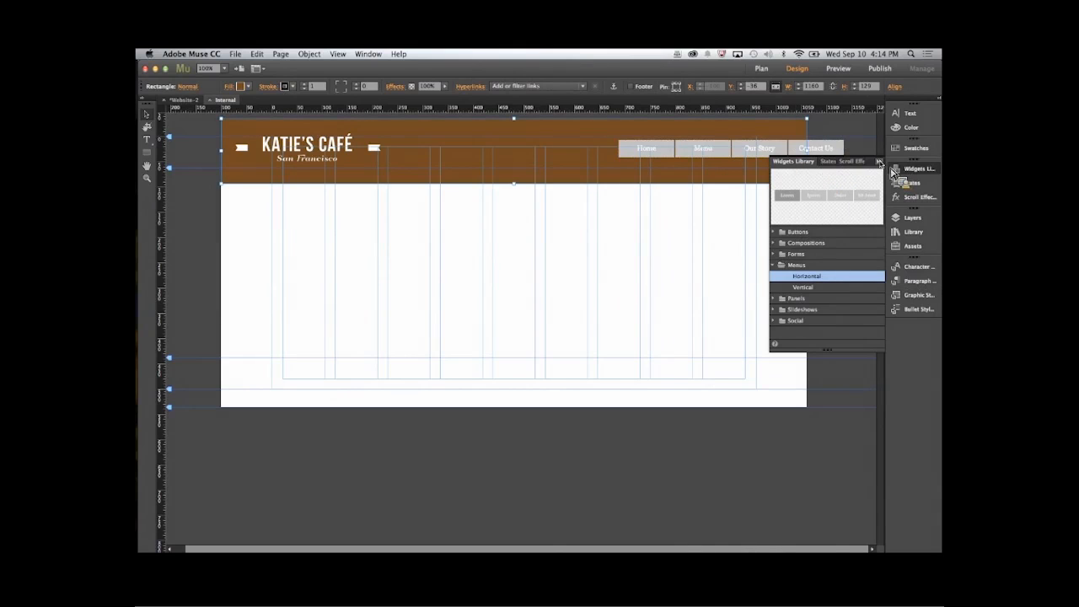
- Collapse the widgets library and move the menu fully inside the brown header, to about X 584, Y 0
{"action": "left_click", "coordinate": [894, 168]}
{"action": "left_click_drag", "start_coordinate": [826, 148], "coordinate": [787, 164]}
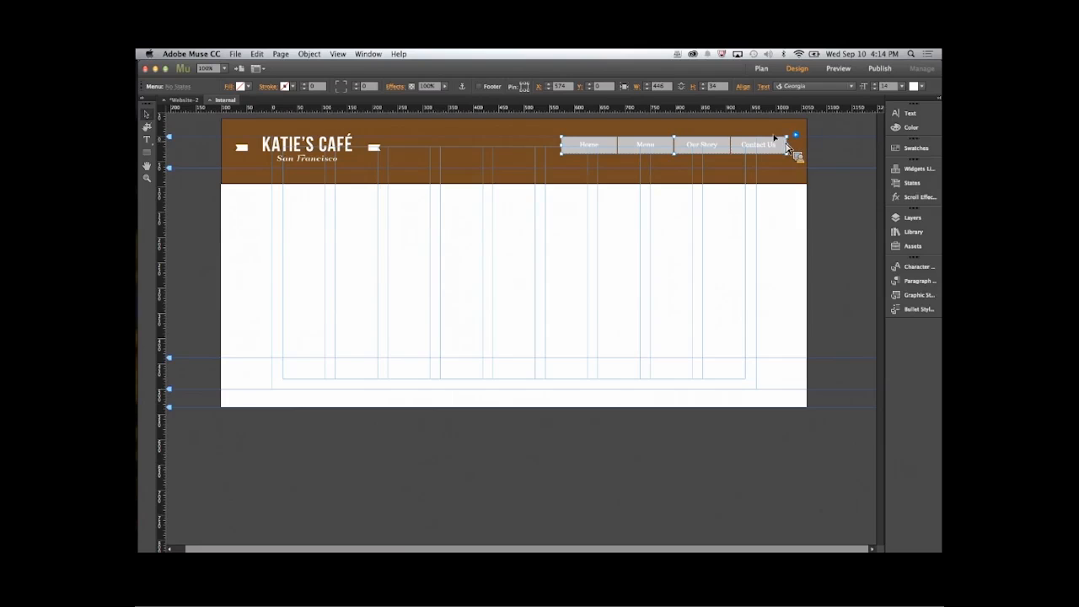
{"action": "left_click_drag", "start_coordinate": [783, 145], "coordinate": [789, 146]}
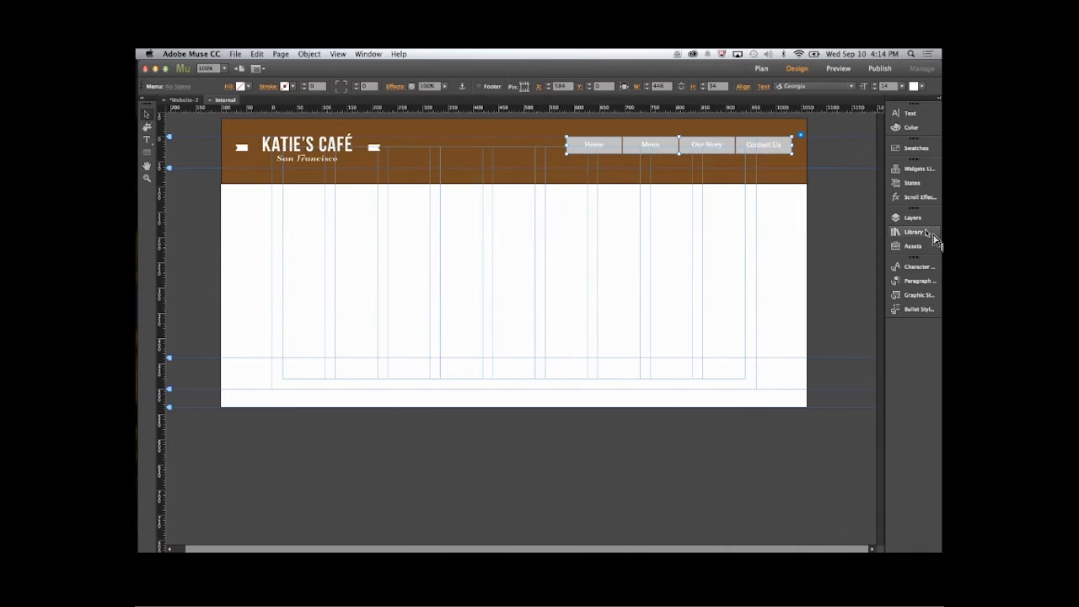
- Set the fill of the menu items' Normal state to none
{"action": "left_click", "coordinate": [914, 182]}
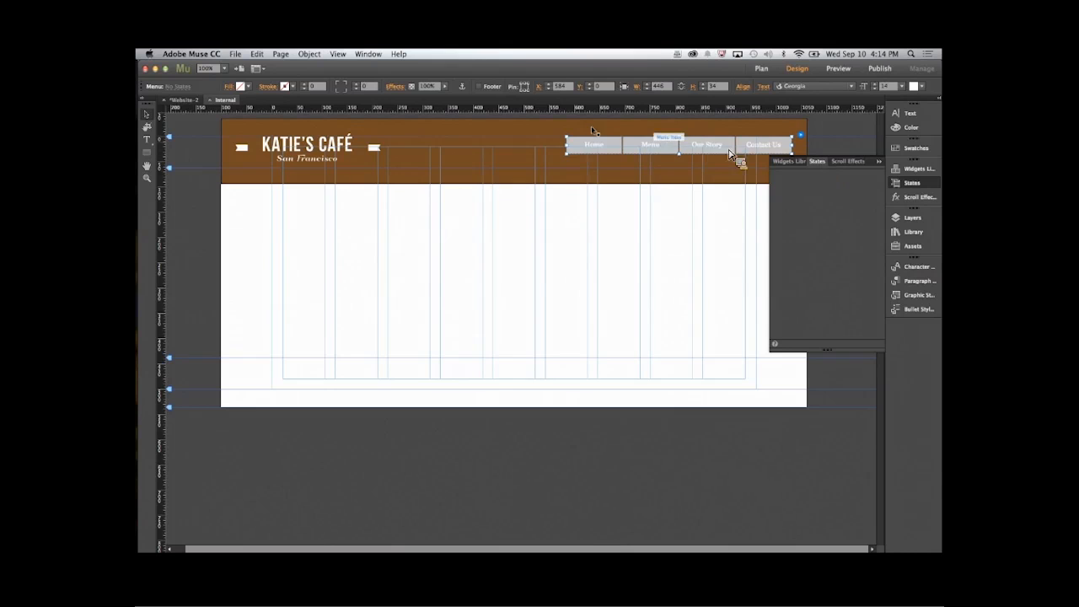
{"action": "left_click", "coordinate": [602, 149]}
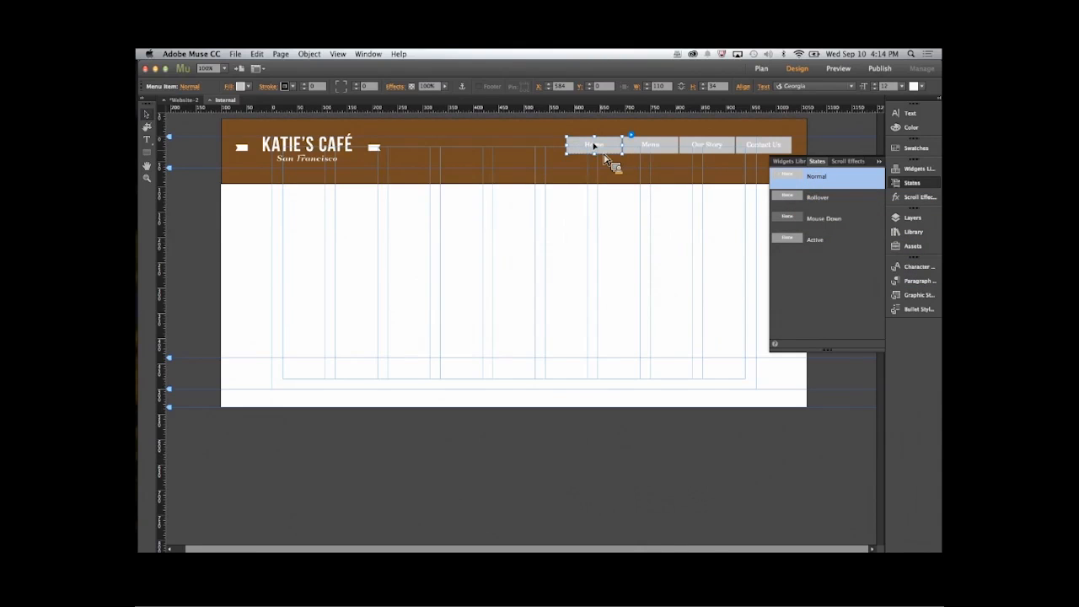
{"action": "left_click", "coordinate": [249, 87]}
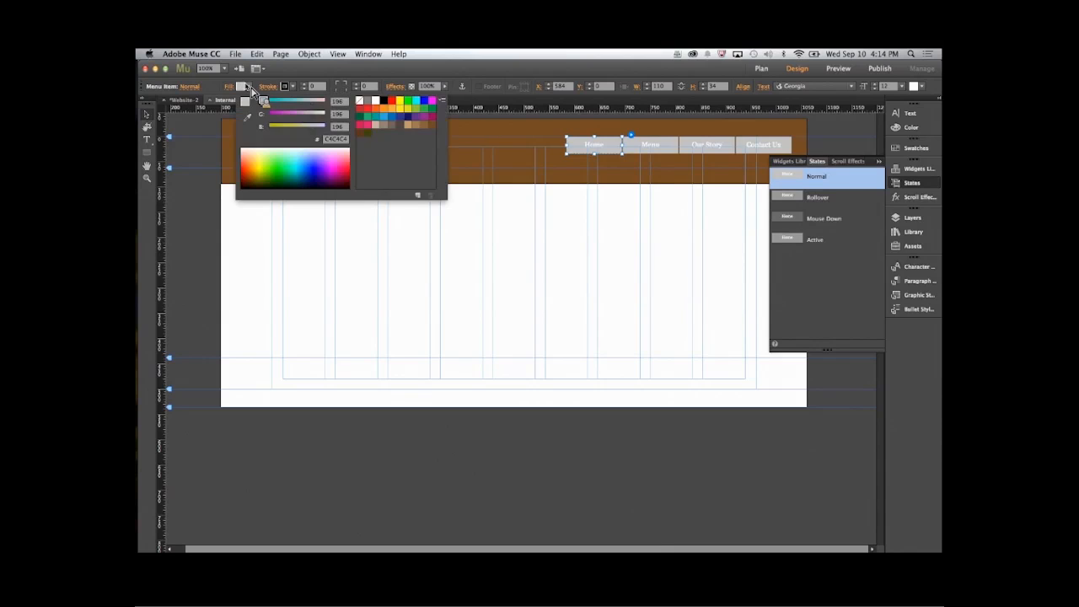
{"action": "left_click", "coordinate": [360, 102]}
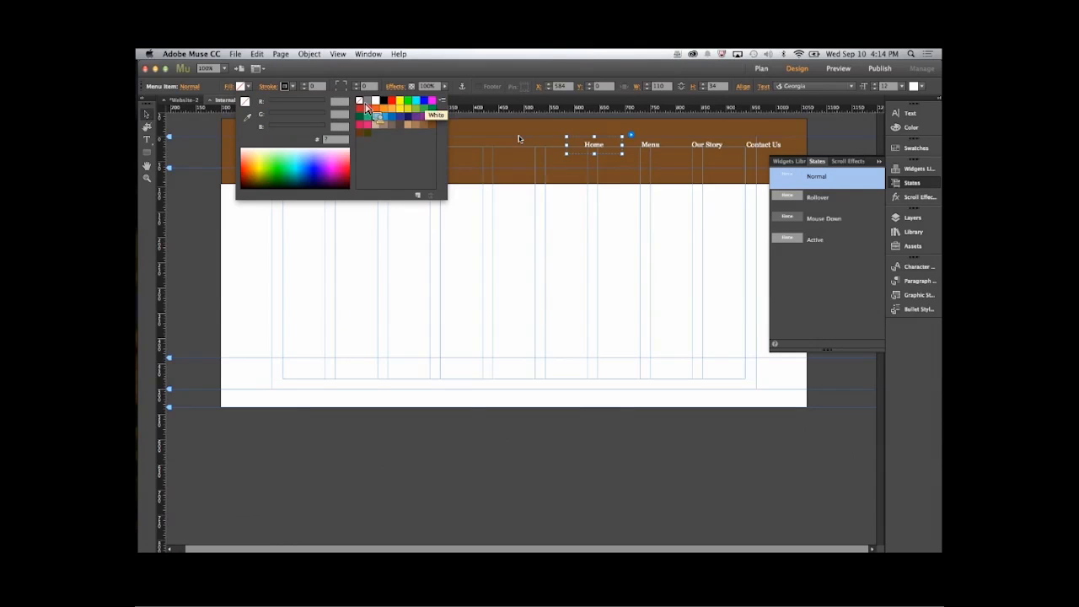
- Browse the Adobe Edge Web Fonts on offer for the menu item text, then close the catalogue without adding one
{"action": "left_click", "coordinate": [592, 147]}
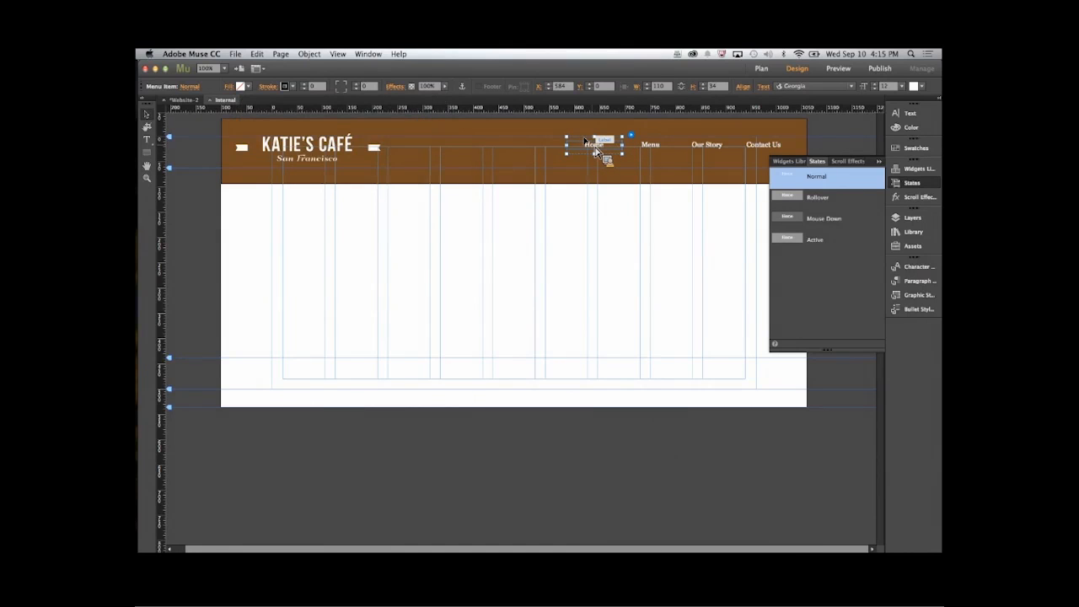
{"action": "left_click", "coordinate": [147, 139]}
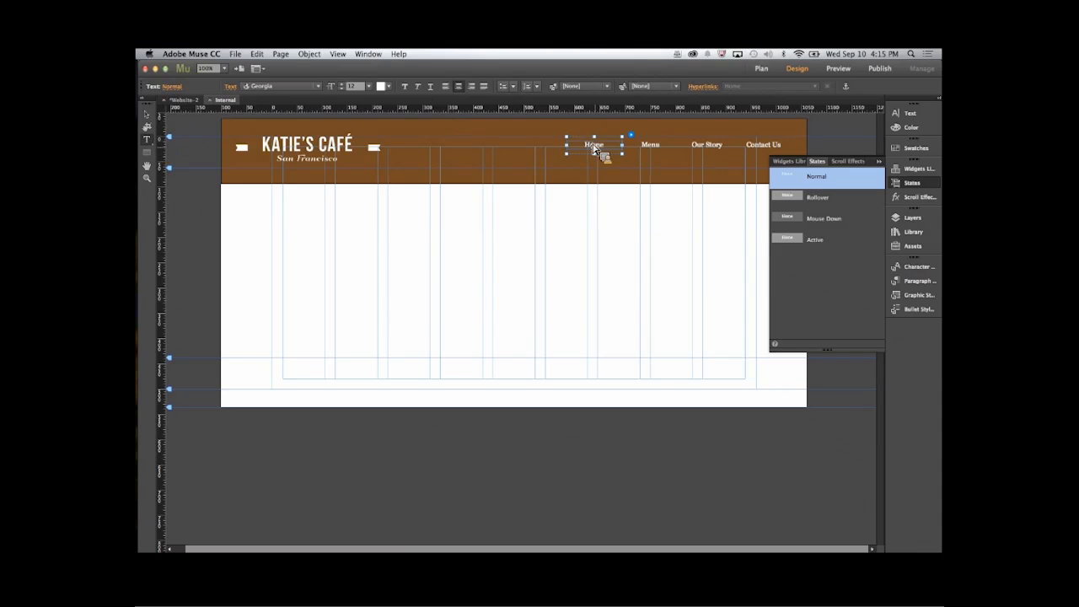
{"action": "left_click", "coordinate": [319, 87]}
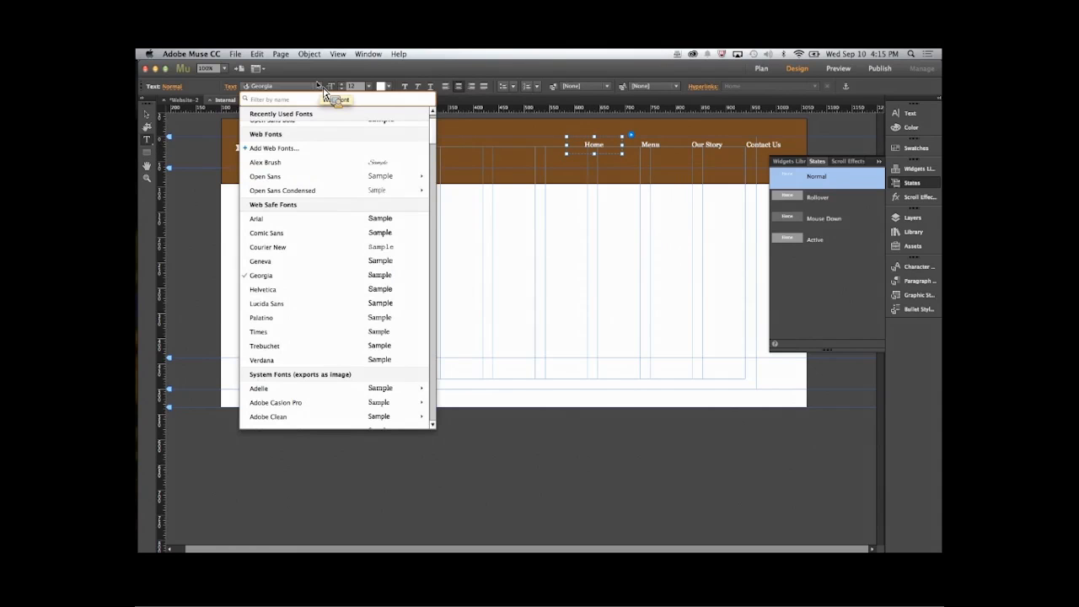
{"action": "mouse_move", "coordinate": [312, 194]}
{"action": "mouse_move", "coordinate": [404, 192]}
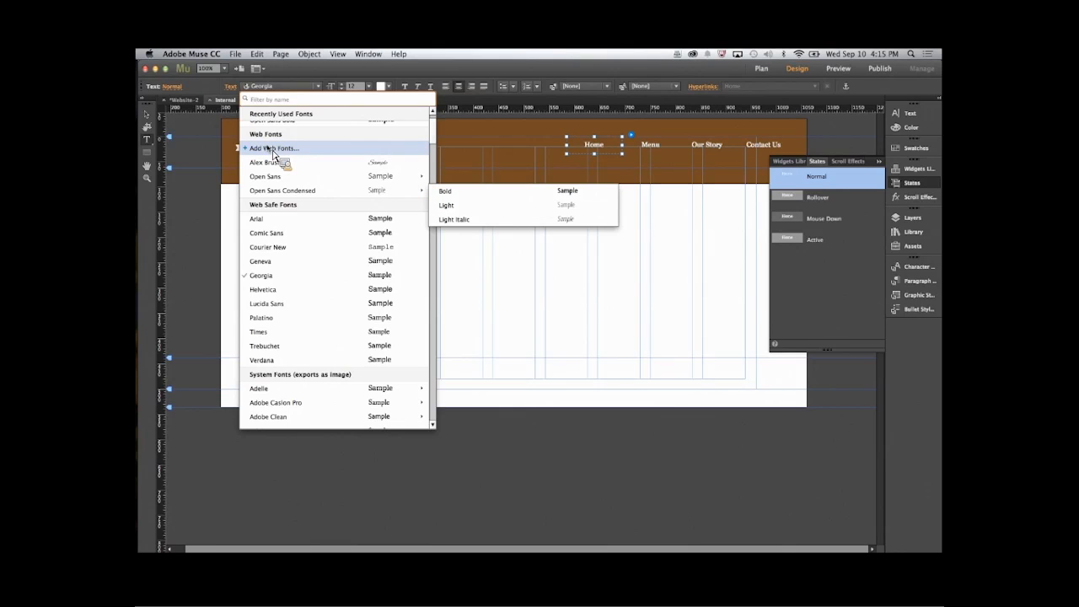
{"action": "left_click", "coordinate": [273, 149]}
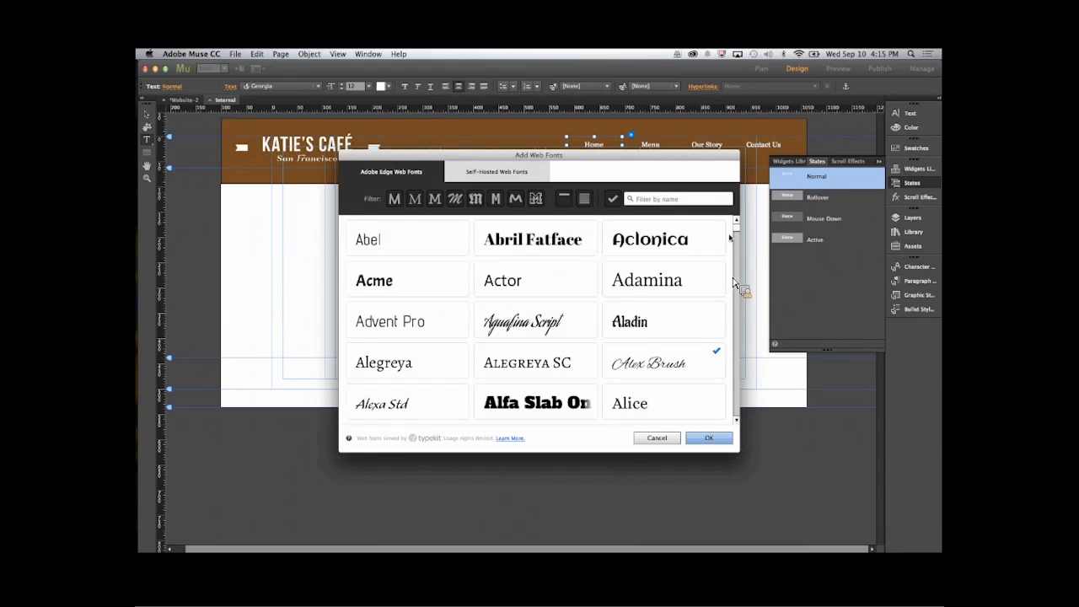
{"action": "scroll", "coordinate": [733, 283], "scroll_direction": "down", "scroll_amount": 10}
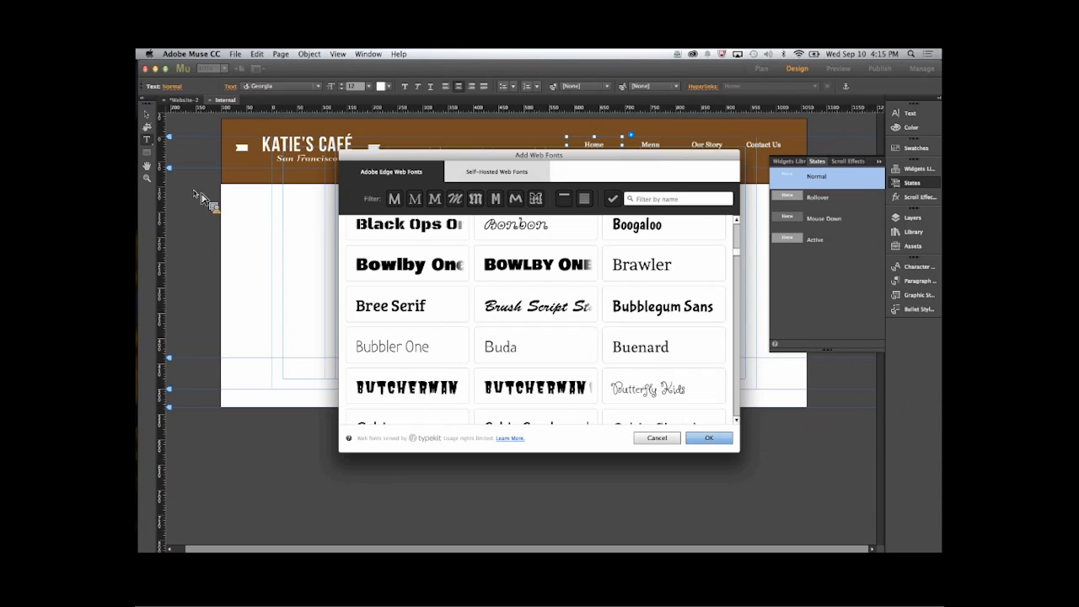
{"action": "scroll", "coordinate": [493, 314], "scroll_direction": "up", "scroll_amount": 10}
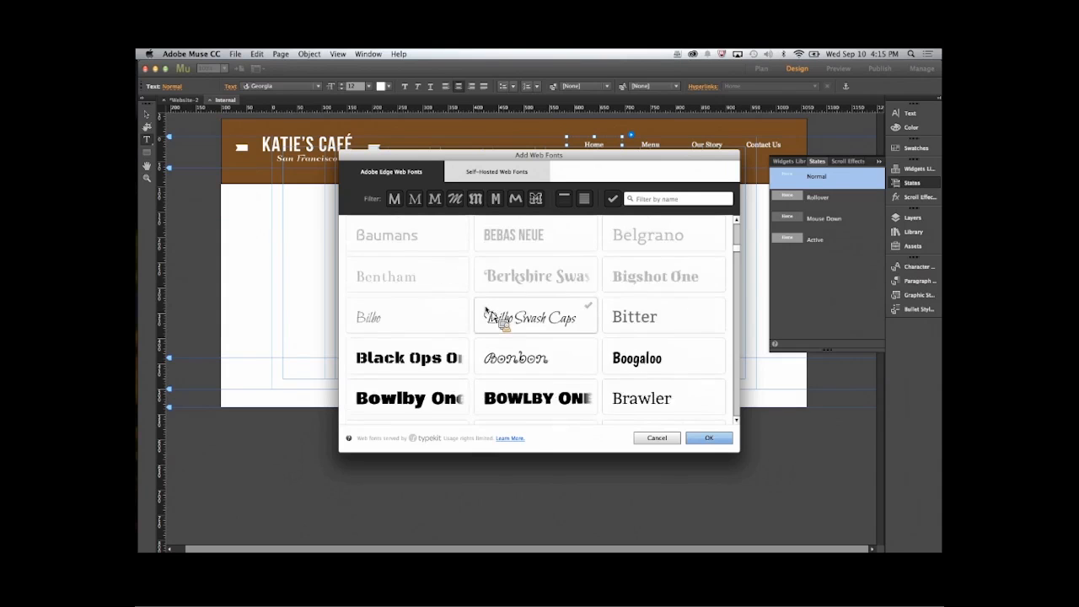
{"action": "scroll", "coordinate": [487, 313], "scroll_direction": "down", "scroll_amount": 10}
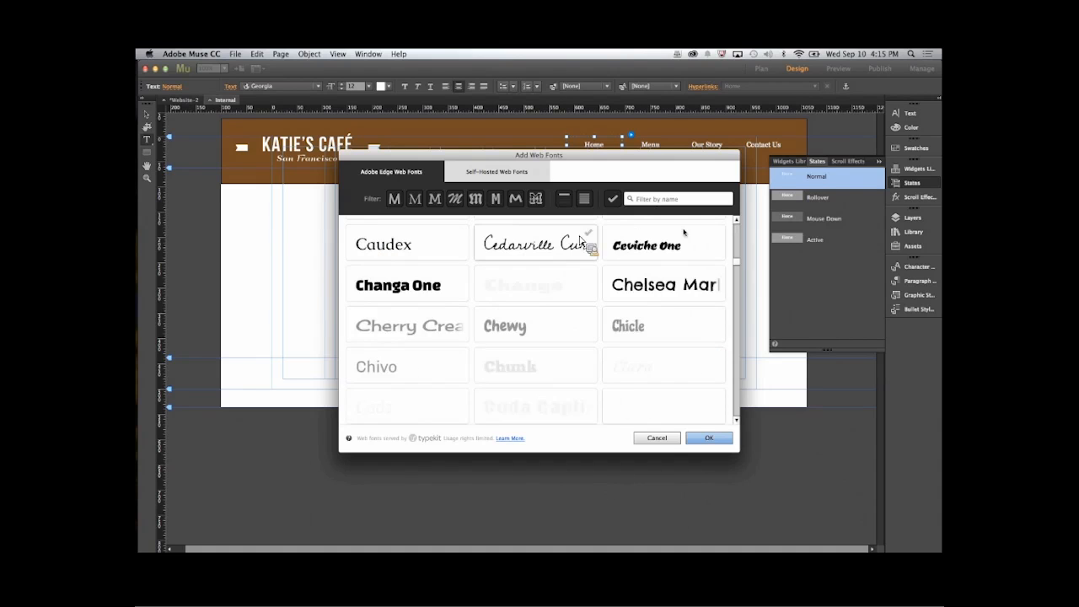
{"action": "left_click", "coordinate": [656, 438]}
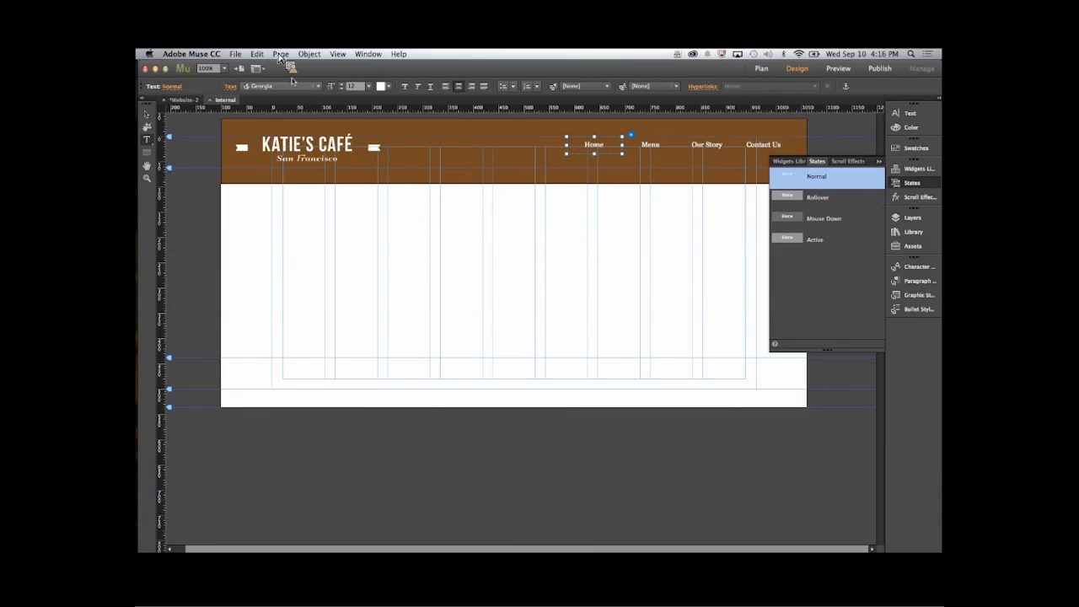
- Set the Normal state text of the menu items to Open Sans Condensed Bold, size 15
{"action": "left_click", "coordinate": [318, 86]}
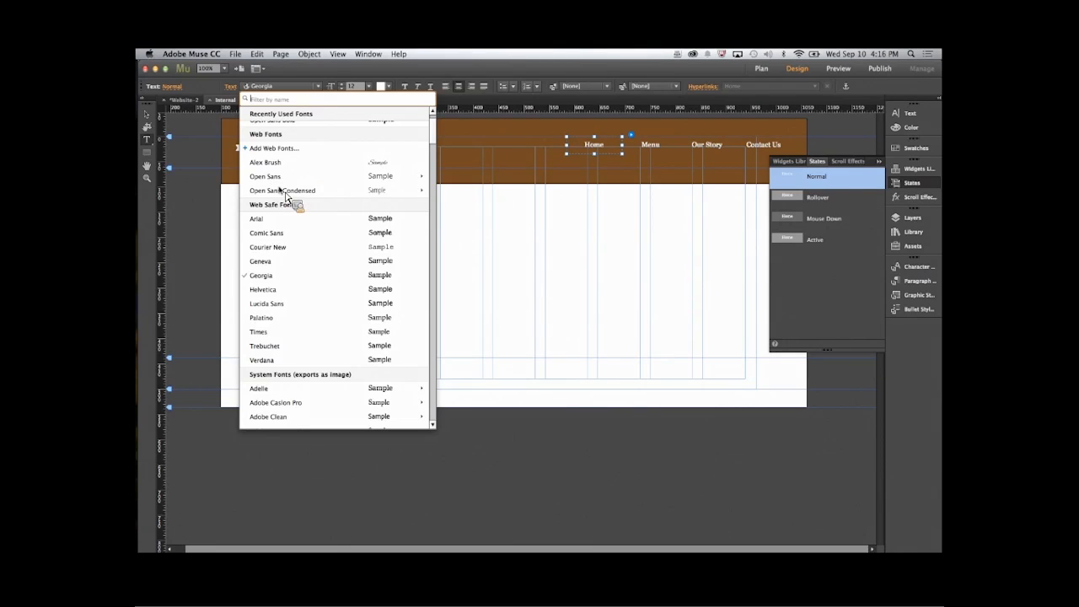
{"action": "mouse_move", "coordinate": [285, 194]}
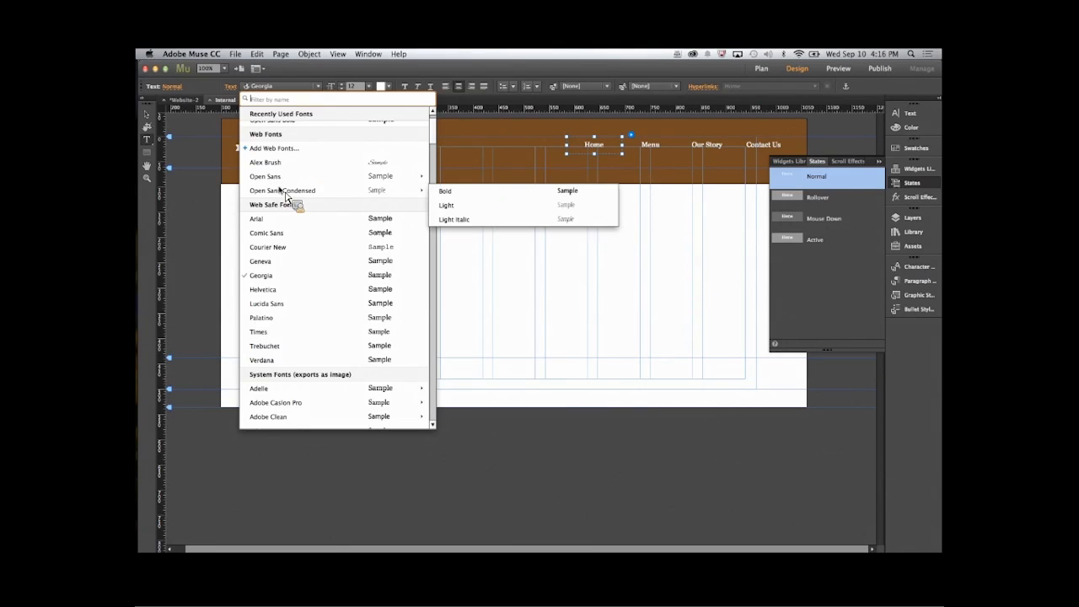
{"action": "left_click", "coordinate": [449, 196]}
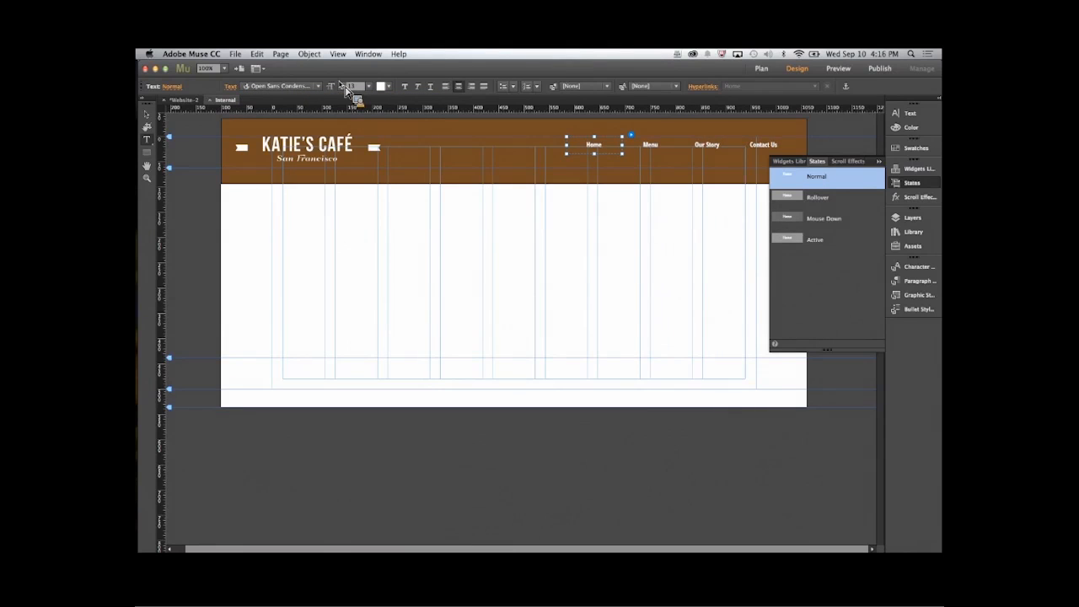
- Set the fill of the menu items' Rollover state to none
{"action": "left_click", "coordinate": [830, 197]}
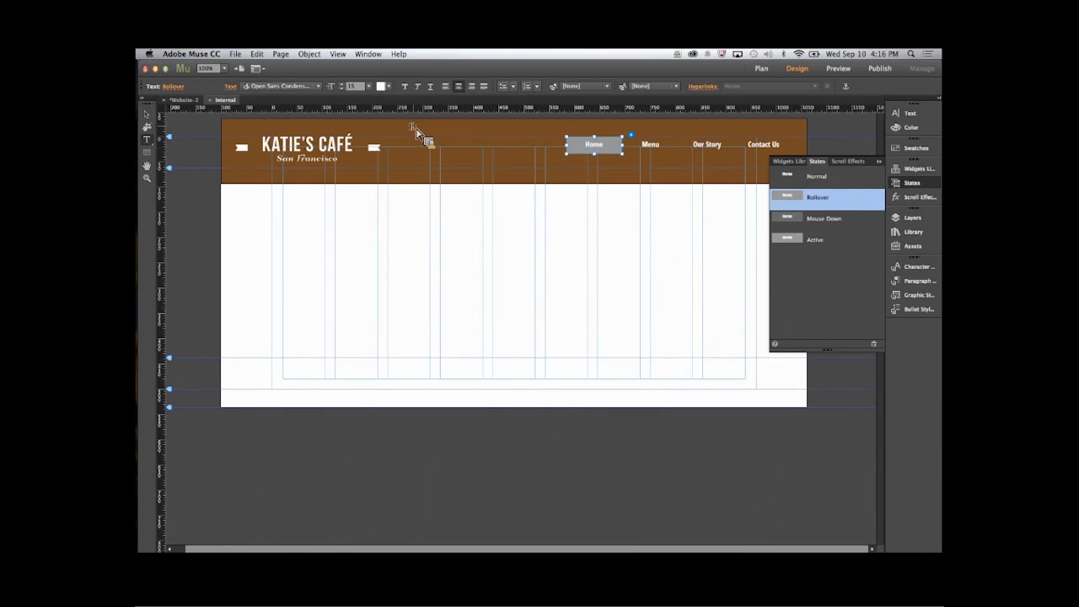
{"action": "key", "text": "Escape"}
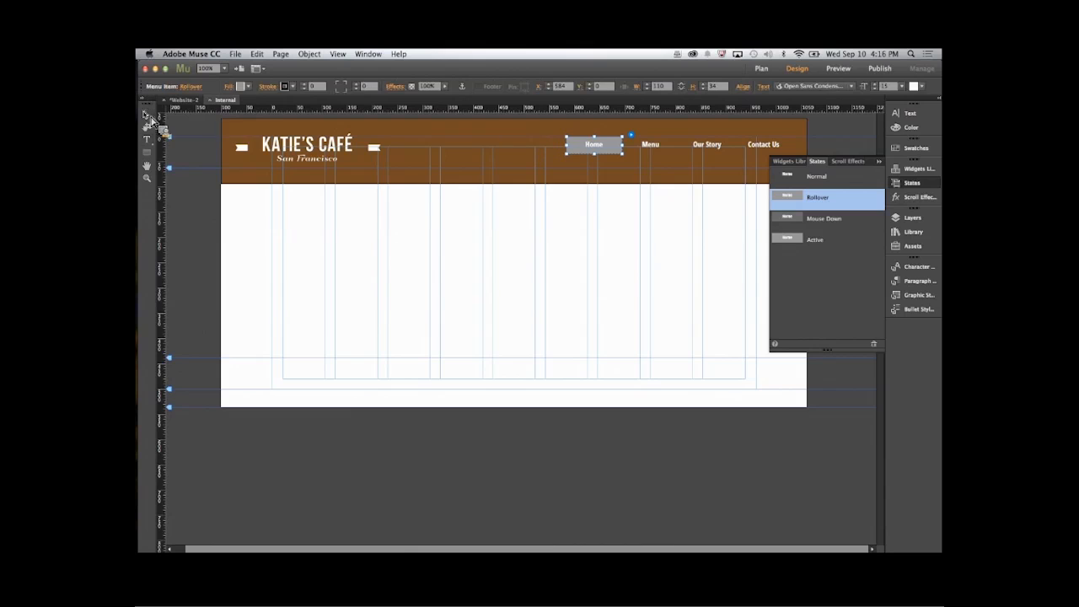
{"action": "left_click", "coordinate": [241, 86]}
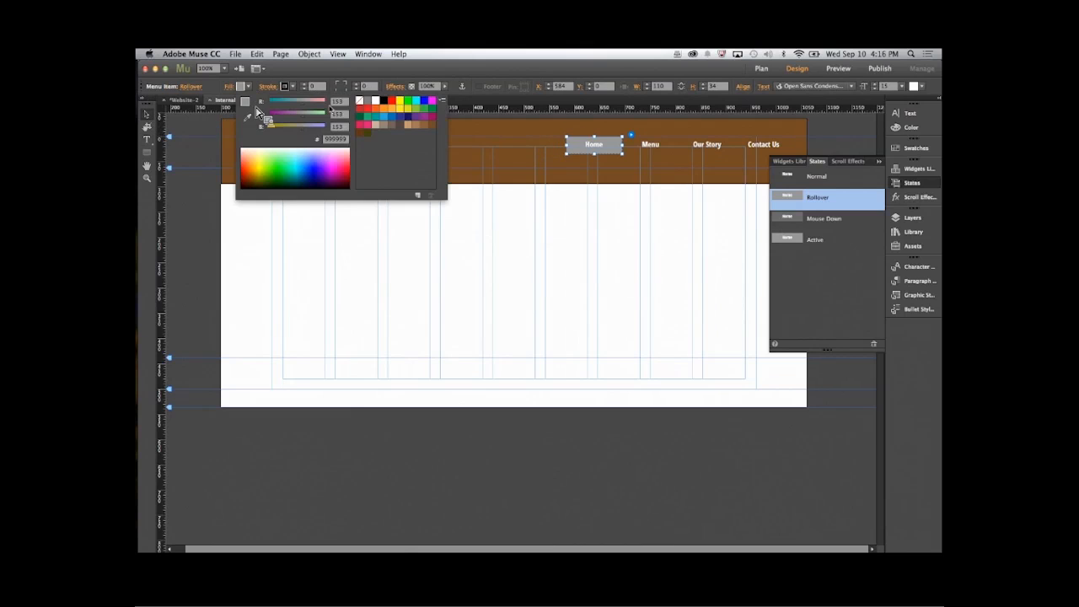
{"action": "left_click", "coordinate": [360, 102]}
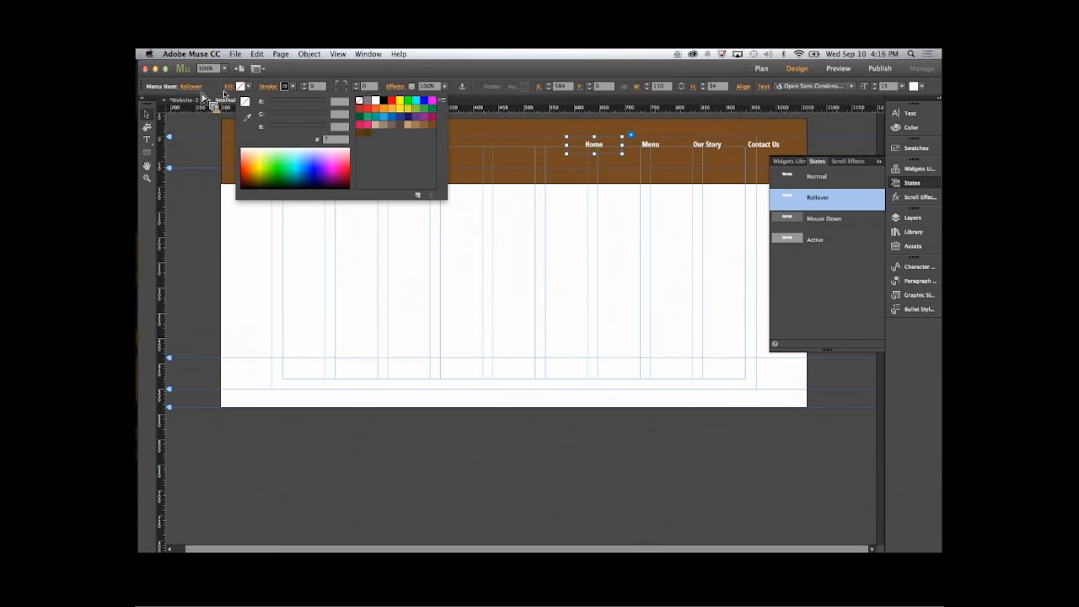
{"action": "left_click", "coordinate": [169, 149]}
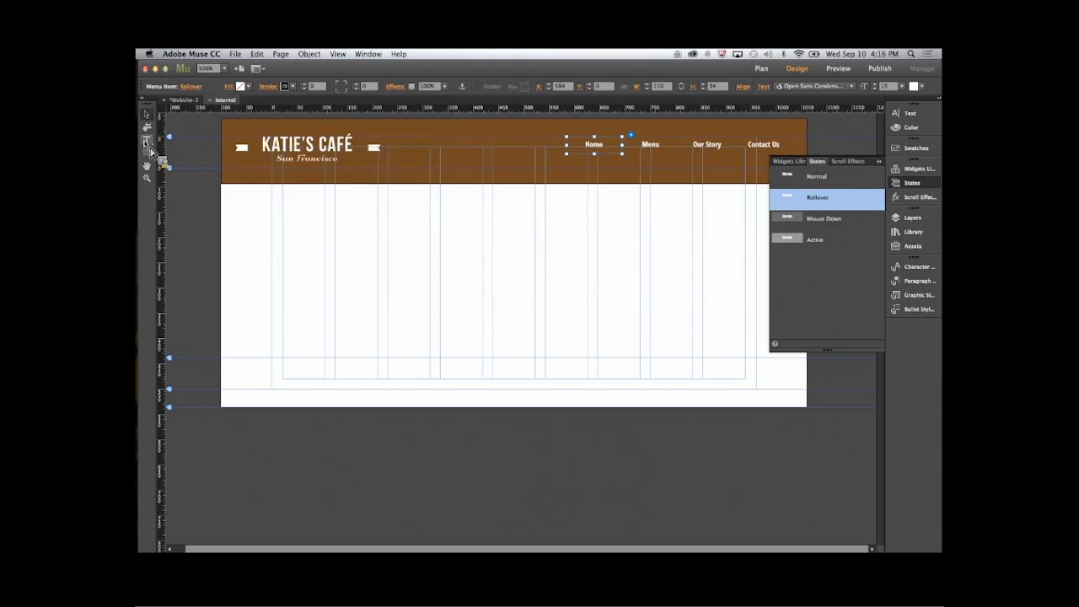
- Change the menu items' Rollover text color to the yellow swatch FCEE21
{"action": "double_click", "coordinate": [598, 152]}
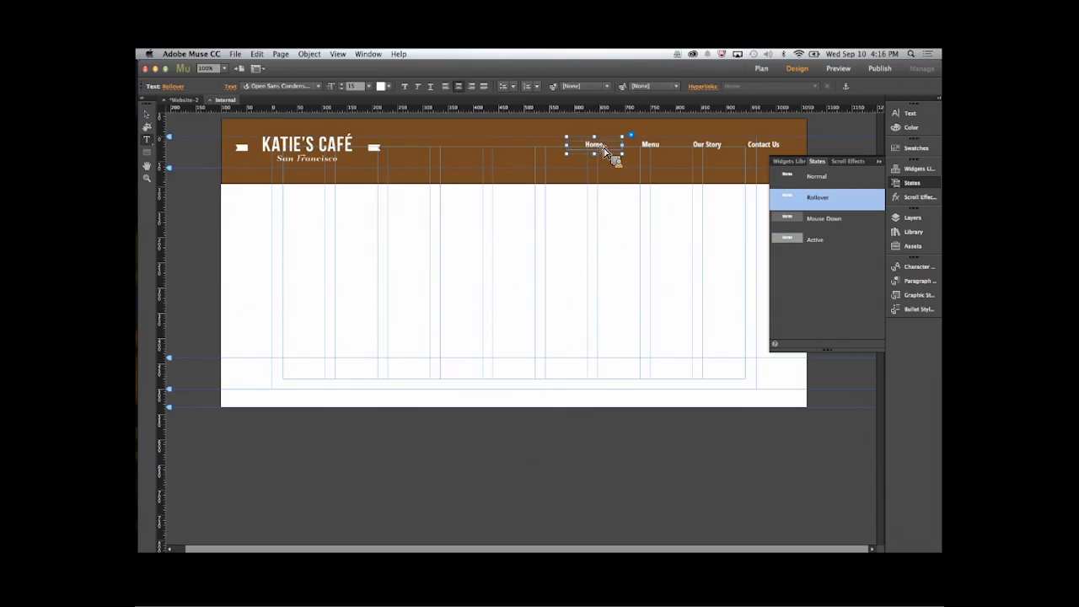
{"action": "left_click", "coordinate": [381, 86]}
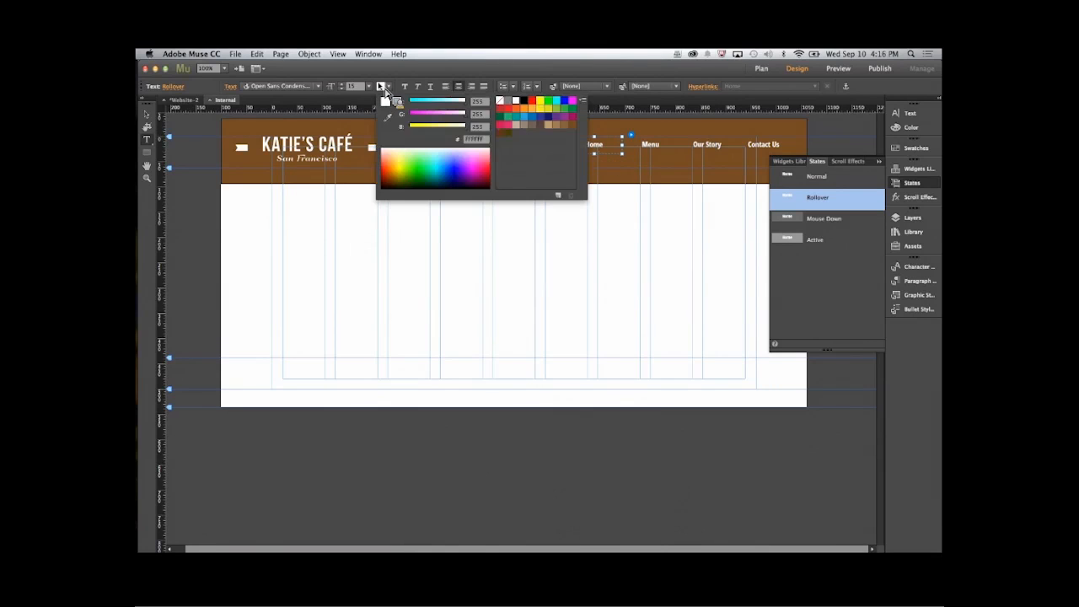
{"action": "left_click", "coordinate": [545, 113]}
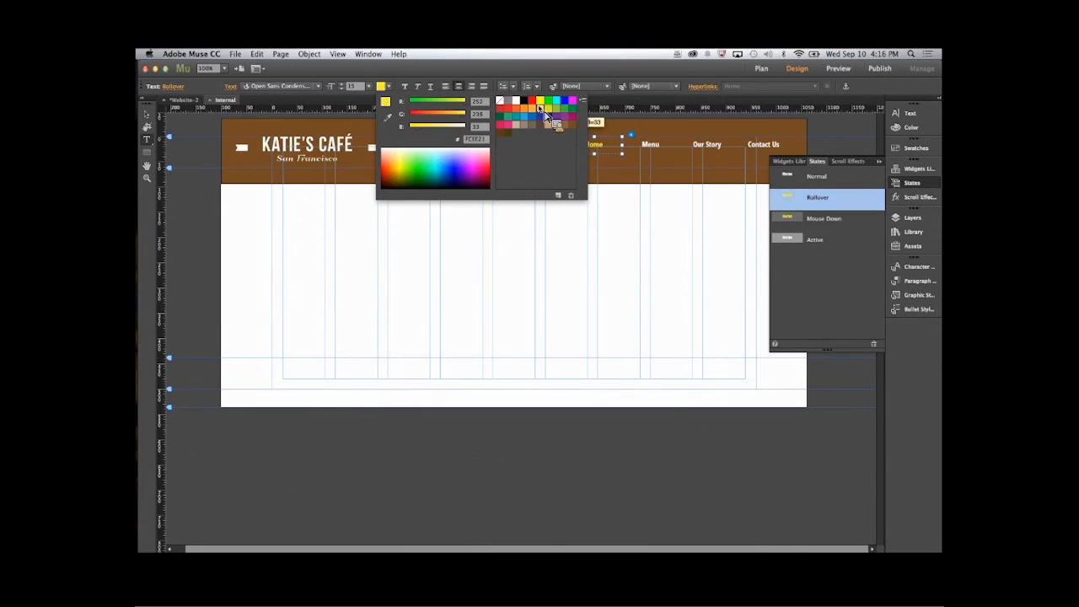
- Set the fill of the menu items' Mouse Down state to none
{"action": "left_click", "coordinate": [817, 219]}
{"action": "left_click", "coordinate": [826, 219]}
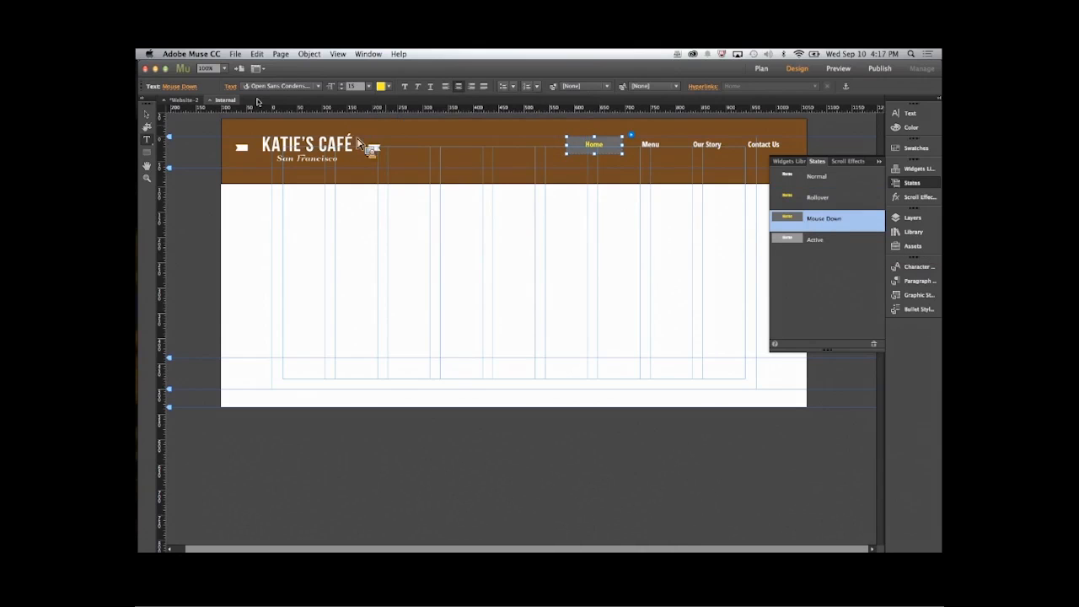
{"action": "left_click", "coordinate": [150, 113]}
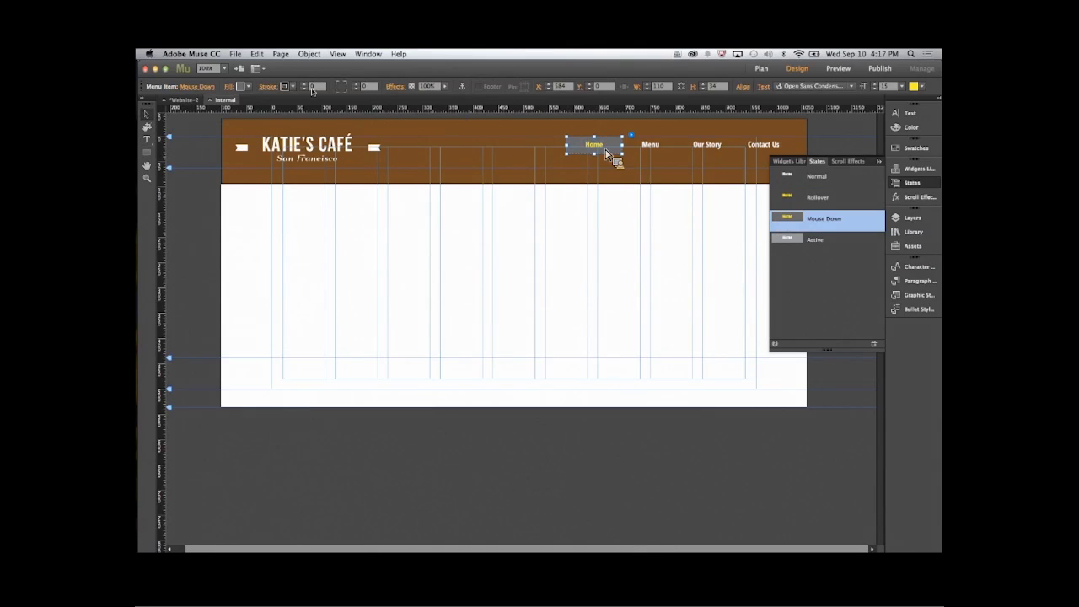
{"action": "left_click", "coordinate": [248, 87]}
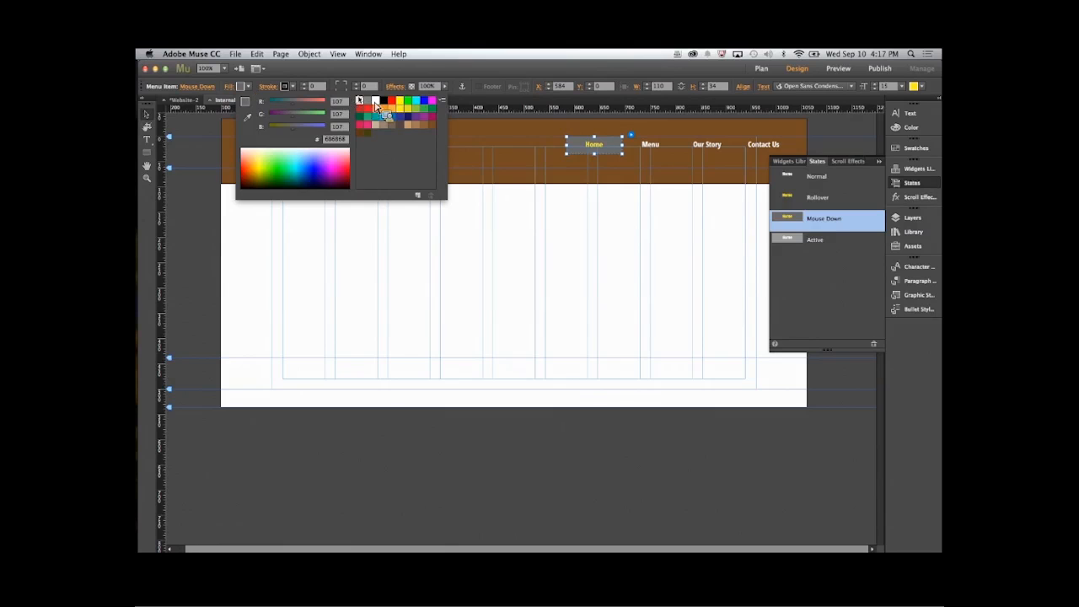
{"action": "left_click", "coordinate": [360, 101]}
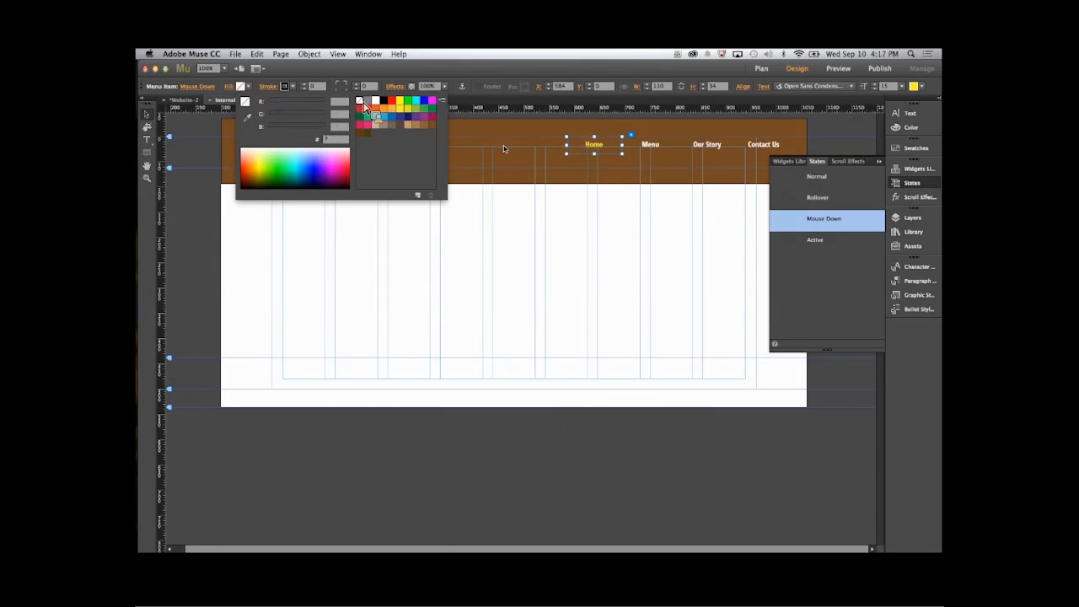
- Set the fill of the menu items' Active state to none
{"action": "left_click", "coordinate": [816, 243]}
{"action": "left_click", "coordinate": [816, 241]}
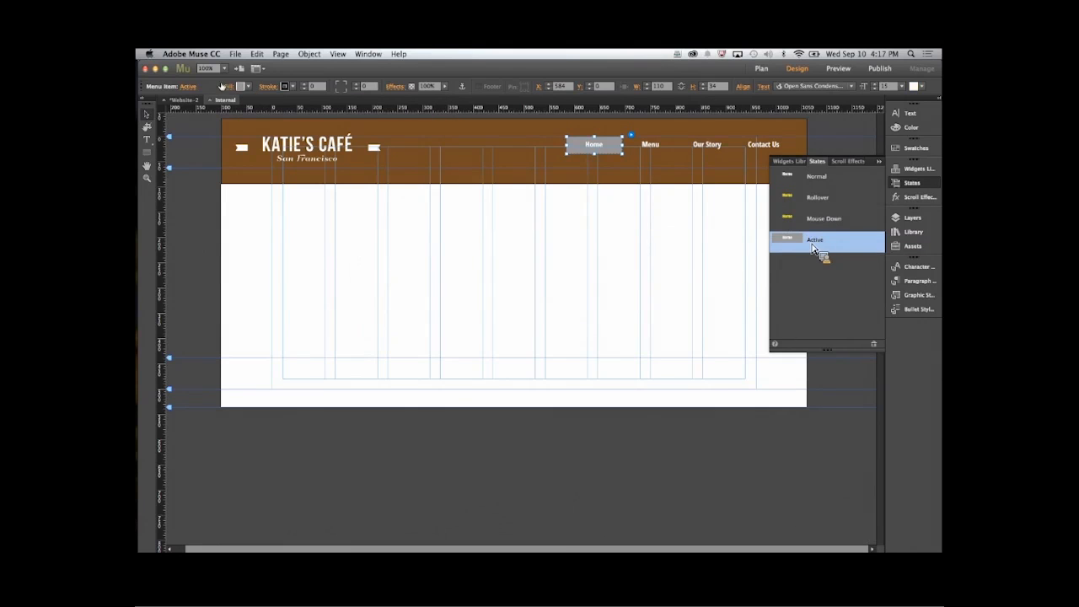
{"action": "left_click", "coordinate": [250, 87]}
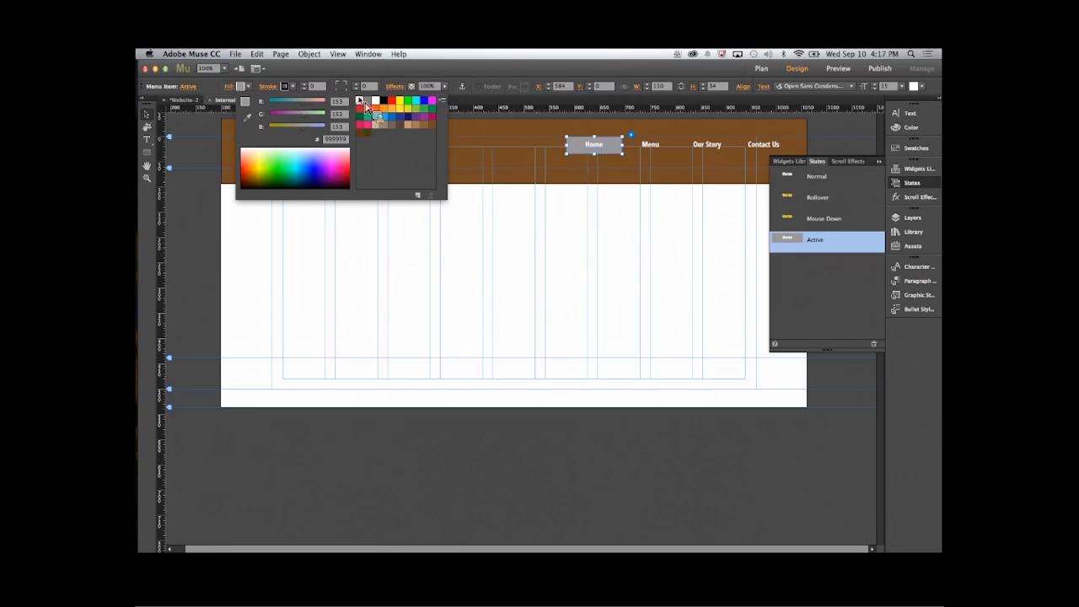
{"action": "left_click", "coordinate": [361, 101]}
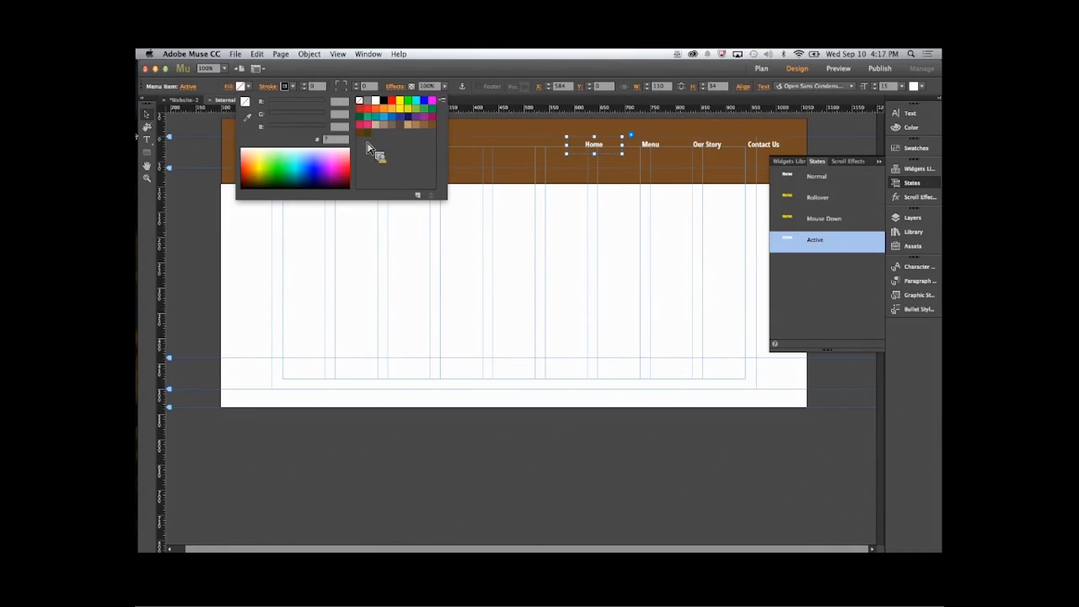
{"action": "left_click", "coordinate": [150, 141]}
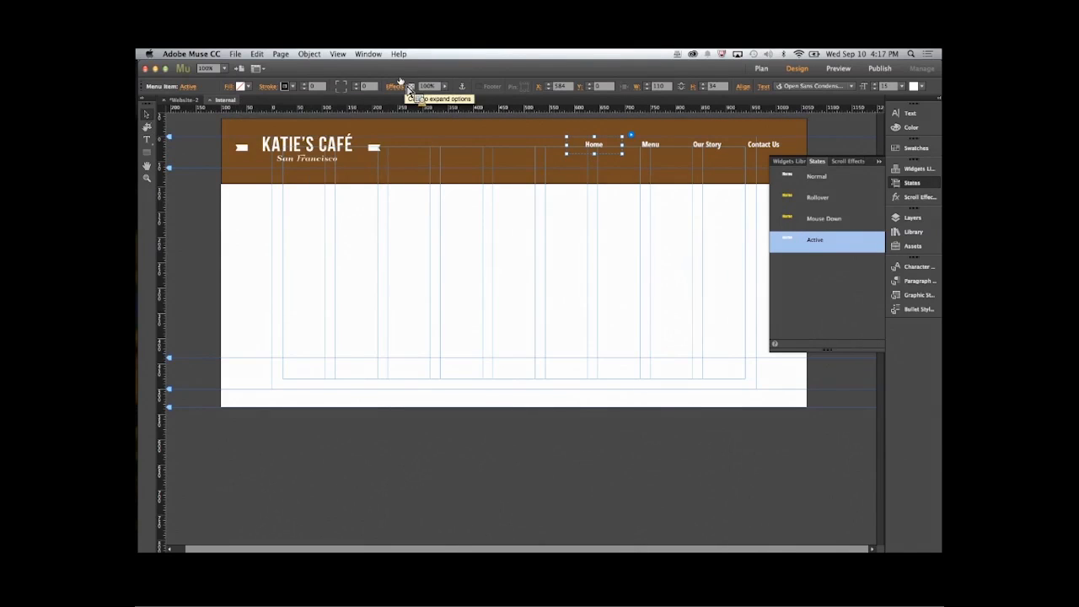
- Change the menu items' Active text color to the dark brown swatch 603813
{"action": "left_click", "coordinate": [146, 140]}
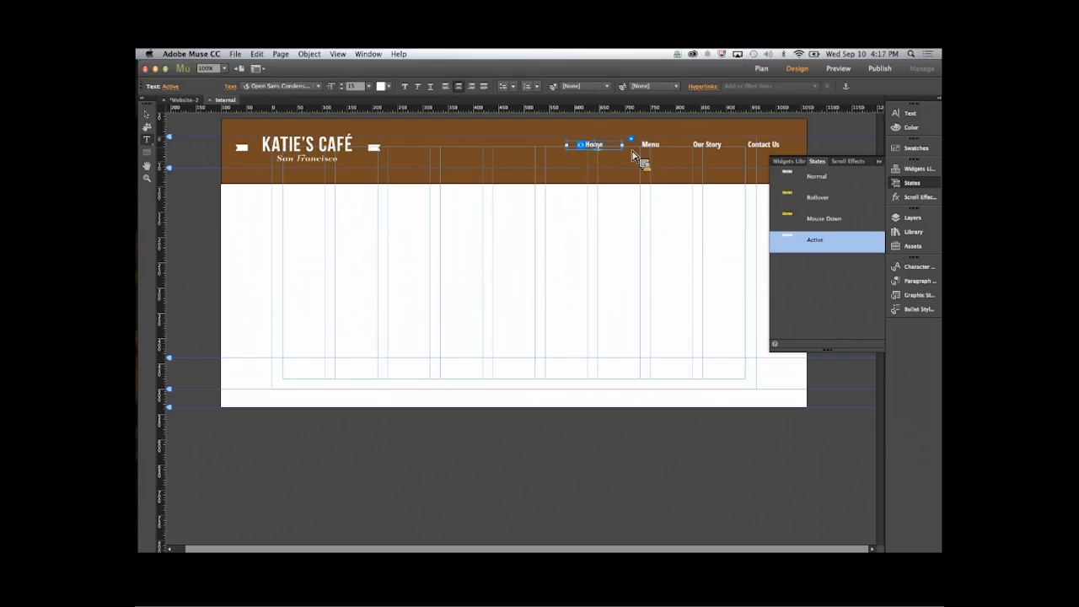
{"action": "left_click", "coordinate": [380, 86]}
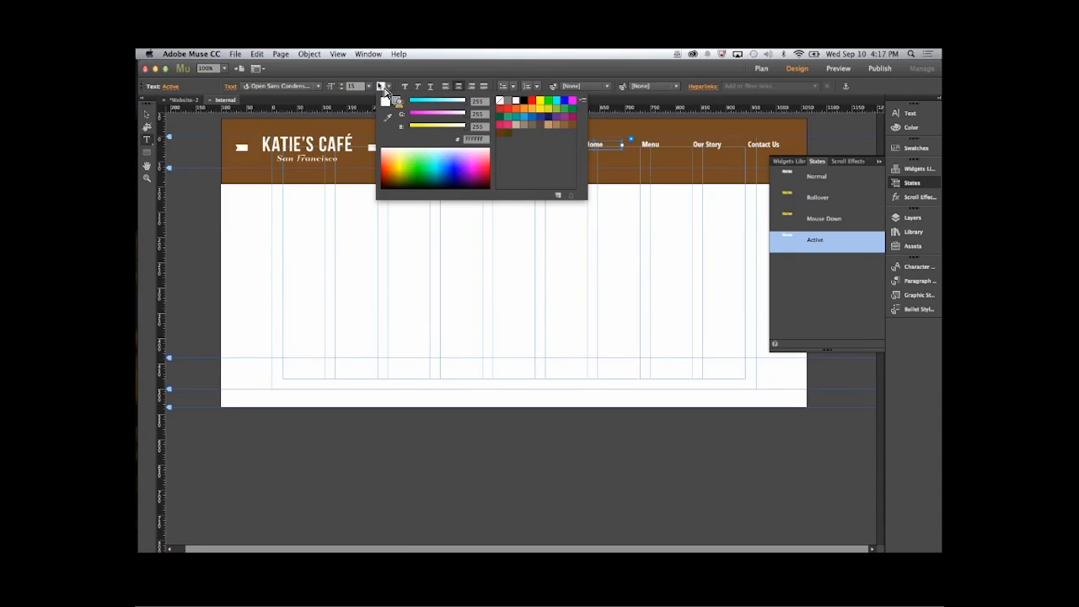
{"action": "left_click", "coordinate": [504, 137]}
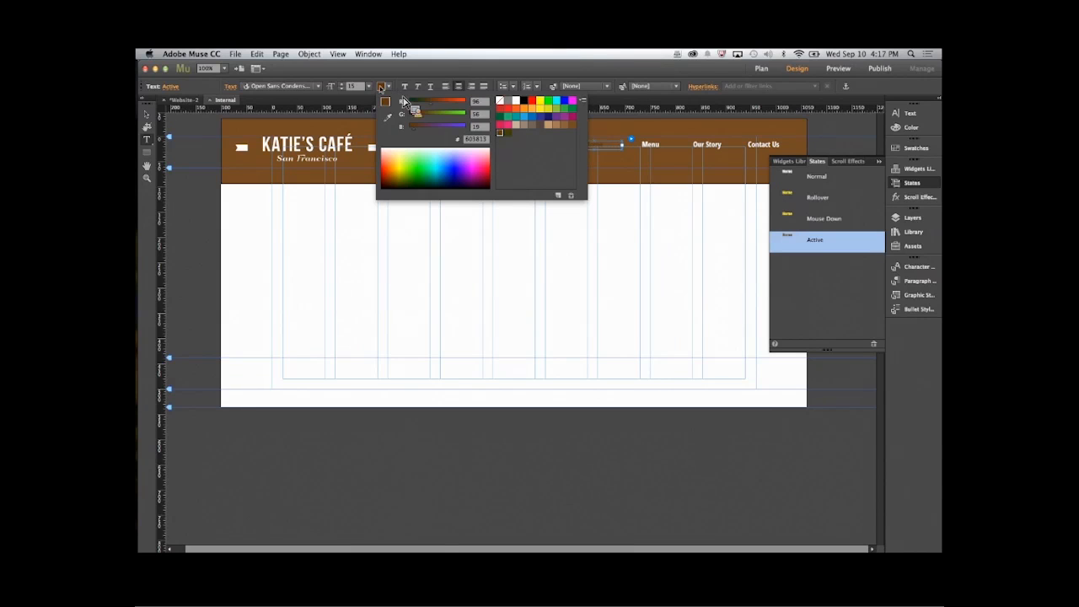
{"action": "left_click", "coordinate": [385, 90]}
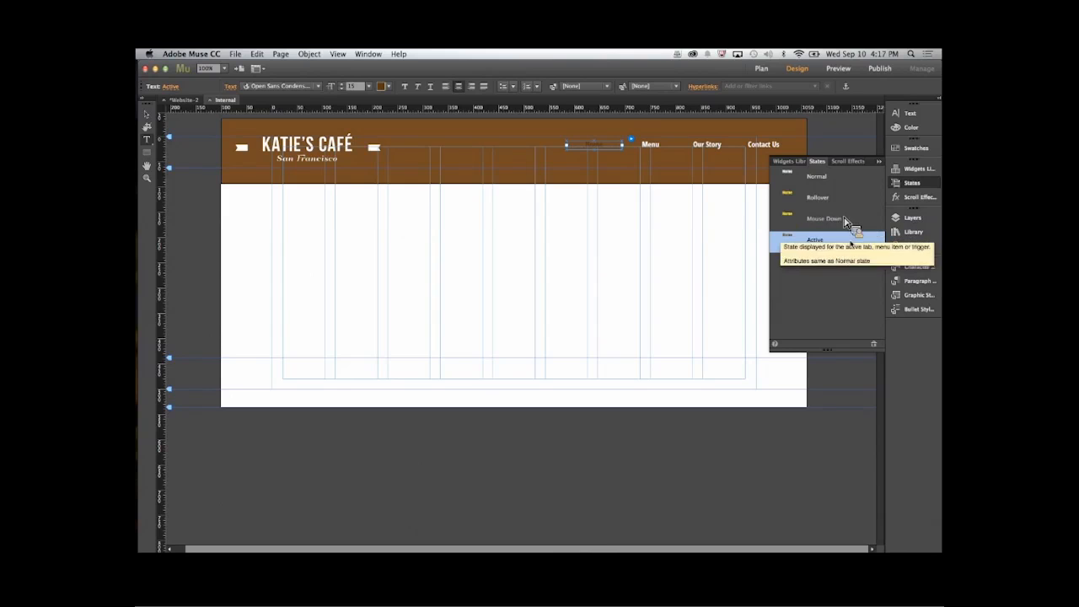
- Collapse the states list and deselect the menu on the Internal master
{"action": "left_click", "coordinate": [877, 163]}
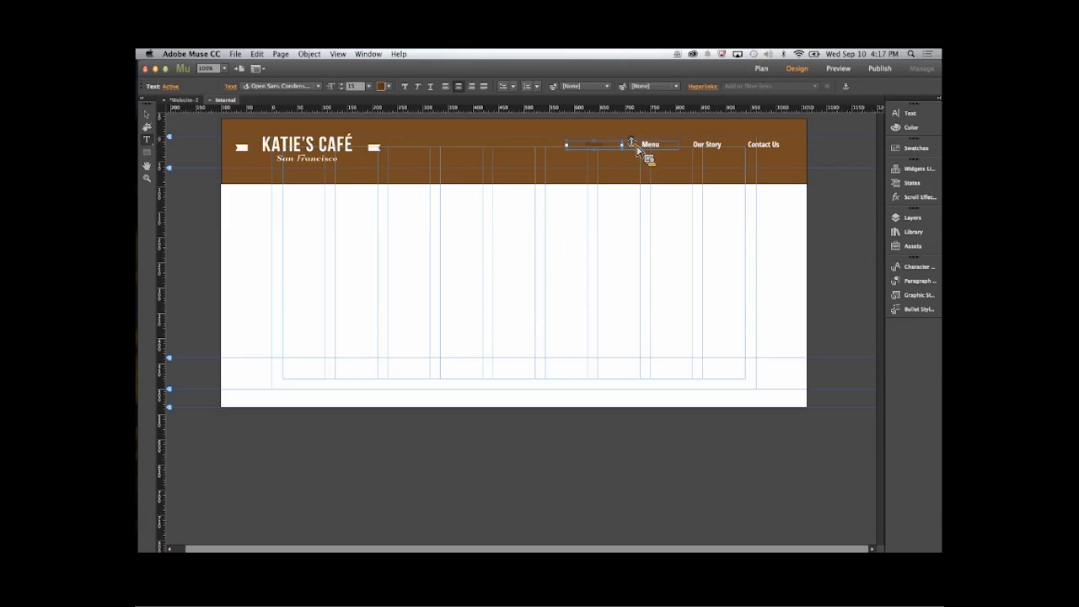
{"action": "left_click", "coordinate": [145, 113]}
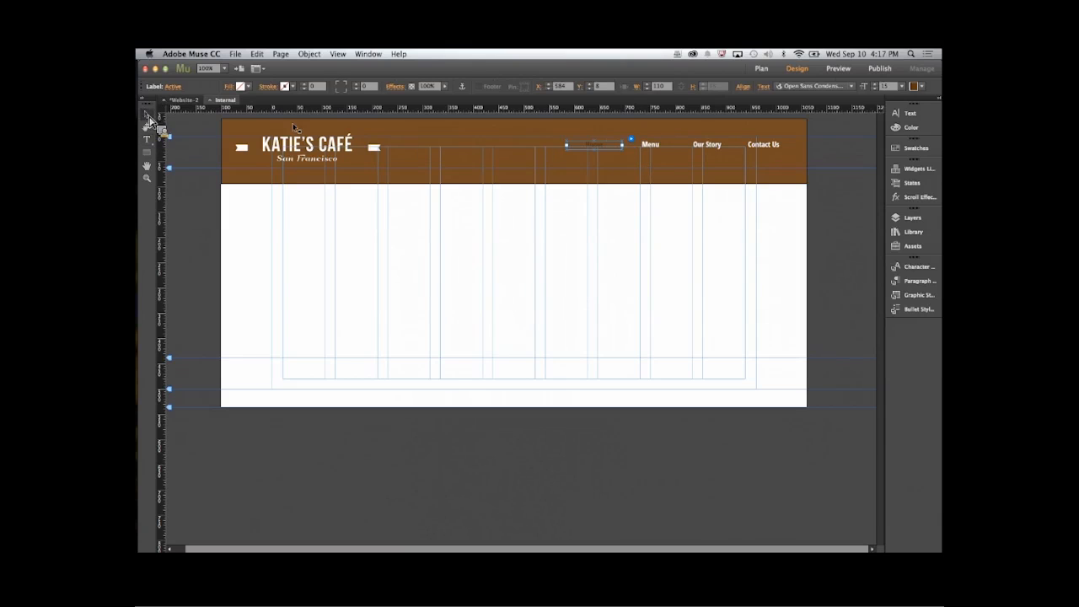
{"action": "left_click", "coordinate": [758, 143]}
{"action": "left_click", "coordinate": [713, 209]}
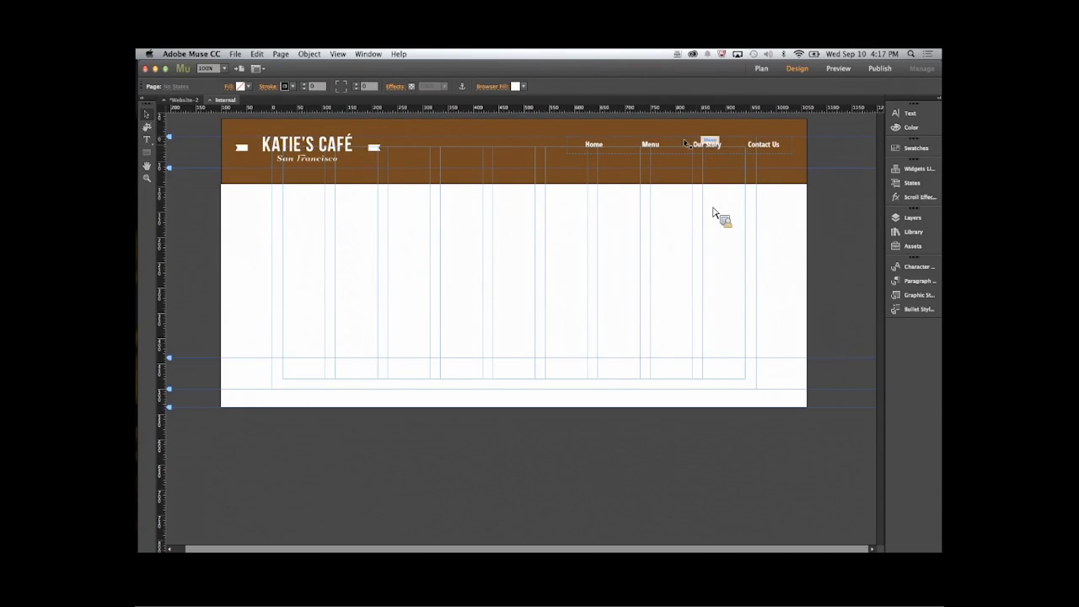
- Set the item size of the navigation menu on the Internal master to Uniform Spacing
{"action": "left_click", "coordinate": [685, 151]}
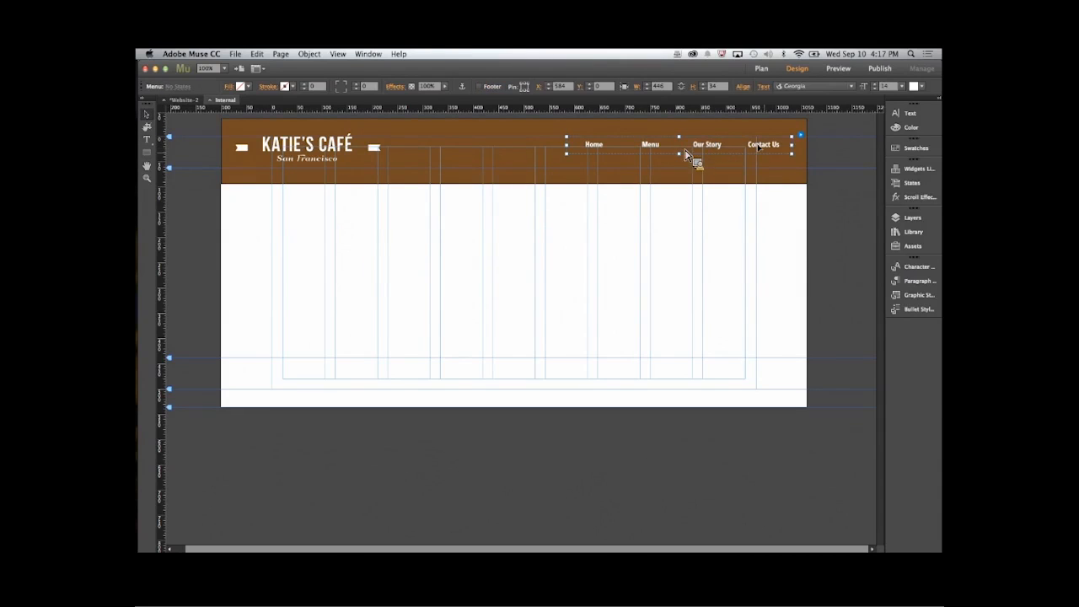
{"action": "left_click", "coordinate": [795, 132]}
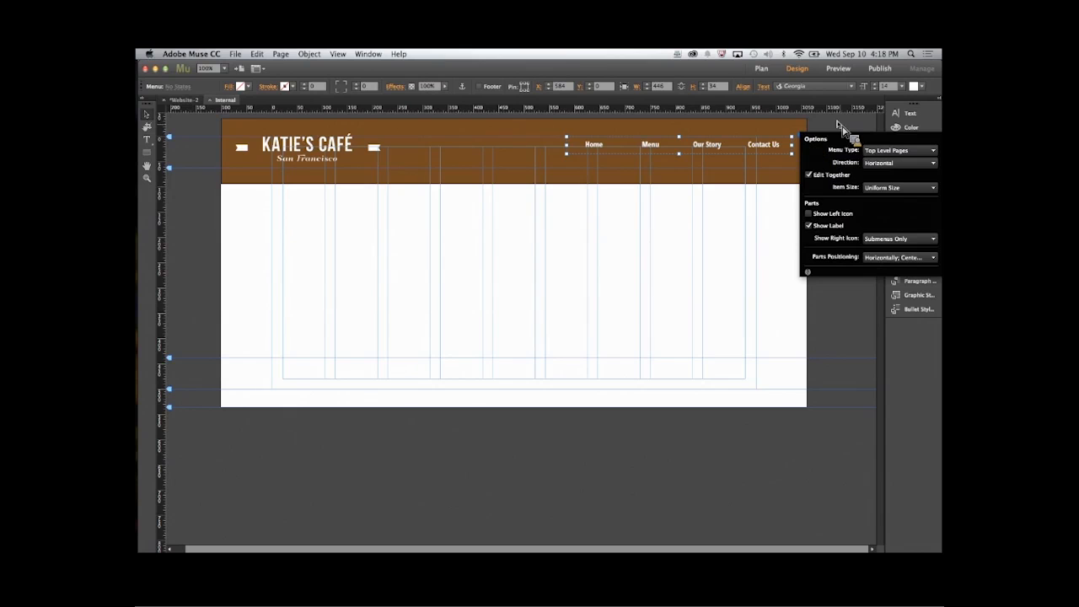
{"action": "left_click", "coordinate": [880, 190]}
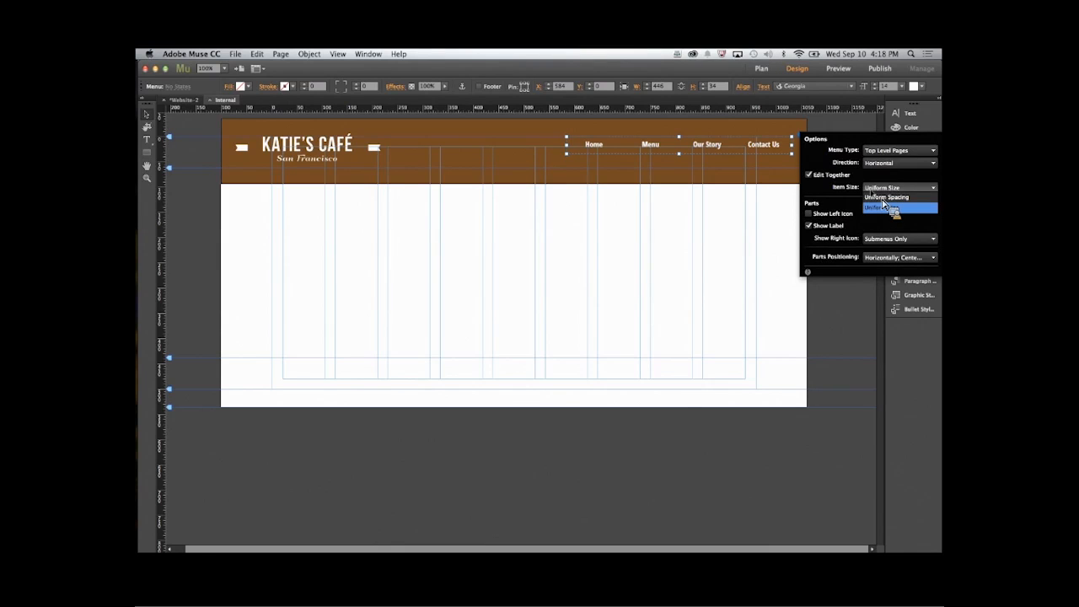
{"action": "left_click", "coordinate": [882, 198]}
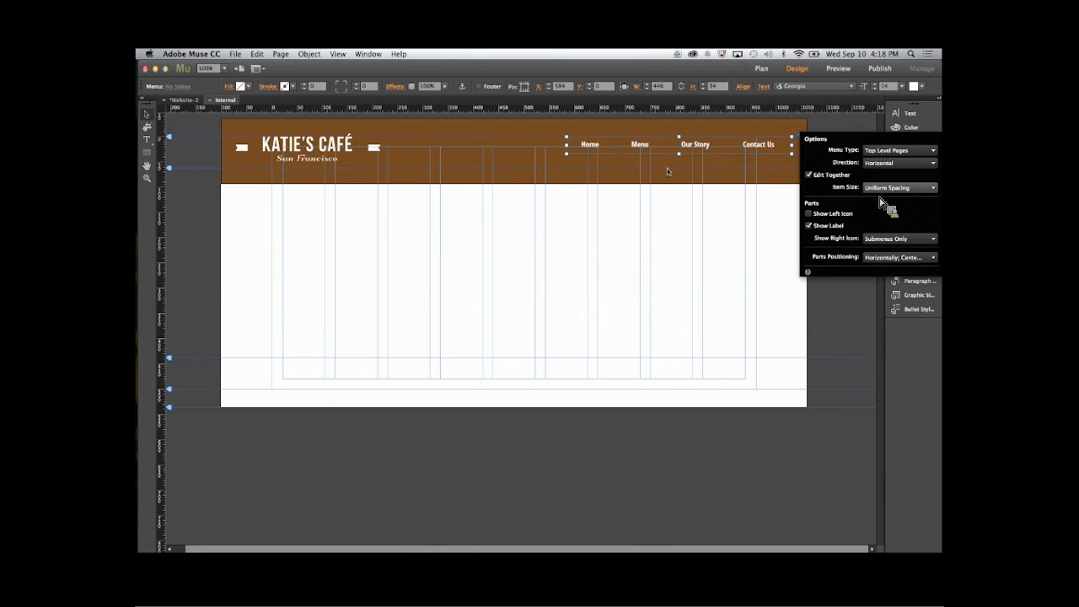
{"action": "left_click", "coordinate": [561, 166]}
- Narrow the navigation menu to about 313 px wide at the header's right end, and close the Internal master
{"action": "left_click", "coordinate": [568, 152]}
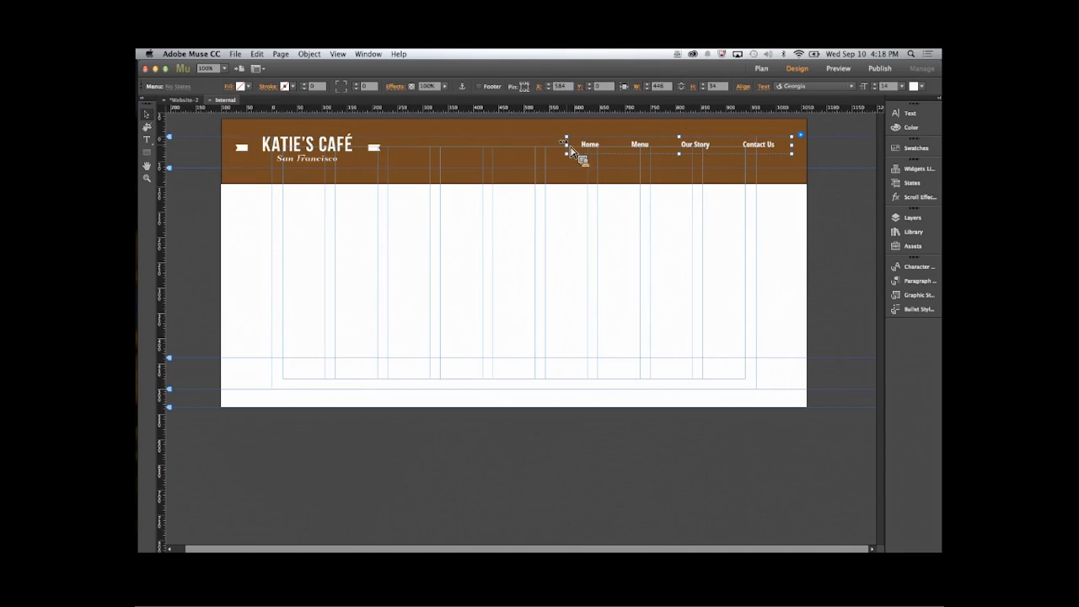
{"action": "left_click_drag", "start_coordinate": [569, 150], "coordinate": [637, 148]}
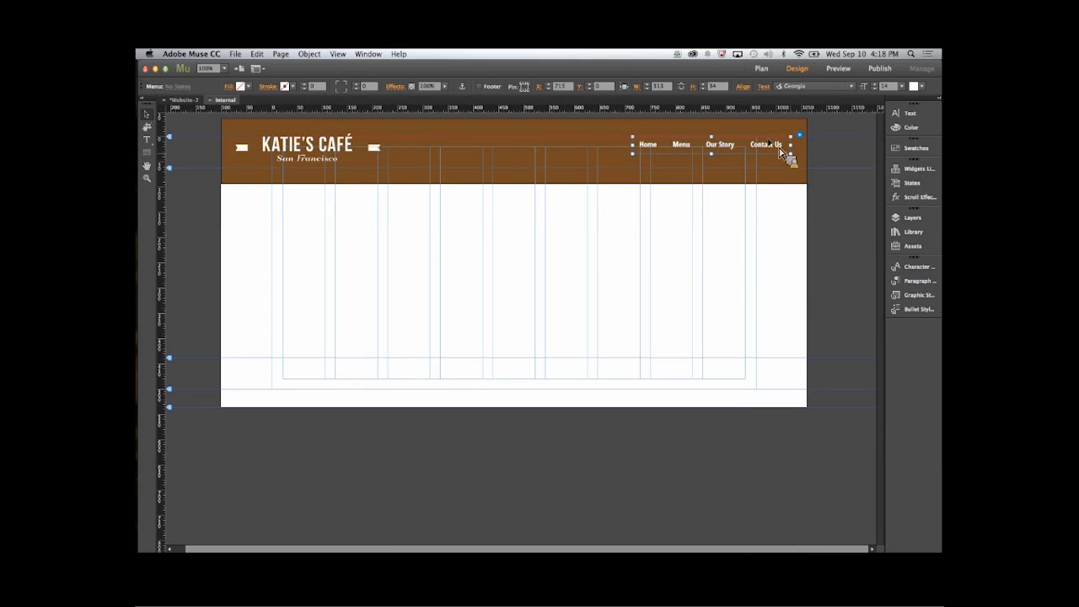
{"action": "mouse_move", "coordinate": [142, 278]}
{"action": "left_click", "coordinate": [289, 299]}
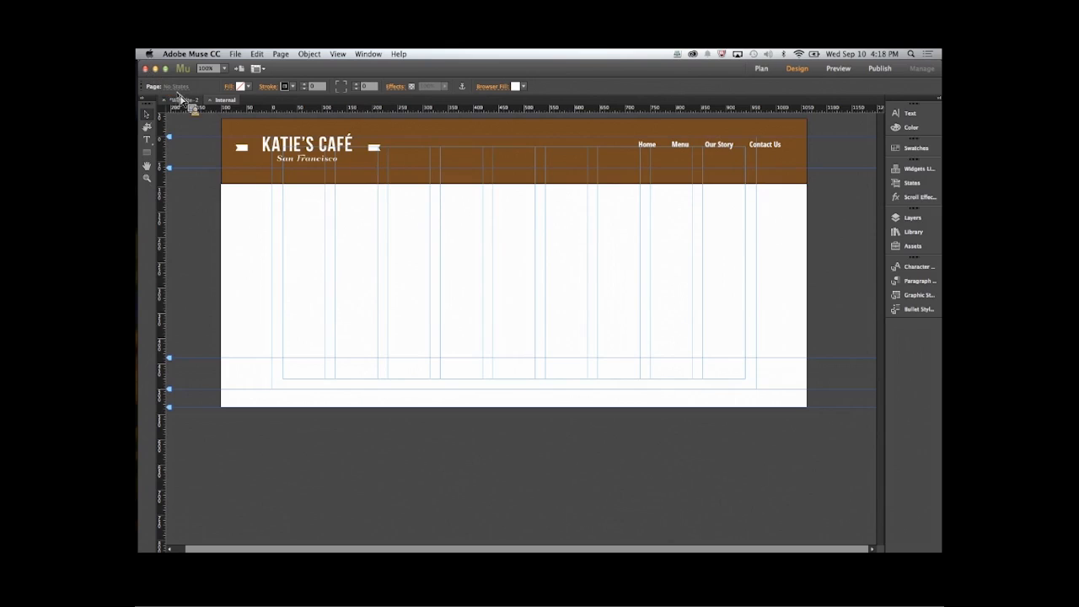
{"action": "left_click", "coordinate": [184, 101]}
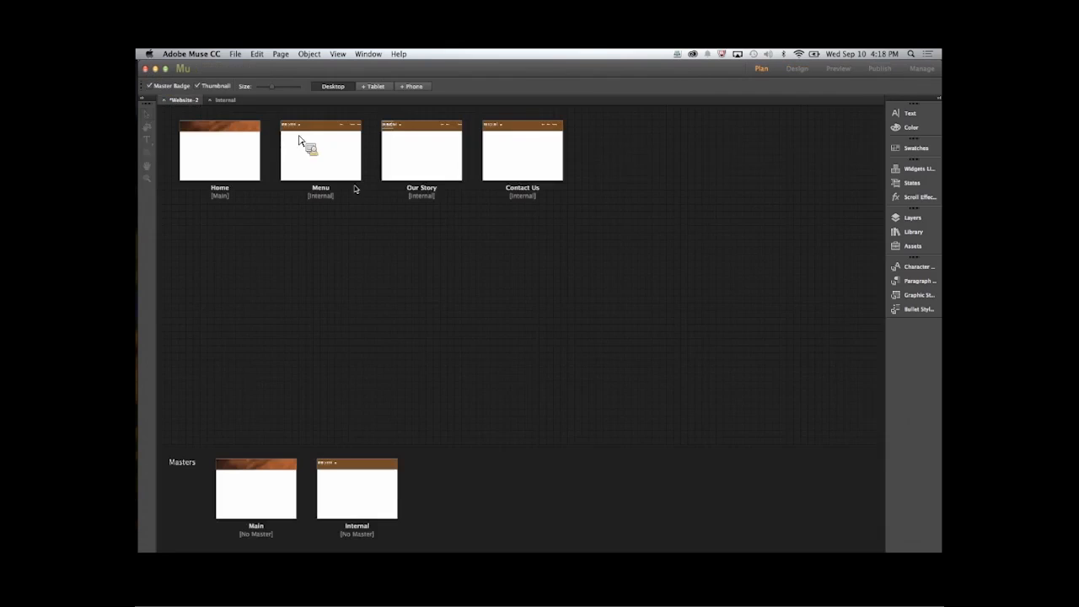
{"action": "left_click", "coordinate": [209, 99]}
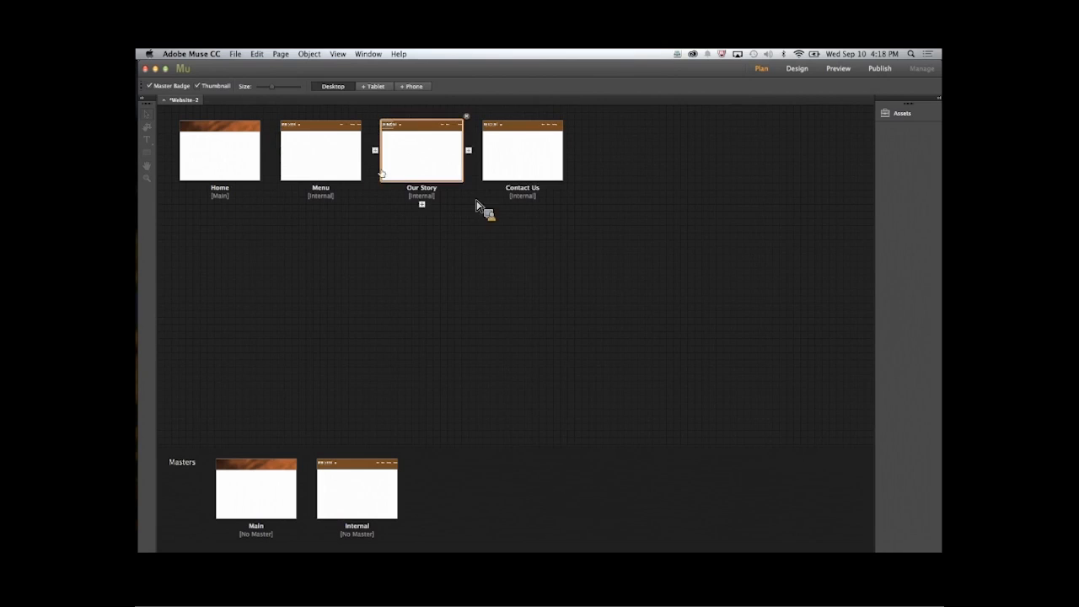
- Place img-drinks.jpg on the Menu page, below the logo, at about 232 × 232 px
{"action": "double_click", "coordinate": [321, 165]}
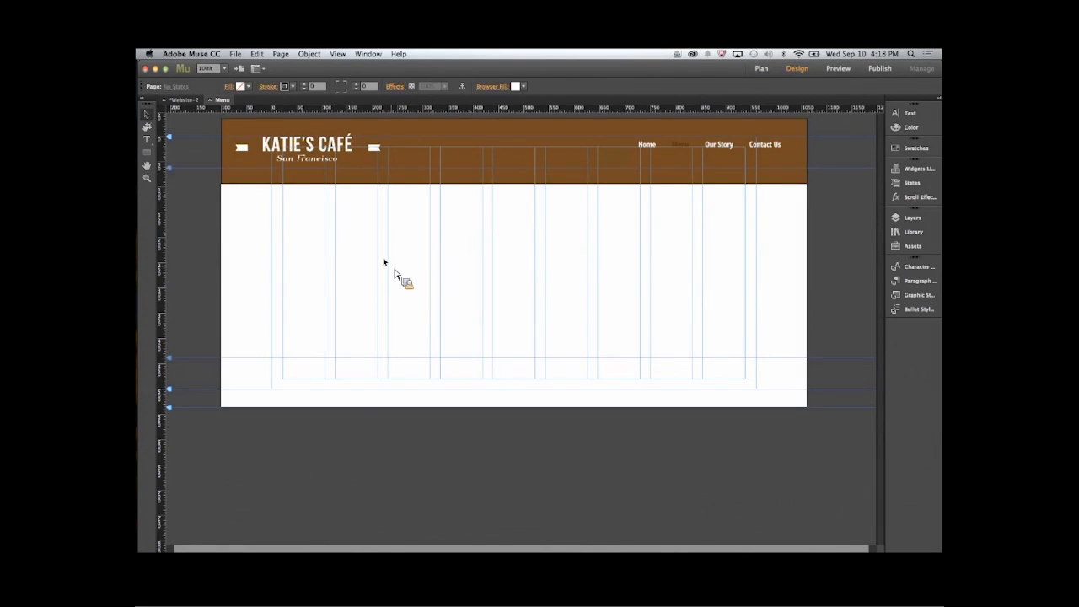
{"action": "key", "text": "super+d"}
{"action": "left_click", "coordinate": [425, 174]}
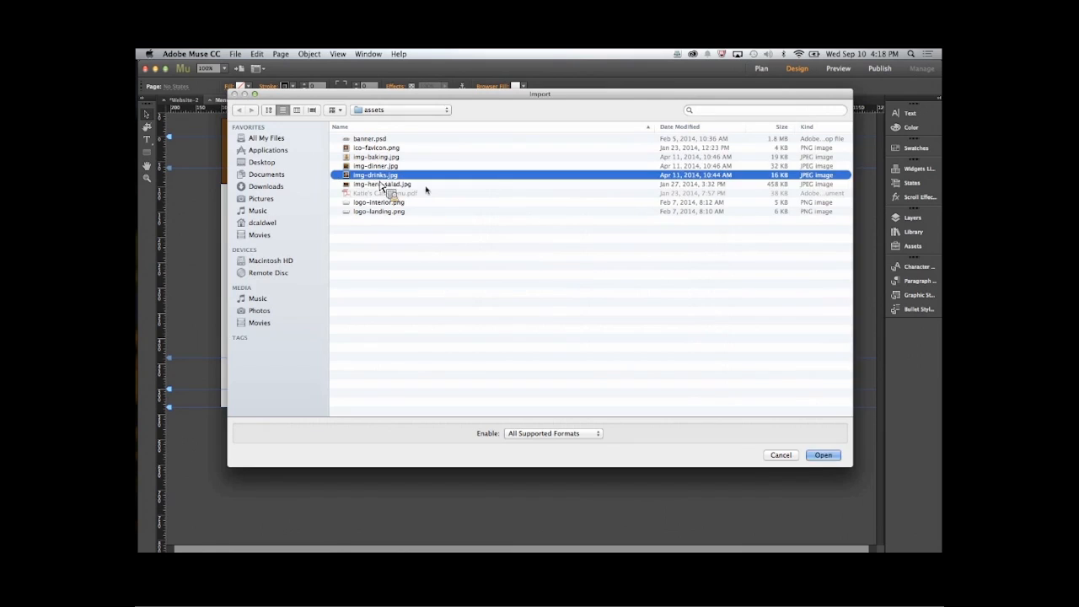
{"action": "left_click", "coordinate": [820, 457]}
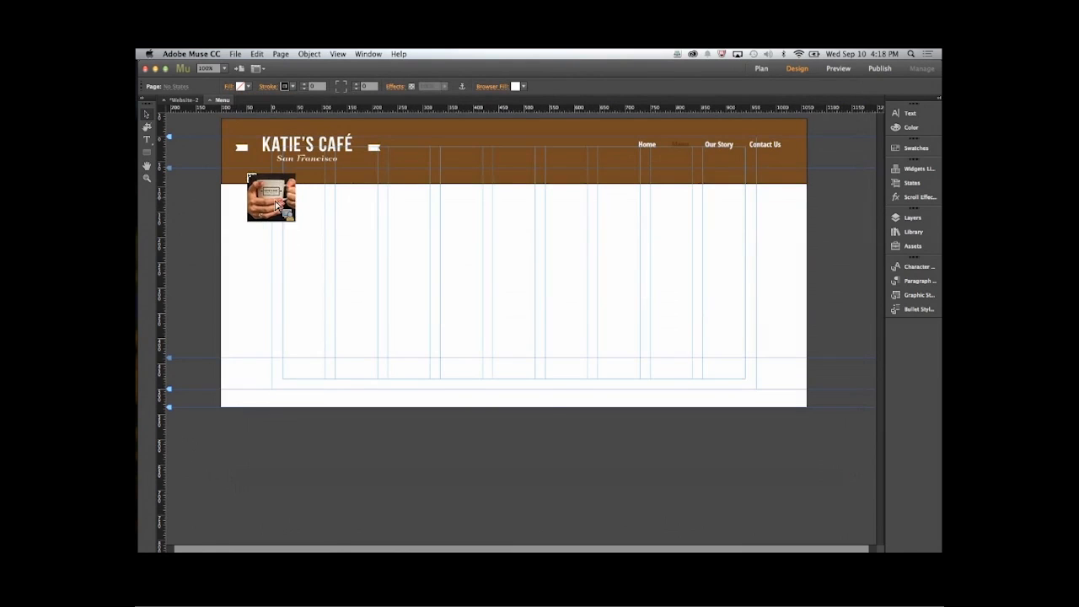
{"action": "left_click", "coordinate": [272, 199]}
{"action": "left_click_drag", "start_coordinate": [293, 270], "coordinate": [313, 315]}
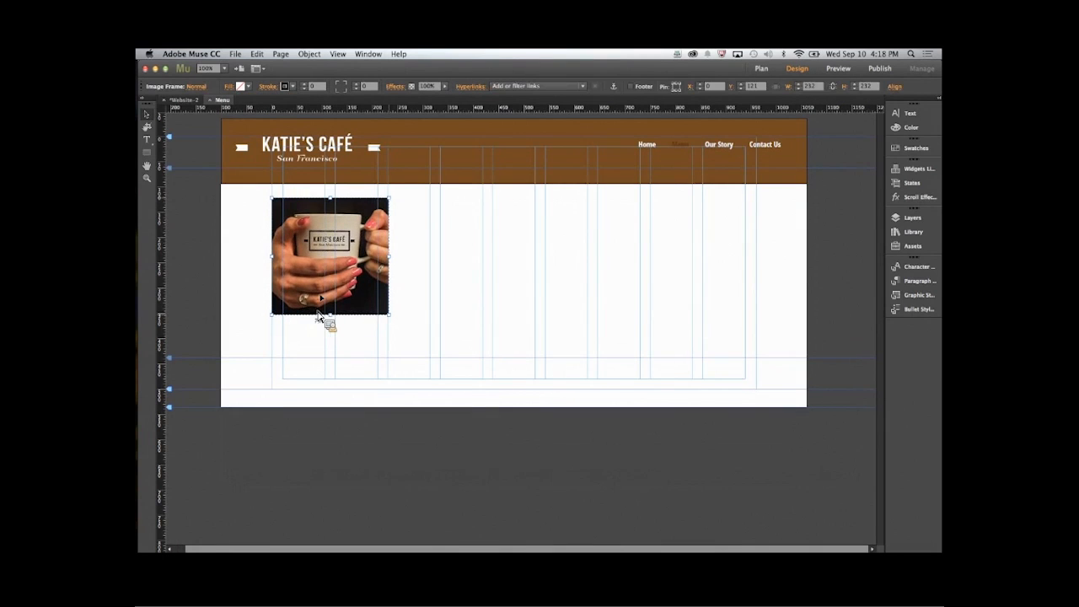
- Place img-dinner.jpg on the Our Story page, below the logo, at about 245 × 245 px
{"action": "left_click", "coordinate": [187, 100]}
{"action": "double_click", "coordinate": [414, 152]}
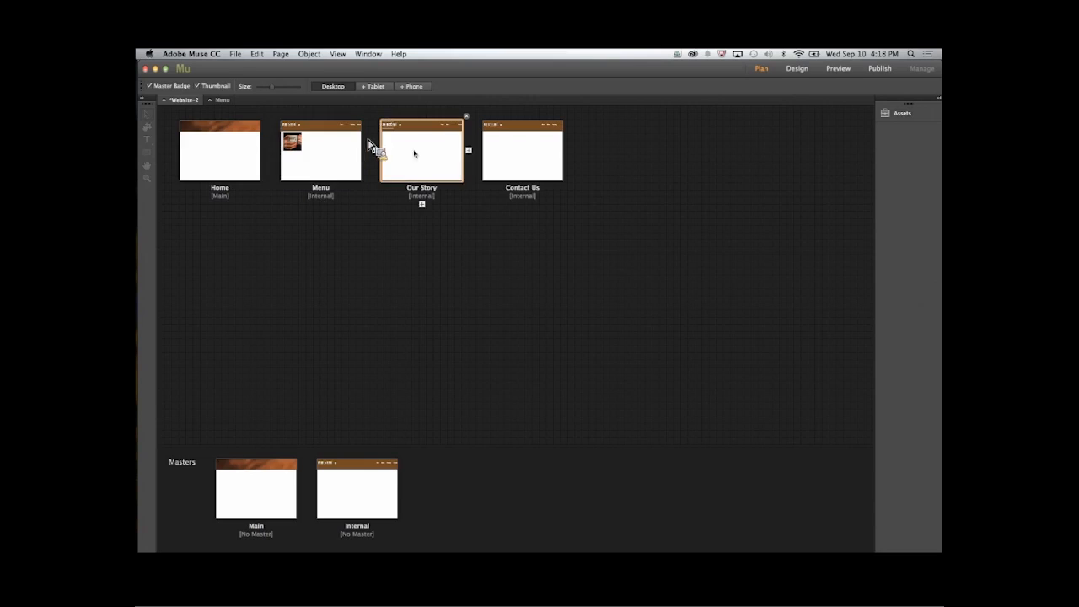
{"action": "key", "text": "super+d"}
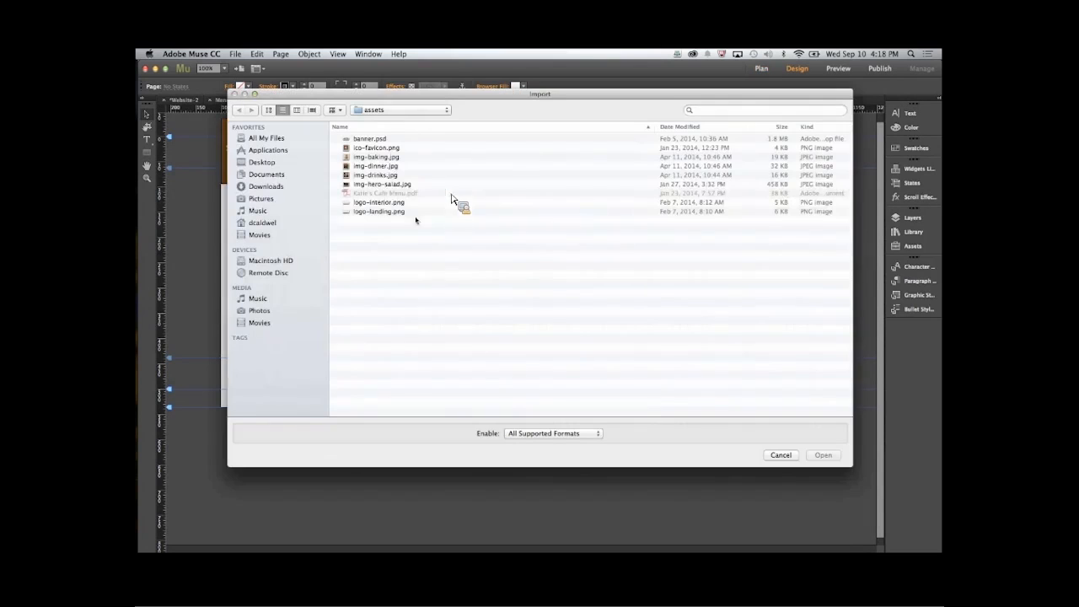
{"action": "left_click", "coordinate": [377, 166]}
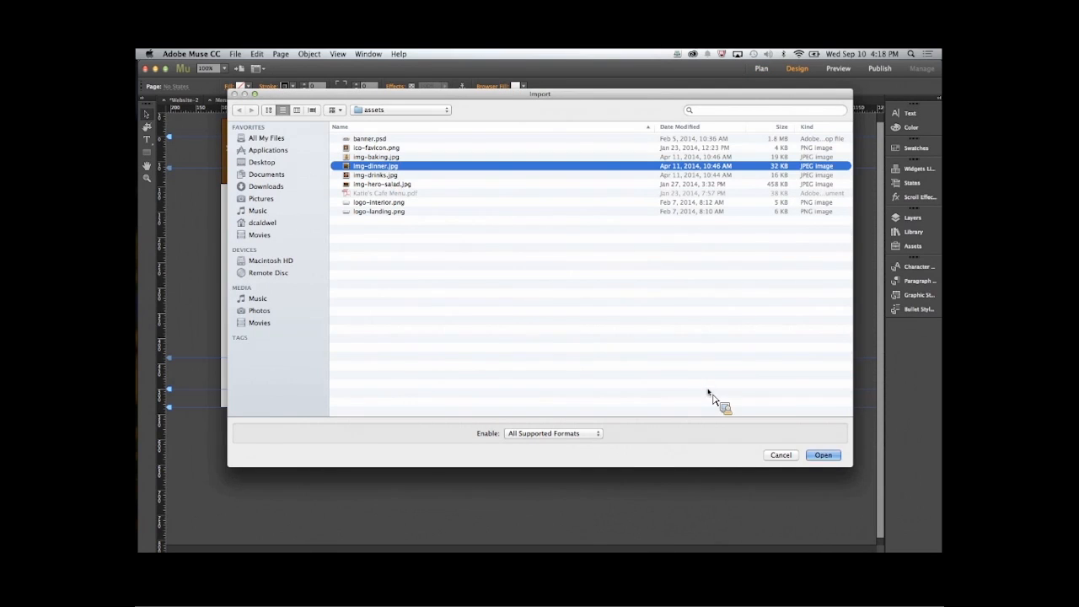
{"action": "left_click", "coordinate": [822, 455]}
{"action": "left_click_drag", "start_coordinate": [283, 194], "coordinate": [348, 319]}
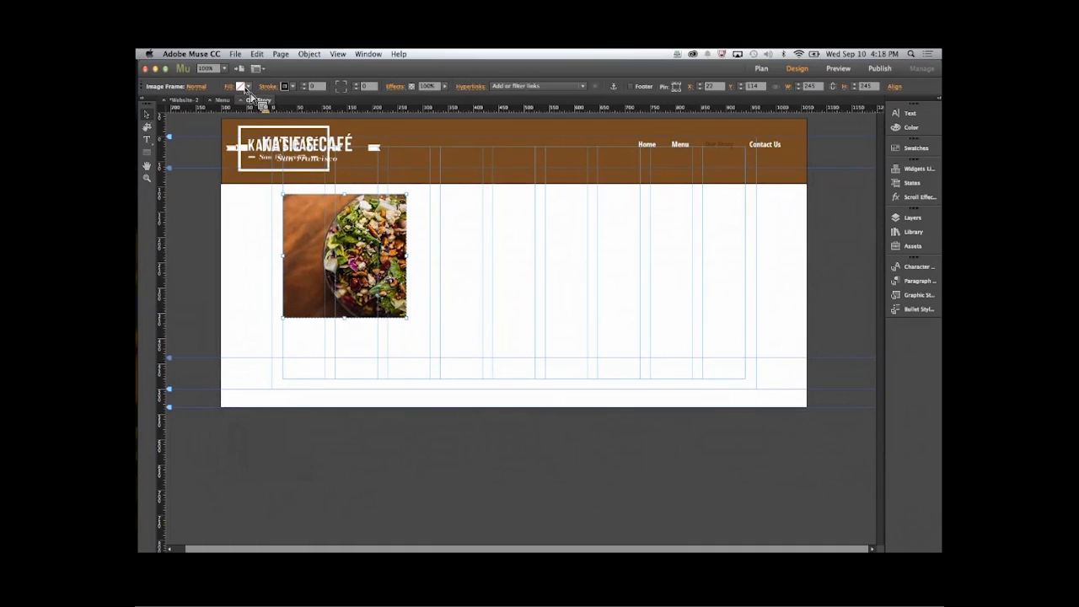
- Place img-baking.jpg on the Contact Us page, below the logo, at about 265 × 265 px
{"action": "left_click", "coordinate": [203, 100]}
{"action": "double_click", "coordinate": [506, 160]}
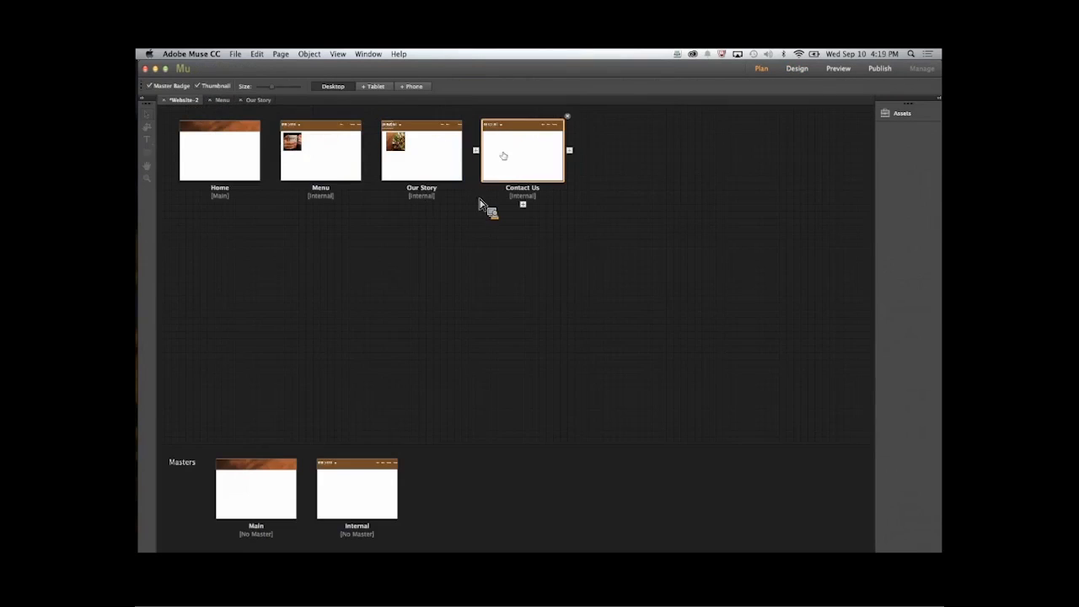
{"action": "key", "text": "super+d"}
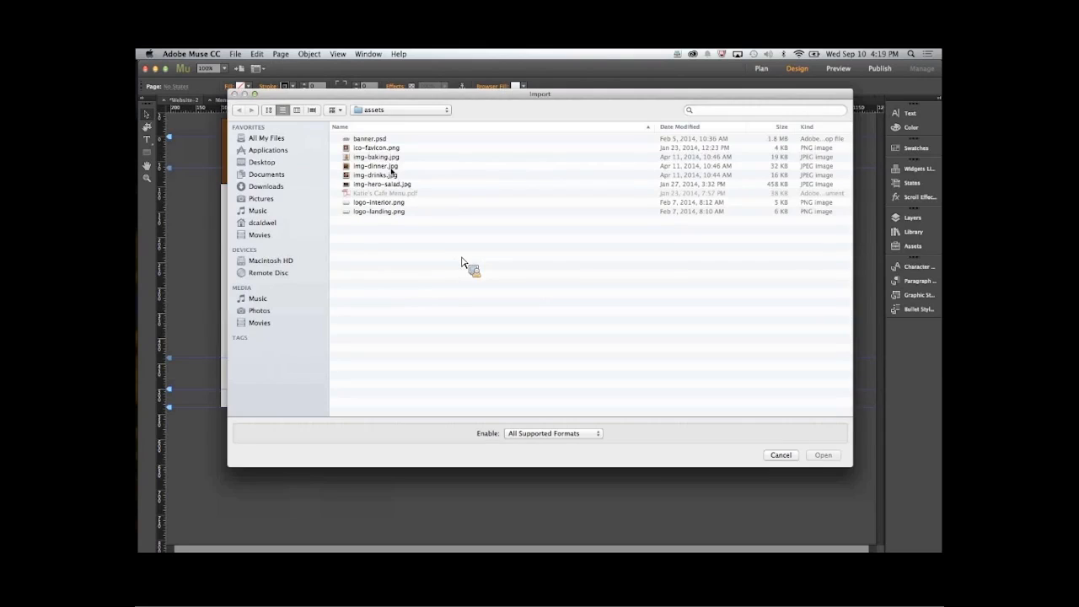
{"action": "left_click", "coordinate": [389, 158]}
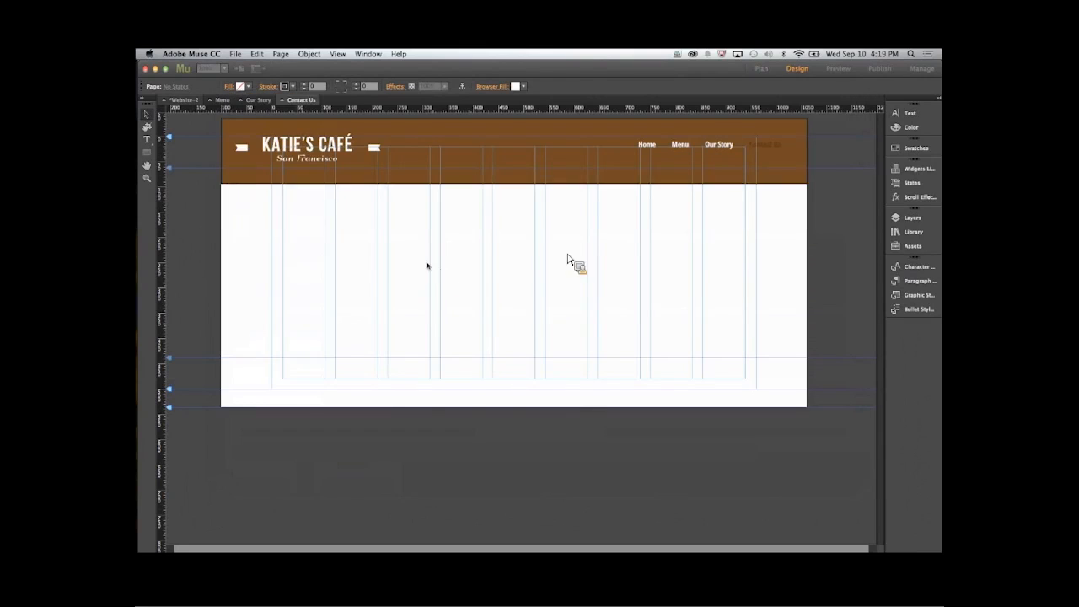
{"action": "left_click", "coordinate": [283, 196]}
{"action": "left_click_drag", "start_coordinate": [294, 222], "coordinate": [364, 337]}
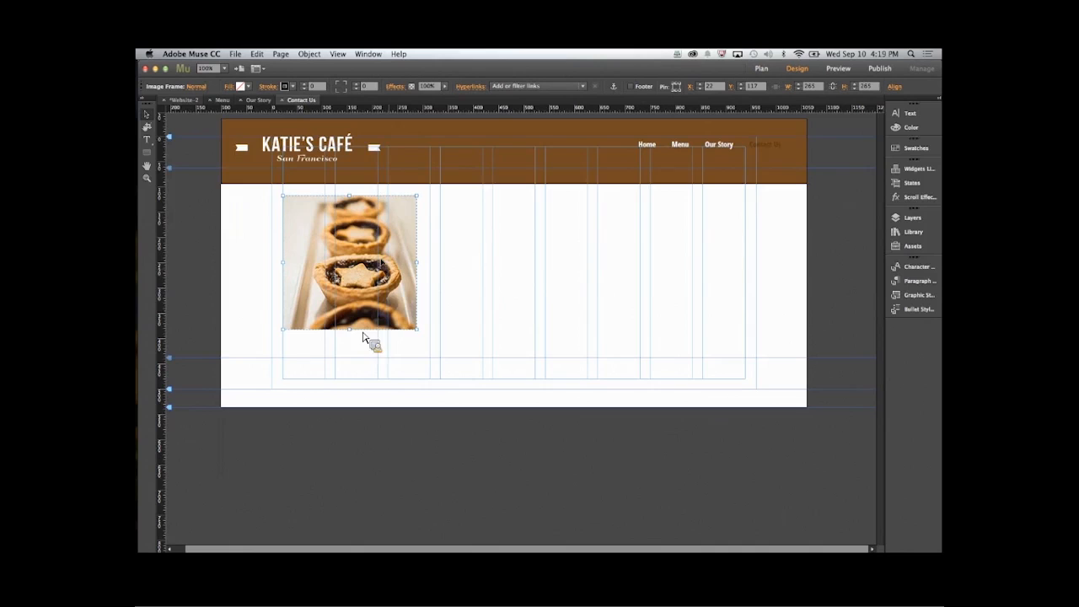
- Preview the whole site in the browser, check its Home page, and return to Adobe Muse
{"action": "left_click", "coordinate": [183, 100]}
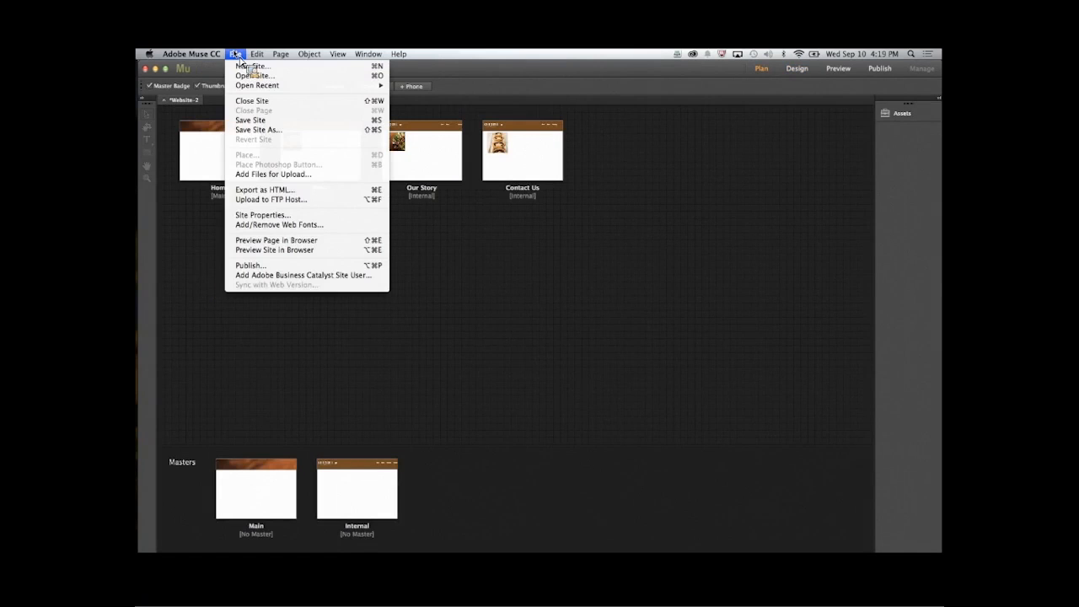
{"action": "left_click", "coordinate": [274, 250]}
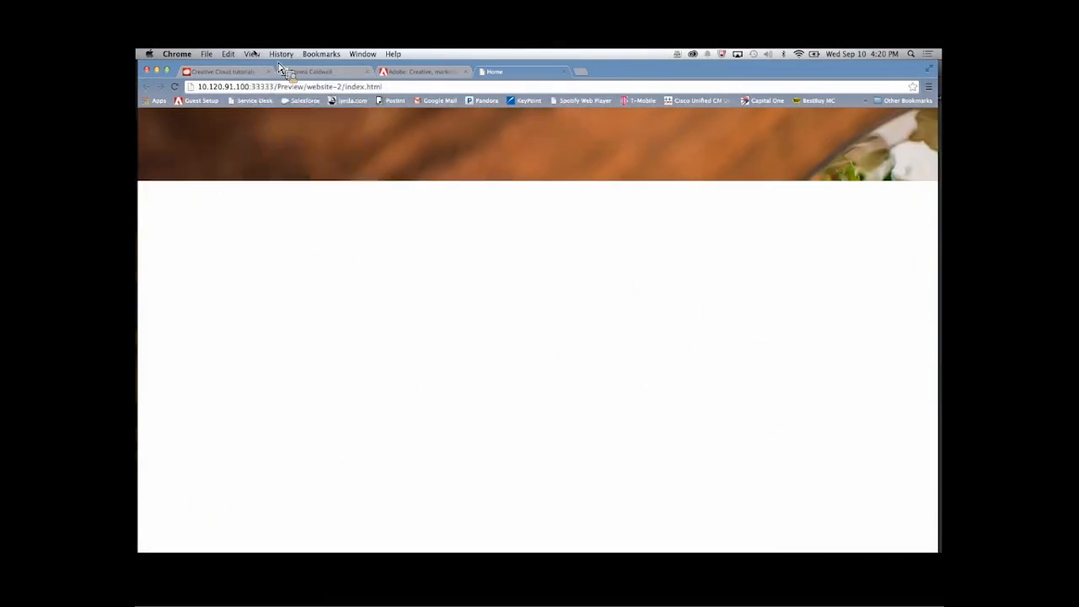
{"action": "left_click", "coordinate": [253, 54]}
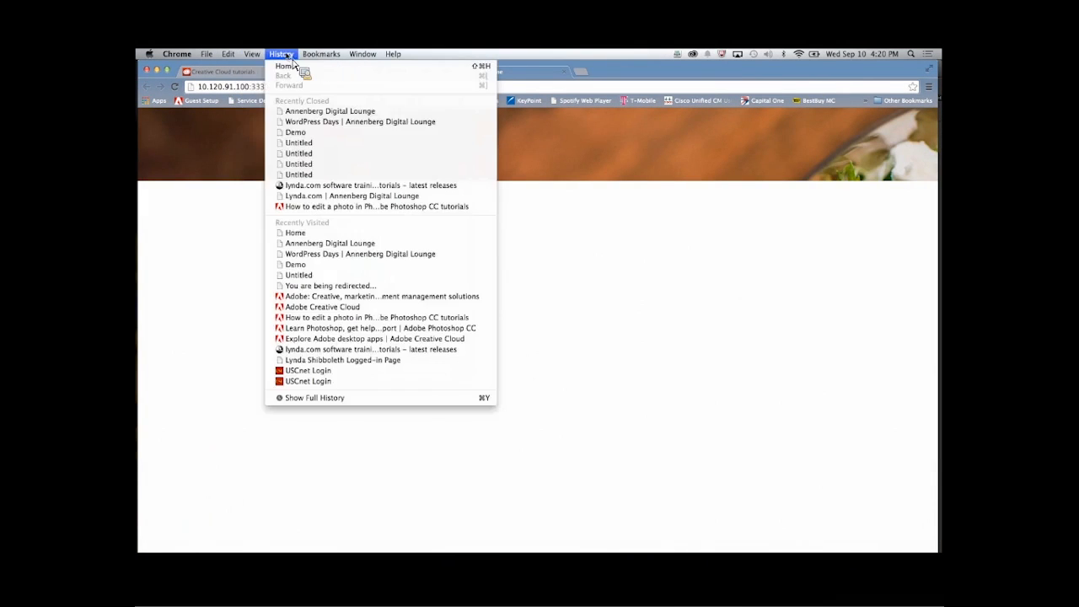
{"action": "left_click", "coordinate": [253, 54]}
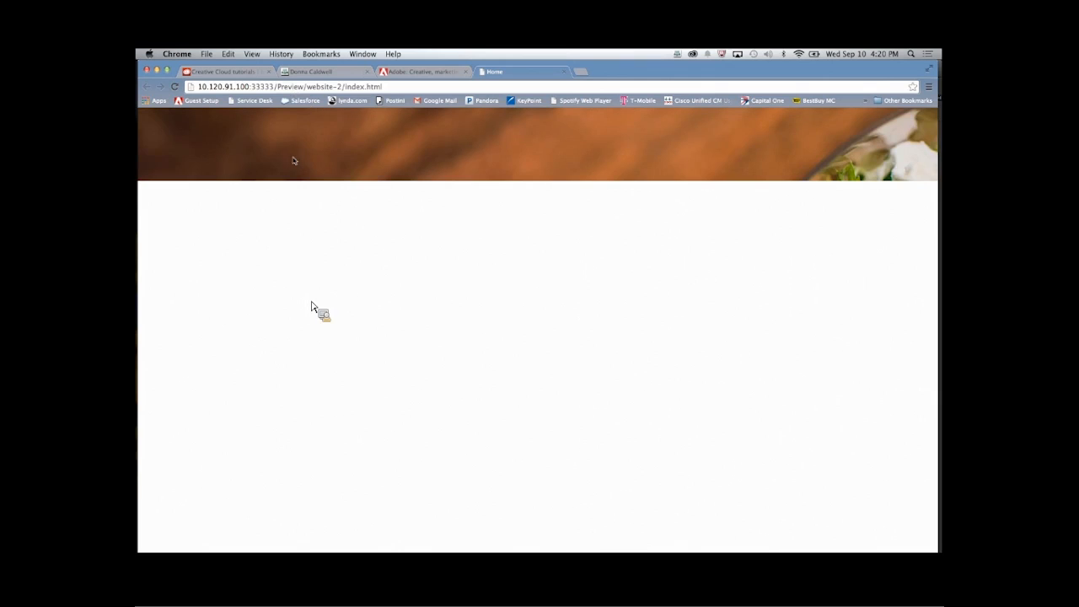
{"action": "left_click", "coordinate": [147, 228]}
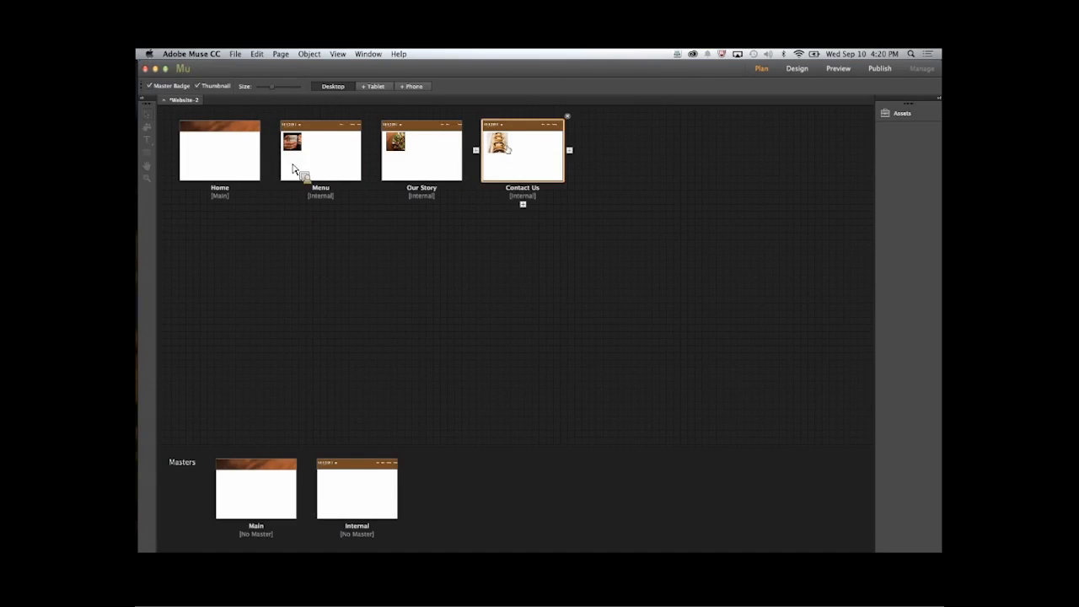
- Copy the navigation menu from the Internal master onto the Home page and position it in the right part of the banner
{"action": "double_click", "coordinate": [357, 488]}
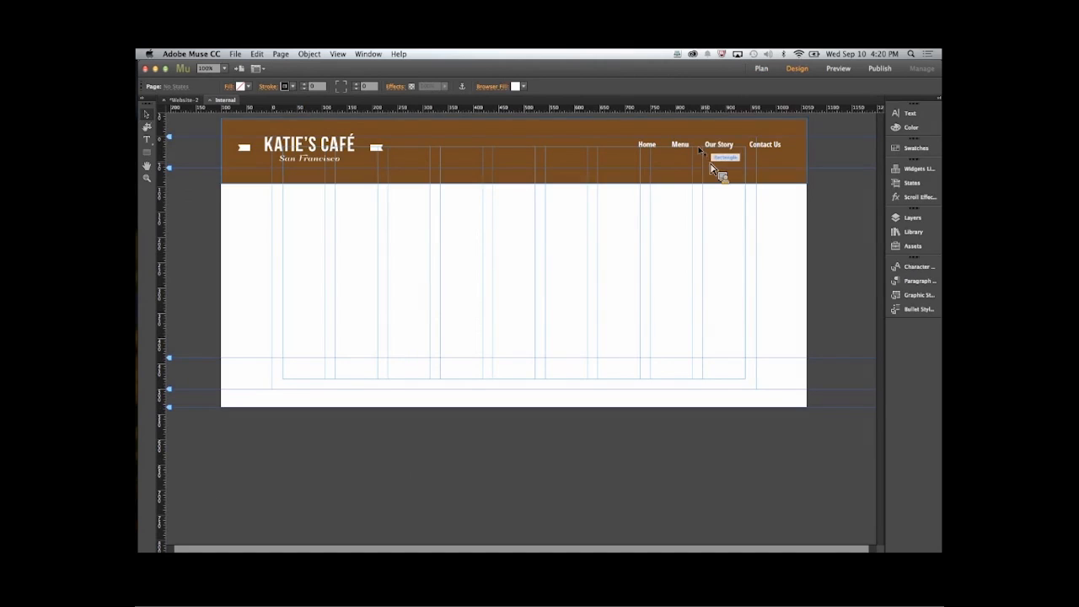
{"action": "left_click", "coordinate": [705, 149]}
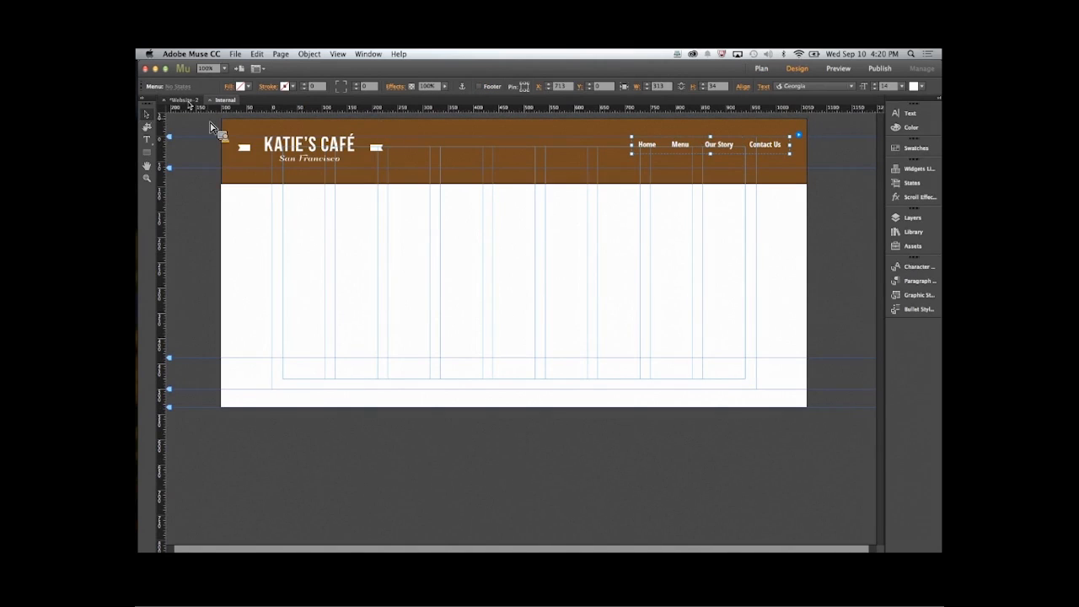
{"action": "left_click", "coordinate": [187, 101]}
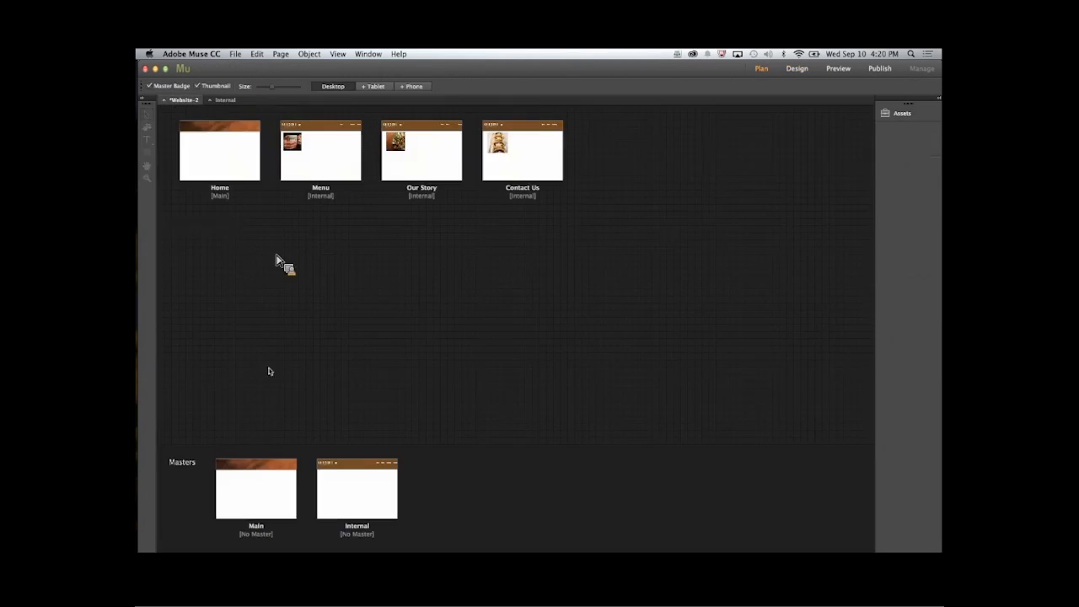
{"action": "double_click", "coordinate": [223, 165]}
{"action": "key", "text": "super+v"}
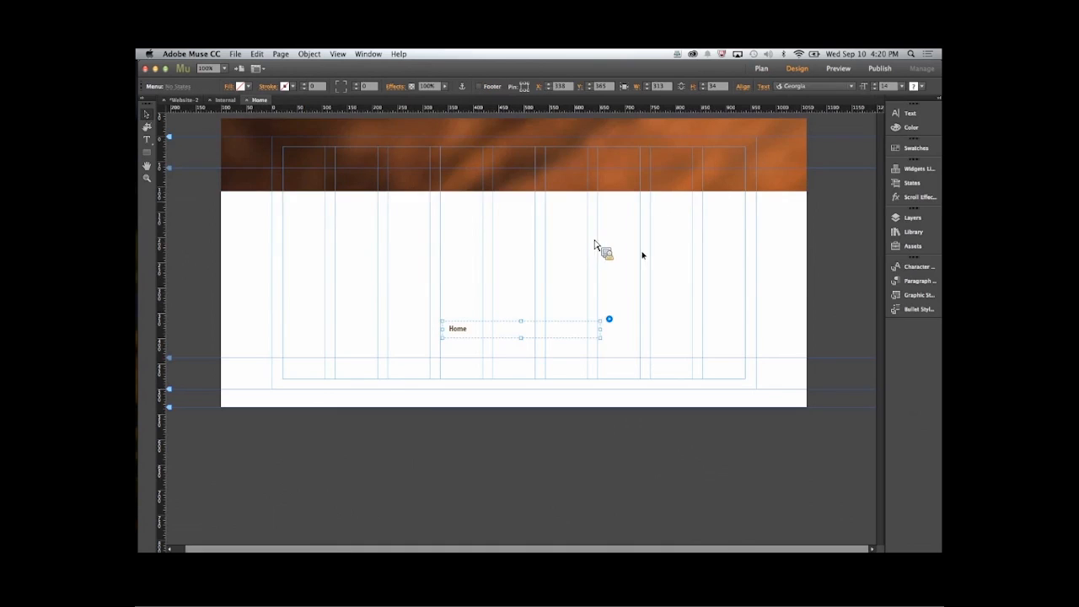
{"action": "left_click_drag", "start_coordinate": [573, 321], "coordinate": [730, 189]}
{"action": "left_click", "coordinate": [854, 268]}
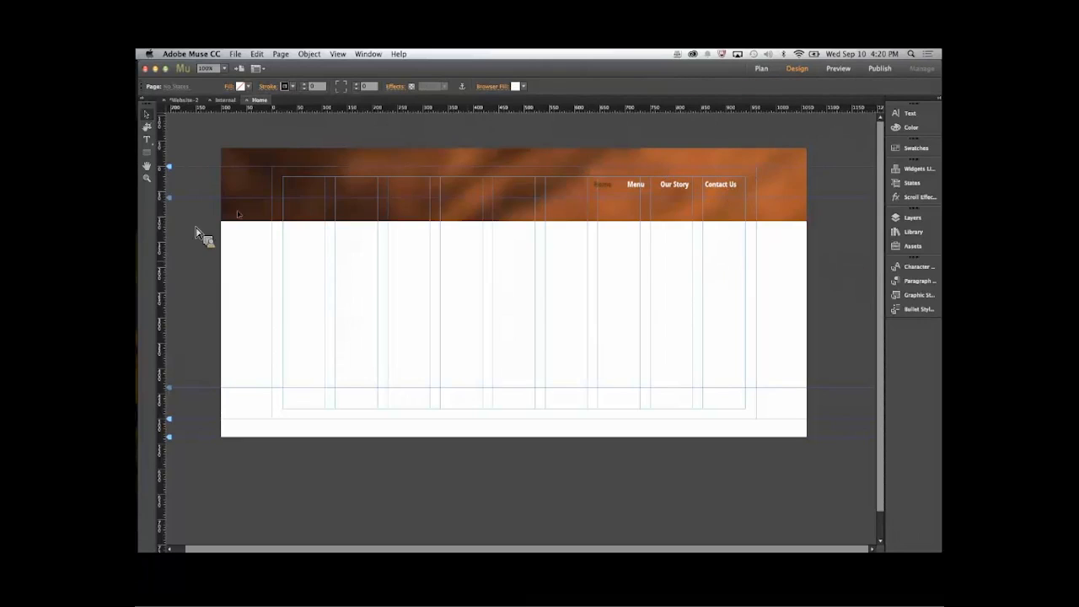
- Preview the whole site in the browser and follow the navigation links to the Menu and Contact Us pages
{"action": "left_click", "coordinate": [237, 54]}
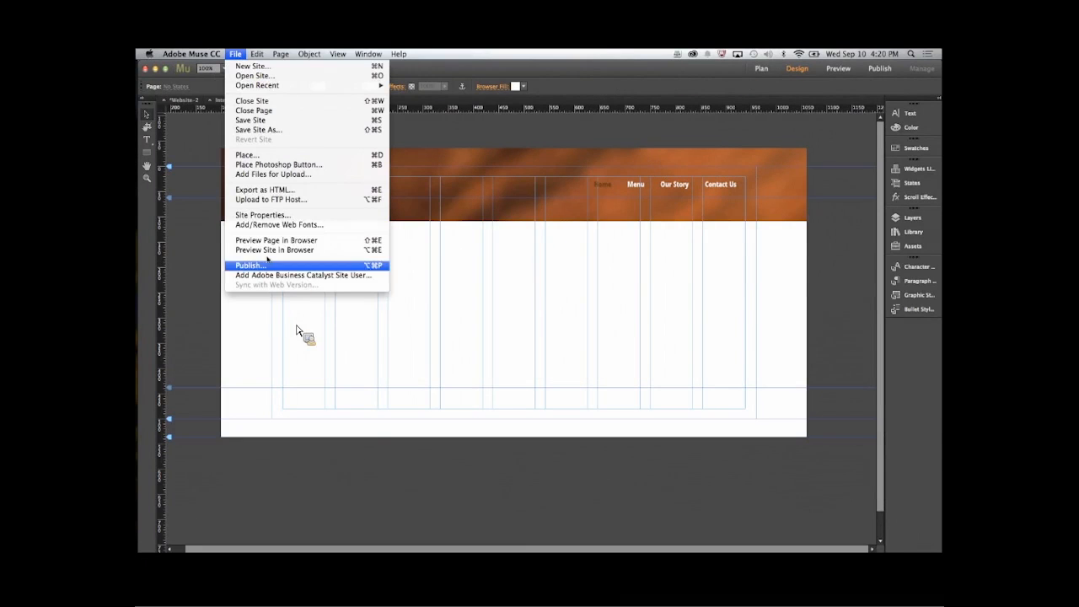
{"action": "left_click", "coordinate": [275, 250]}
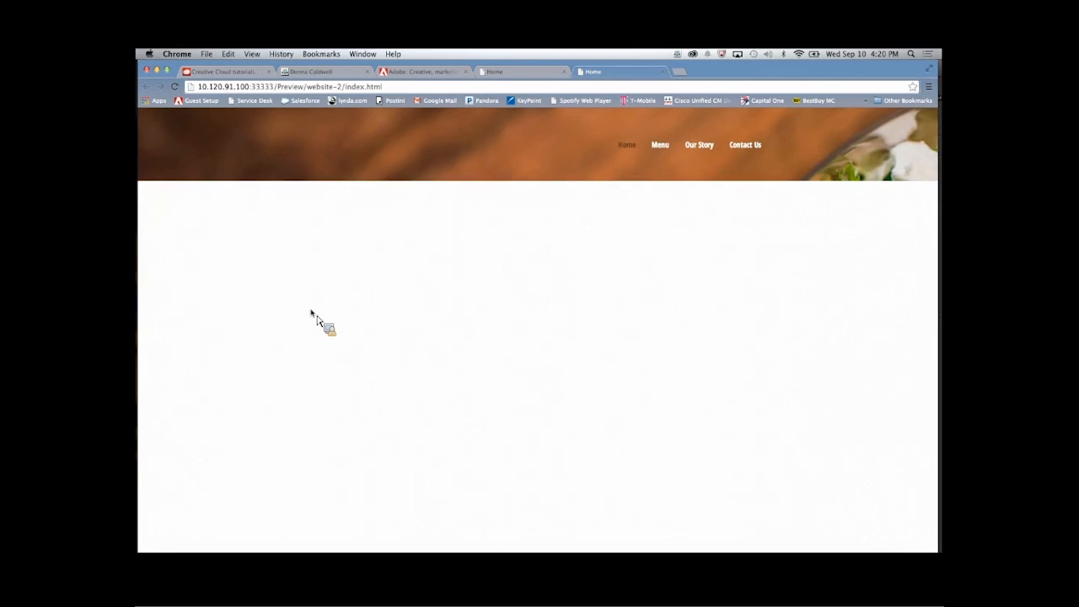
{"action": "left_click", "coordinate": [659, 147]}
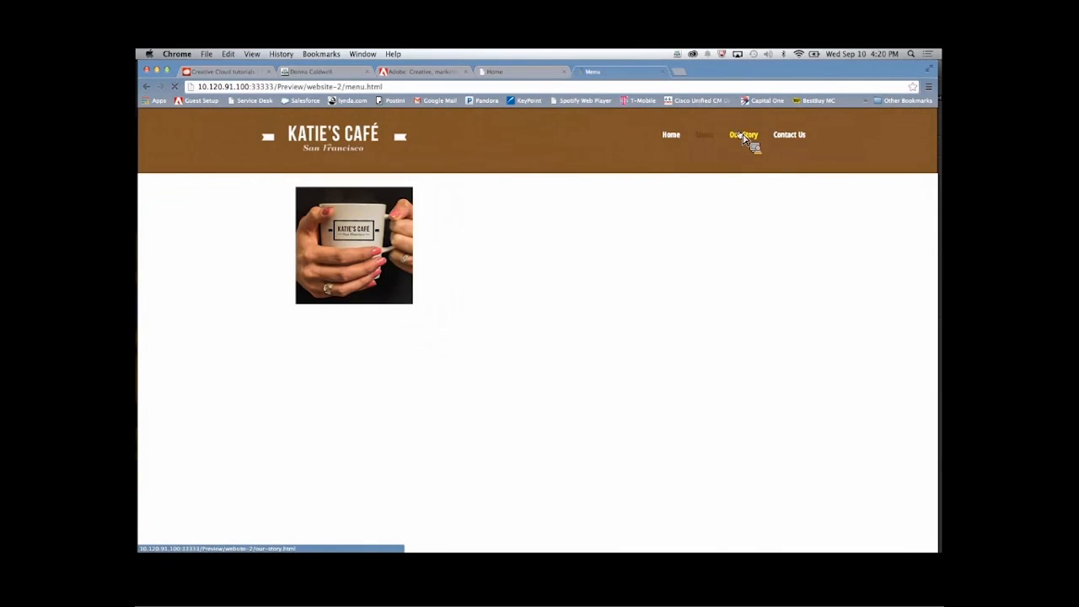
{"action": "left_click", "coordinate": [788, 139]}
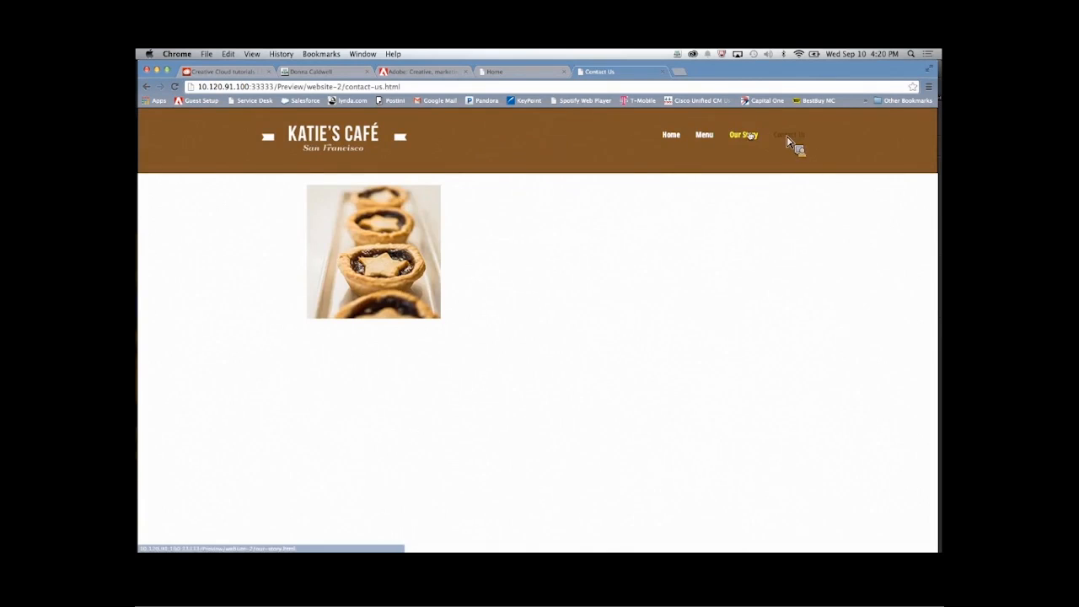
- Test the Home, Menu, Our Story and Contact Us navigation links in the browser preview, and return to Adobe Muse
{"action": "left_click", "coordinate": [749, 135]}
{"action": "left_click", "coordinate": [704, 135]}
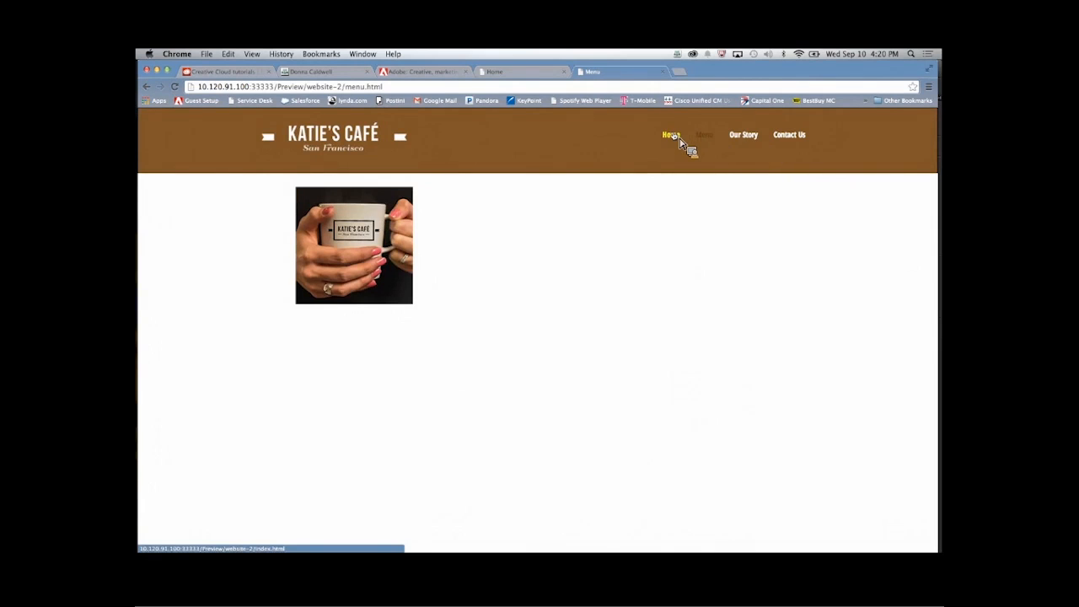
{"action": "left_click", "coordinate": [675, 140]}
{"action": "left_click", "coordinate": [693, 148]}
{"action": "left_click", "coordinate": [746, 137]}
{"action": "left_click", "coordinate": [786, 137]}
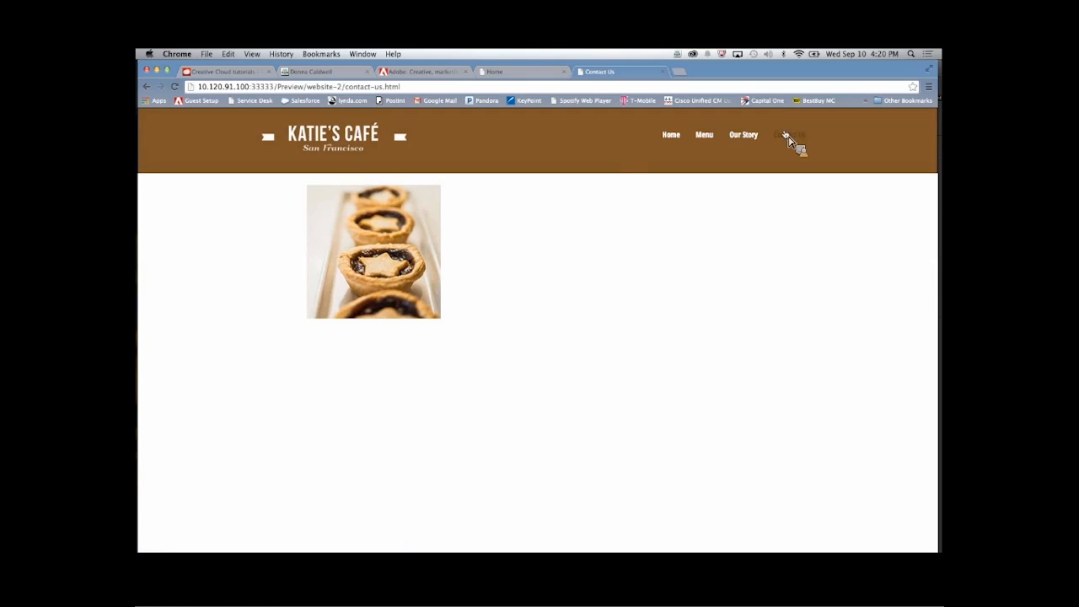
{"action": "left_click", "coordinate": [743, 139]}
{"action": "left_click", "coordinate": [701, 142]}
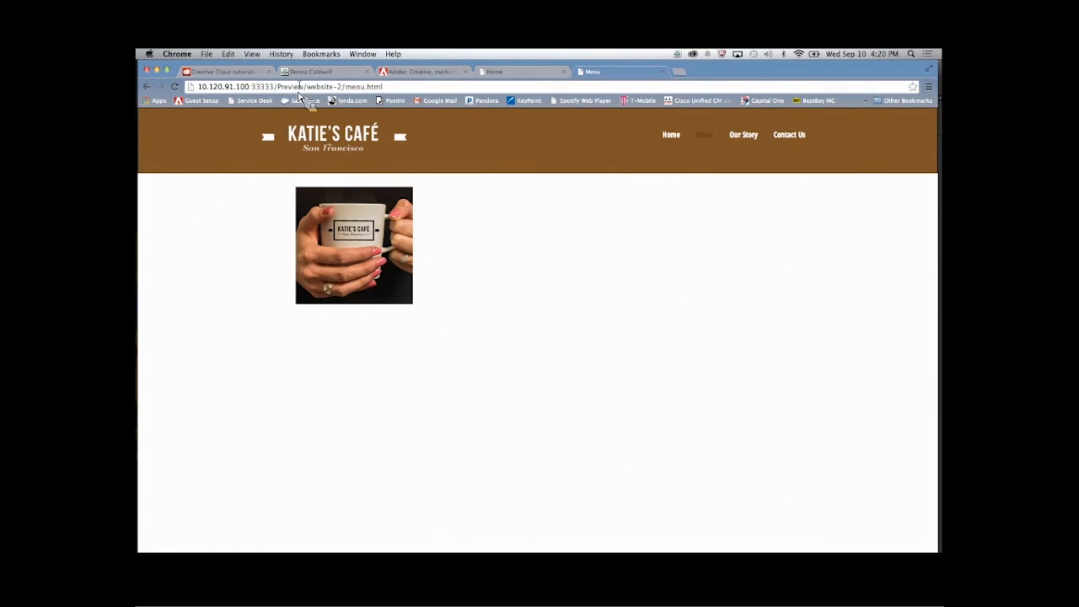
{"action": "key", "text": "super+Tab"}
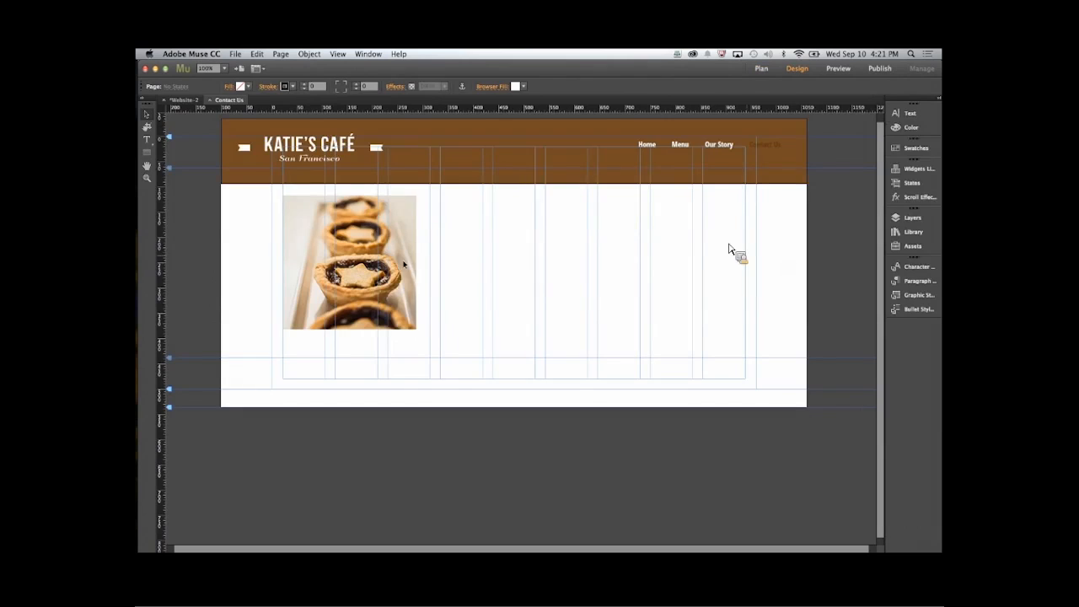
- Shrink the pastry image on the Contact Us page to about 157 × 157 px and move it down the page along the left margin
{"action": "left_click", "coordinate": [380, 297]}
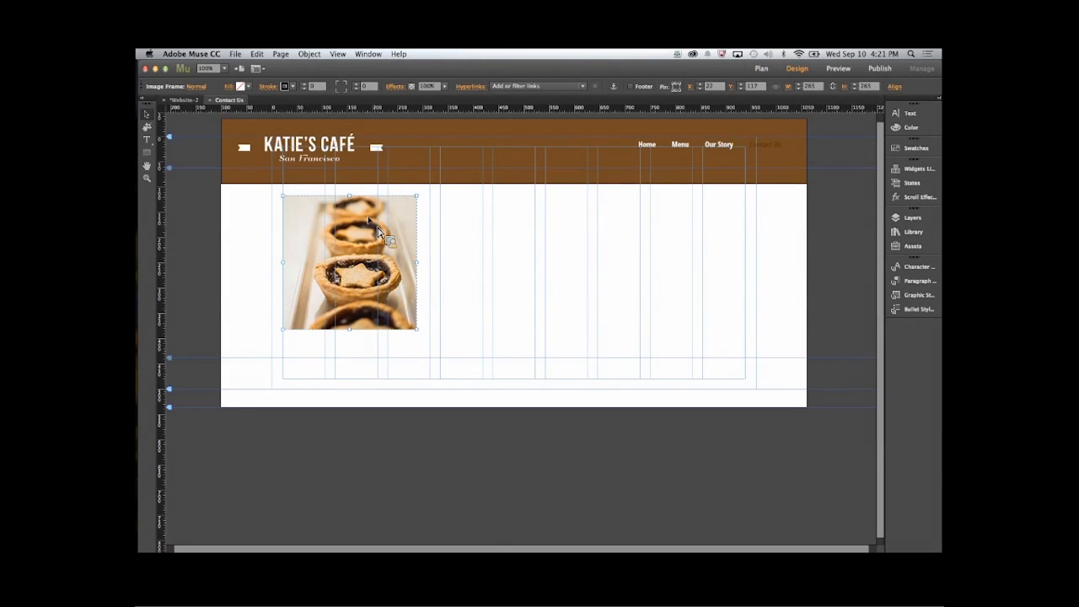
{"action": "left_click_drag", "start_coordinate": [413, 193], "coordinate": [355, 406]}
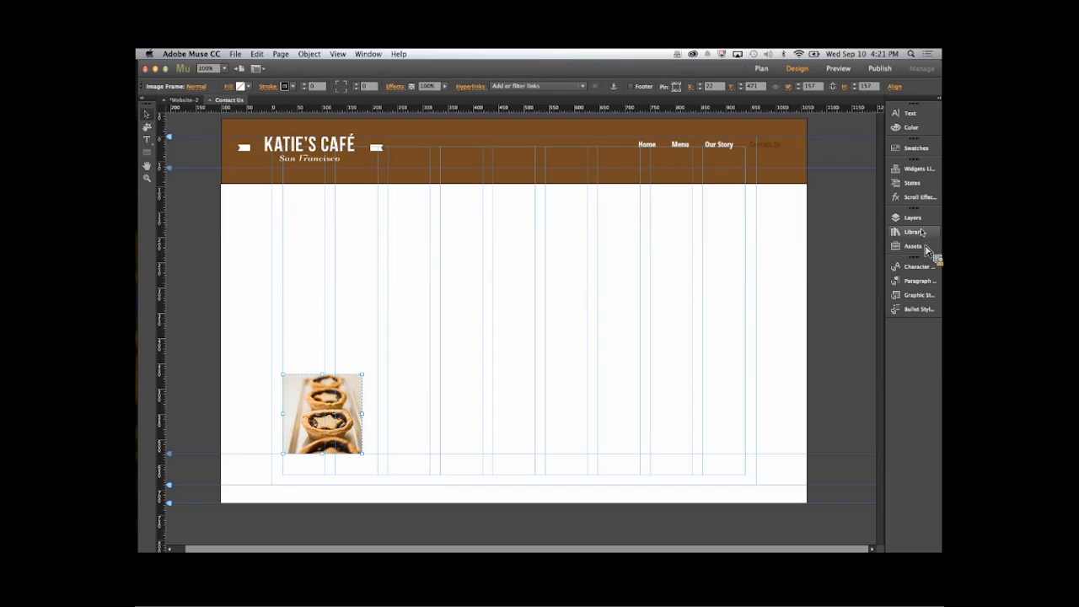
- Add a Google Maps widget below the banner and stretch it across the page columns to about 930 × 250 px
{"action": "left_click", "coordinate": [918, 169]}
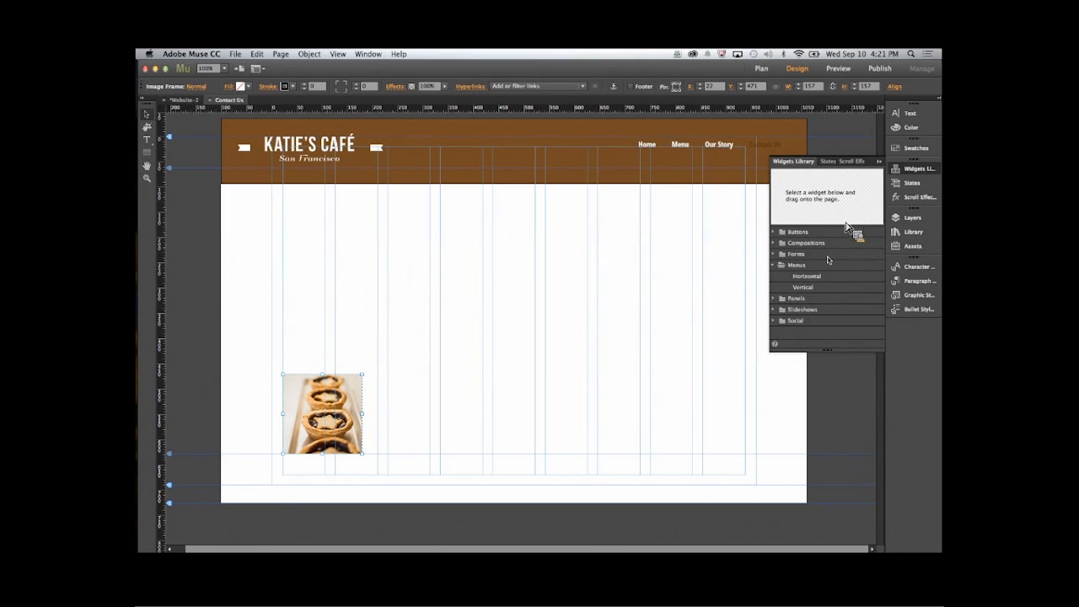
{"action": "left_click", "coordinate": [776, 321]}
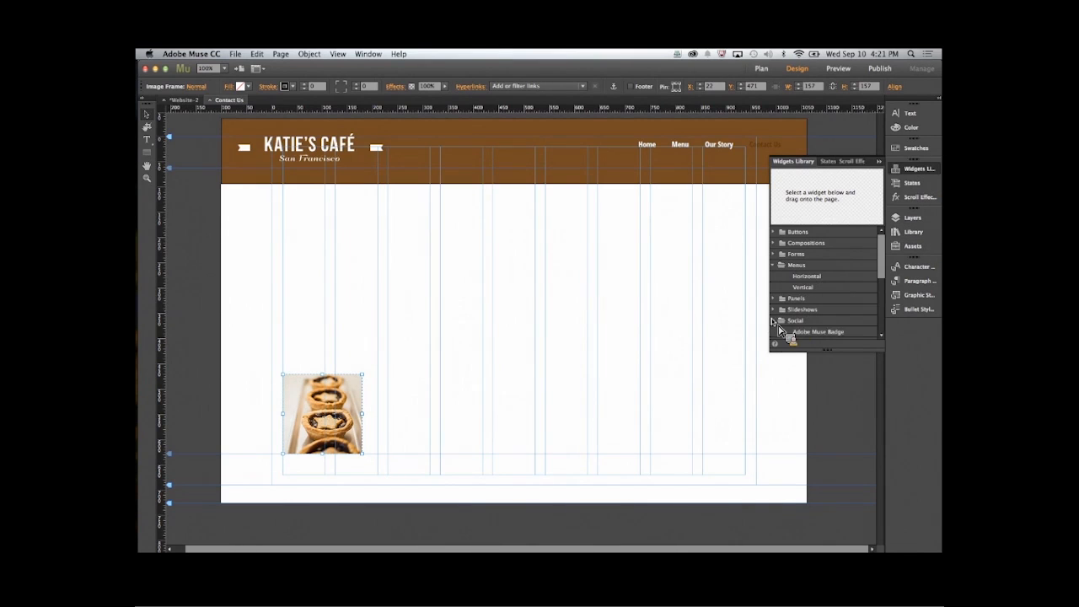
{"action": "left_click_drag", "start_coordinate": [885, 354], "coordinate": [898, 489]}
{"action": "left_click_drag", "start_coordinate": [809, 376], "coordinate": [281, 200]}
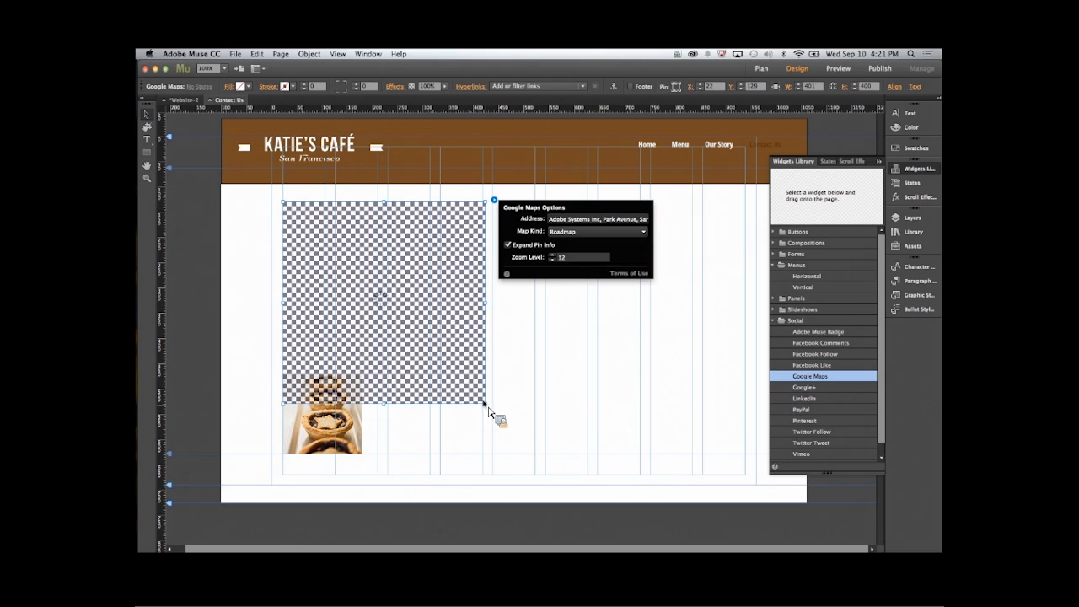
{"action": "left_click_drag", "start_coordinate": [487, 405], "coordinate": [758, 339]}
{"action": "left_click_drag", "start_coordinate": [457, 242], "coordinate": [463, 268]}
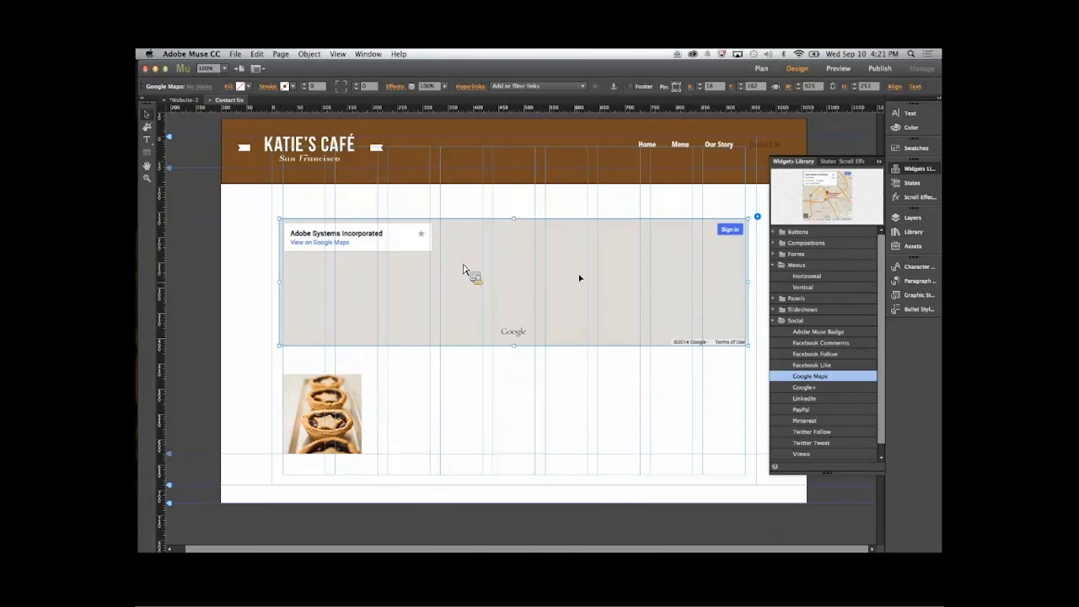
- Add a text frame above the map reading "Contact Us or Stop By and Visit" and set it in Open Sans Condensed Bold
{"action": "left_click", "coordinate": [147, 140]}
{"action": "left_click_drag", "start_coordinate": [390, 190], "coordinate": [707, 210]}
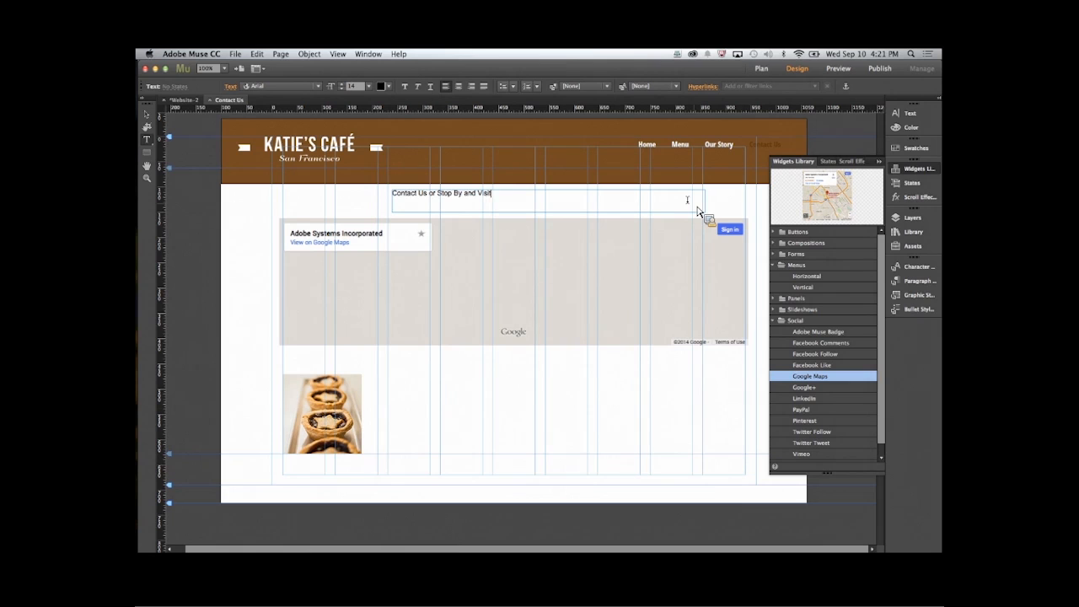
{"action": "key", "text": "super+a"}
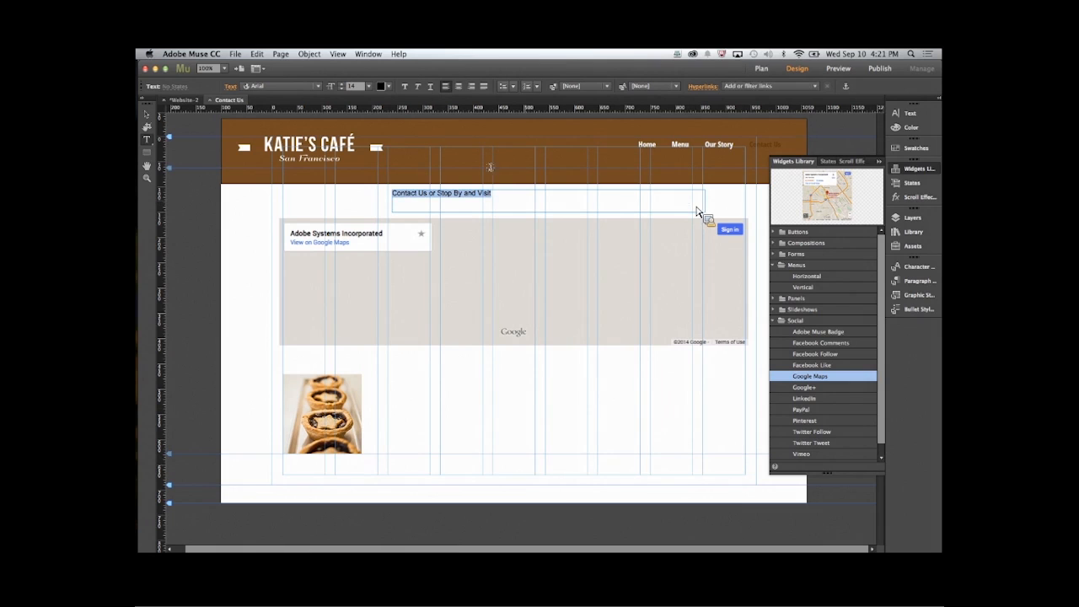
{"action": "left_click", "coordinate": [298, 88]}
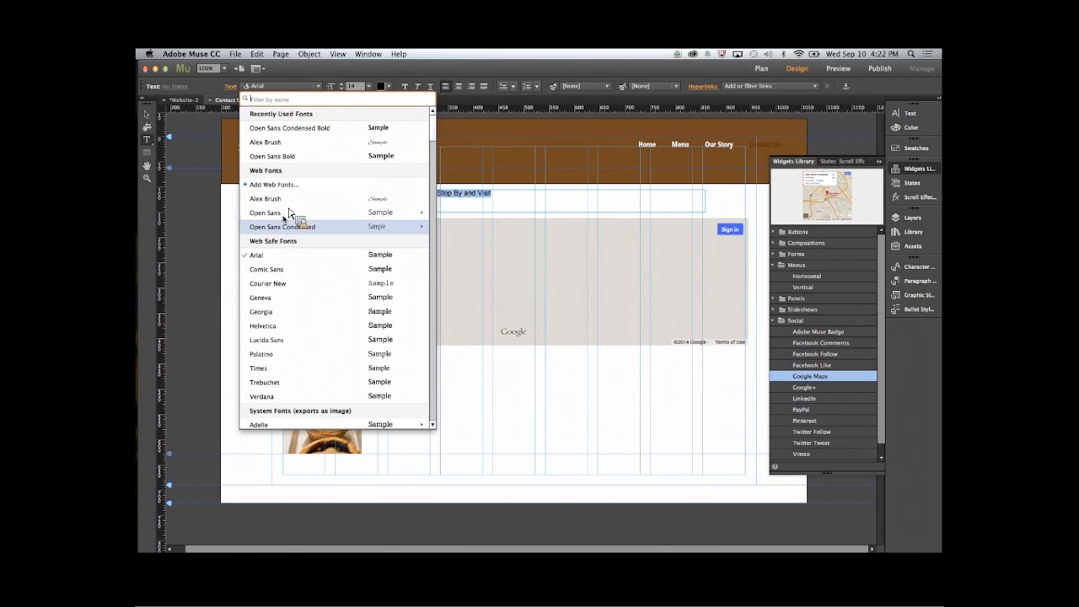
{"action": "mouse_move", "coordinate": [289, 228]}
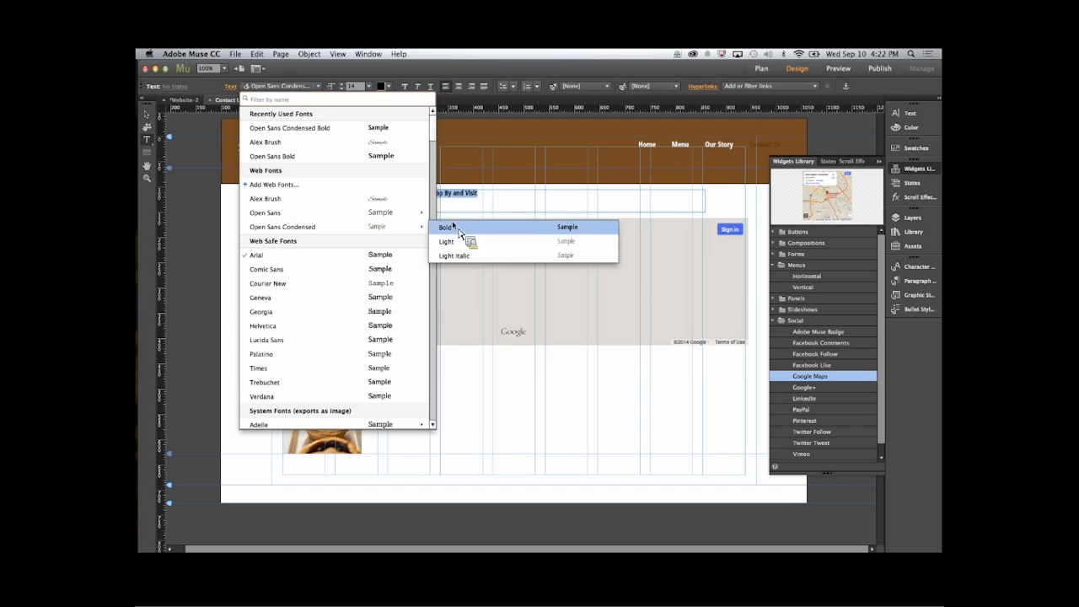
{"action": "left_click", "coordinate": [483, 228]}
- Format the heading above the map with font size 34, a brown colour and centred alignment
{"action": "left_click", "coordinate": [342, 83]}
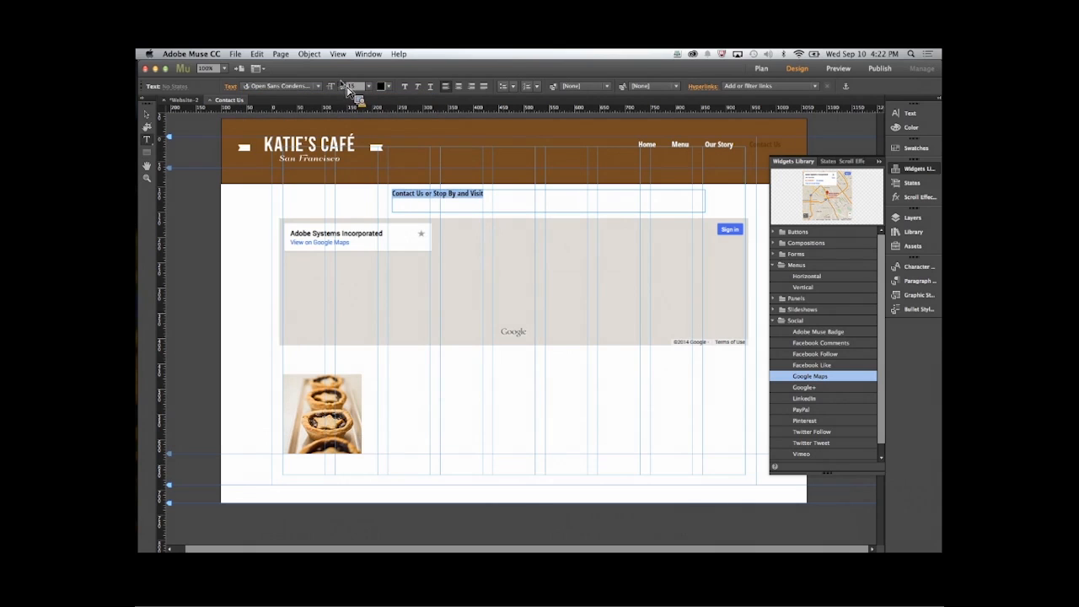
{"action": "left_click", "coordinate": [342, 83]}
{"action": "left_click", "coordinate": [342, 83]}
{"action": "left_click", "coordinate": [342, 84]}
{"action": "left_click", "coordinate": [342, 83]}
{"action": "left_click", "coordinate": [342, 83]}
{"action": "left_click", "coordinate": [342, 83]}
{"action": "left_click", "coordinate": [342, 84]}
{"action": "left_click", "coordinate": [343, 84]}
{"action": "left_click", "coordinate": [343, 83]}
{"action": "left_click", "coordinate": [342, 83]}
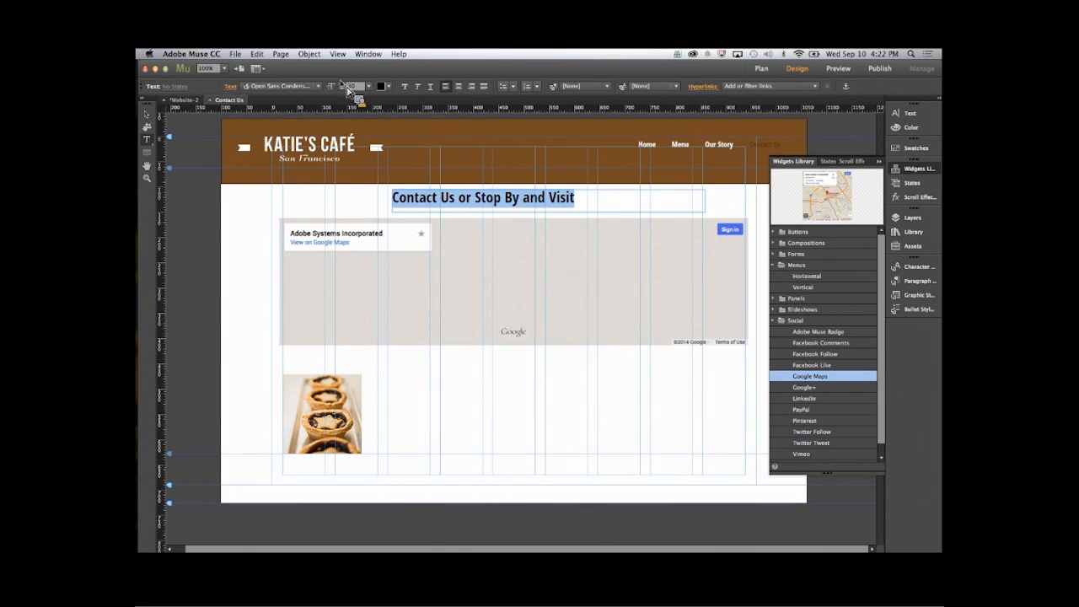
{"action": "left_click", "coordinate": [344, 84]}
{"action": "left_click", "coordinate": [344, 84]}
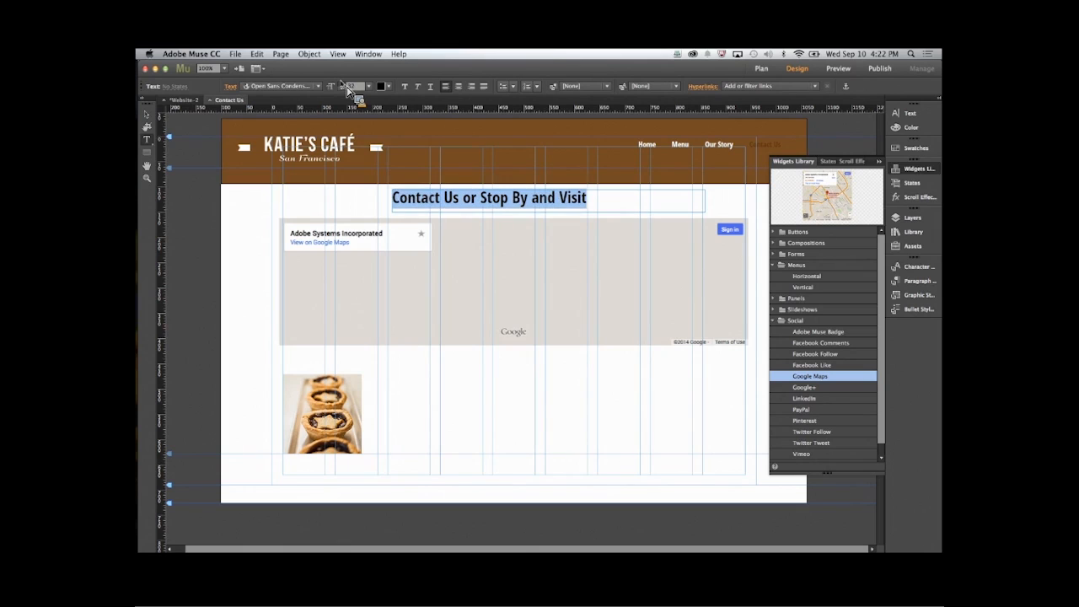
{"action": "left_click", "coordinate": [344, 84]}
{"action": "left_click", "coordinate": [344, 85]}
{"action": "left_click", "coordinate": [381, 86]}
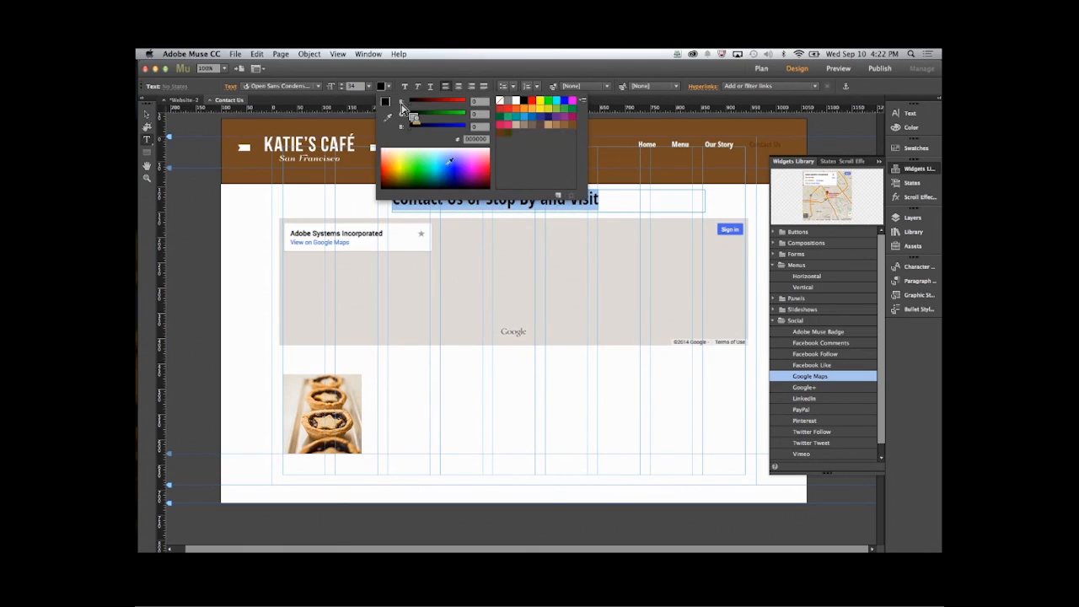
{"action": "left_click", "coordinate": [571, 124]}
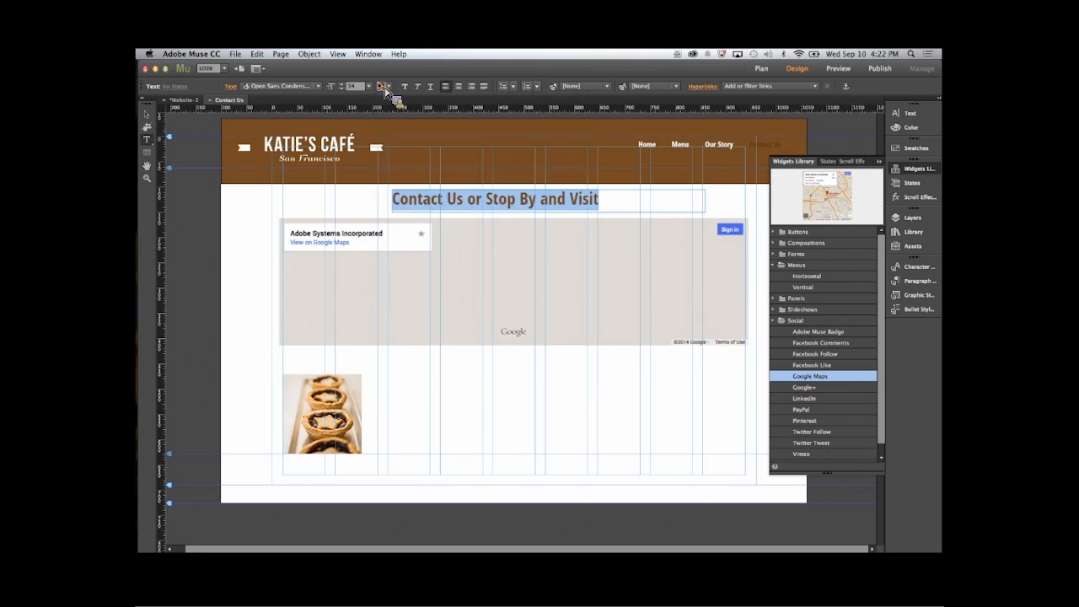
{"action": "left_click", "coordinate": [460, 87]}
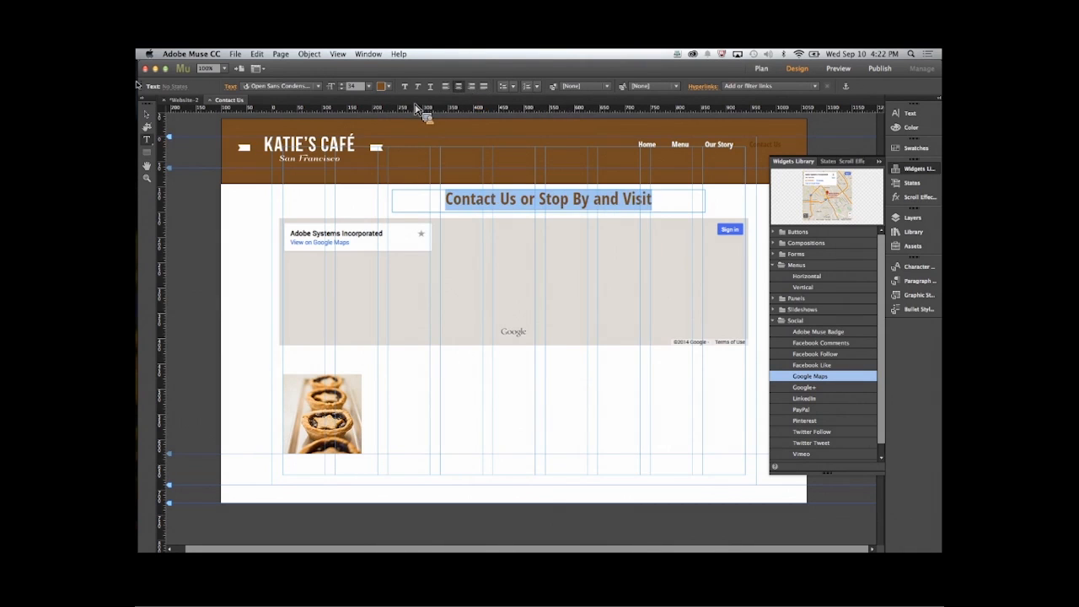
- Widen the heading's text frame to both page margins, about 916 px wide
{"action": "left_click", "coordinate": [146, 114]}
{"action": "left_click_drag", "start_coordinate": [393, 205], "coordinate": [287, 204]}
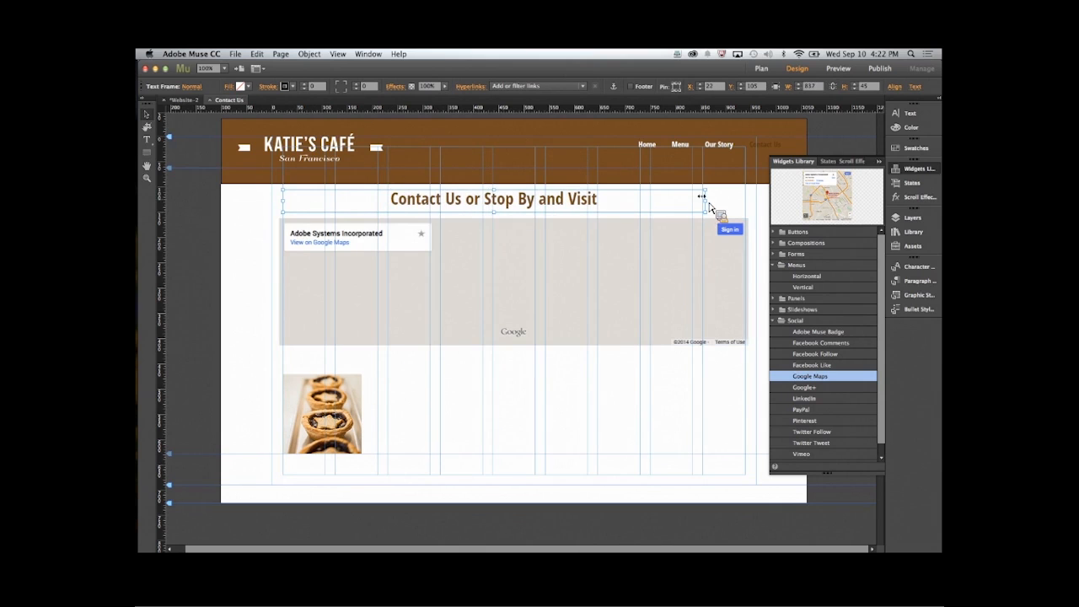
{"action": "left_click_drag", "start_coordinate": [706, 202], "coordinate": [745, 202]}
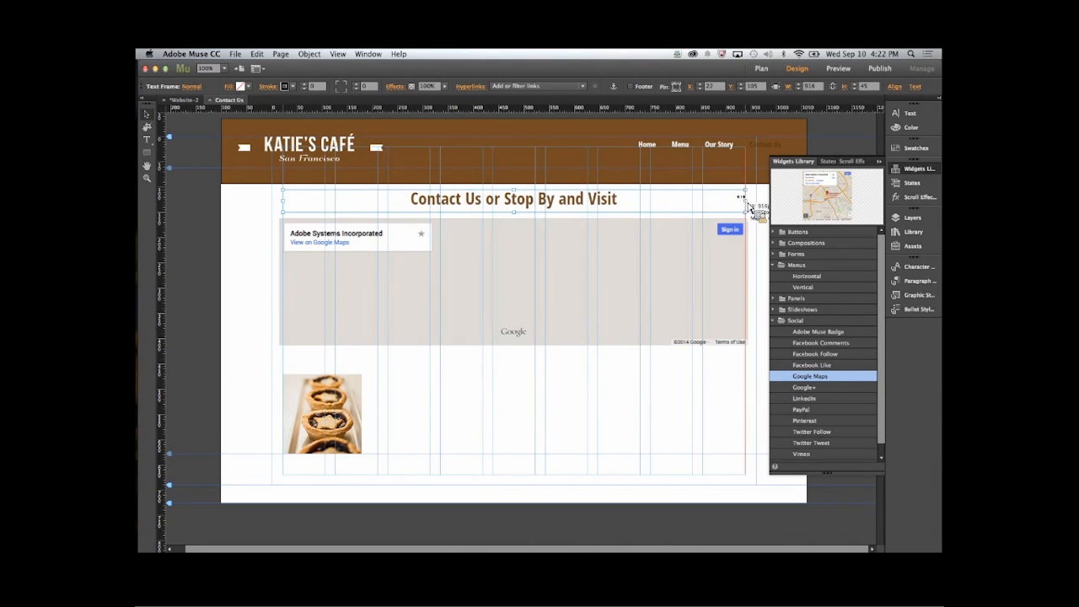
- Nudge the map widget up against the heading's text frame, to about Y 150
{"action": "left_click", "coordinate": [512, 380]}
{"action": "left_click", "coordinate": [511, 311]}
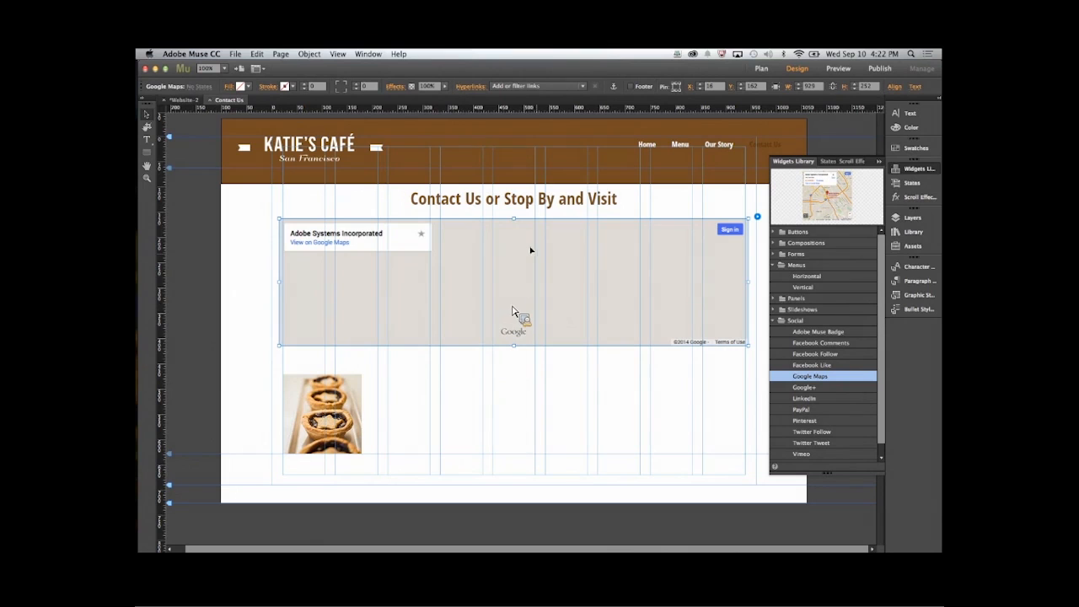
{"action": "key", "text": "Up"}
{"action": "key", "text": "Up"}
{"action": "key", "text": "Up"}
{"action": "key", "text": "Up"}
{"action": "key", "text": "Up"}
{"action": "key", "text": "Up"}
{"action": "key", "text": "Up"}
{"action": "key", "text": "Up"}
{"action": "key", "text": "Up"}
{"action": "key", "text": "Up"}
{"action": "key", "text": "Up"}
{"action": "key", "text": "Up"}
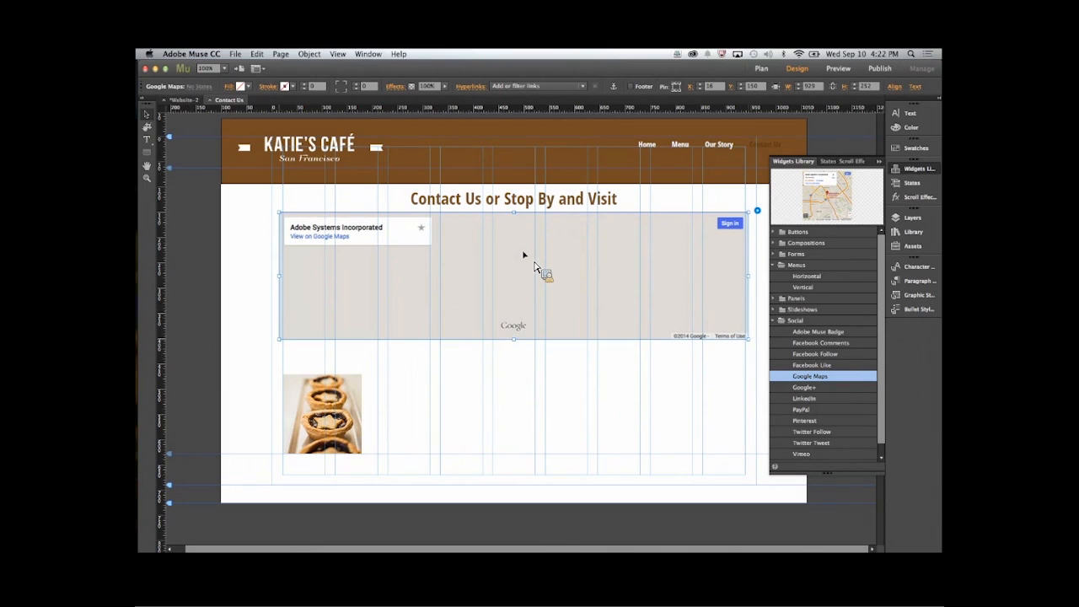
{"action": "left_click", "coordinate": [677, 383]}
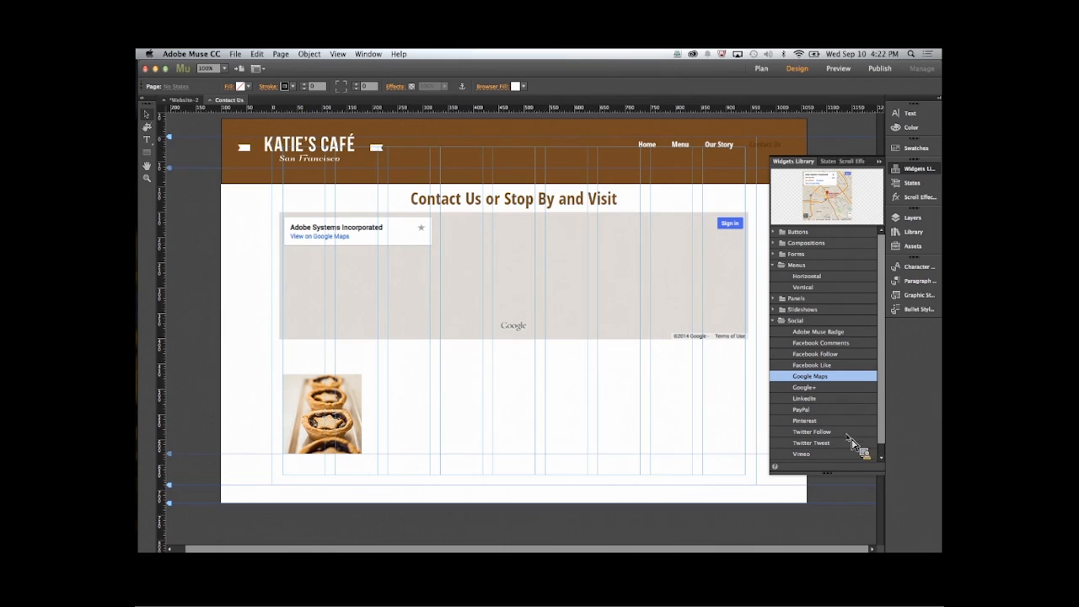
- Add a Simple Contact form below the map, aligned to the right page margin, and review its form options
{"action": "scroll", "coordinate": [885, 412], "scroll_direction": "down", "scroll_amount": 1}
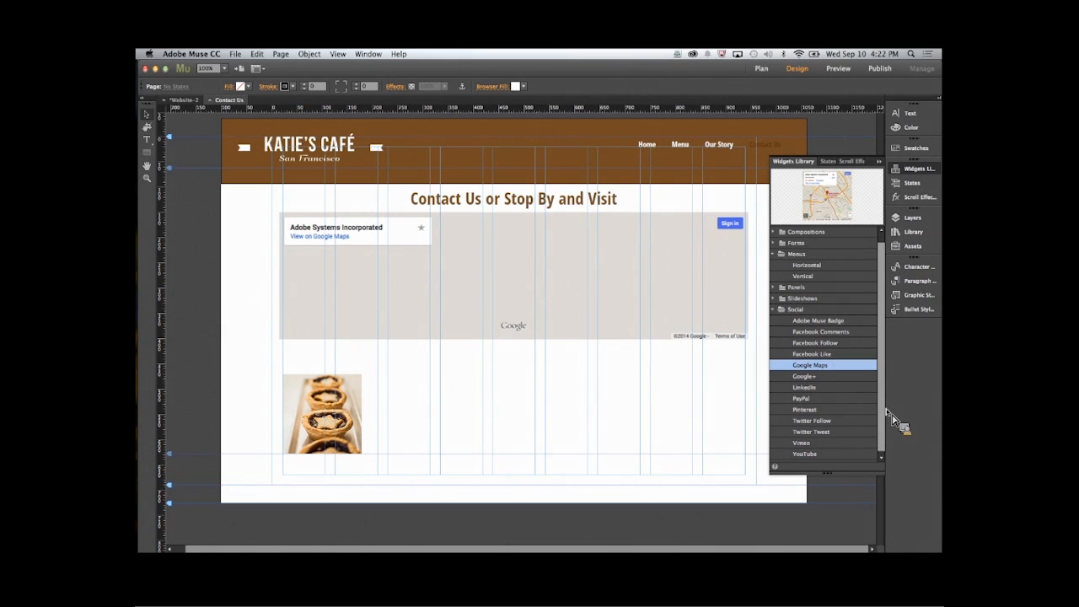
{"action": "left_click", "coordinate": [774, 243]}
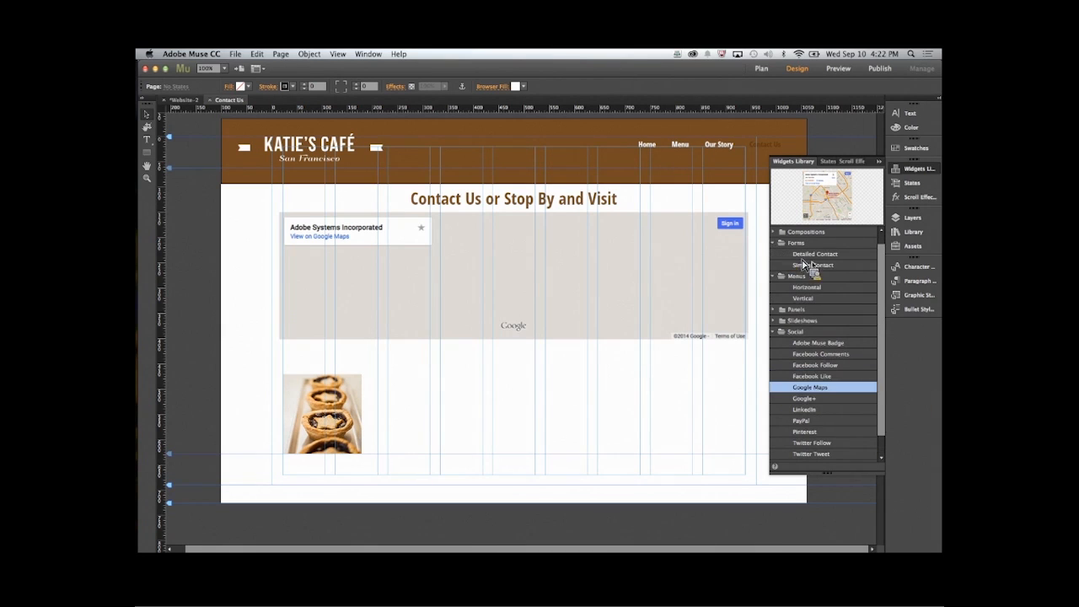
{"action": "left_click_drag", "start_coordinate": [804, 264], "coordinate": [628, 375]}
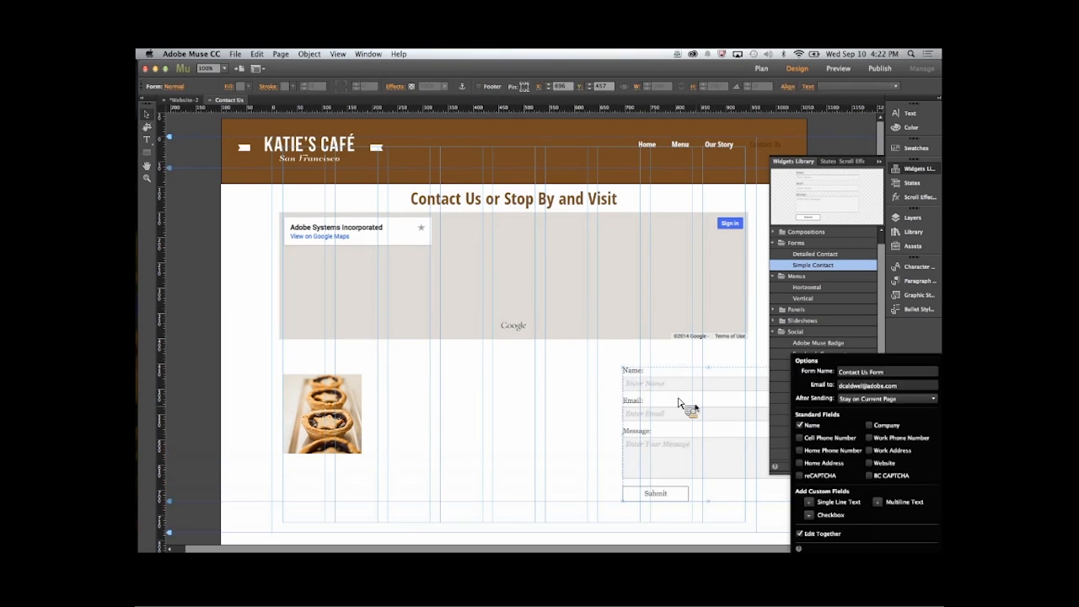
{"action": "left_click_drag", "start_coordinate": [698, 416], "coordinate": [646, 403]}
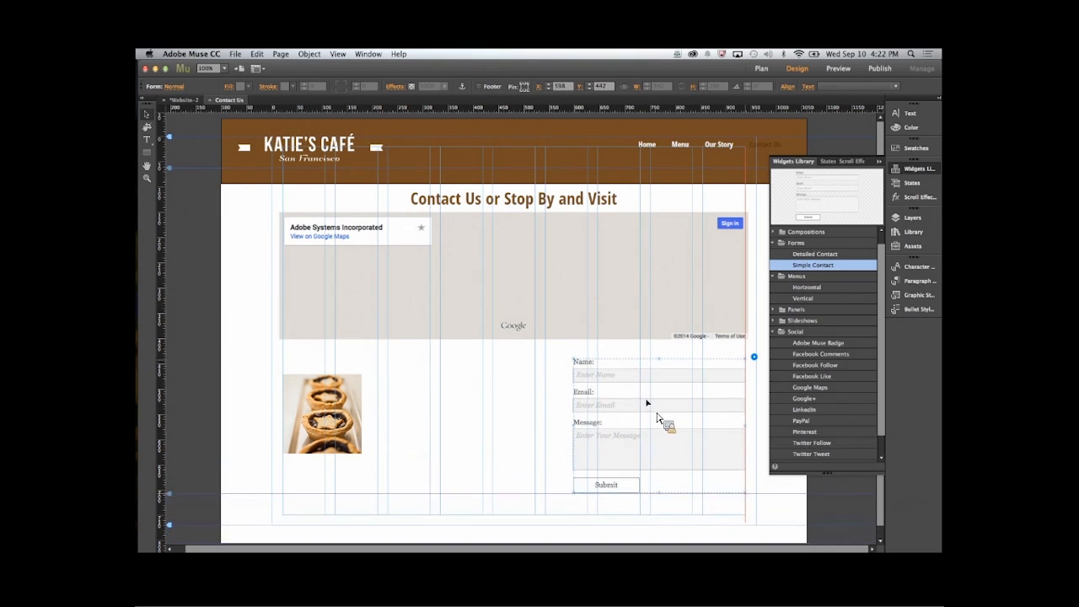
{"action": "left_click", "coordinate": [751, 356]}
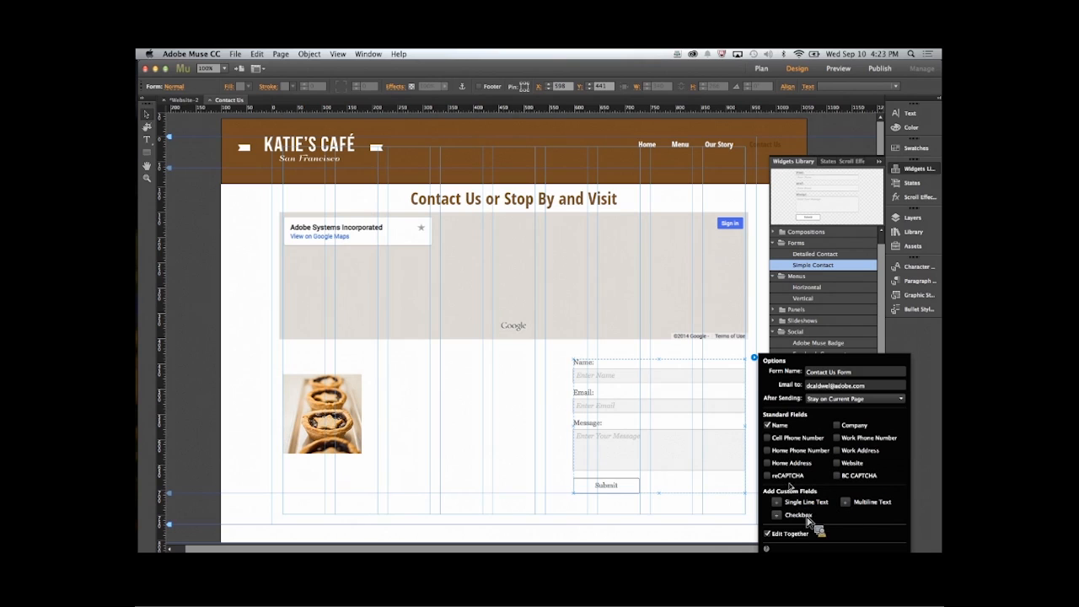
{"action": "left_click", "coordinate": [718, 379]}
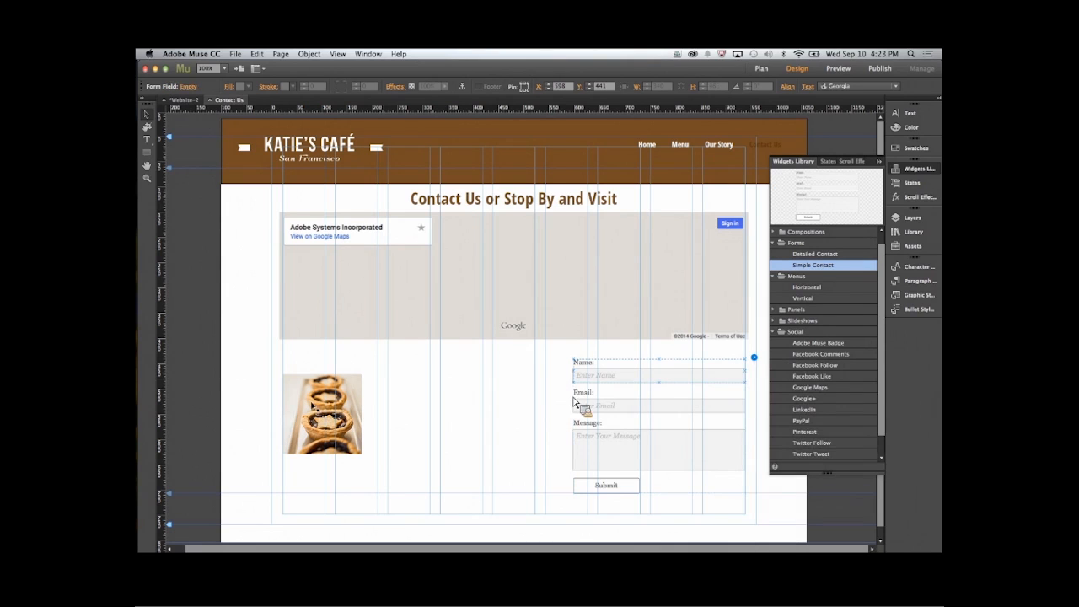
- Move the pastry image beside the contact form, enlarge it to about 332 × 332 px and align its top with the form
{"action": "left_click_drag", "start_coordinate": [348, 394], "coordinate": [532, 379]}
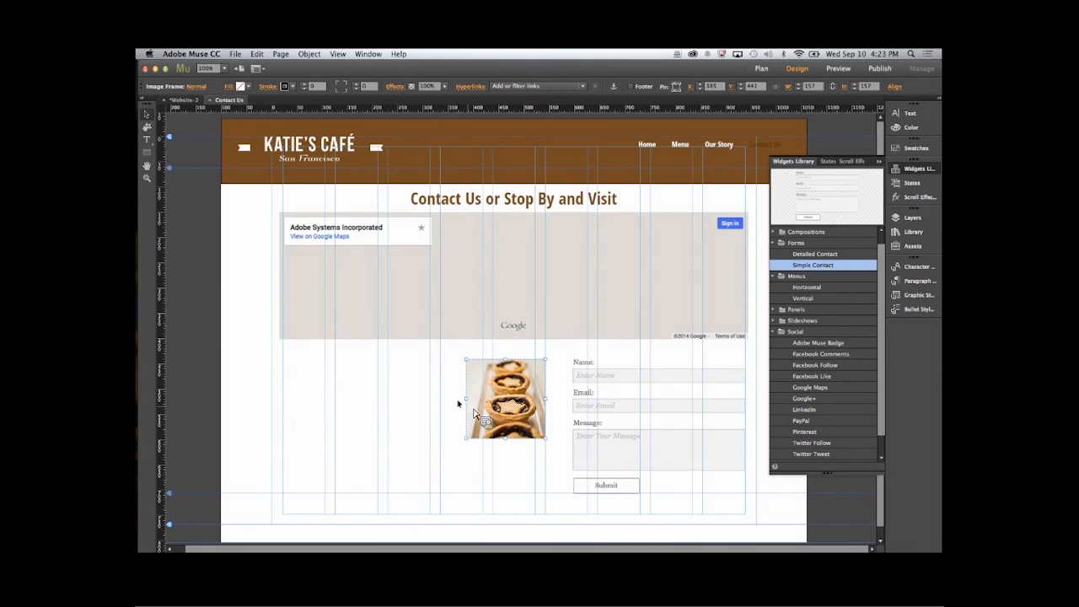
{"action": "left_click_drag", "start_coordinate": [469, 403], "coordinate": [392, 421]}
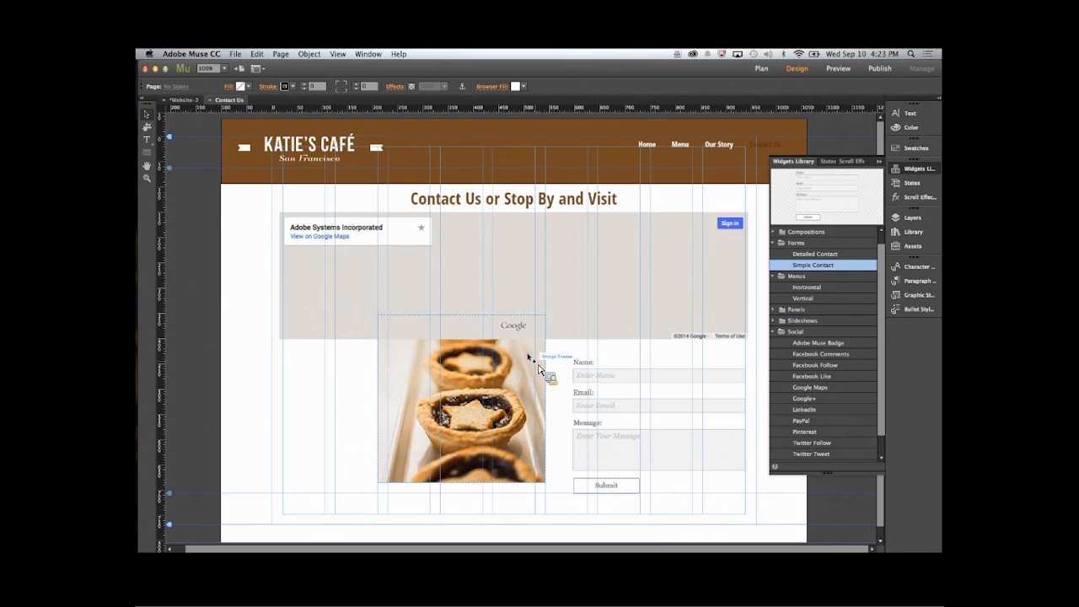
{"action": "left_click_drag", "start_coordinate": [542, 364], "coordinate": [541, 412]}
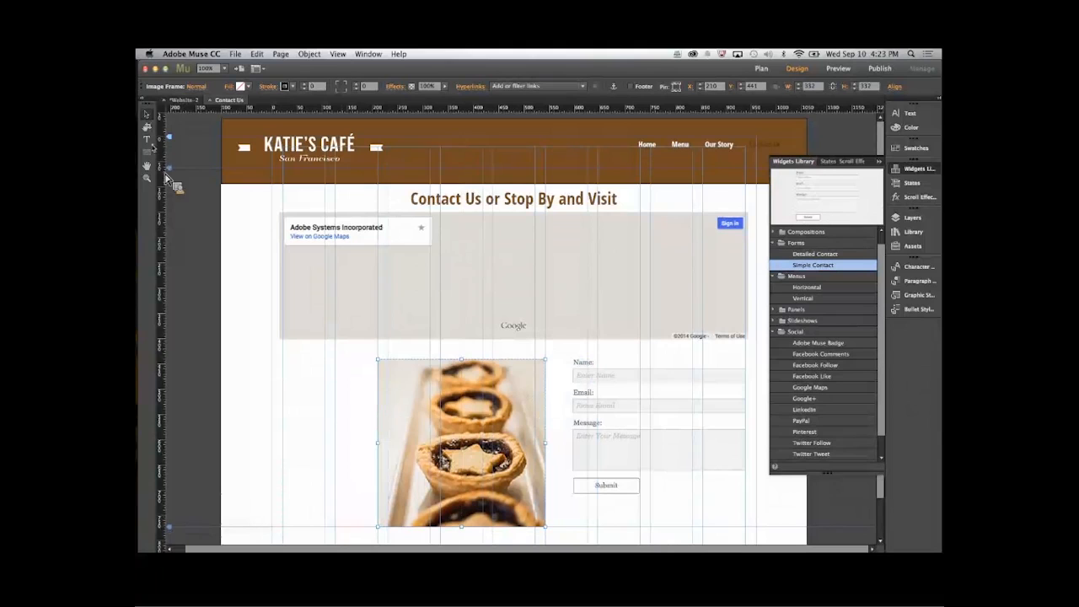
- Crop the pastry image's bottom edge level with the form's Submit button, to about 266 px high, and collapse the Widgets Library
{"action": "left_click", "coordinate": [147, 127]}
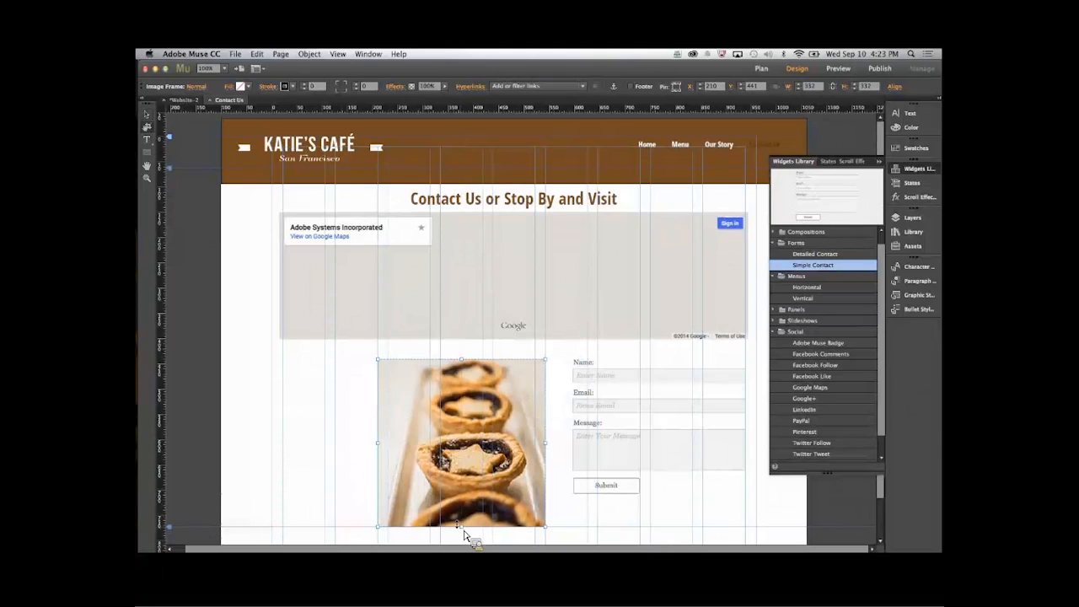
{"action": "left_click_drag", "start_coordinate": [462, 528], "coordinate": [466, 497]}
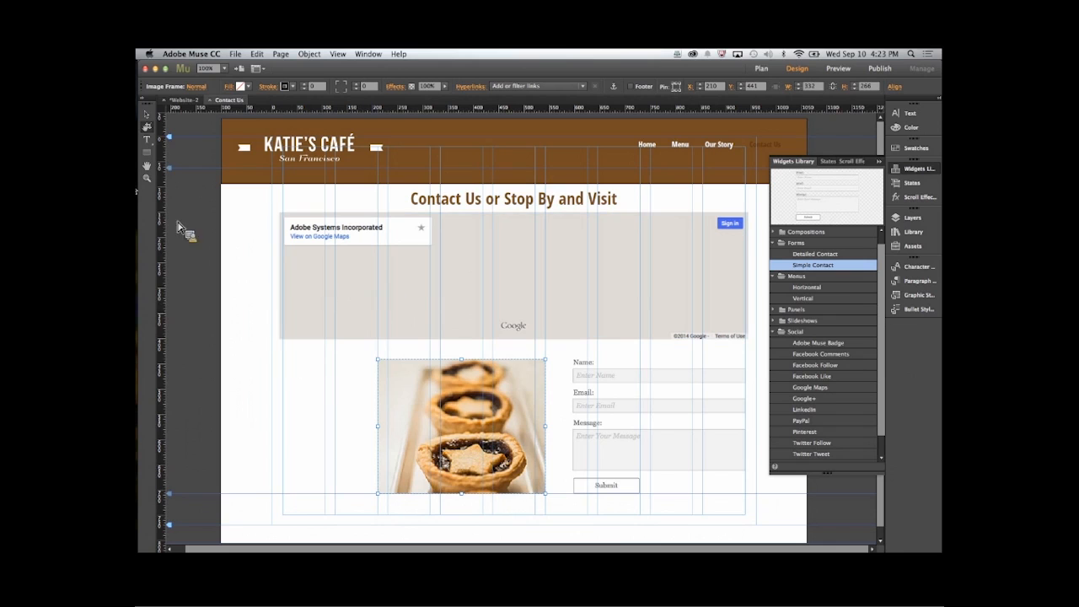
{"action": "left_click", "coordinate": [147, 113]}
{"action": "left_click", "coordinate": [545, 283]}
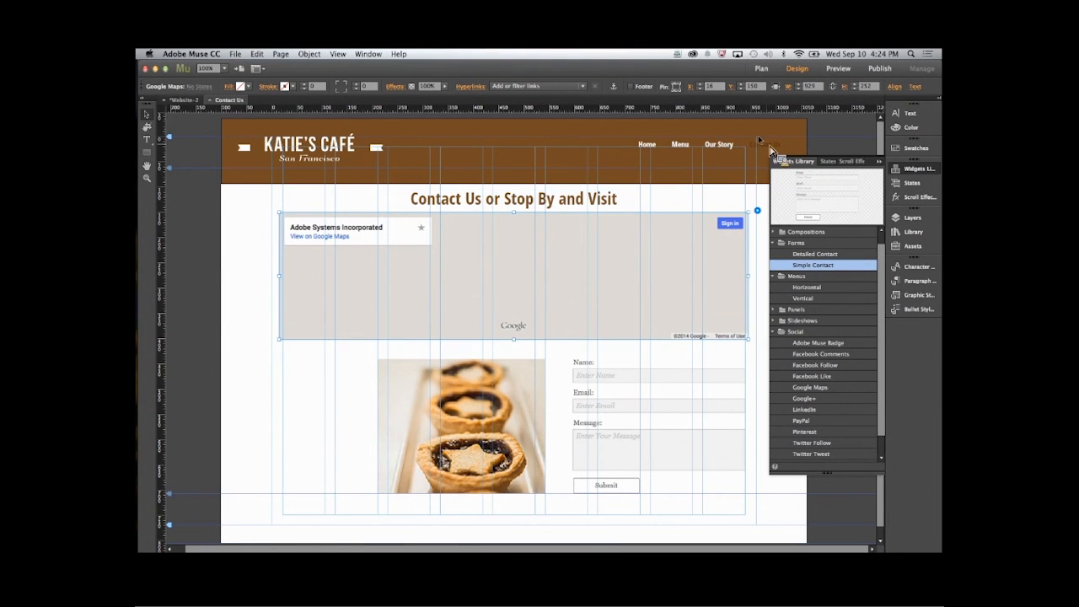
{"action": "left_click", "coordinate": [710, 151]}
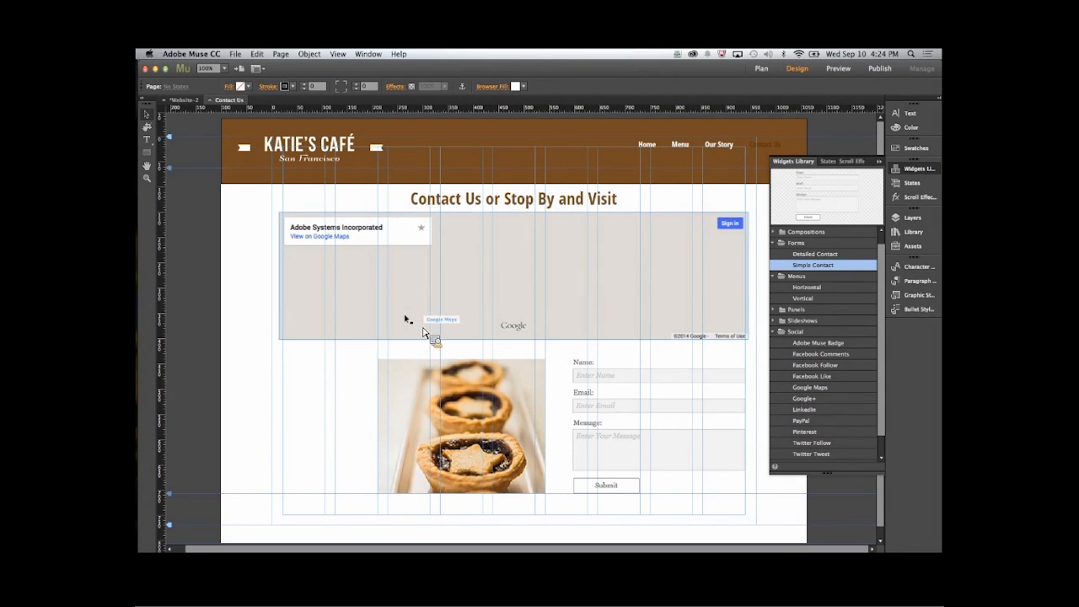
{"action": "left_click", "coordinate": [884, 167]}
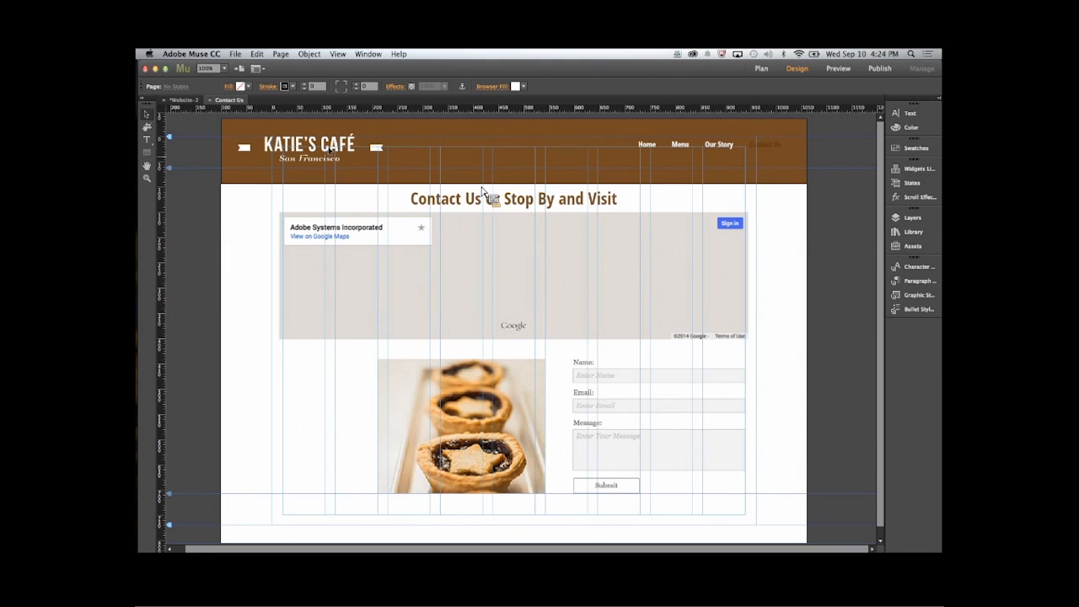
- Move the navigation menu on the Internal master inward to end at the right page margin, about X 632
{"action": "left_click", "coordinate": [209, 99]}
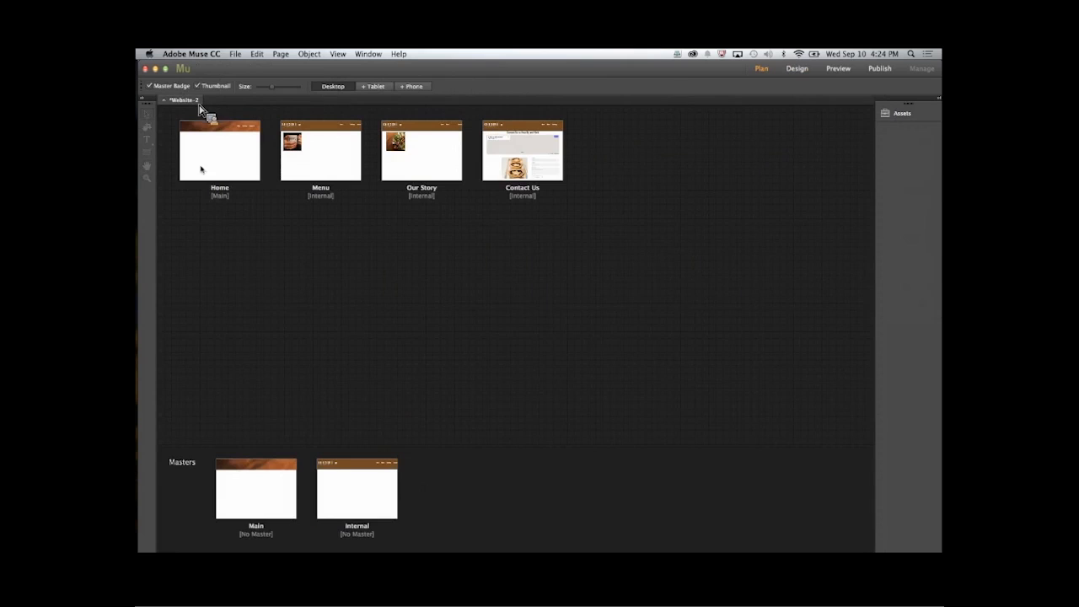
{"action": "double_click", "coordinate": [332, 487]}
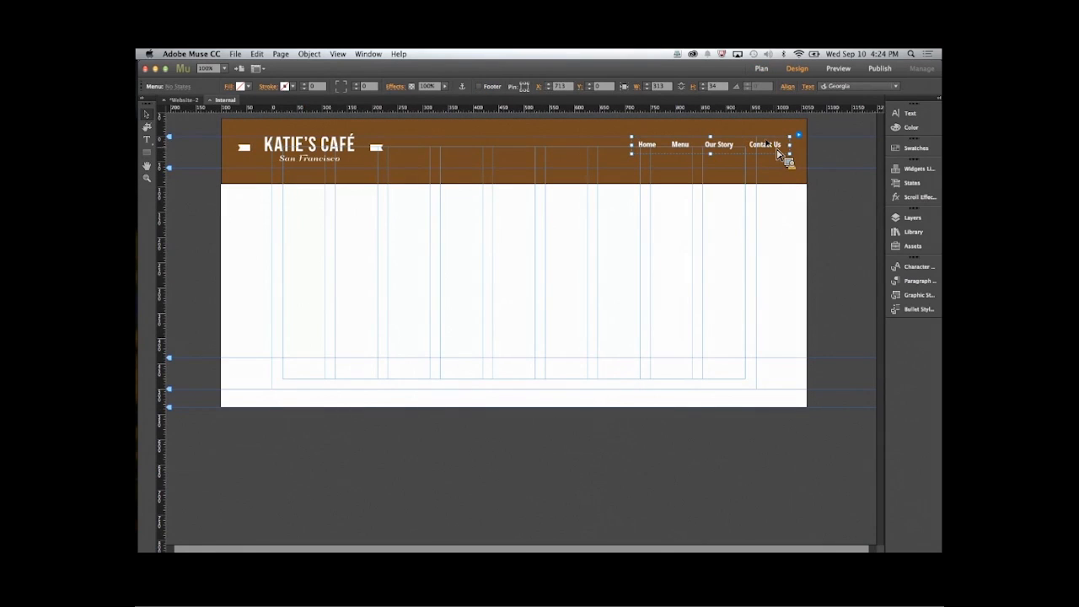
{"action": "left_click_drag", "start_coordinate": [777, 151], "coordinate": [735, 158]}
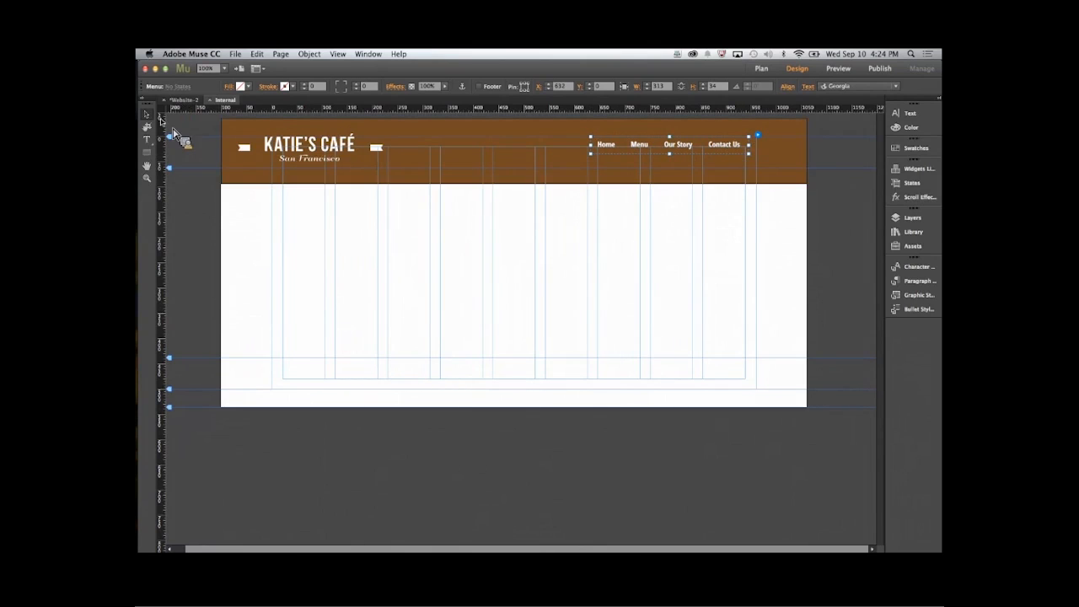
{"action": "left_click", "coordinate": [182, 101]}
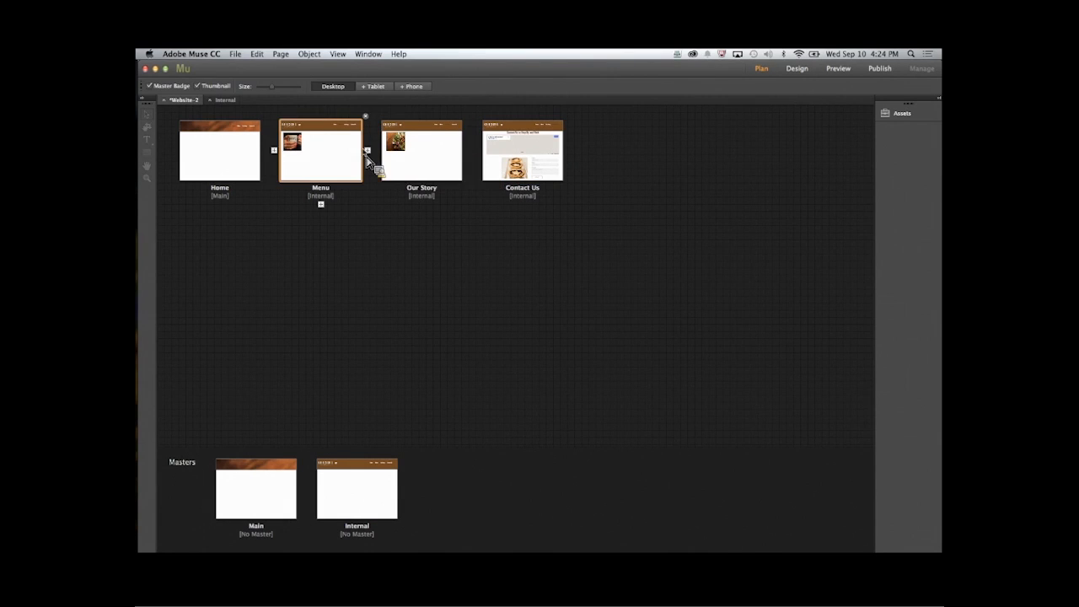
- Add a top-level page named Gallery between Menu and Our Story in the site plan
{"action": "left_click", "coordinate": [366, 150]}
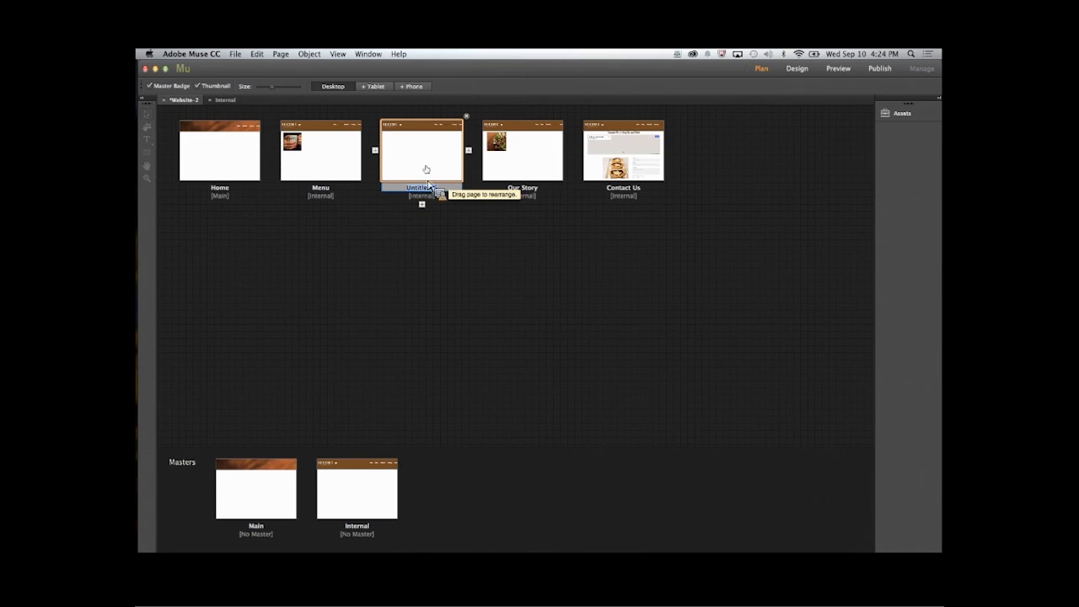
{"action": "key", "text": "BackSpace"}
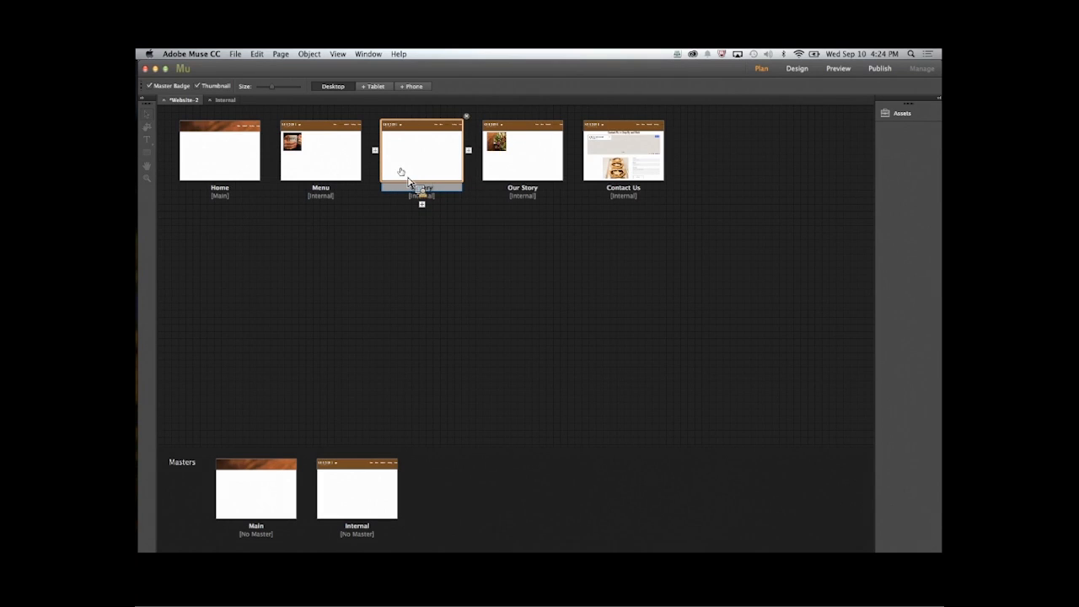
{"action": "left_click", "coordinate": [463, 246]}
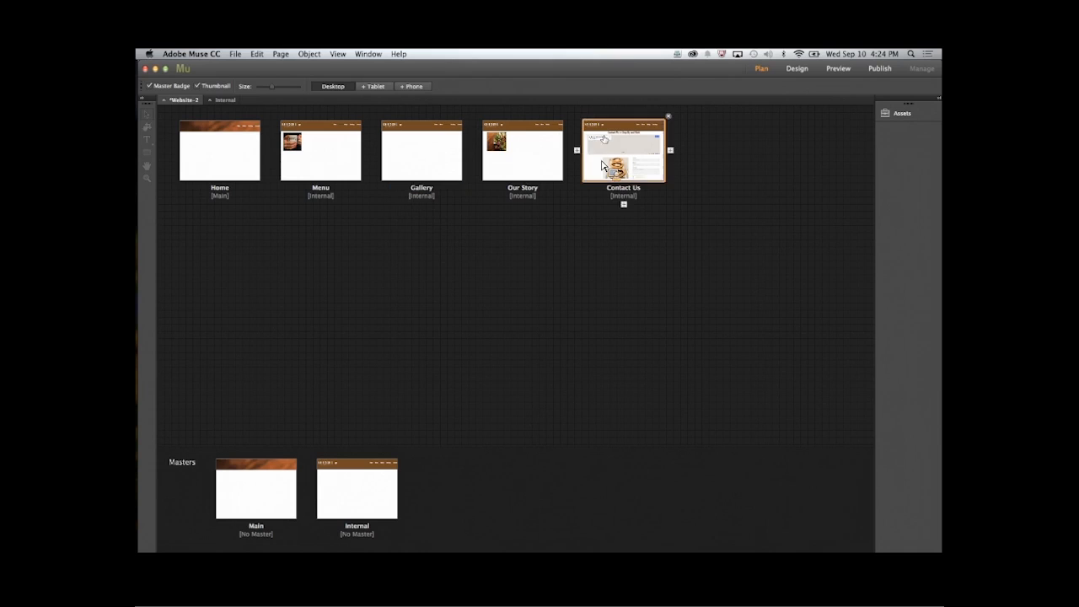
- Realign the widened navigation menu on the Internal master with the right page margin, at about X 551
{"action": "double_click", "coordinate": [358, 483]}
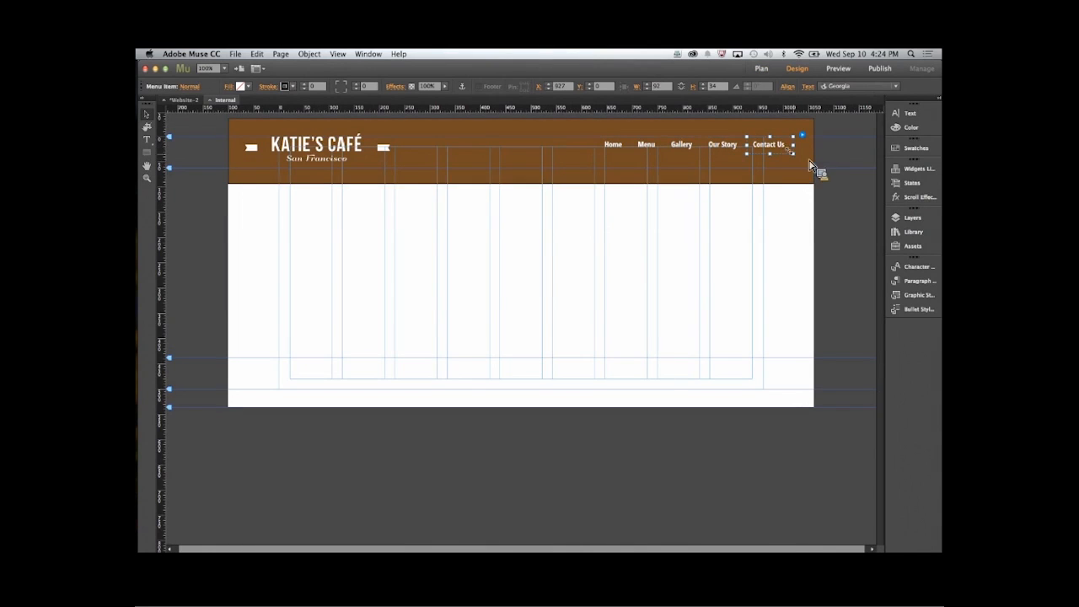
{"action": "left_click", "coordinate": [754, 172]}
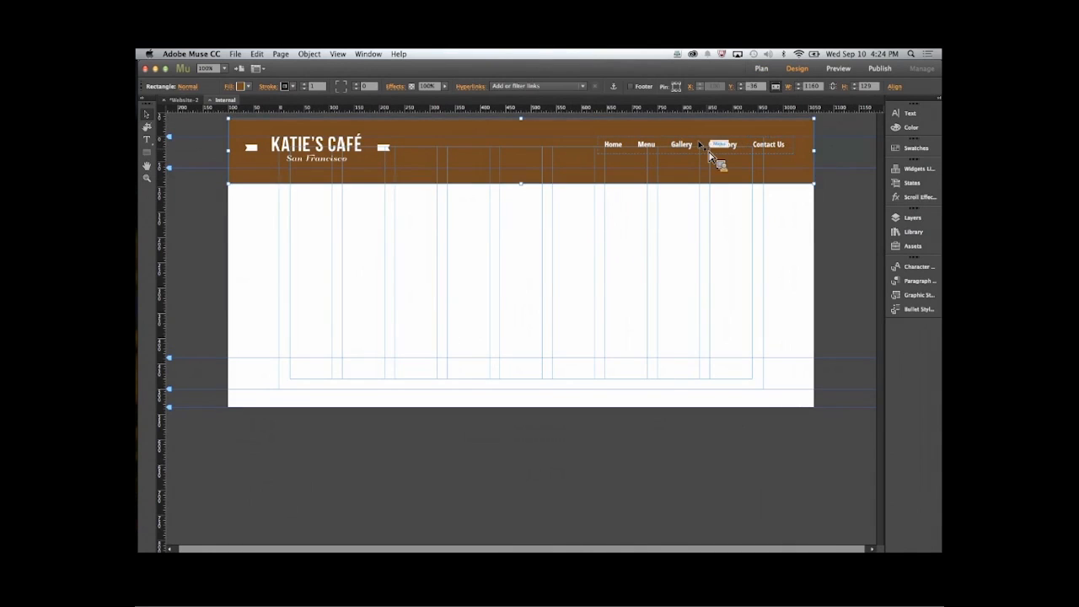
{"action": "left_click", "coordinate": [778, 151]}
{"action": "left_click_drag", "start_coordinate": [779, 152], "coordinate": [738, 158]}
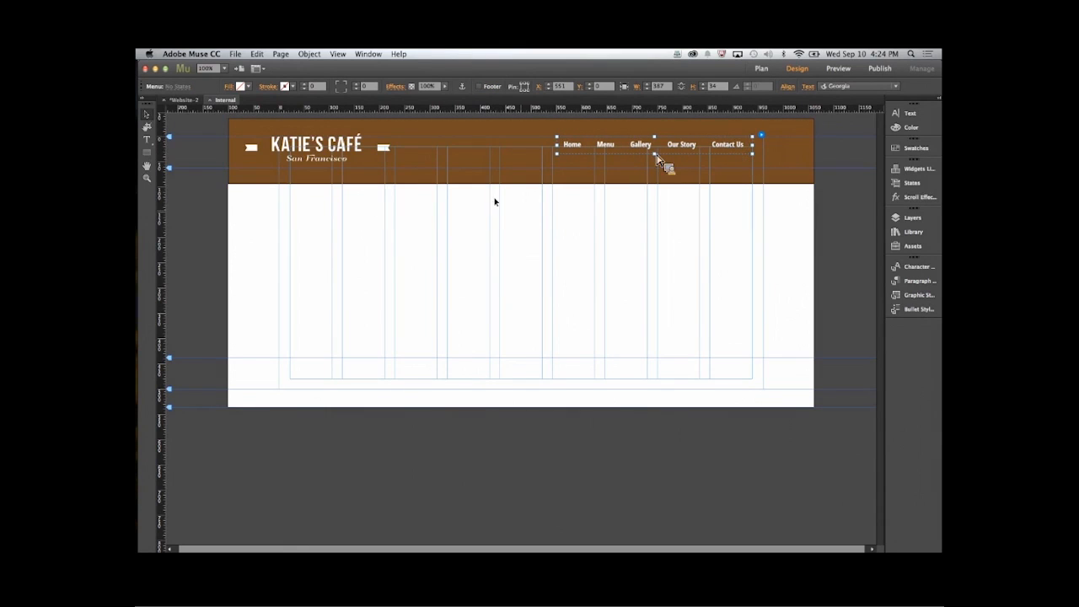
{"action": "left_click", "coordinate": [487, 509]}
- Close the Internal master and preview the whole site in the browser
{"action": "left_click", "coordinate": [236, 54]}
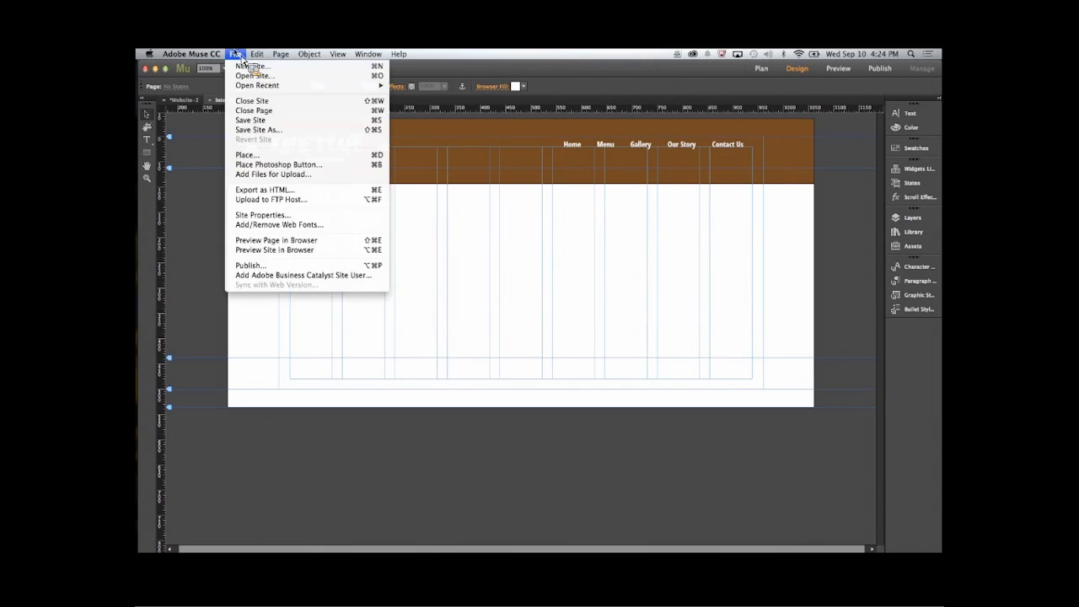
{"action": "left_click", "coordinate": [198, 183]}
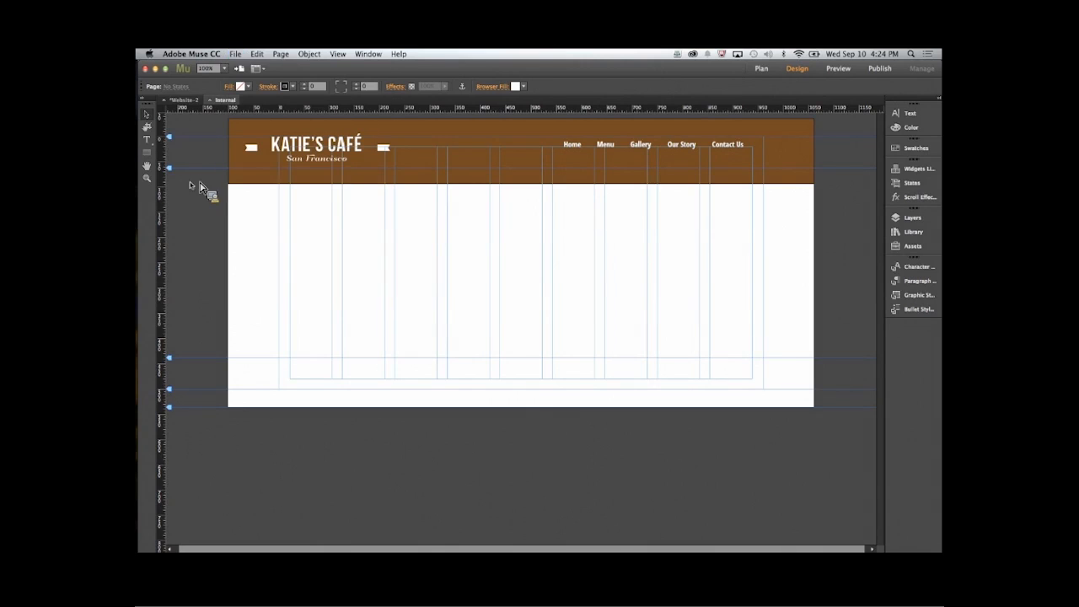
{"action": "left_click", "coordinate": [211, 101]}
{"action": "left_click", "coordinate": [236, 54]}
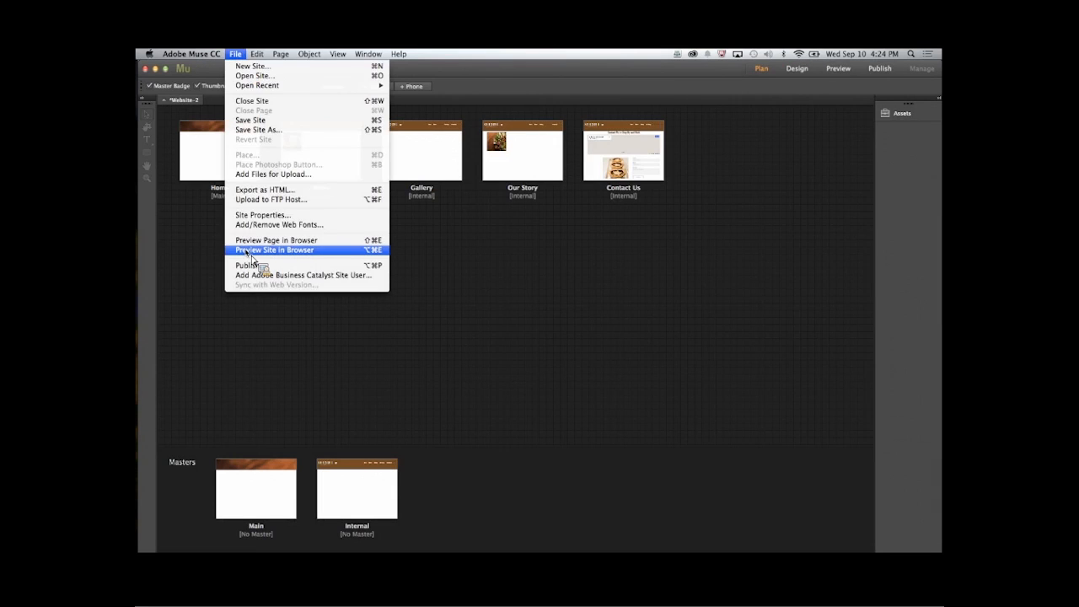
{"action": "left_click", "coordinate": [252, 251]}
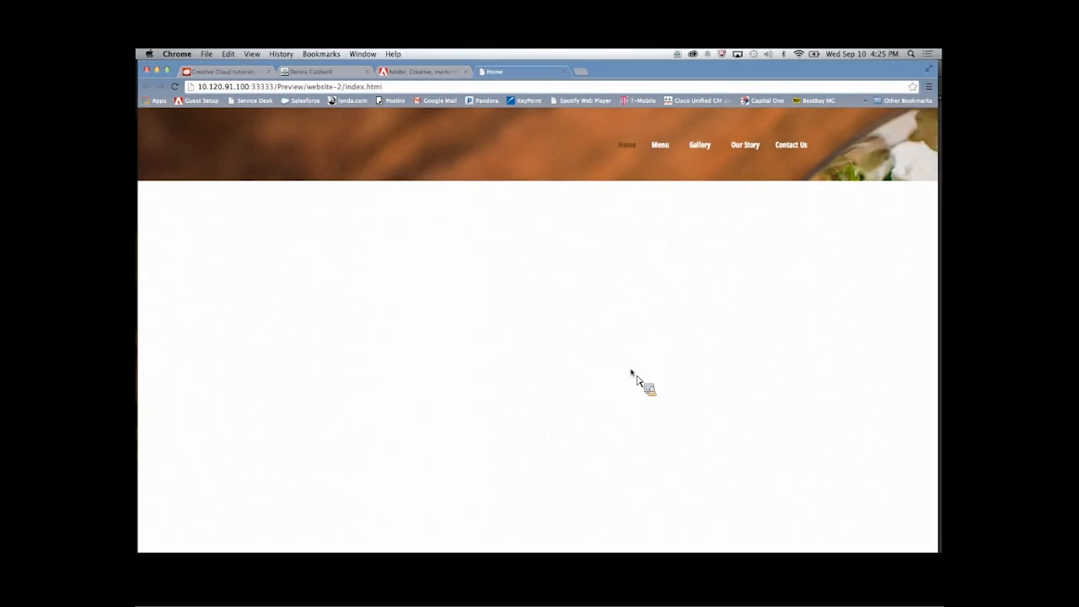
- Test the previewed site's navigation links to the Menu, Our Story, Contact Us and Home pages
{"action": "left_click", "coordinate": [693, 145]}
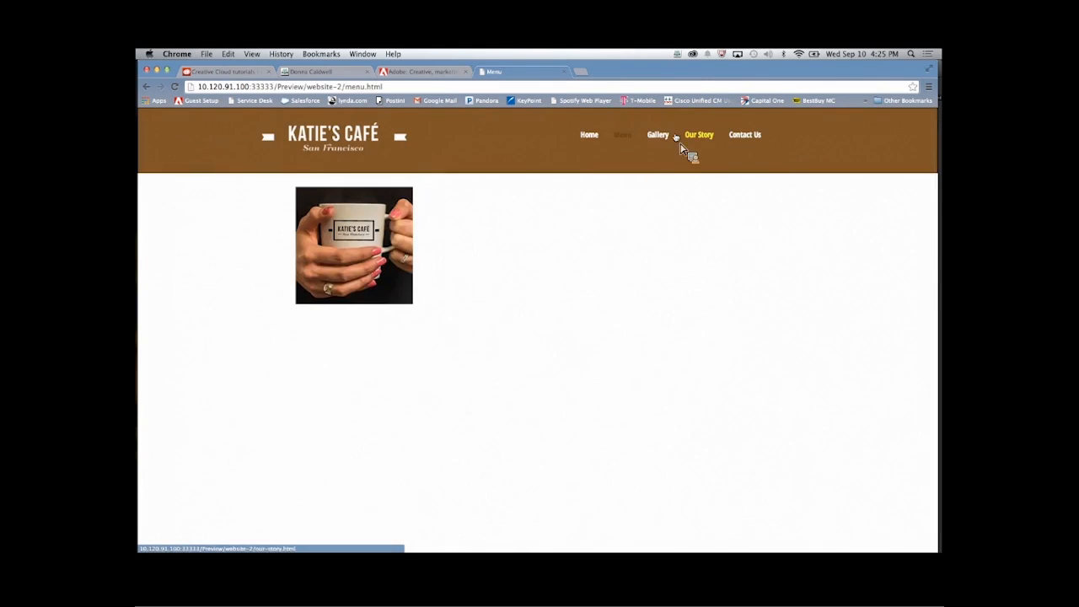
{"action": "left_click", "coordinate": [700, 139]}
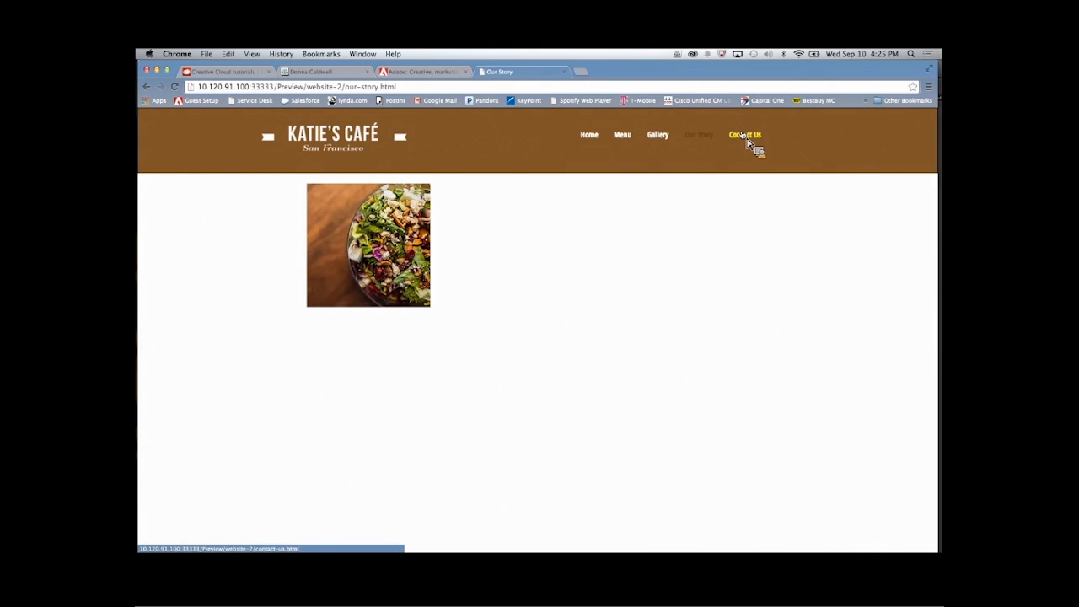
{"action": "left_click", "coordinate": [746, 139]}
{"action": "left_click", "coordinate": [593, 136]}
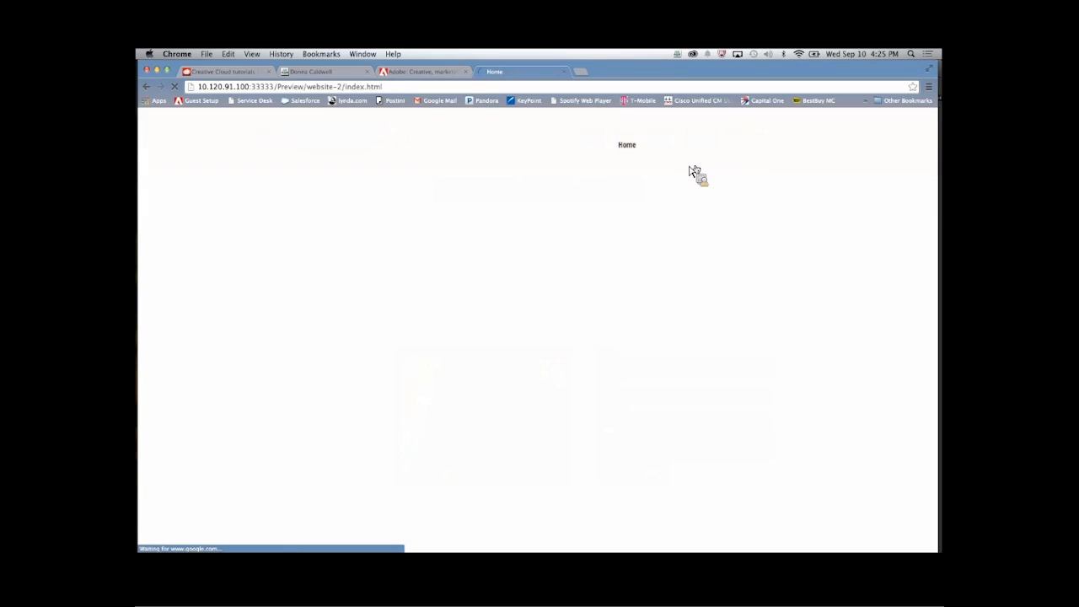
{"action": "left_click", "coordinate": [694, 142]}
- Switch back to Adobe Muse, check the navigation menu on the Contact Us page and return to the site plan
{"action": "left_click", "coordinate": [149, 236]}
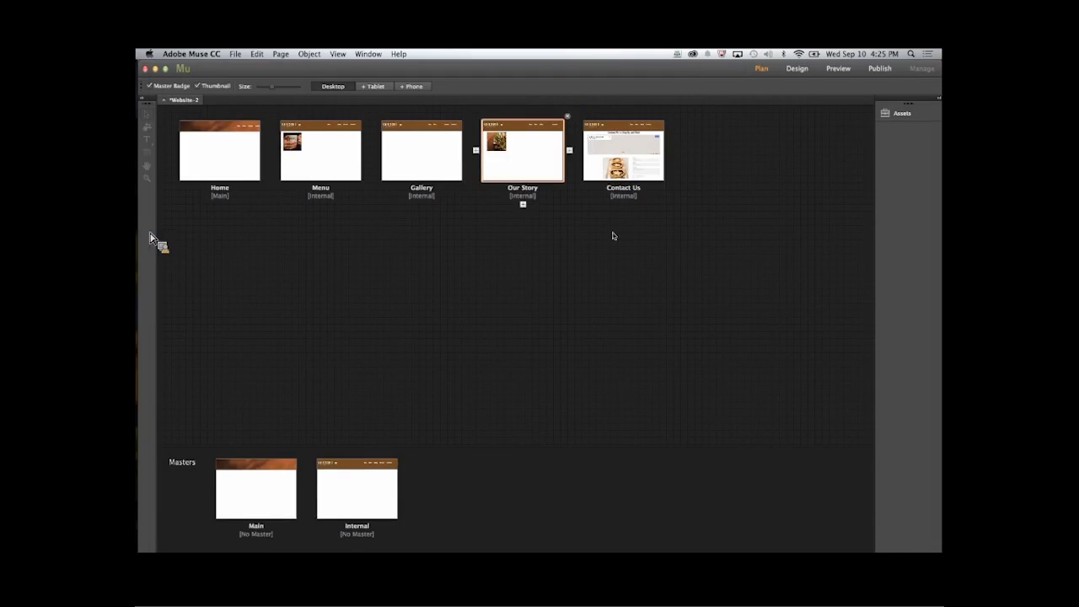
{"action": "double_click", "coordinate": [648, 165]}
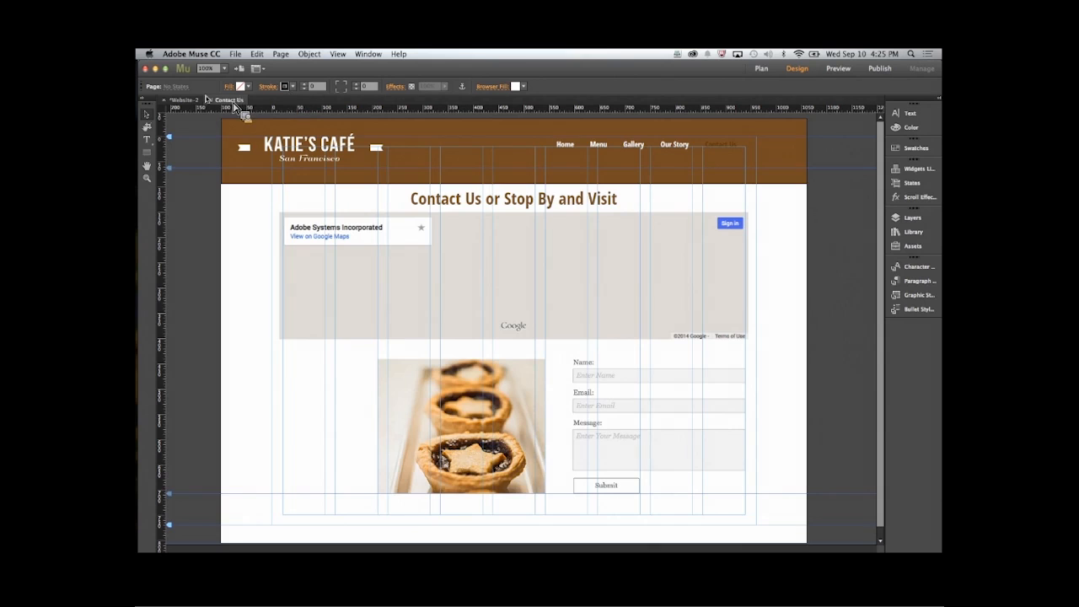
{"action": "left_click", "coordinate": [193, 102]}
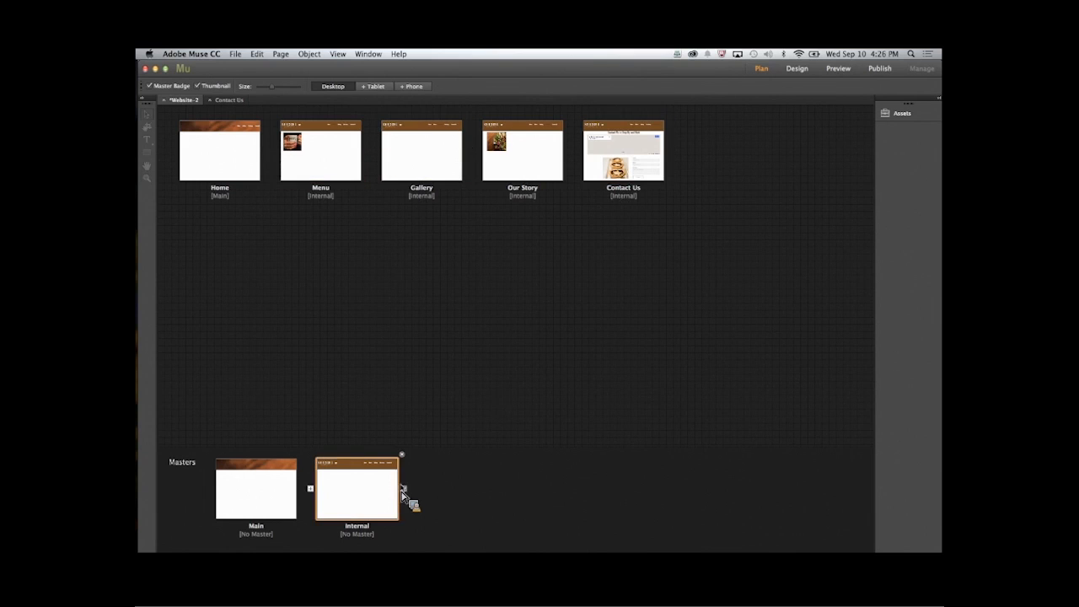
- Add a blank master and a page after Contact Us, apply that master to the new page and open the page
{"action": "left_click", "coordinate": [405, 489]}
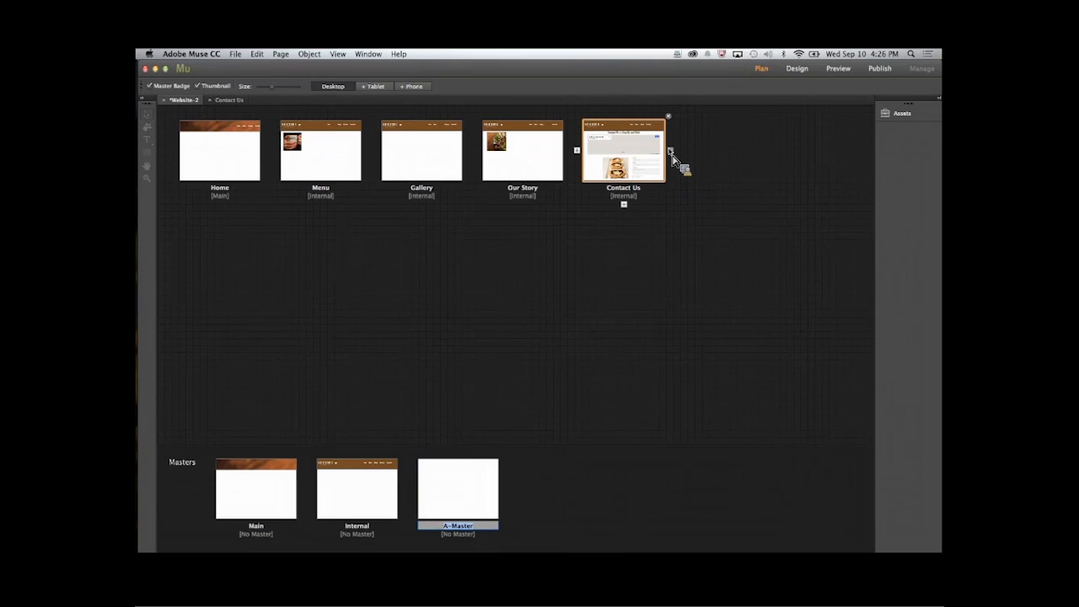
{"action": "left_click", "coordinate": [671, 151]}
{"action": "left_click_drag", "start_coordinate": [455, 480], "coordinate": [724, 145]}
{"action": "left_click_drag", "start_coordinate": [769, 114], "coordinate": [713, 144]}
{"action": "double_click", "coordinate": [714, 143]}
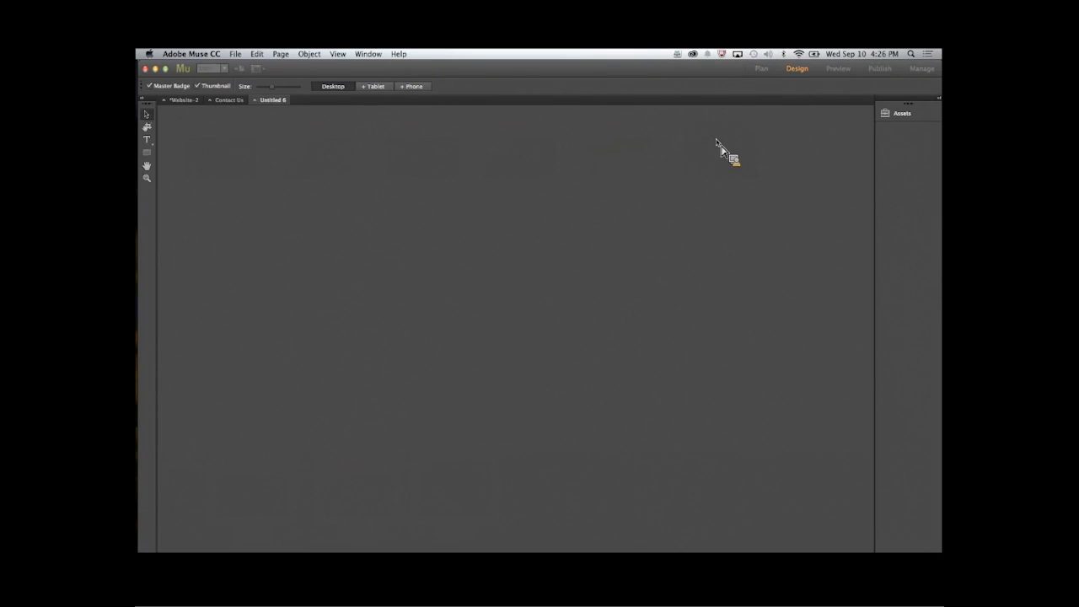
- Increase the new page's minimum height in its page layout properties
{"action": "left_click", "coordinate": [236, 54]}
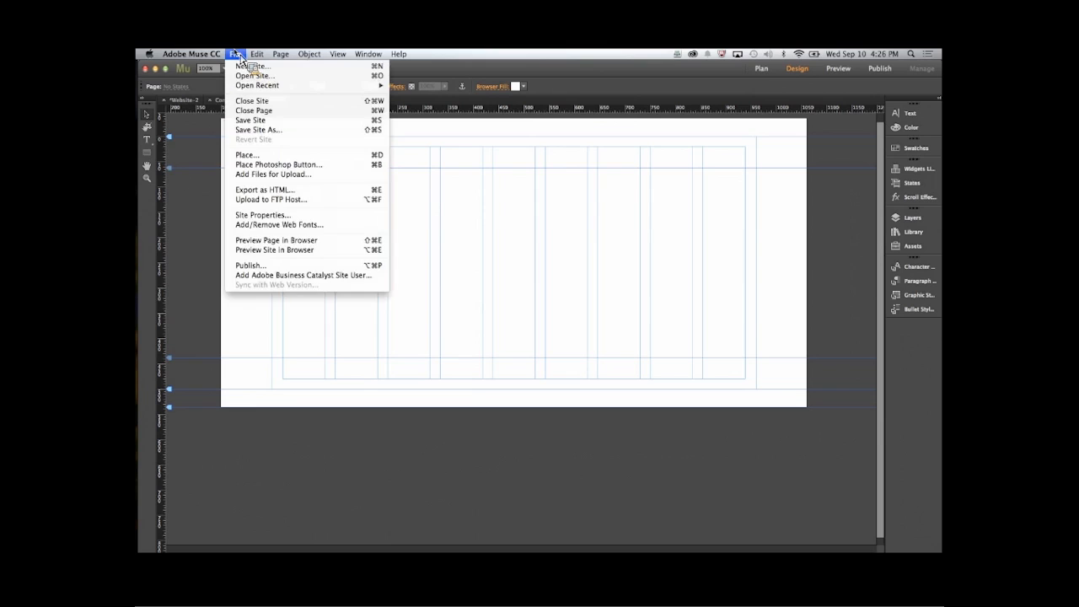
{"action": "mouse_move", "coordinate": [281, 59]}
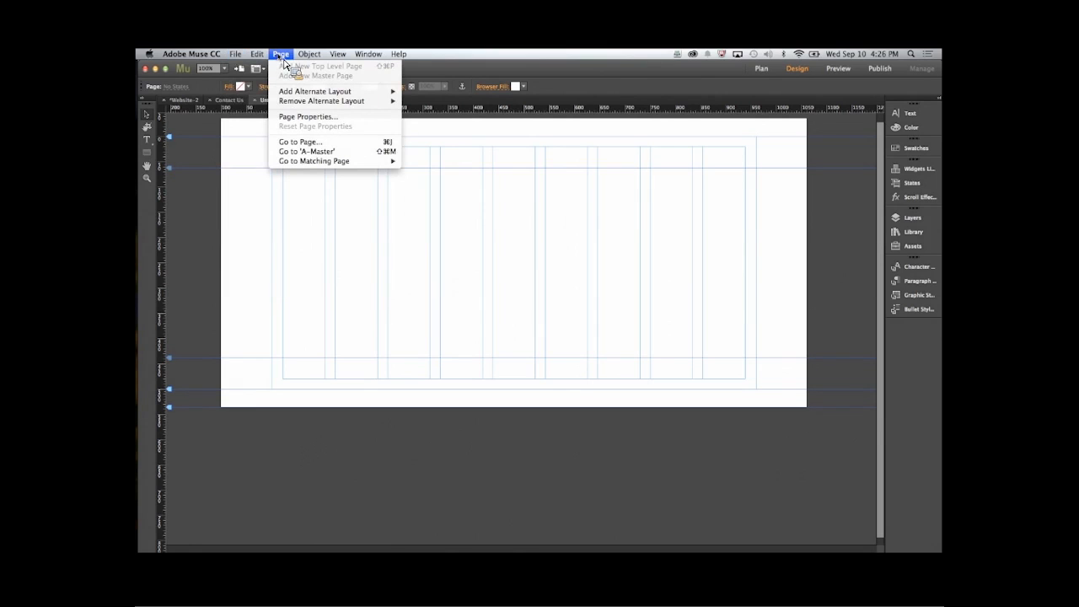
{"action": "left_click", "coordinate": [305, 116]}
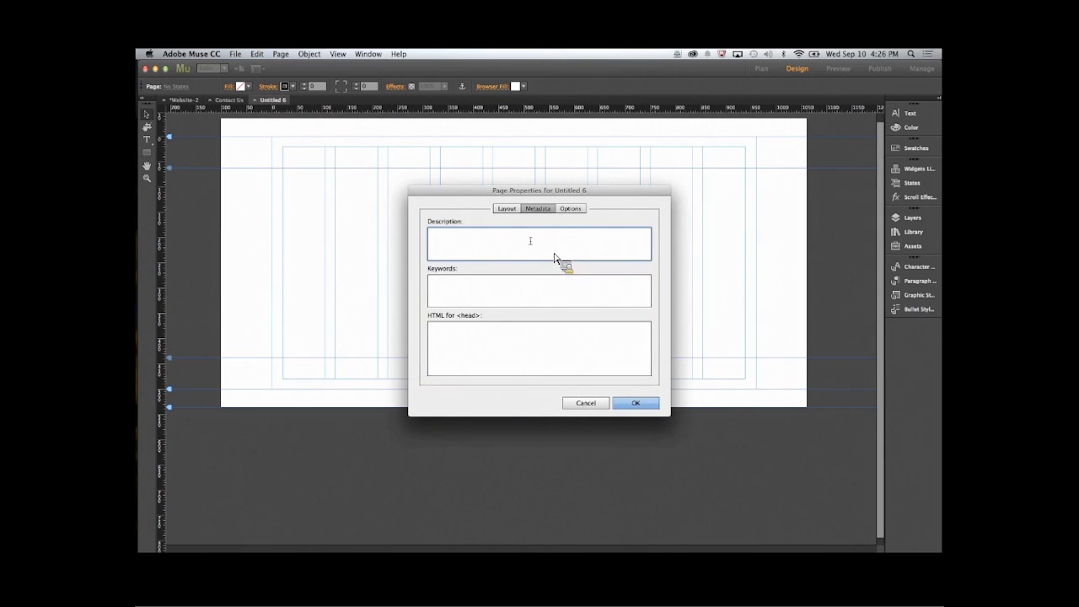
{"action": "left_click", "coordinate": [507, 209]}
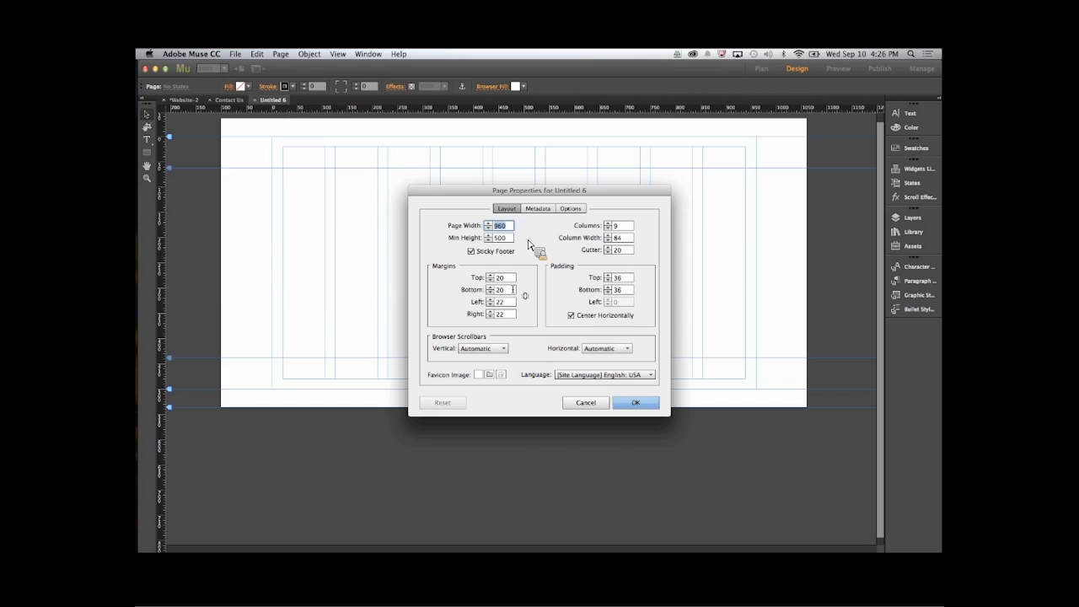
{"action": "left_click", "coordinate": [504, 237]}
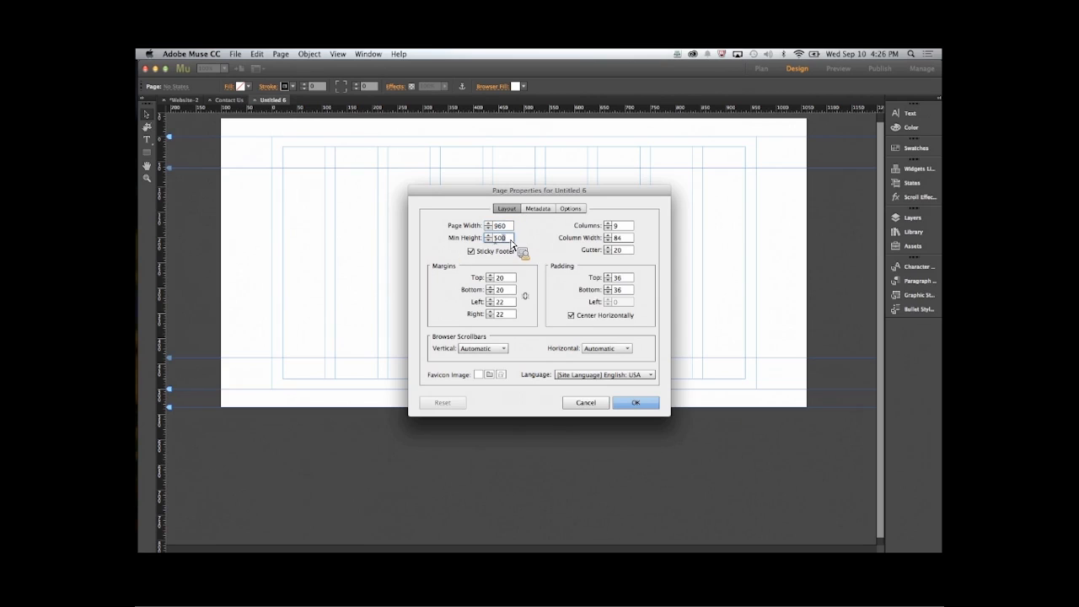
{"action": "left_click_drag", "start_coordinate": [511, 242], "coordinate": [482, 240]}
{"action": "left_click", "coordinate": [637, 403]}
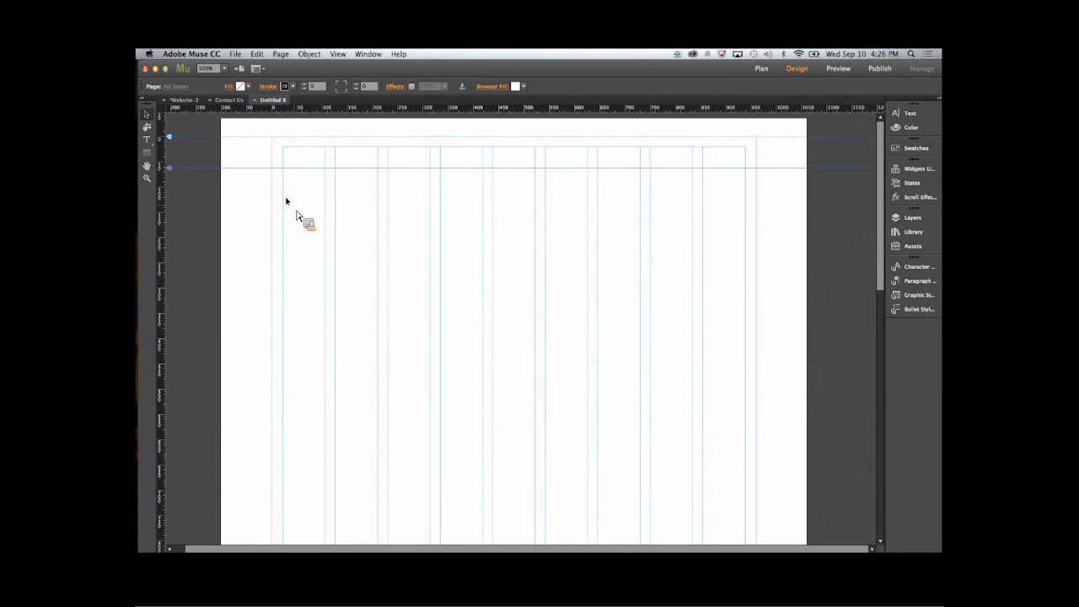
- Place img-baking.jpg near the page's upper-left margin at about 340 px square
{"action": "key", "text": "super+d"}
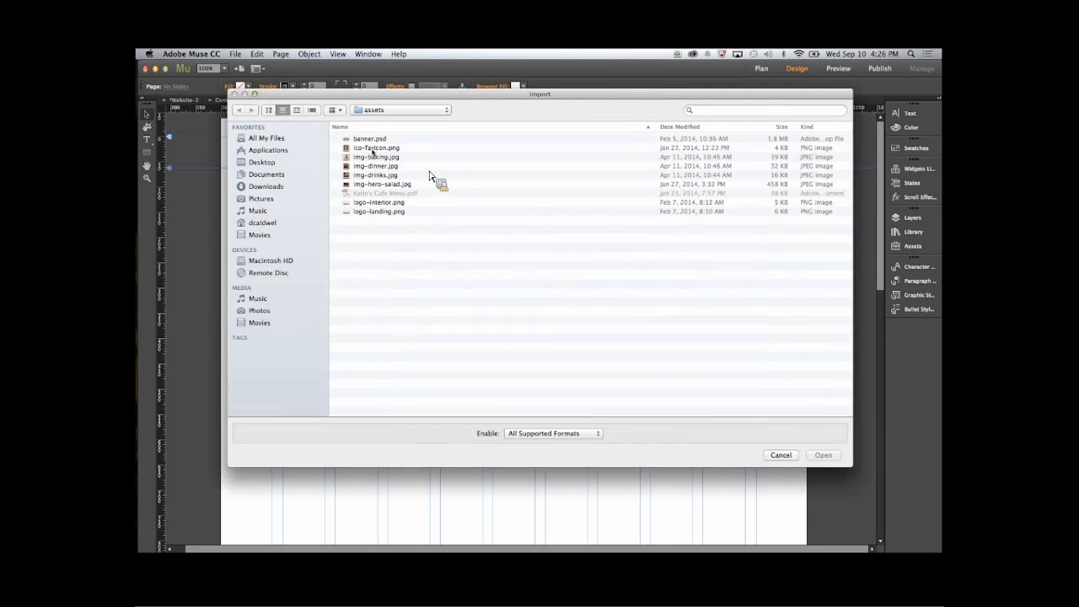
{"action": "left_click", "coordinate": [381, 158]}
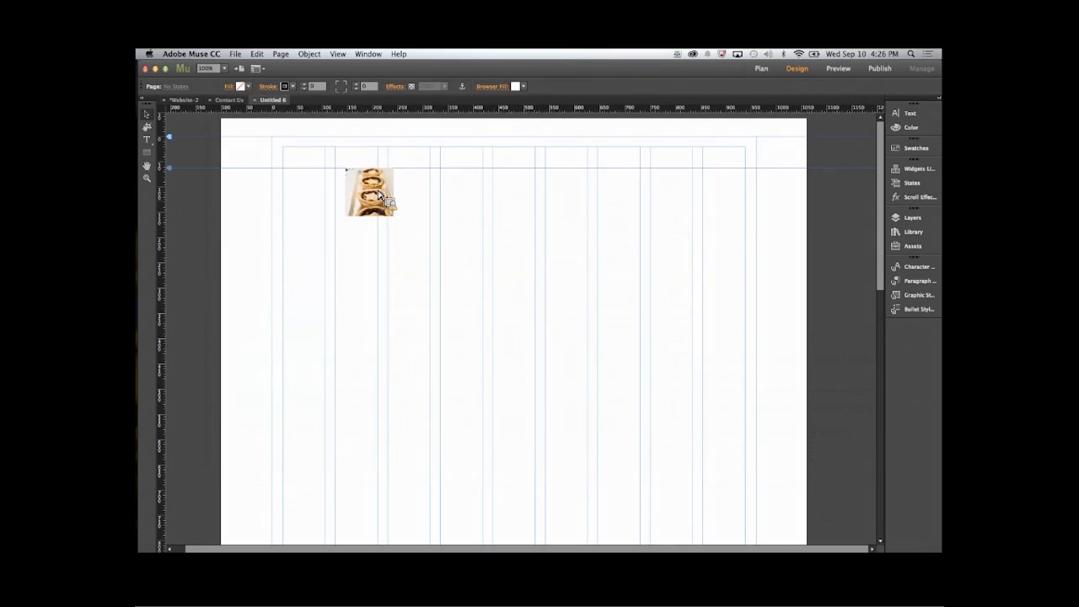
{"action": "left_click_drag", "start_coordinate": [281, 185], "coordinate": [457, 356]}
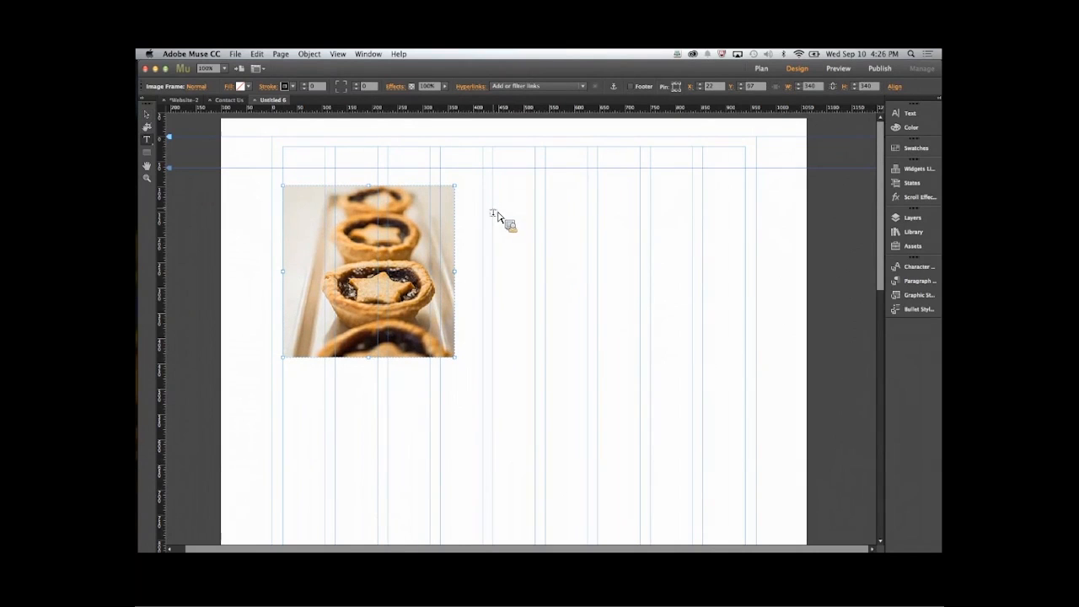
- Add a text frame reading "Baked Goodies" beside the baking image, set in Alex Brush at size 37
{"action": "left_click_drag", "start_coordinate": [492, 221], "coordinate": [627, 254]}
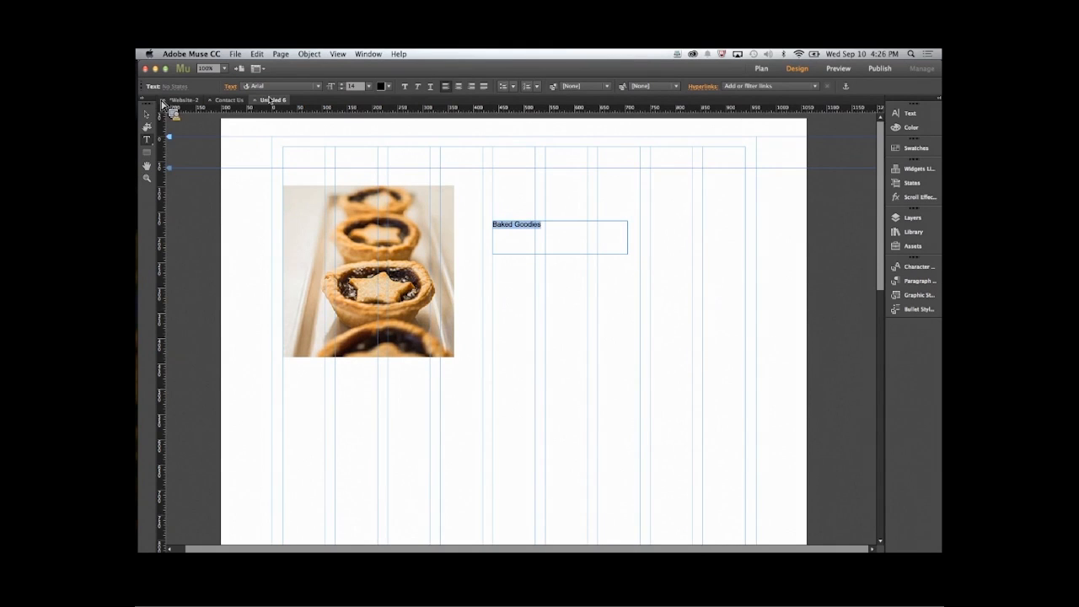
{"action": "left_click", "coordinate": [276, 86]}
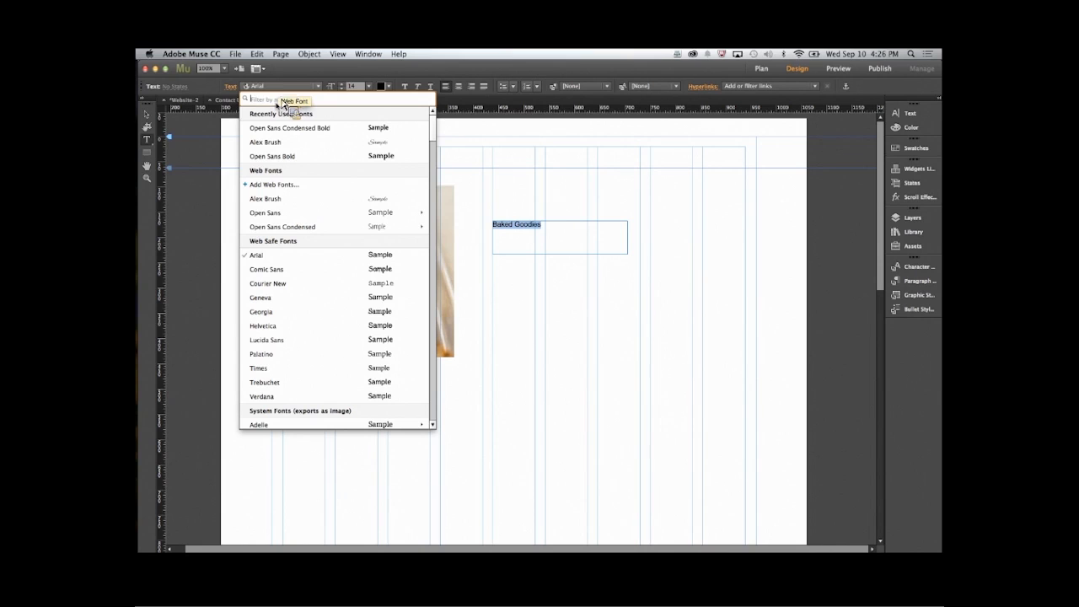
{"action": "left_click", "coordinate": [281, 200]}
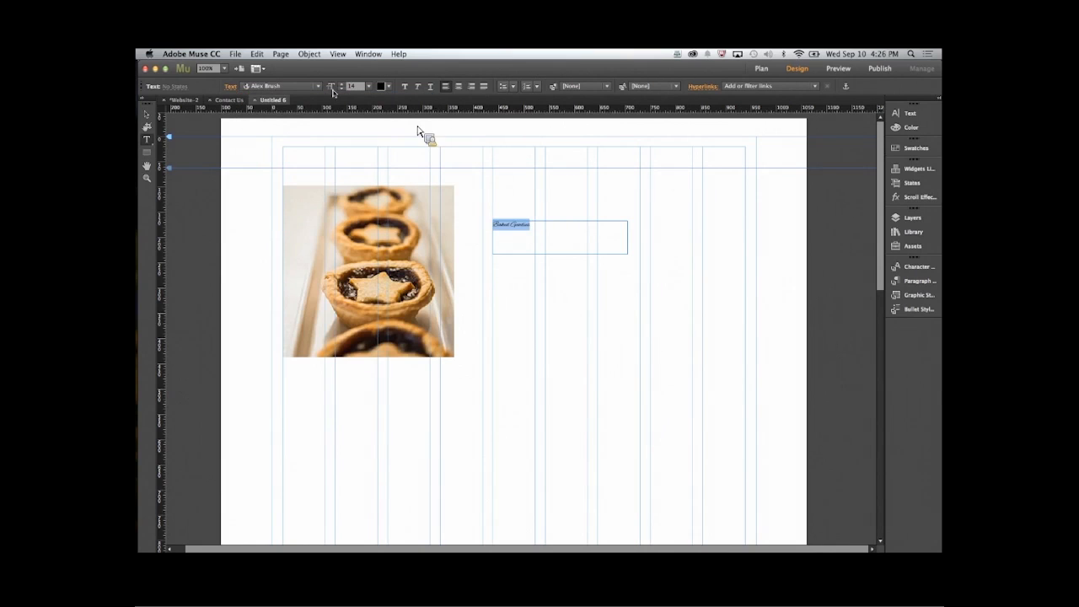
{"action": "left_click_drag", "start_coordinate": [341, 82], "coordinate": [345, 87]}
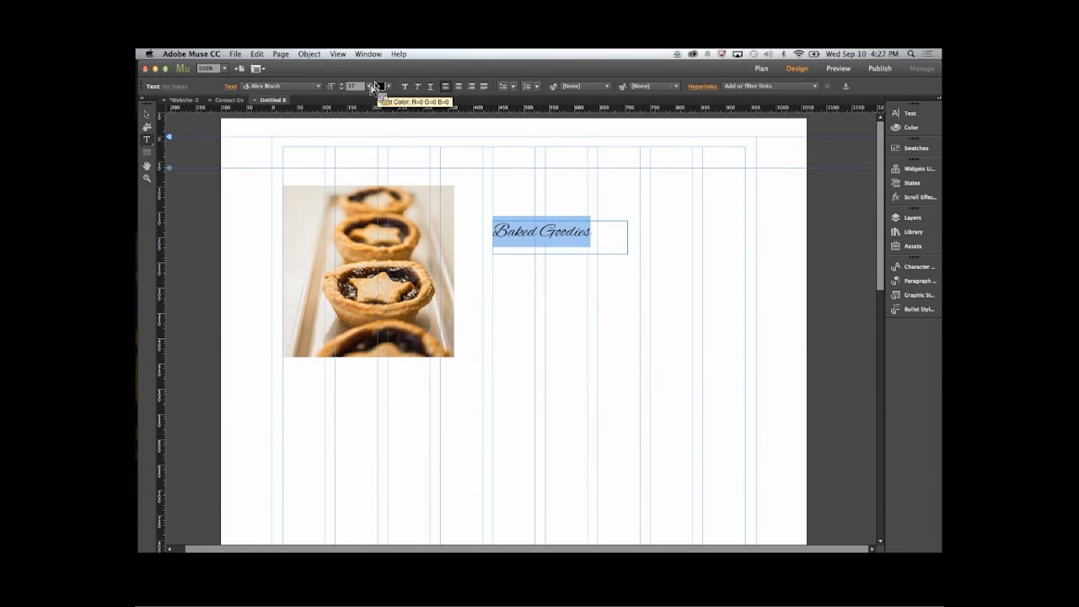
- Color the Baked Goodies text magenta (9E005D) and increase its font size to 49
{"action": "left_click", "coordinate": [384, 88]}
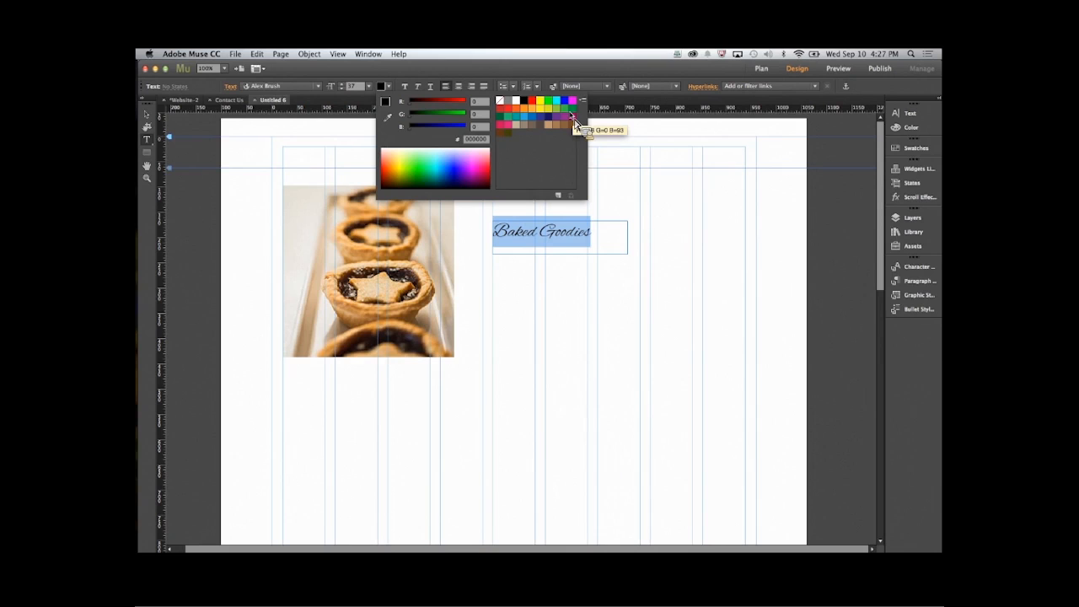
{"action": "left_click", "coordinate": [572, 116]}
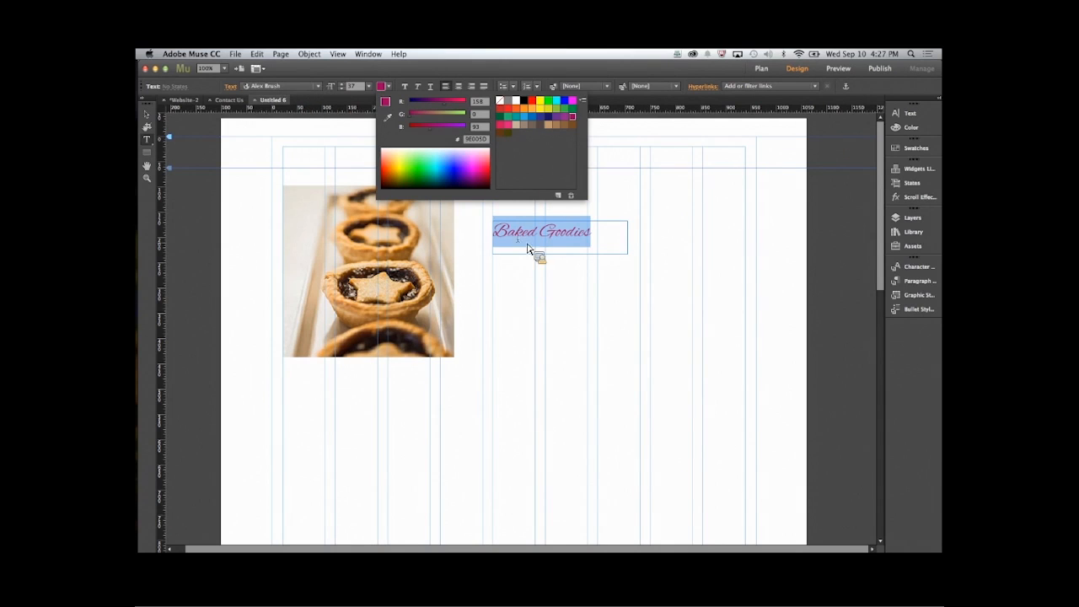
{"action": "left_click", "coordinate": [528, 243]}
{"action": "left_click", "coordinate": [341, 83]}
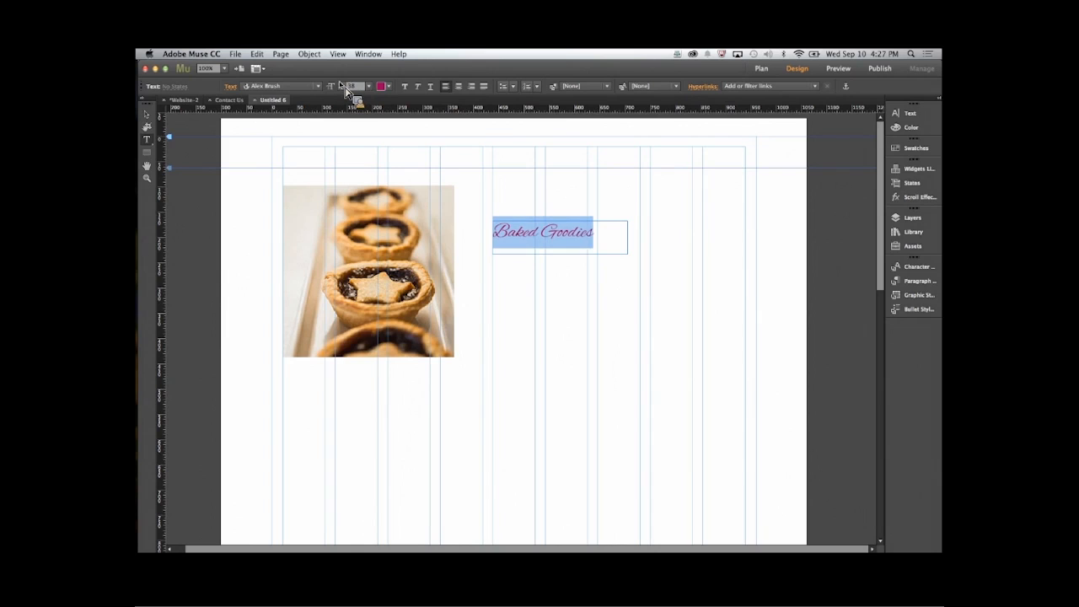
{"action": "left_click", "coordinate": [342, 83]}
{"action": "left_click", "coordinate": [341, 83]}
{"action": "left_click", "coordinate": [341, 83]}
{"action": "left_click", "coordinate": [342, 84]}
{"action": "left_click", "coordinate": [341, 83]}
{"action": "left_click", "coordinate": [342, 83]}
{"action": "left_click", "coordinate": [341, 84]}
{"action": "left_click", "coordinate": [341, 84]}
{"action": "left_click", "coordinate": [341, 84]}
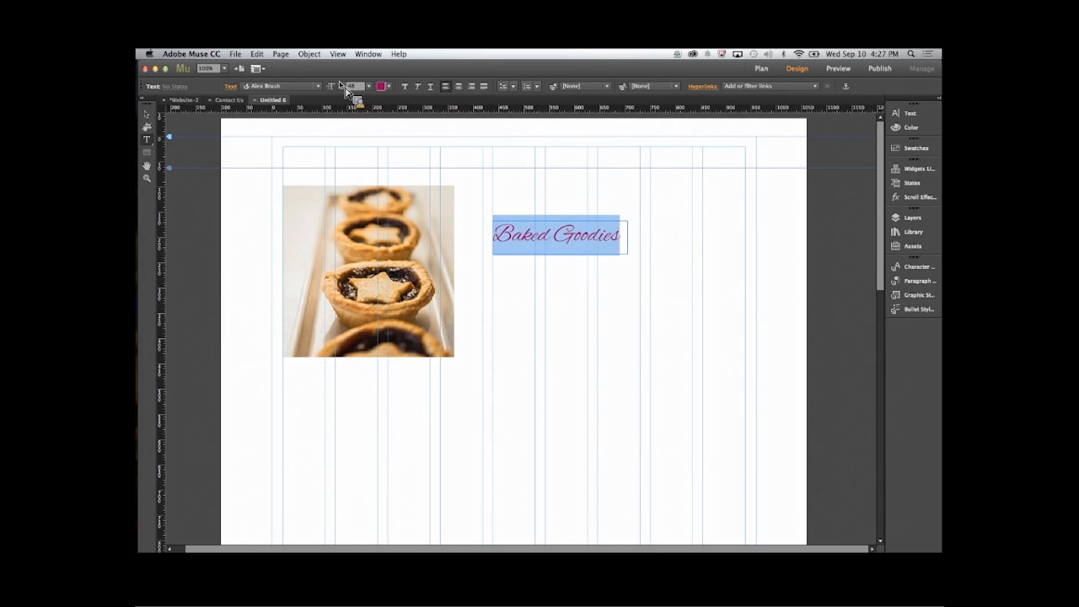
{"action": "left_click", "coordinate": [341, 84]}
{"action": "left_click", "coordinate": [342, 83]}
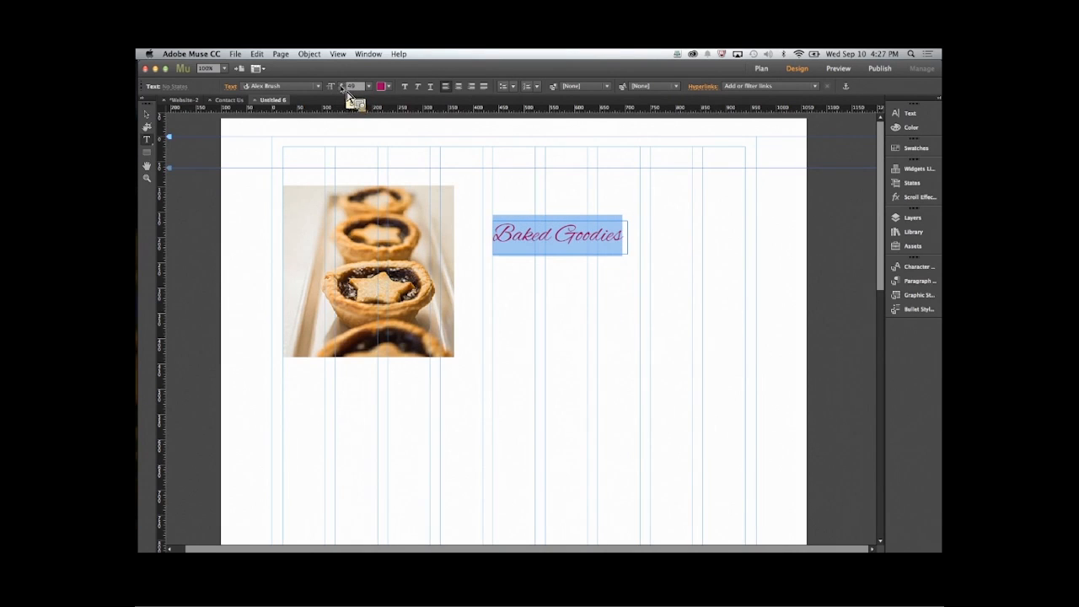
- Duplicate the Baked Goodies text frame and place the copy below the baking image
{"action": "left_click", "coordinate": [147, 113]}
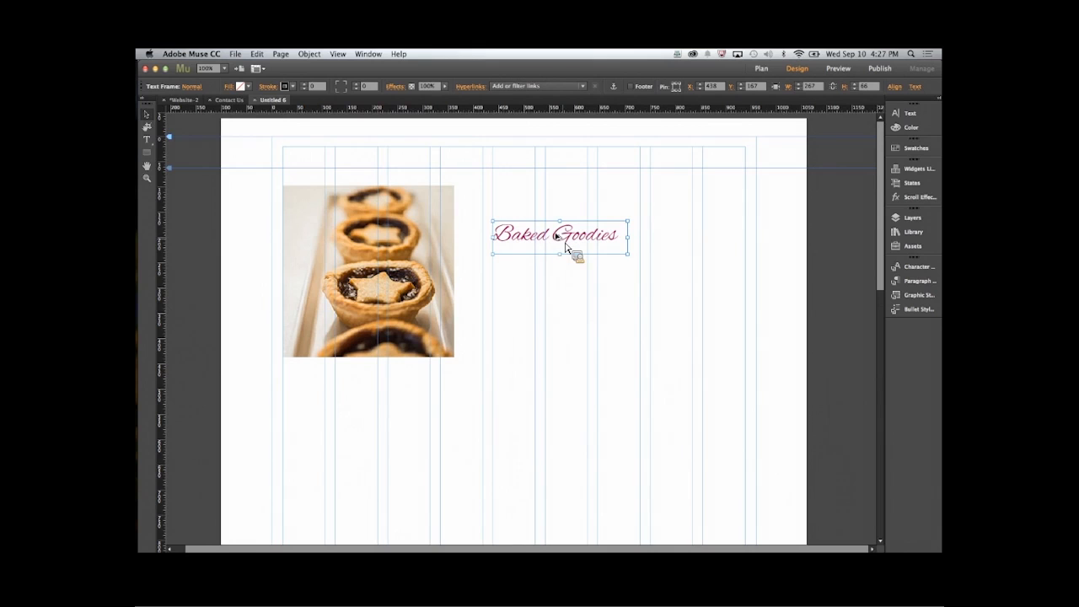
{"action": "left_click_drag", "start_coordinate": [565, 244], "coordinate": [577, 378]}
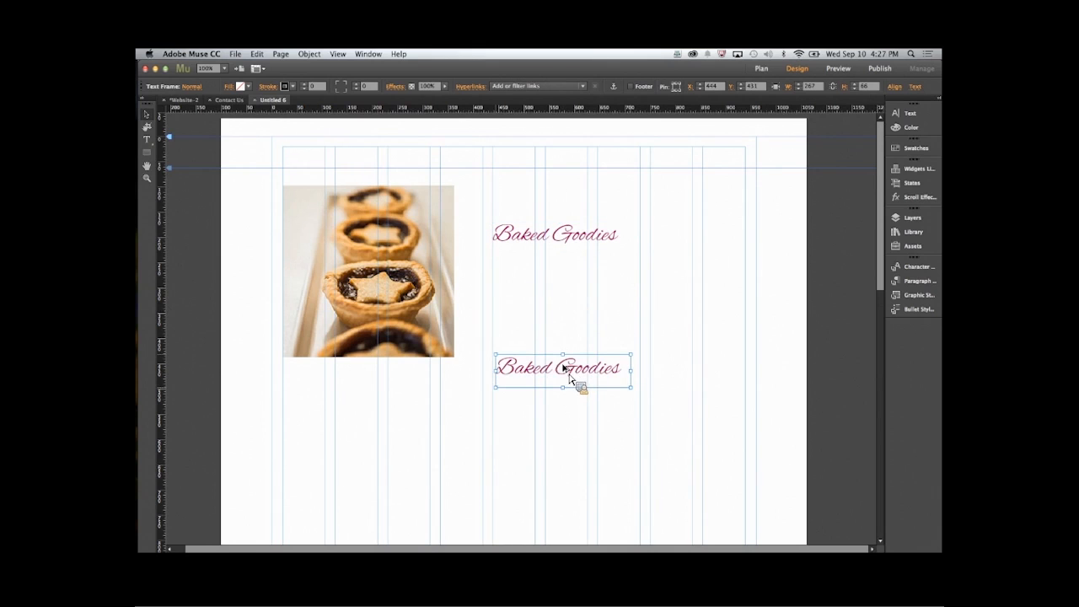
{"action": "left_click_drag", "start_coordinate": [588, 375], "coordinate": [385, 449]}
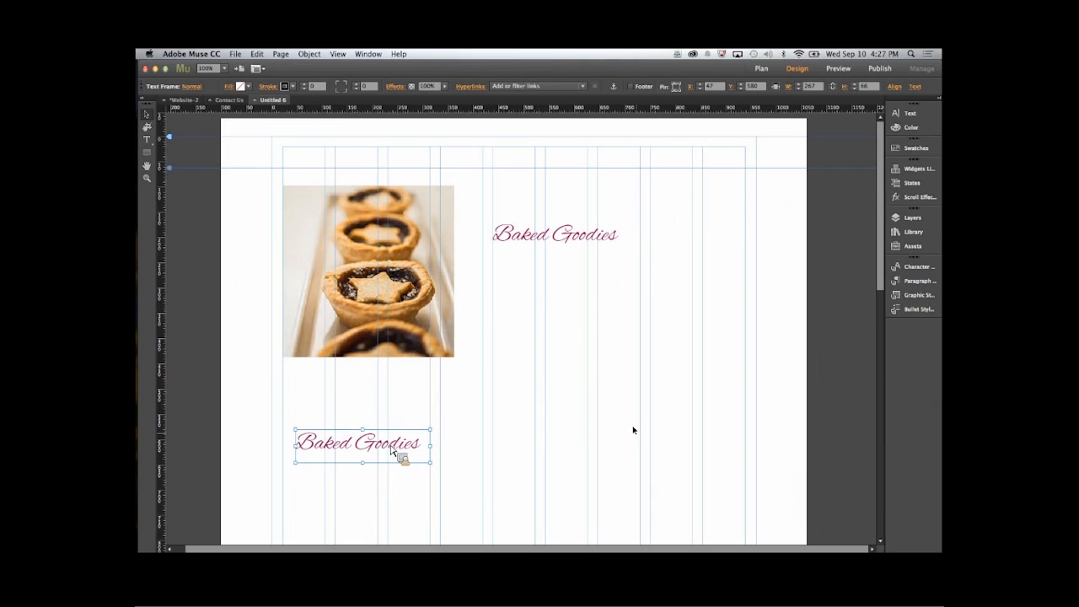
- Place img-drinks.jpg at about 362 px square beside the duplicated heading, against the right page margin
{"action": "left_click", "coordinate": [638, 431]}
{"action": "key", "text": "super+d"}
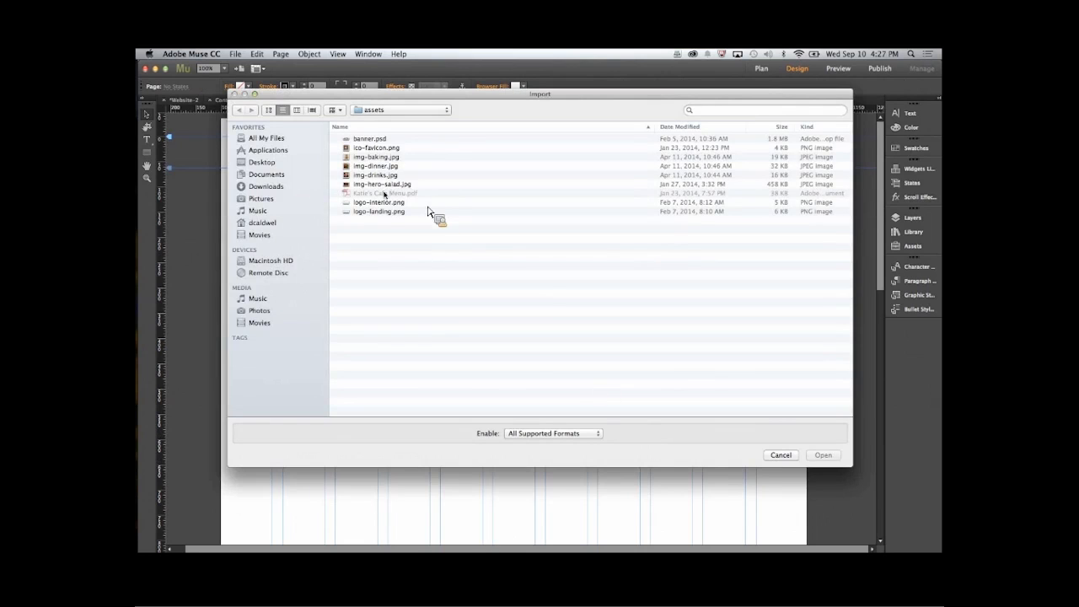
{"action": "double_click", "coordinate": [375, 174]}
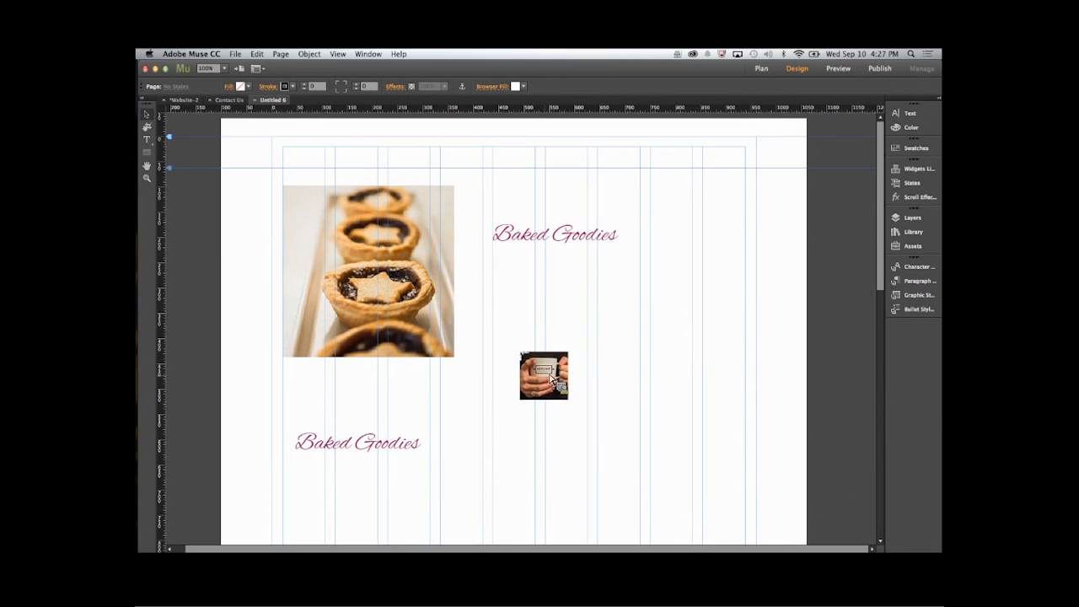
{"action": "left_click_drag", "start_coordinate": [545, 376], "coordinate": [739, 491]}
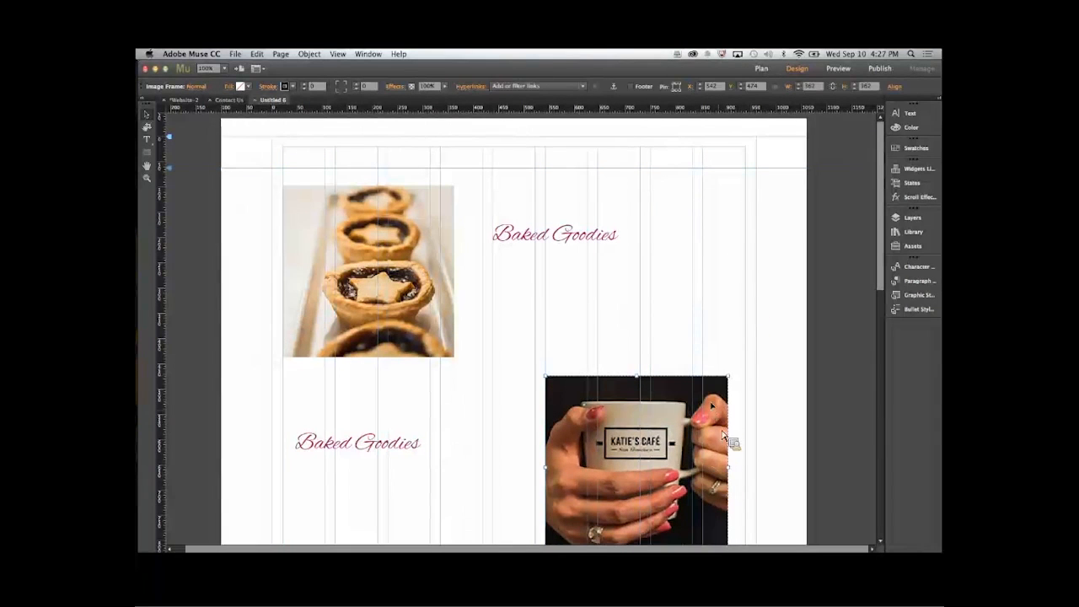
{"action": "left_click_drag", "start_coordinate": [727, 437], "coordinate": [742, 419]}
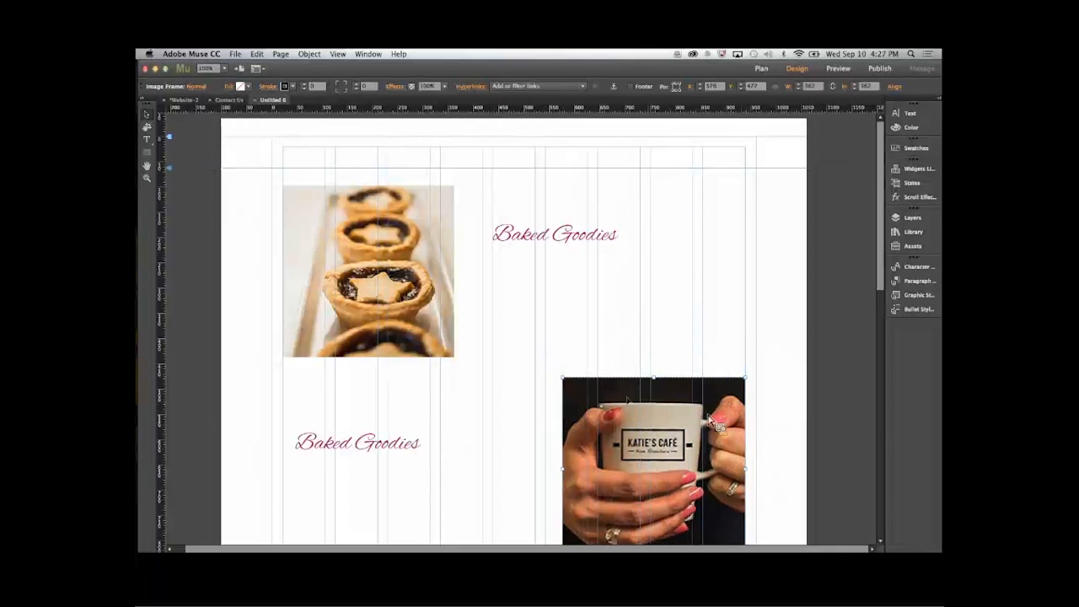
- Adjust the upper Baked Goodies heading's position and move the duplicate closer to the mug image
{"action": "left_click_drag", "start_coordinate": [642, 416], "coordinate": [642, 426]}
{"action": "left_click_drag", "start_coordinate": [539, 437], "coordinate": [537, 357]}
{"action": "left_click", "coordinate": [527, 192]}
{"action": "left_click_drag", "start_coordinate": [527, 192], "coordinate": [522, 197]}
{"action": "left_click_drag", "start_coordinate": [295, 418], "coordinate": [433, 421]}
- Move the mug image and its heading farther down the page to leave a wider gap below the baking image
{"action": "scroll", "coordinate": [532, 299], "scroll_direction": "up", "scroll_amount": 3}
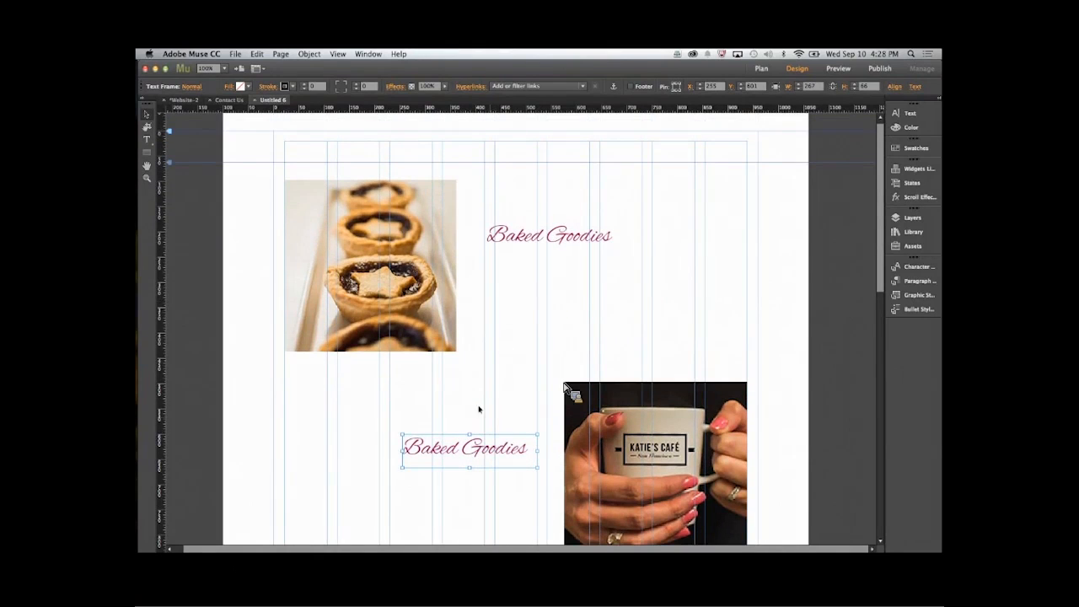
{"action": "left_click", "coordinate": [583, 446], "text": "shift"}
{"action": "left_click_drag", "start_coordinate": [583, 447], "coordinate": [583, 521]}
{"action": "left_click", "coordinate": [782, 420]}
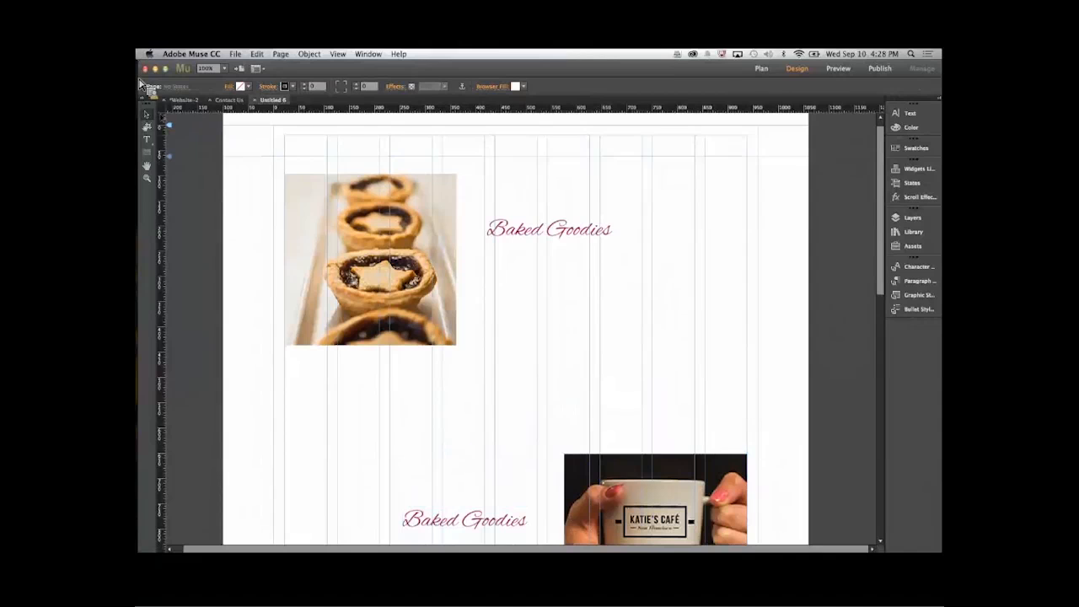
- Draw a rectangle about 916 by 77 px between the two images and fill it purple (93278F)
{"action": "left_click", "coordinate": [148, 153]}
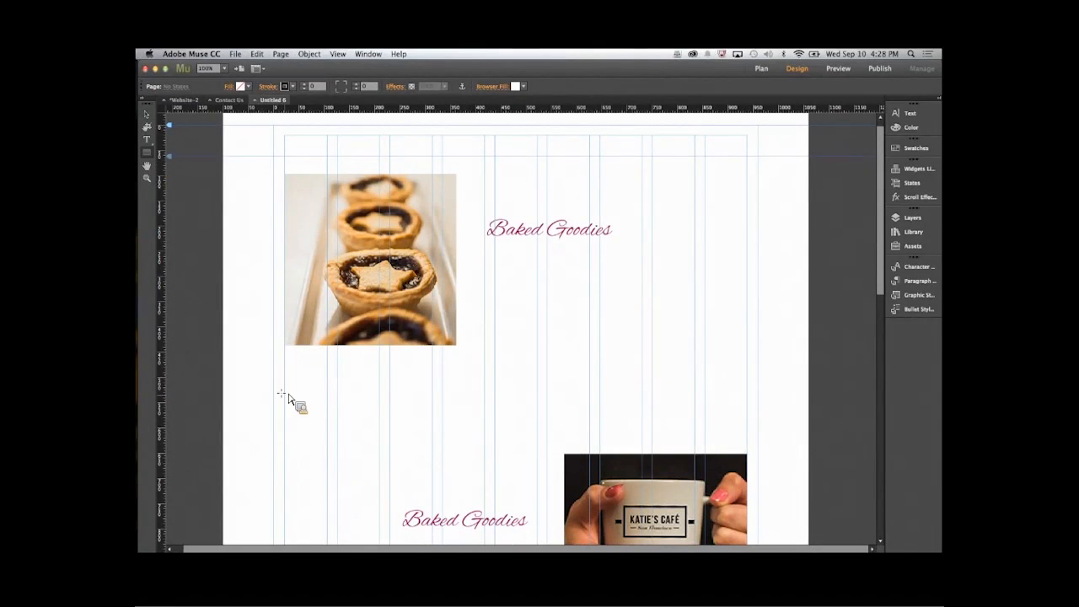
{"action": "mouse_move", "coordinate": [284, 396]}
{"action": "left_mouse_down"}
{"action": "mouse_move", "coordinate": [763, 417]}
{"action": "mouse_move", "coordinate": [747, 436]}
{"action": "left_mouse_up"}
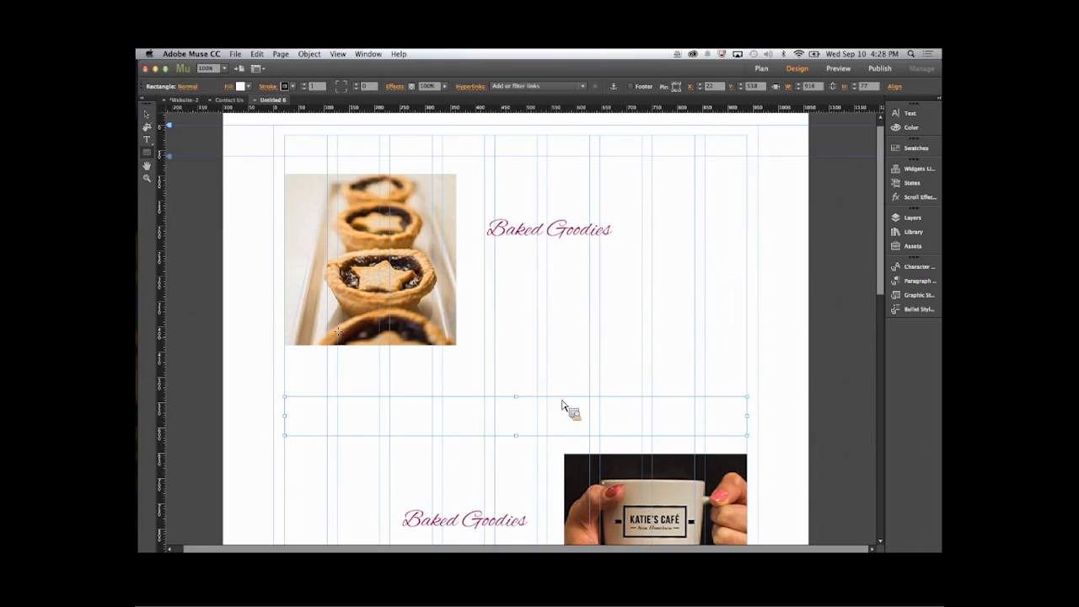
{"action": "left_click", "coordinate": [239, 86]}
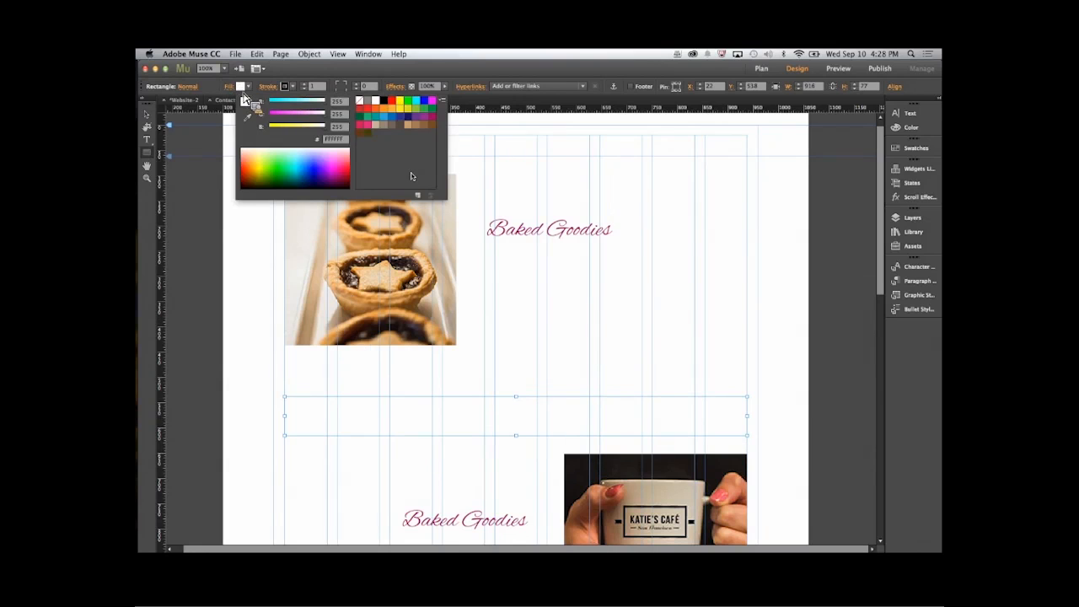
{"action": "left_click", "coordinate": [425, 118]}
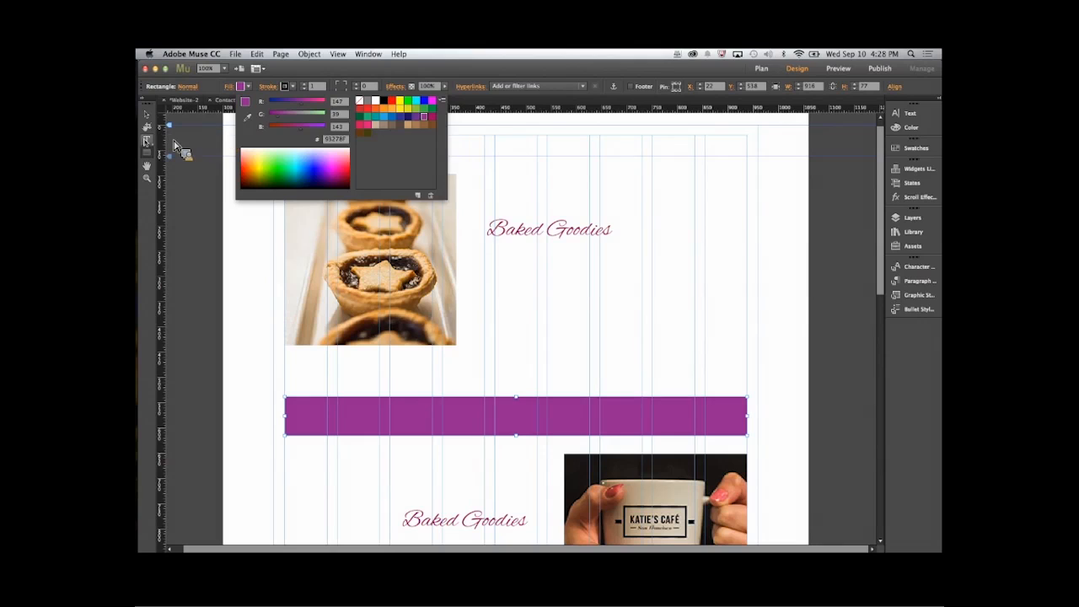
{"action": "left_click", "coordinate": [148, 150]}
{"action": "left_click_drag", "start_coordinate": [365, 409], "coordinate": [685, 428]}
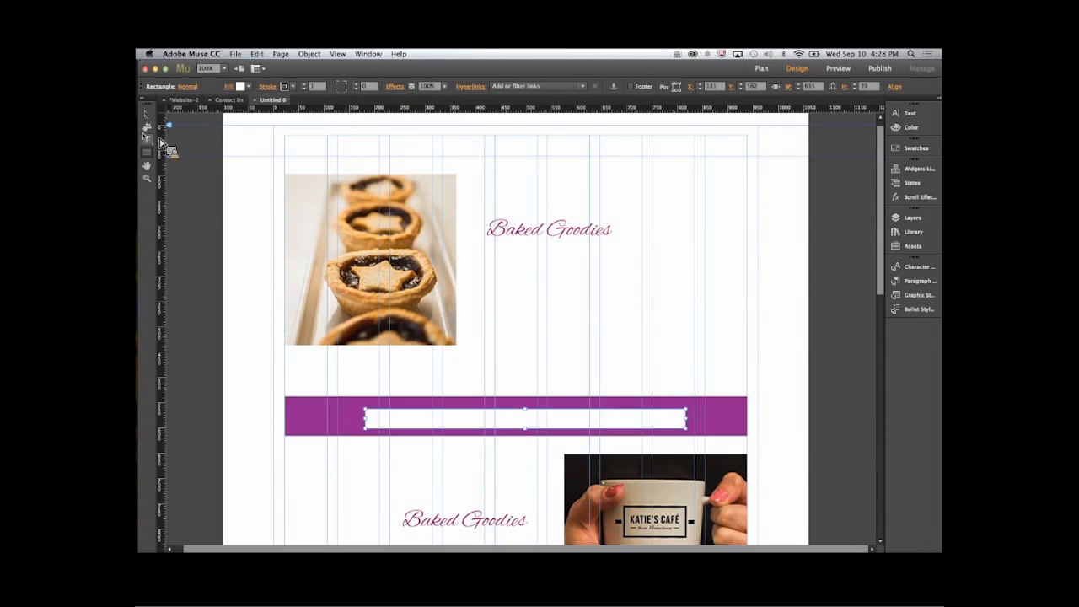
{"action": "left_click", "coordinate": [146, 140]}
{"action": "key", "text": "Delete"}
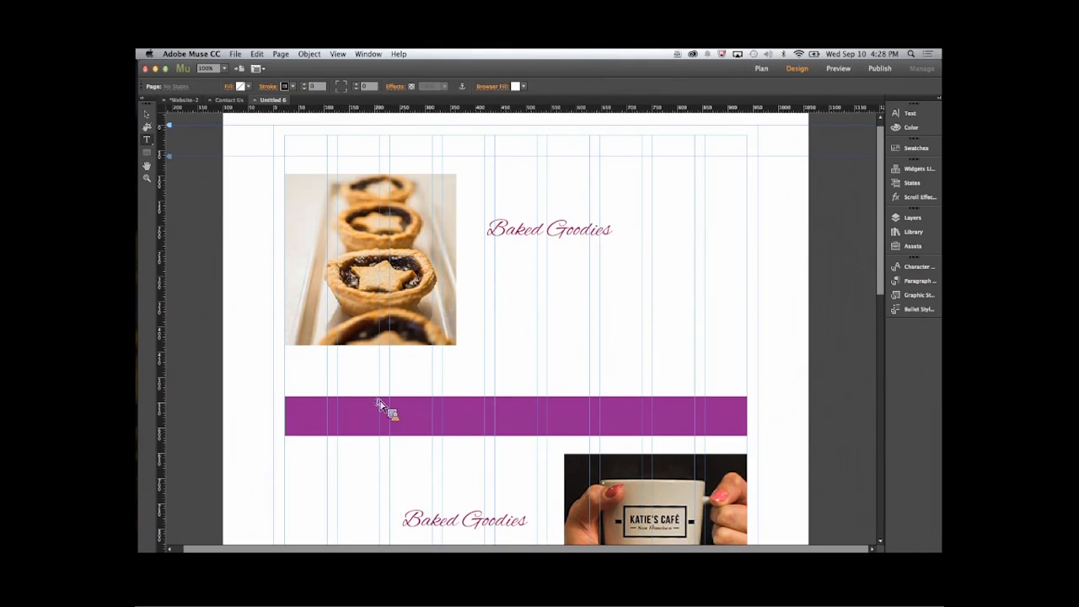
- Add a text frame on the purple bar reading "You Can't Resist" and center its text
{"action": "left_click_drag", "start_coordinate": [351, 410], "coordinate": [684, 431]}
{"action": "type", "text": "You Can't Resist"}
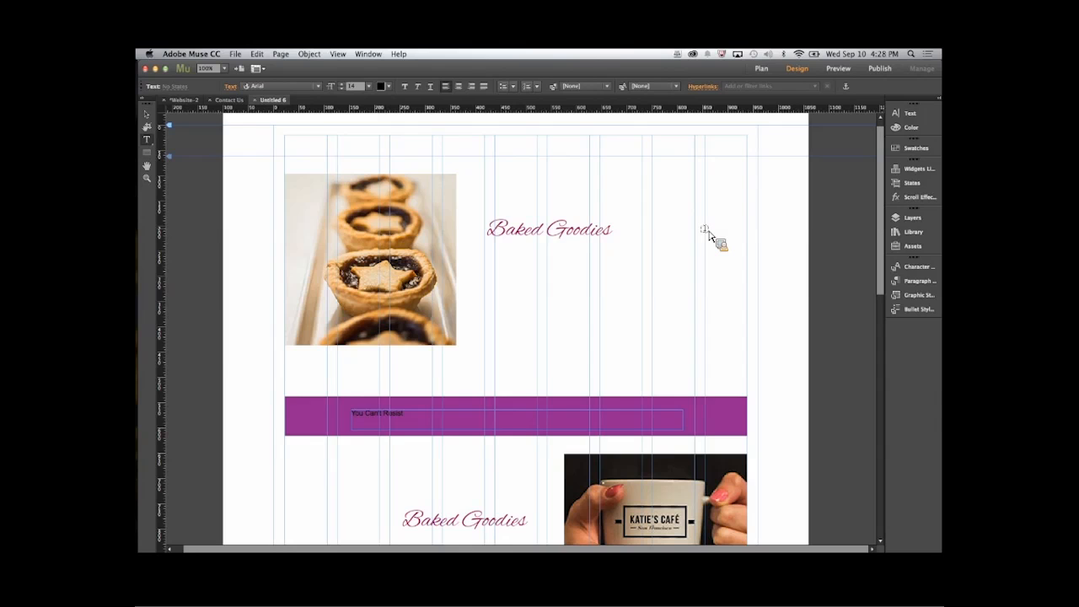
{"action": "key", "text": "super+a"}
{"action": "left_click", "coordinate": [457, 86]}
- Set the You Can't Resist text in Alex Brush at size 50 and fit its frame's position within the purple bar
{"action": "left_click", "coordinate": [289, 87]}
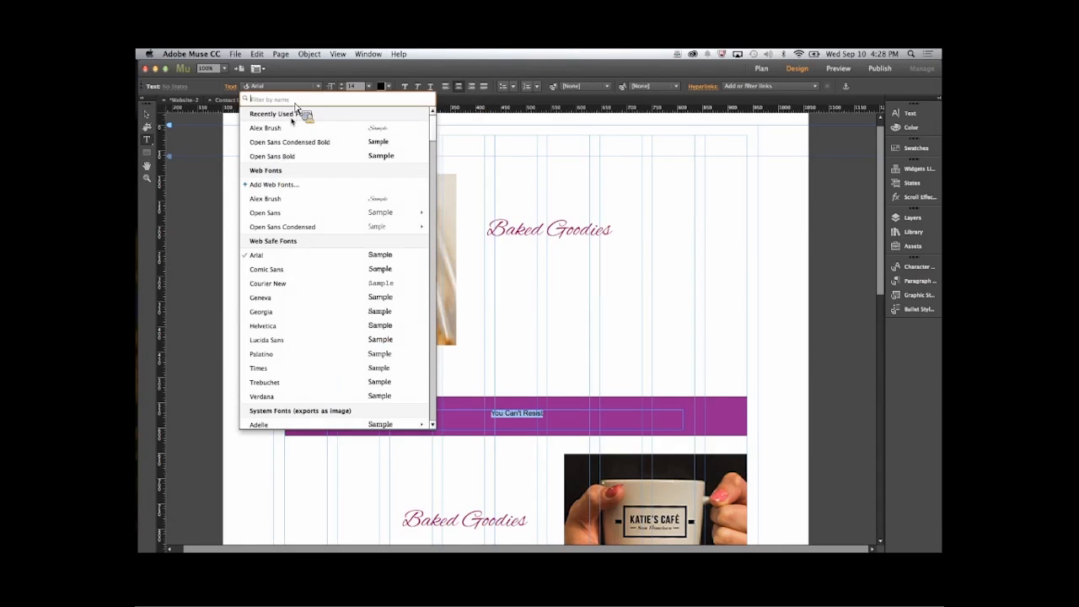
{"action": "left_click", "coordinate": [297, 125]}
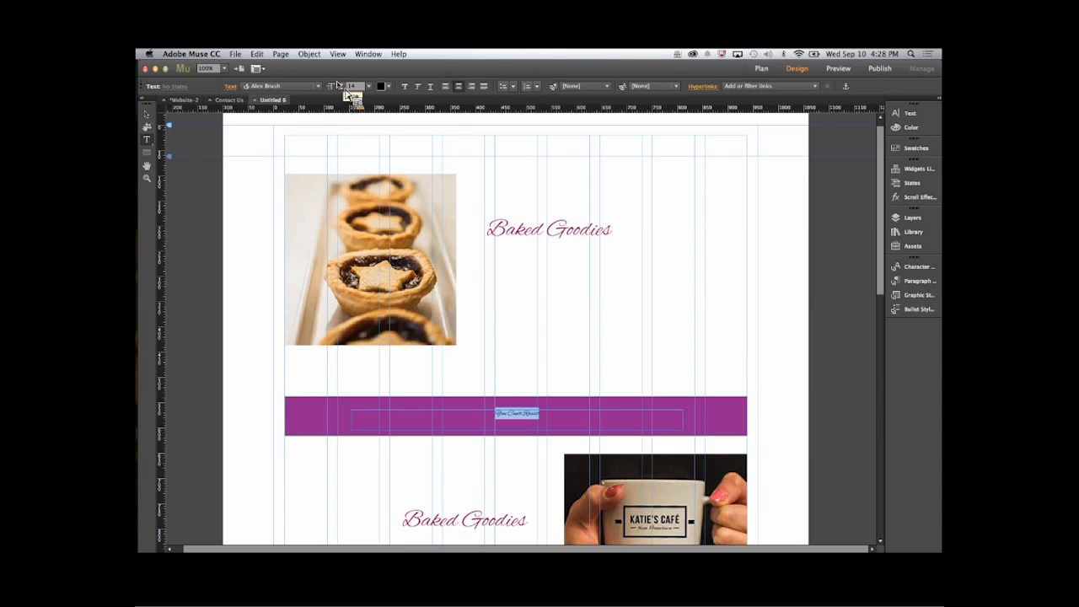
{"action": "left_click", "coordinate": [341, 84]}
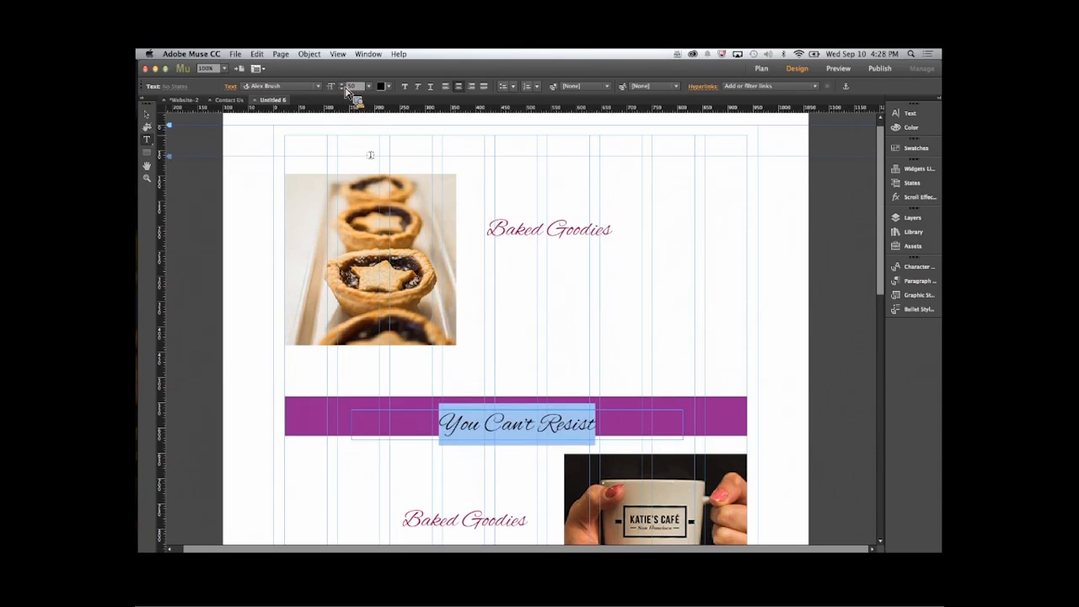
{"action": "left_click", "coordinate": [146, 113]}
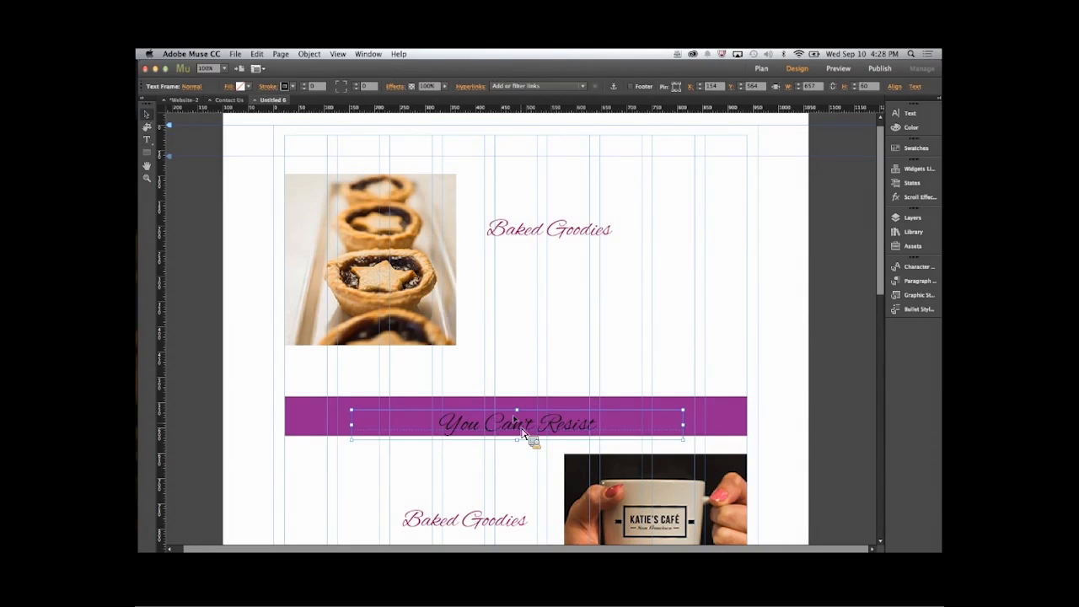
{"action": "left_click_drag", "start_coordinate": [530, 433], "coordinate": [528, 429]}
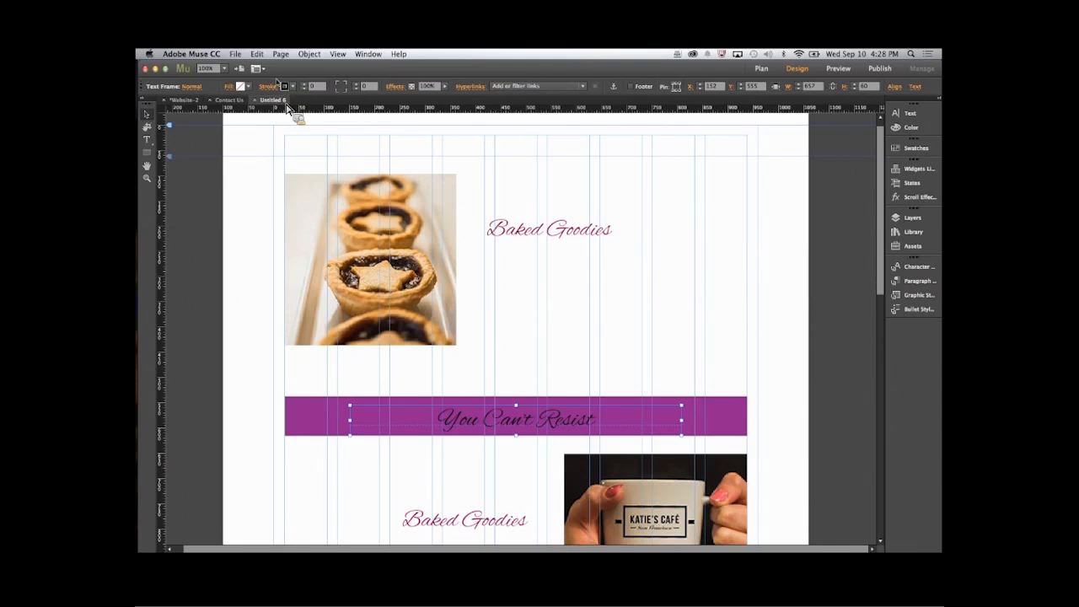
- Color the You Can't Resist text white and shift its frame slightly up and left on the purple bar, to X 142, Y 547
{"action": "left_click", "coordinate": [146, 139]}
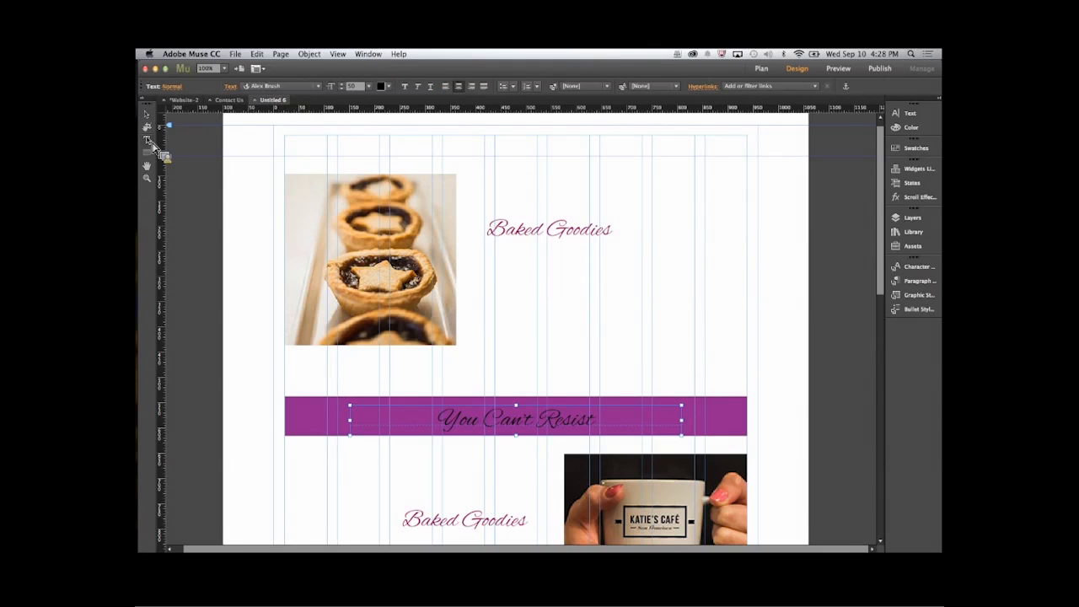
{"action": "triple_click", "coordinate": [525, 424]}
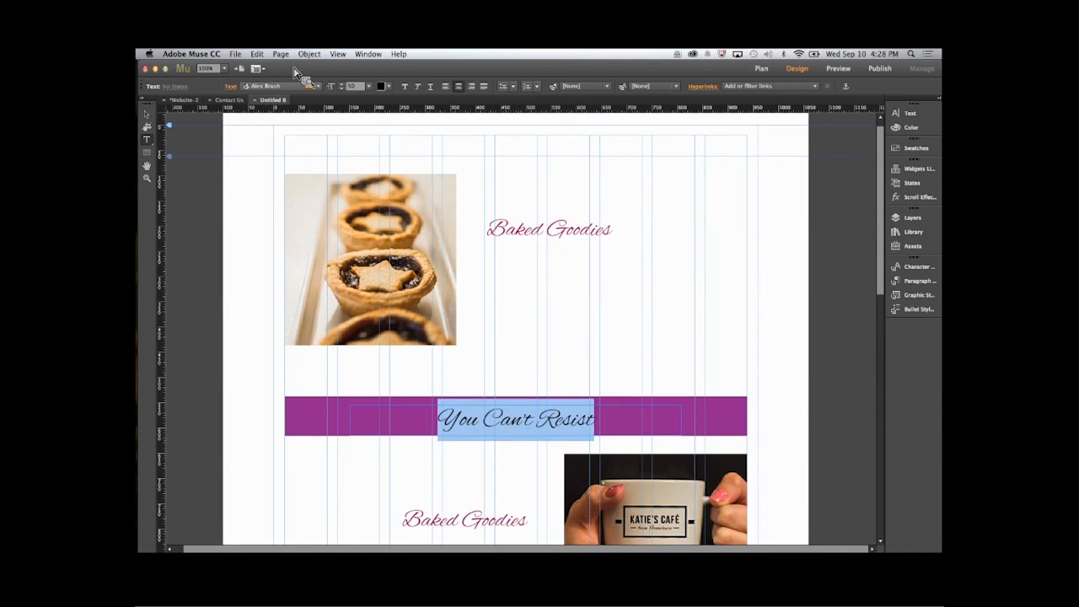
{"action": "left_click", "coordinate": [381, 86]}
{"action": "left_click", "coordinate": [516, 101]}
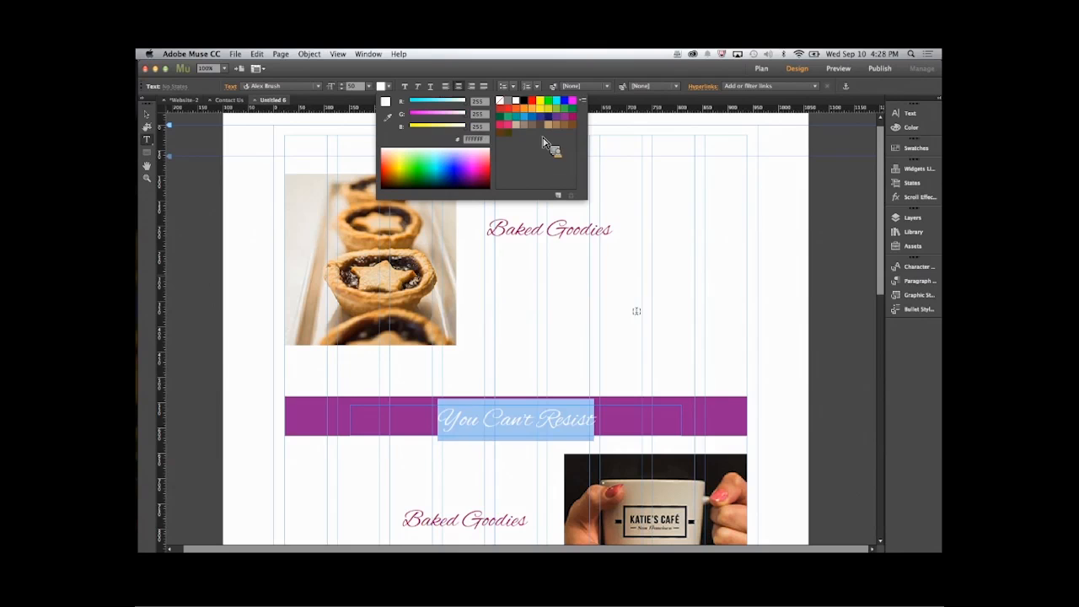
{"action": "left_click", "coordinate": [167, 119]}
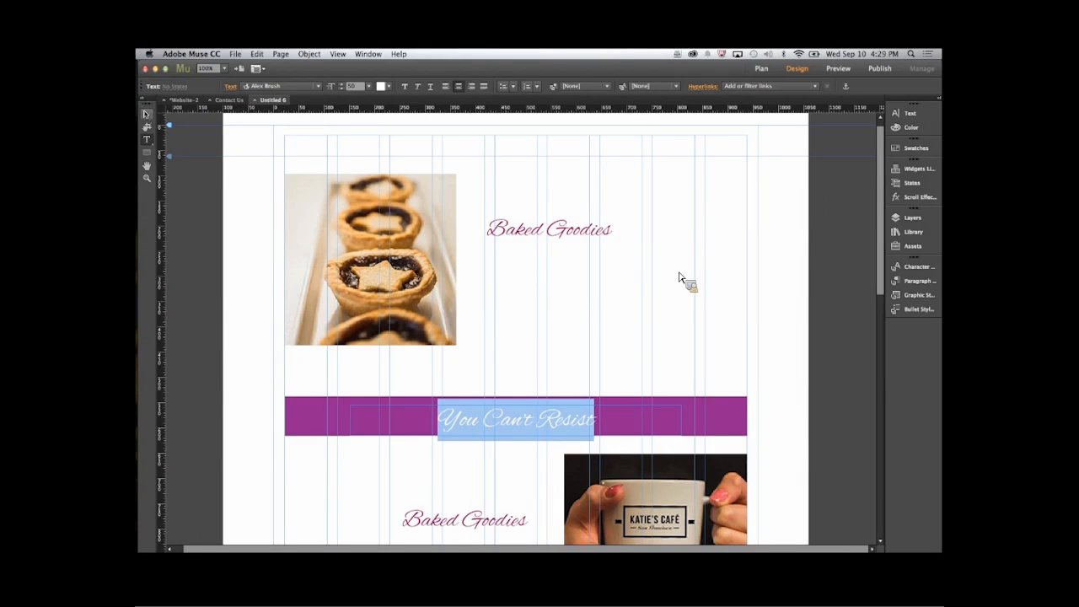
{"action": "key", "text": "Escape"}
{"action": "left_click", "coordinate": [758, 332]}
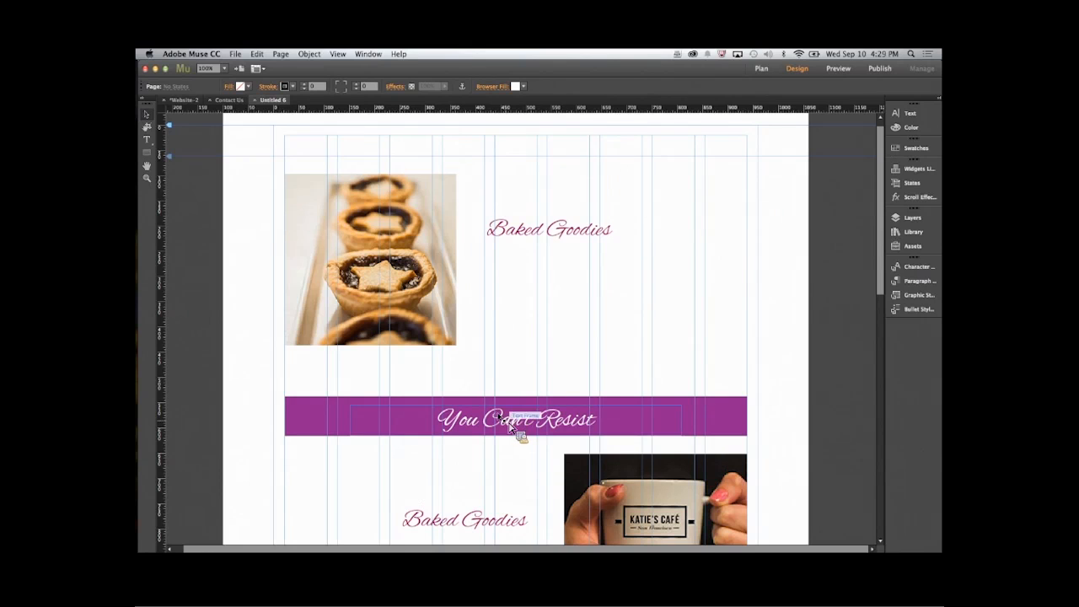
{"action": "left_click_drag", "start_coordinate": [509, 427], "coordinate": [506, 426]}
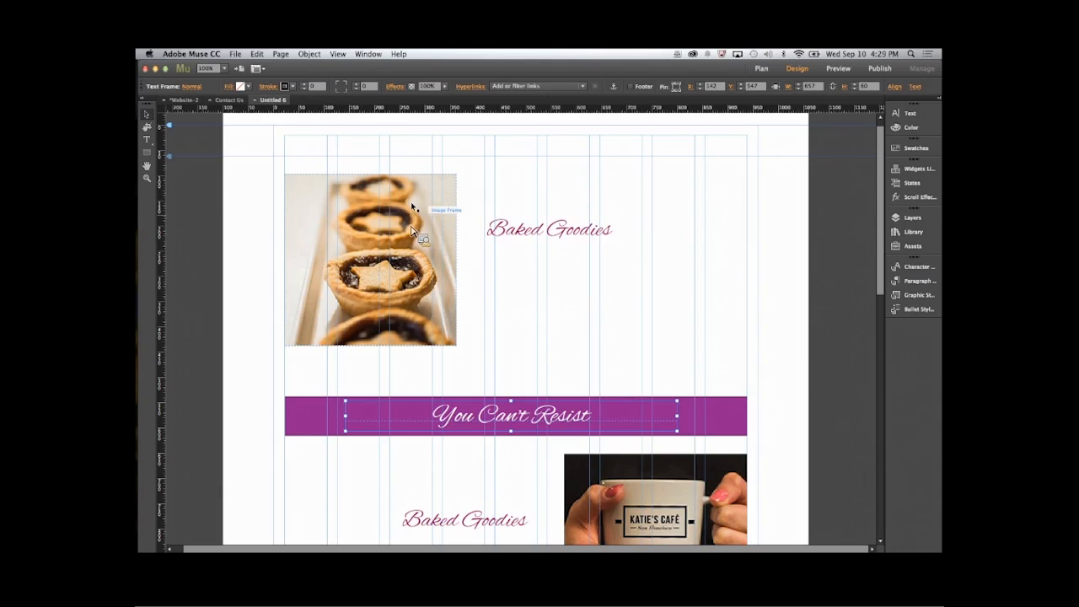
- Move the Baked Goodies heading beside the baking image across to the page's right margin guide, and open its scroll effect settings
{"action": "scroll", "coordinate": [674, 434], "scroll_direction": "down", "scroll_amount": 3}
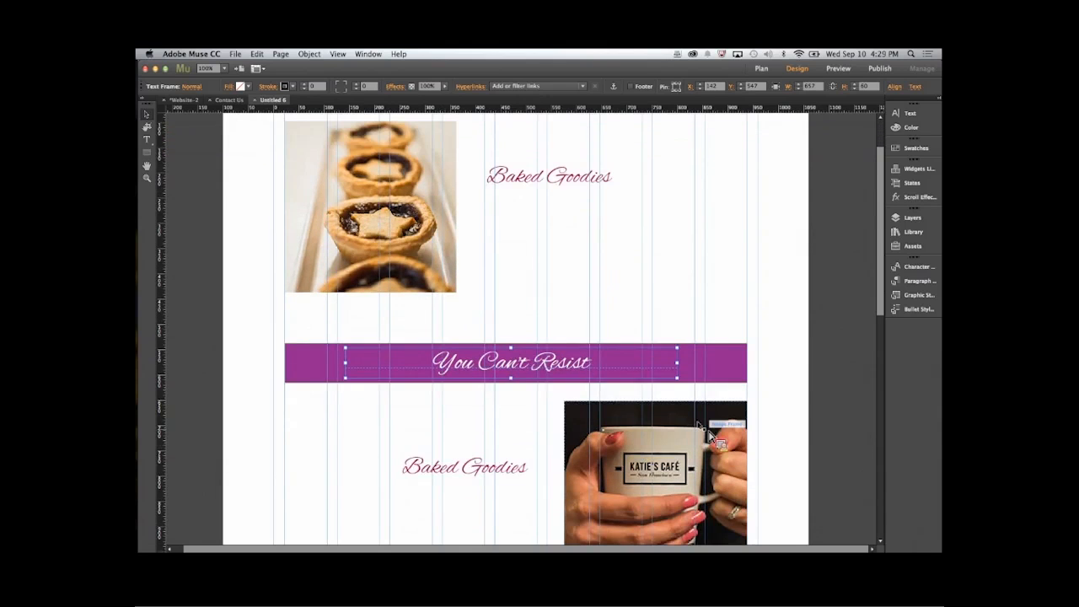
{"action": "scroll", "coordinate": [710, 439], "scroll_direction": "down", "scroll_amount": 6}
{"action": "scroll", "coordinate": [710, 438], "scroll_direction": "down", "scroll_amount": 6}
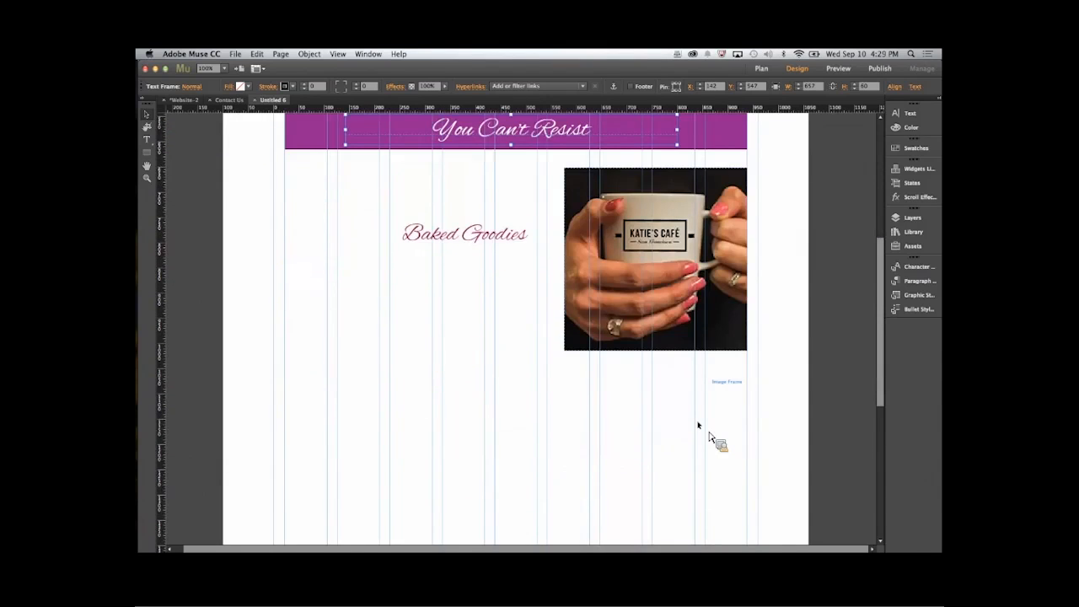
{"action": "scroll", "coordinate": [712, 439], "scroll_direction": "up", "scroll_amount": 14}
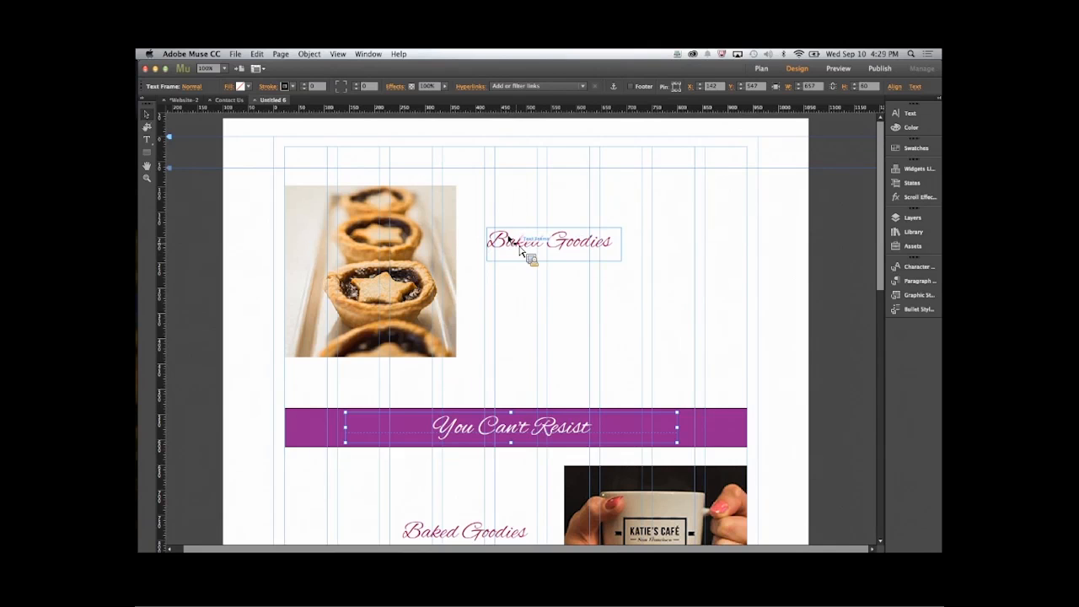
{"action": "left_click_drag", "start_coordinate": [520, 247], "coordinate": [642, 245]}
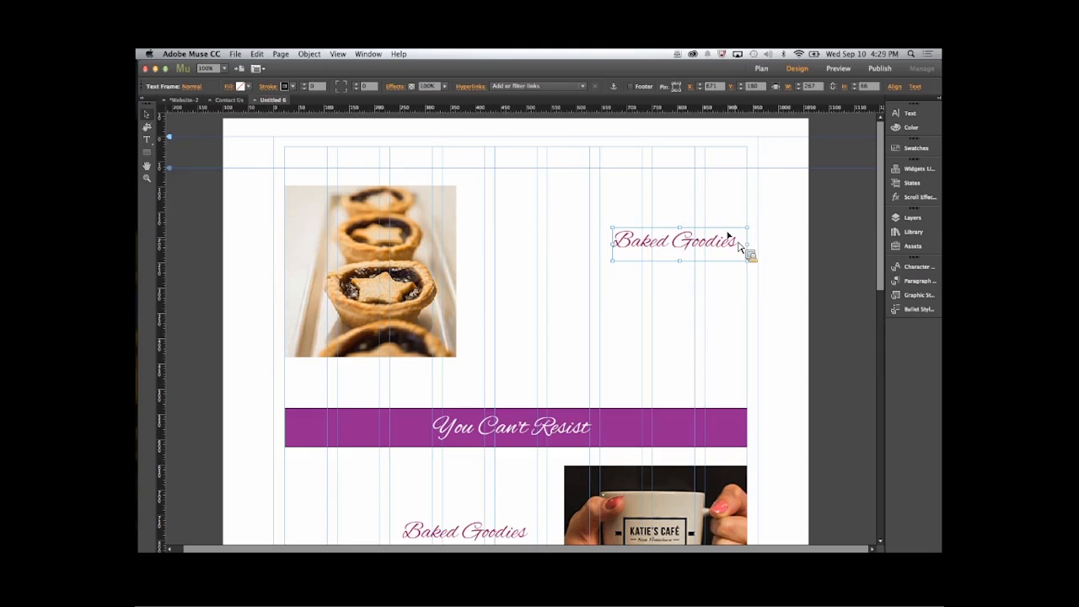
{"action": "left_click", "coordinate": [919, 197]}
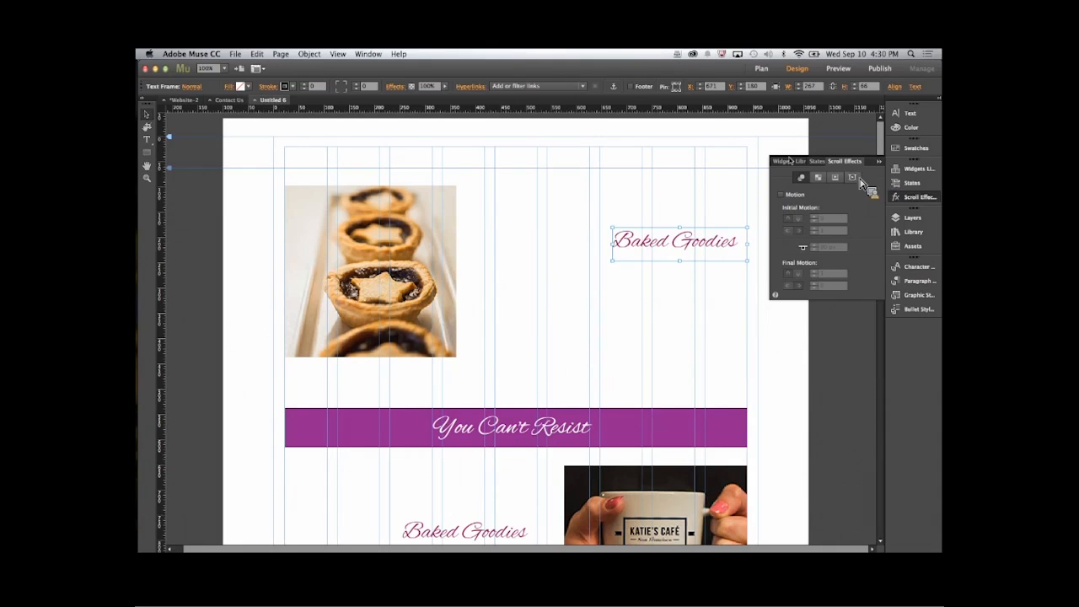
- Enable scroll motion on the upper Baked Goodies heading with key position 0 px, initial vertical speed 1 and leftward final horizontal speed 1.2
{"action": "left_click", "coordinate": [781, 194]}
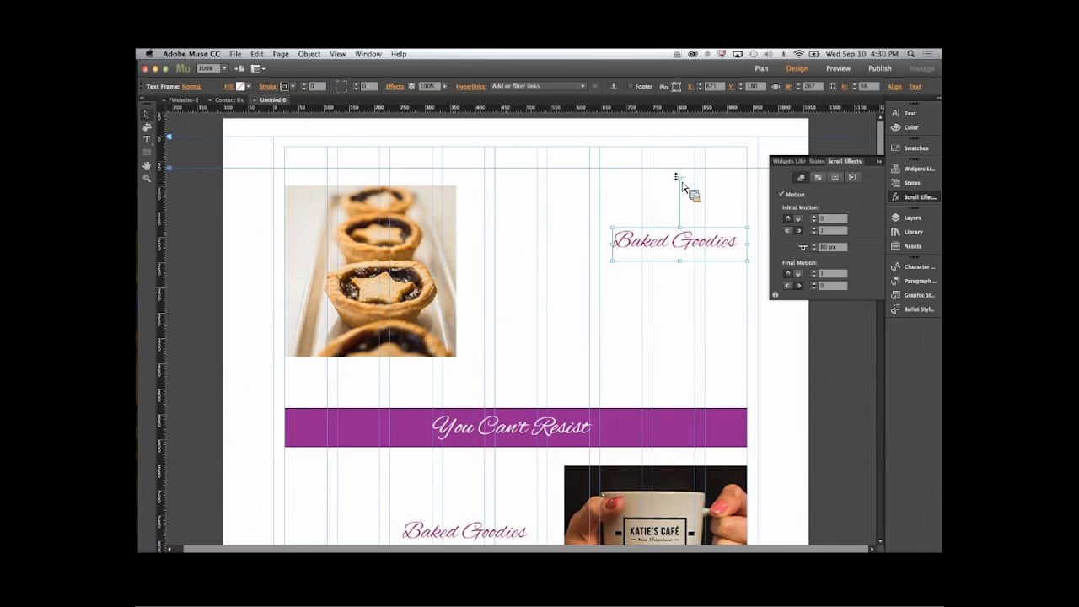
{"action": "left_click_drag", "start_coordinate": [682, 182], "coordinate": [689, 160]}
{"action": "left_click", "coordinate": [831, 218]}
{"action": "left_click_drag", "start_coordinate": [684, 165], "coordinate": [682, 144]}
{"action": "left_click", "coordinate": [789, 287]}
{"action": "left_click", "coordinate": [865, 267]}
{"action": "left_click", "coordinate": [233, 221]}
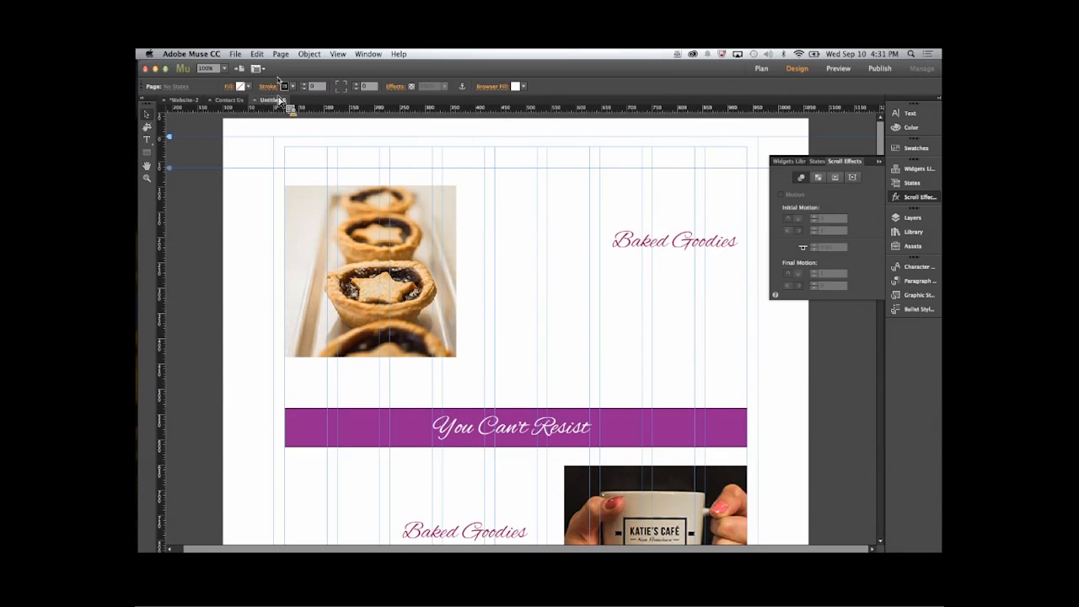
- Preview the page in the browser, examine how the Baked Goodies heading moves while scrolling, and return to Muse
{"action": "left_click", "coordinate": [235, 53]}
{"action": "left_click", "coordinate": [257, 238]}
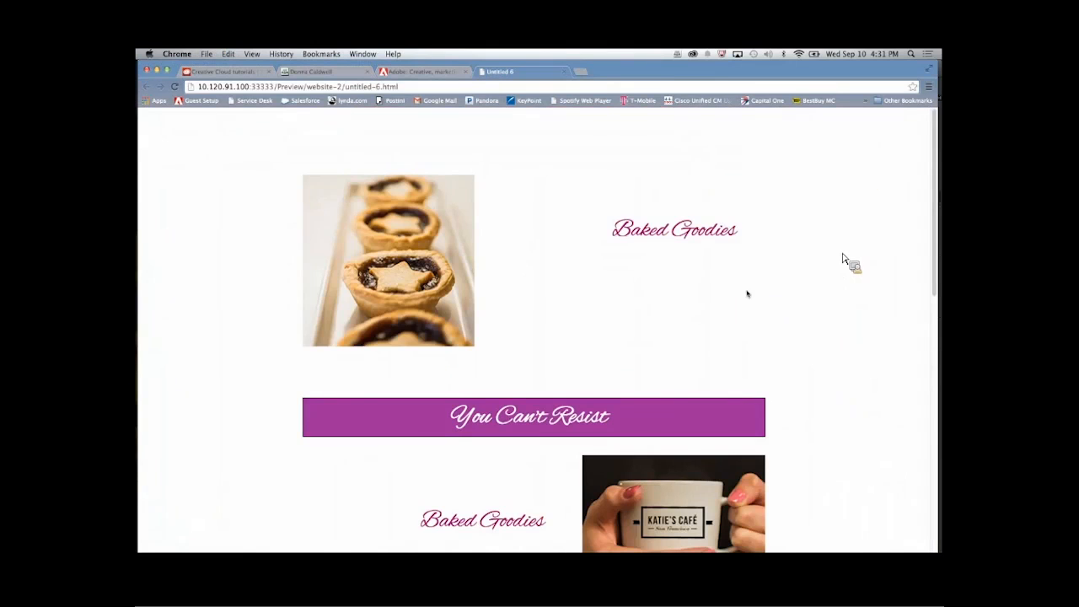
{"action": "scroll", "coordinate": [851, 334], "scroll_direction": "down", "scroll_amount": 1}
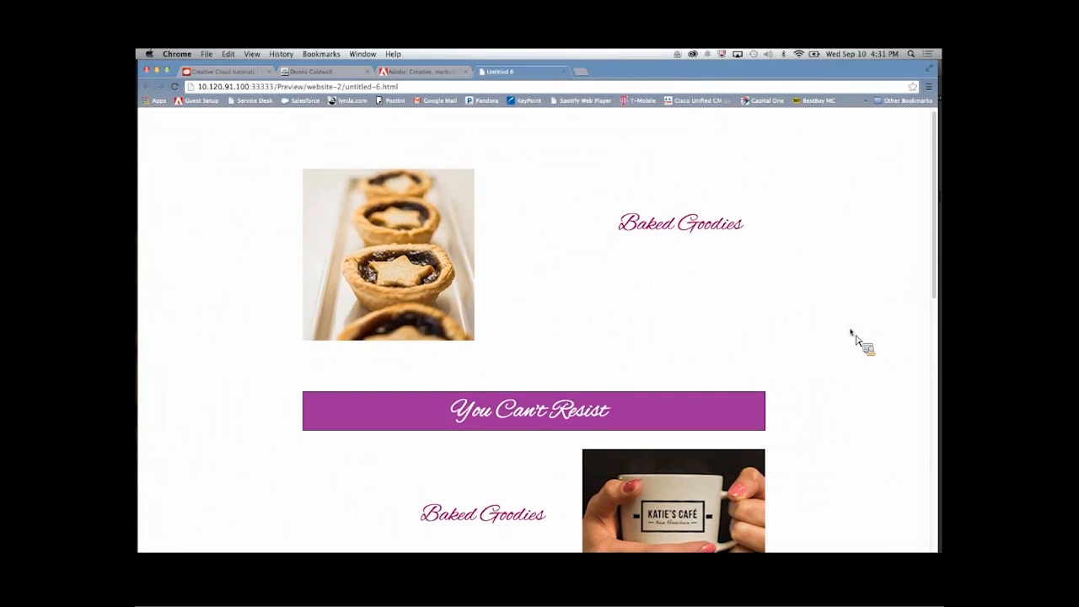
{"action": "scroll", "coordinate": [851, 334], "scroll_direction": "down", "scroll_amount": 5}
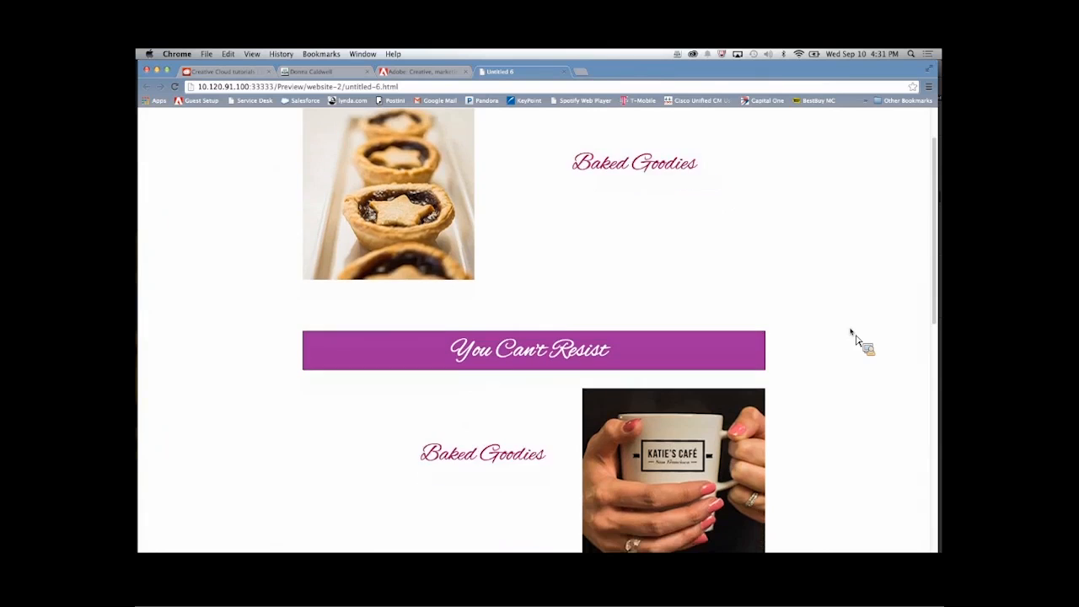
{"action": "scroll", "coordinate": [851, 334], "scroll_direction": "up", "scroll_amount": 5}
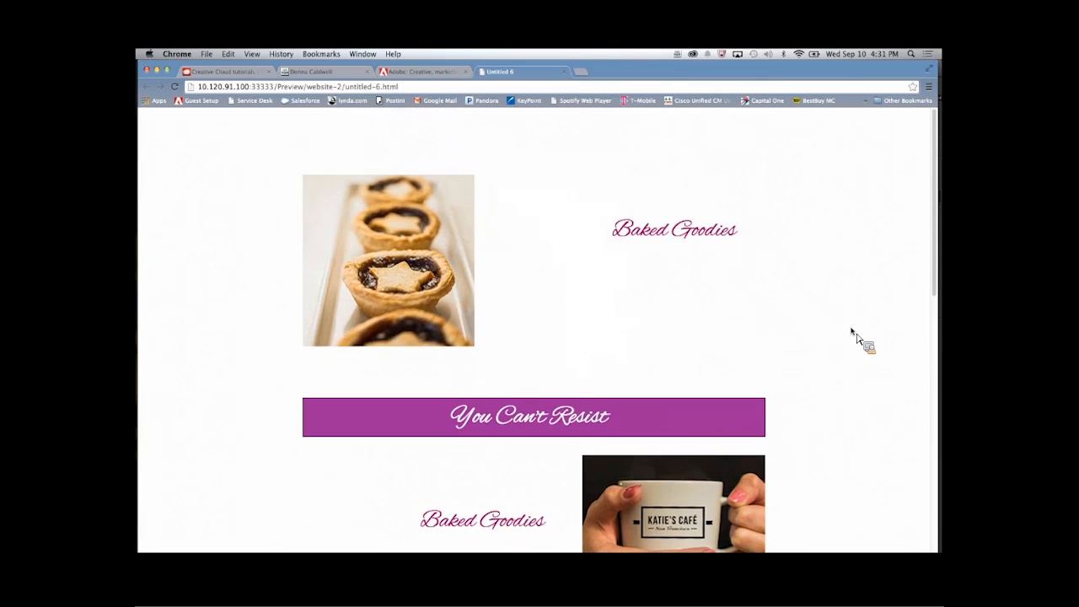
{"action": "scroll", "coordinate": [851, 335], "scroll_direction": "down", "scroll_amount": 4}
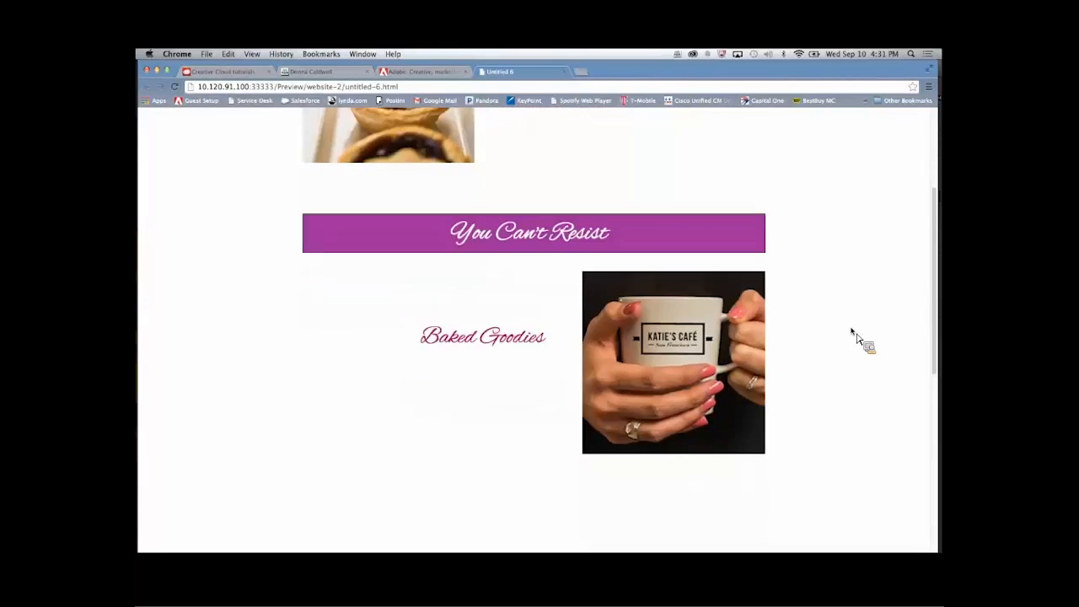
{"action": "scroll", "coordinate": [851, 334], "scroll_direction": "up", "scroll_amount": 4}
{"action": "scroll", "coordinate": [852, 334], "scroll_direction": "down", "scroll_amount": 8}
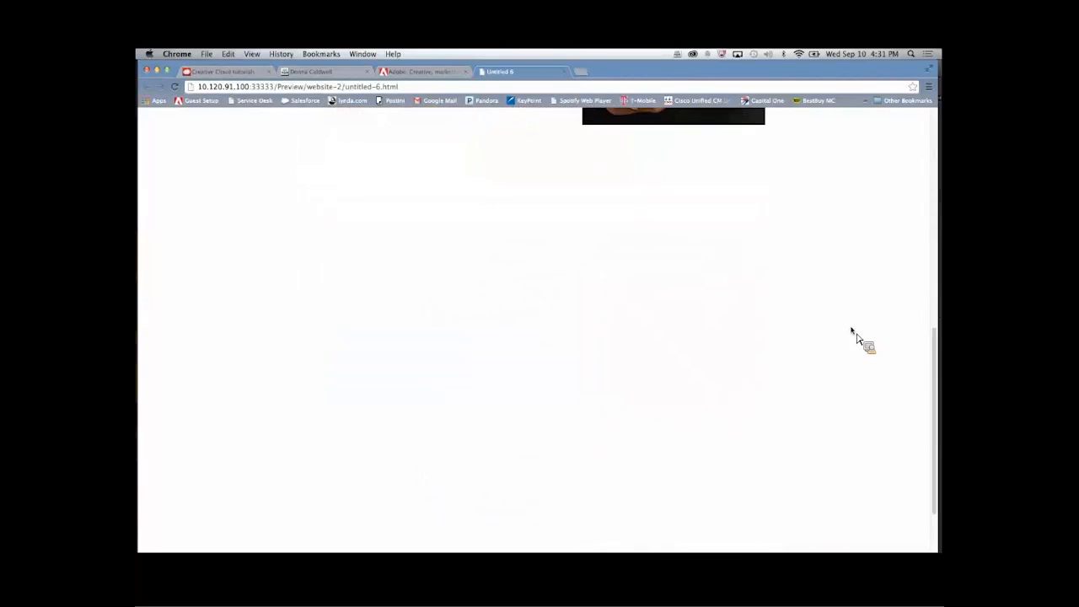
{"action": "scroll", "coordinate": [851, 334], "scroll_direction": "up", "scroll_amount": 8}
{"action": "mouse_move", "coordinate": [141, 197]}
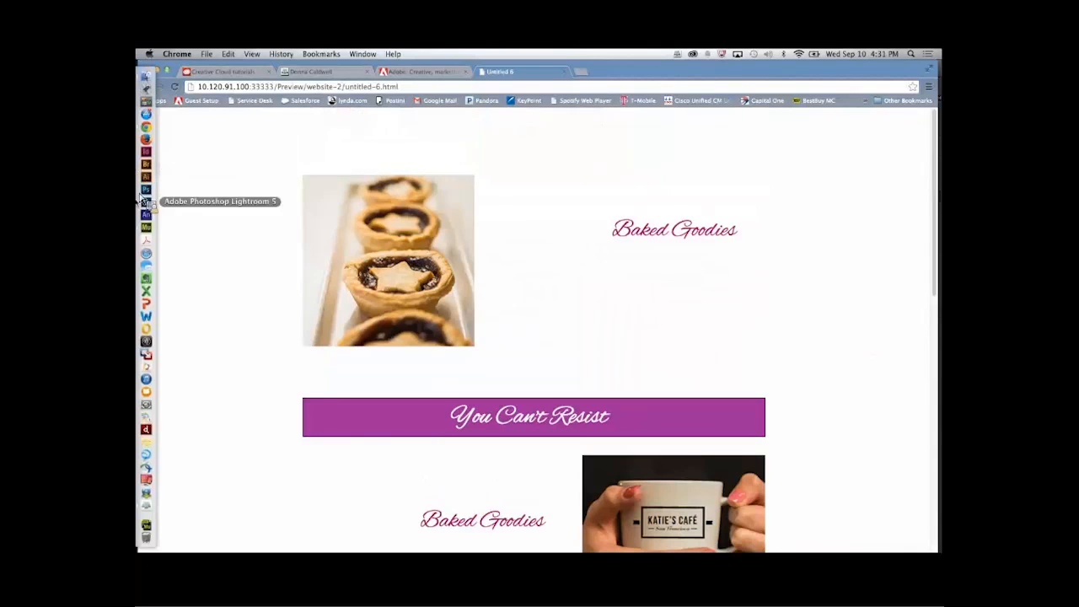
{"action": "left_click", "coordinate": [146, 227]}
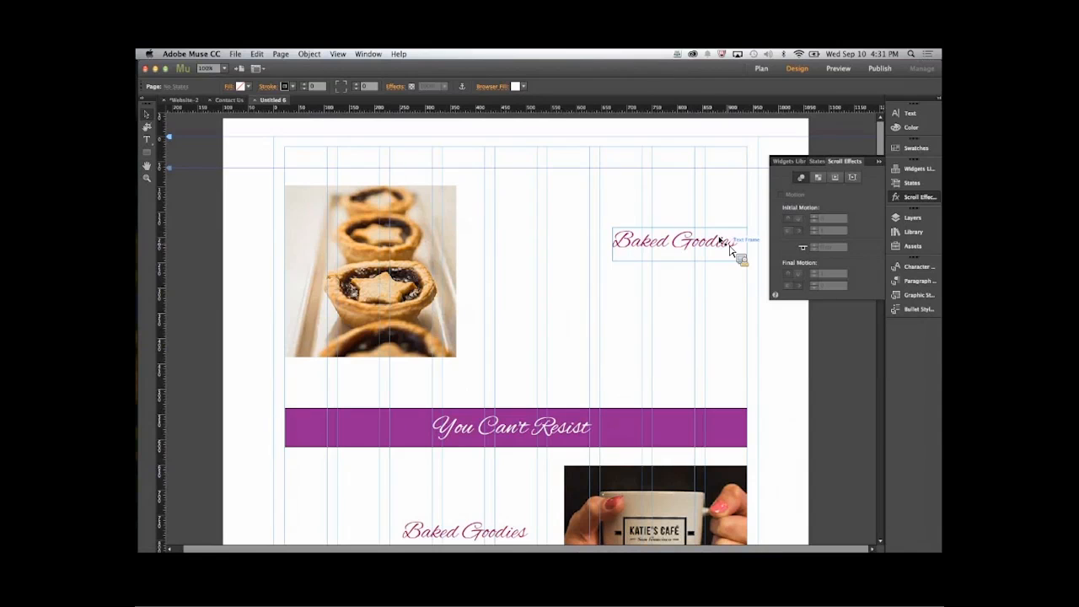
- Center the upper Baked Goodies heading's text and raise its motion key position to -36 px
{"action": "triple_click", "coordinate": [723, 242]}
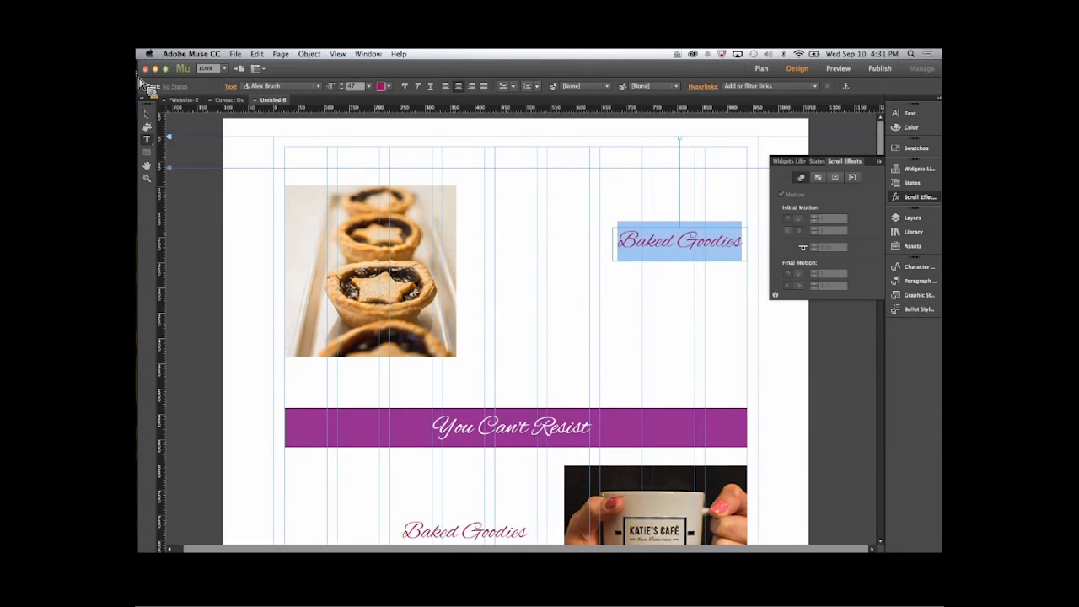
{"action": "left_click", "coordinate": [147, 114]}
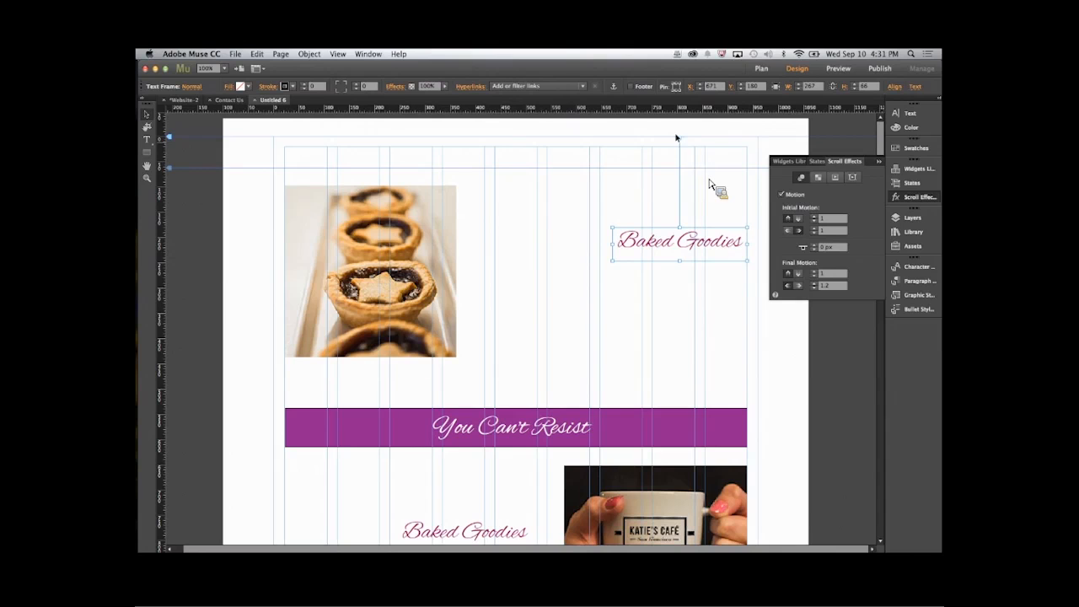
{"action": "left_click_drag", "start_coordinate": [680, 140], "coordinate": [683, 140]}
{"action": "left_click_drag", "start_coordinate": [684, 134], "coordinate": [684, 132]}
{"action": "left_click", "coordinate": [879, 161]}
{"action": "mouse_move", "coordinate": [878, 161]}
{"action": "left_mouse_down"}
{"action": "mouse_move", "coordinate": [878, 172]}
{"action": "mouse_move", "coordinate": [878, 153]}
{"action": "left_mouse_up"}
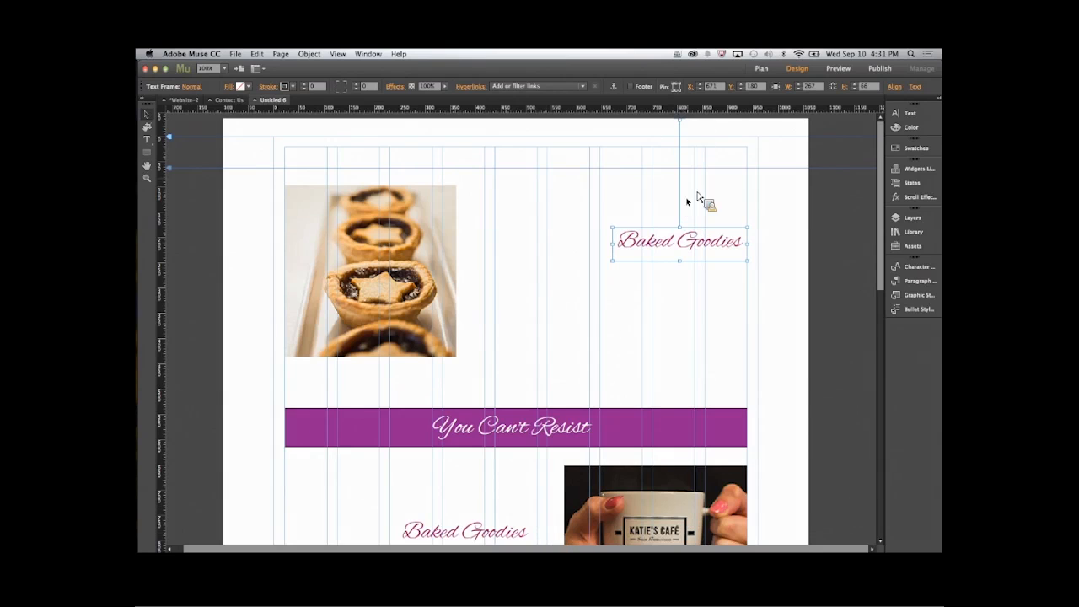
- Set the upper Baked Goodies heading's final horizontal motion speed to 1.3
{"action": "left_click", "coordinate": [469, 539]}
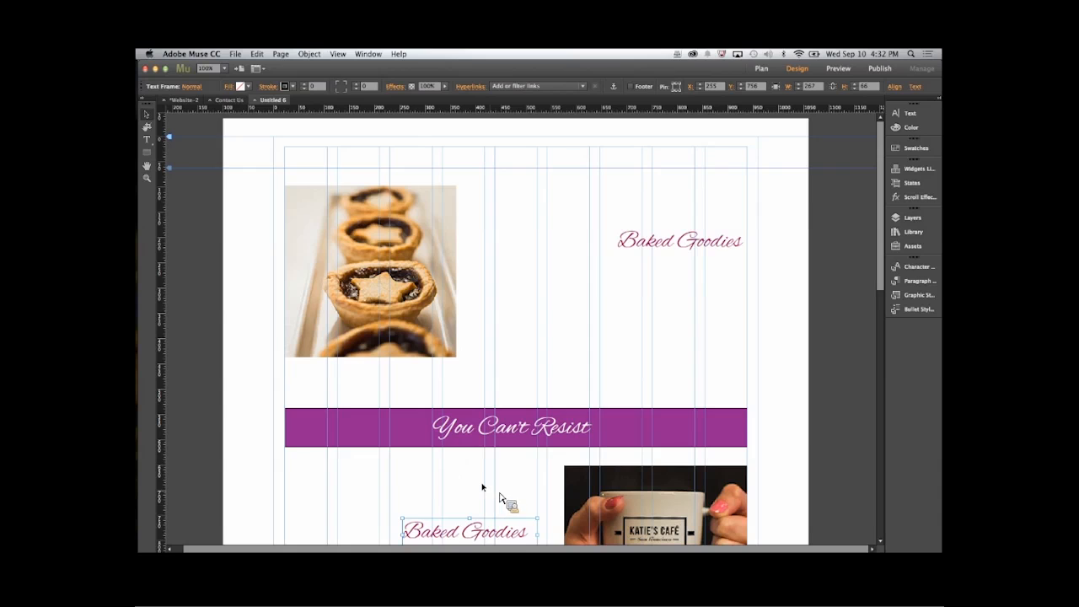
{"action": "left_click", "coordinate": [678, 246]}
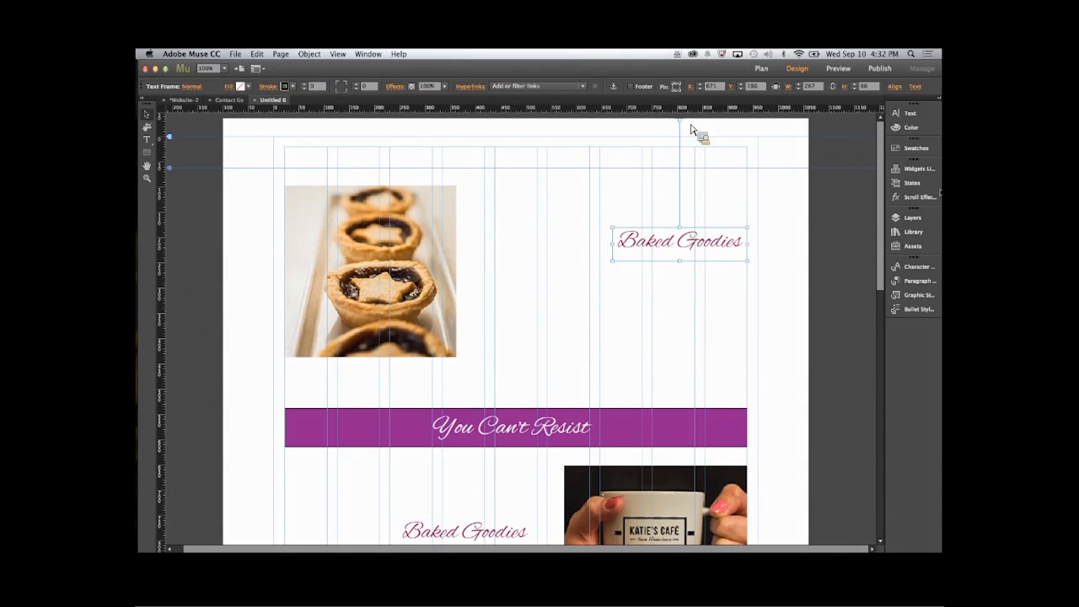
{"action": "left_click", "coordinate": [922, 198]}
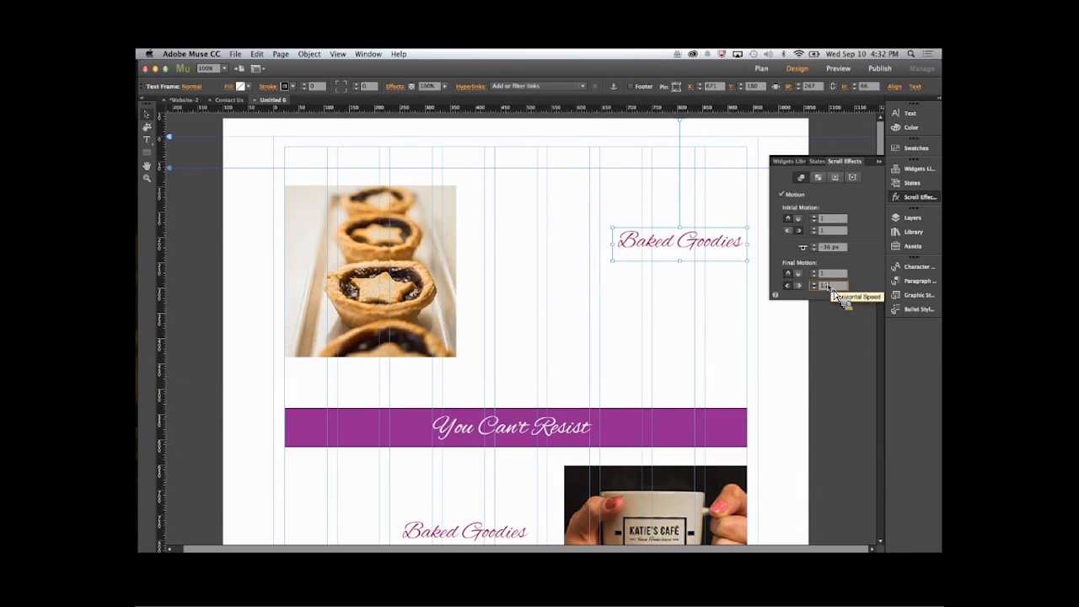
{"action": "key", "text": "BackSpace"}
{"action": "type", "text": "3"}
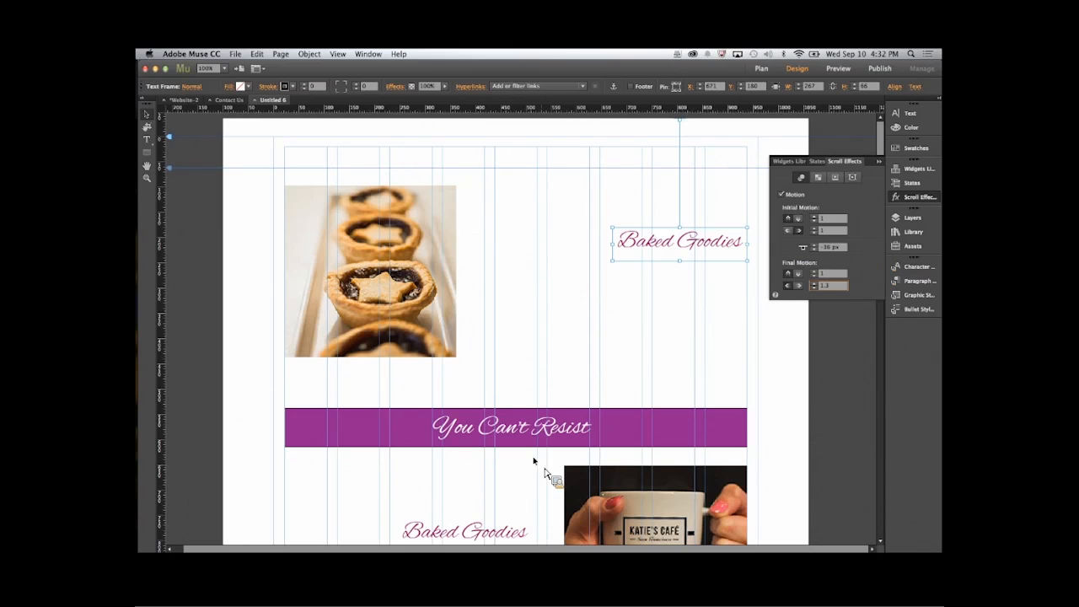
{"action": "left_click", "coordinate": [767, 476]}
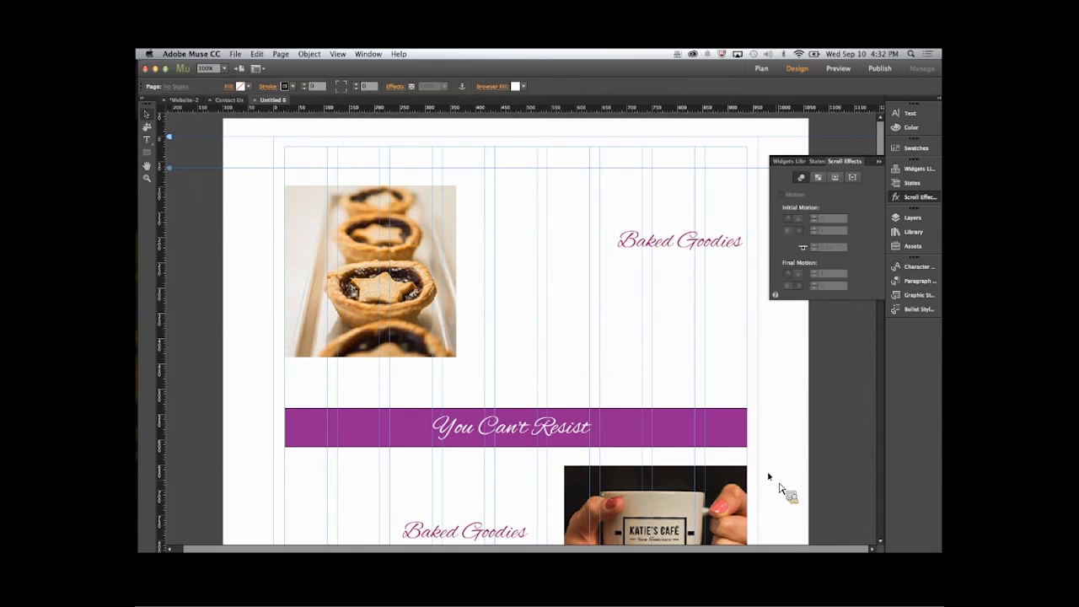
{"action": "left_click", "coordinate": [879, 162]}
- Move the Baked Goodies heading beside the mug image to the page's left margin guide at X 22, Y 786, and enable its scroll motion
{"action": "scroll", "coordinate": [881, 181], "scroll_direction": "down", "scroll_amount": 5}
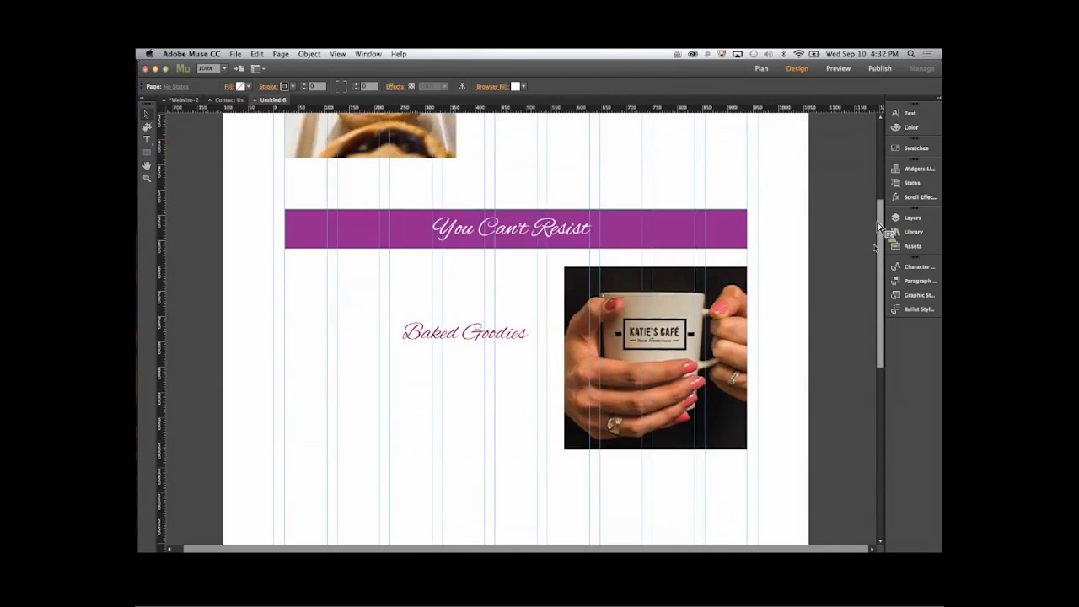
{"action": "left_click_drag", "start_coordinate": [489, 329], "coordinate": [354, 340]}
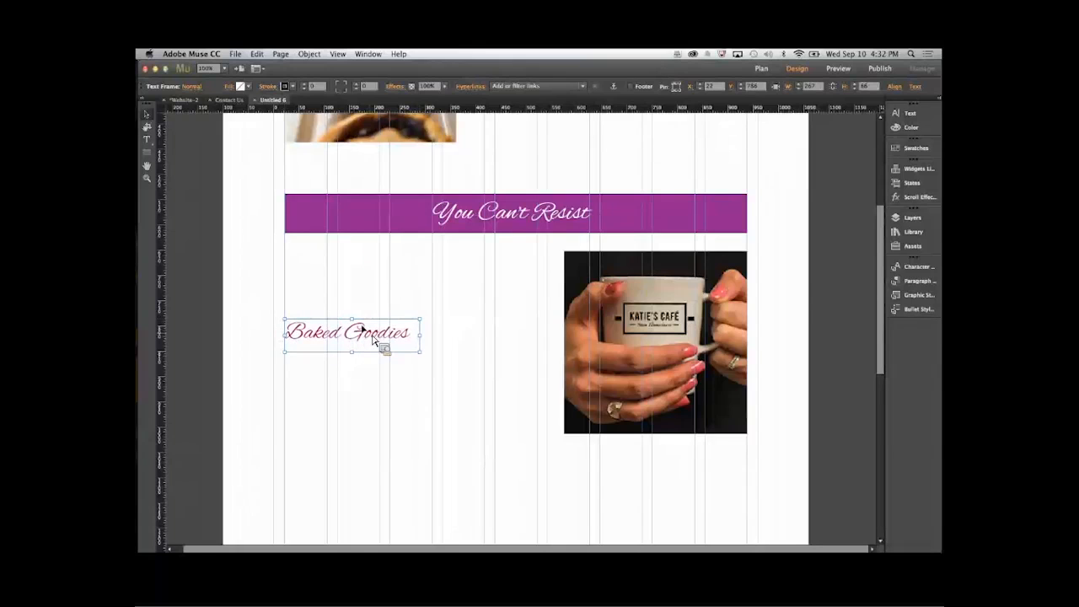
{"action": "left_click", "coordinate": [918, 196]}
{"action": "left_click", "coordinate": [782, 195]}
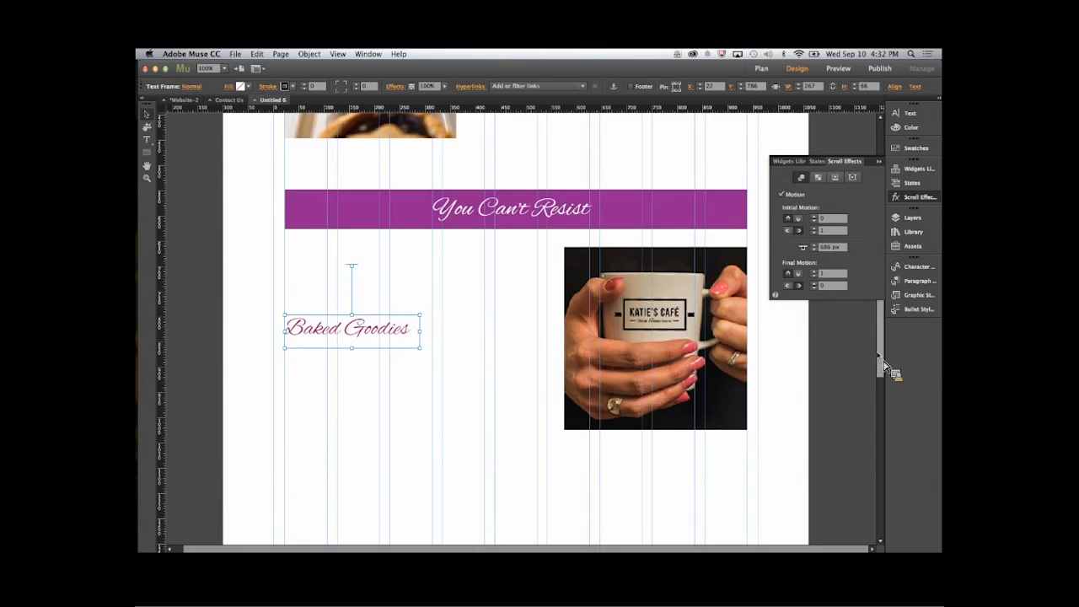
- Give the lower Baked Goodies heading a motion key position of 437 px, initial vertical and horizontal speeds of 1, and final horizontal speed 1.3
{"action": "scroll", "coordinate": [880, 364], "scroll_direction": "up", "scroll_amount": 5}
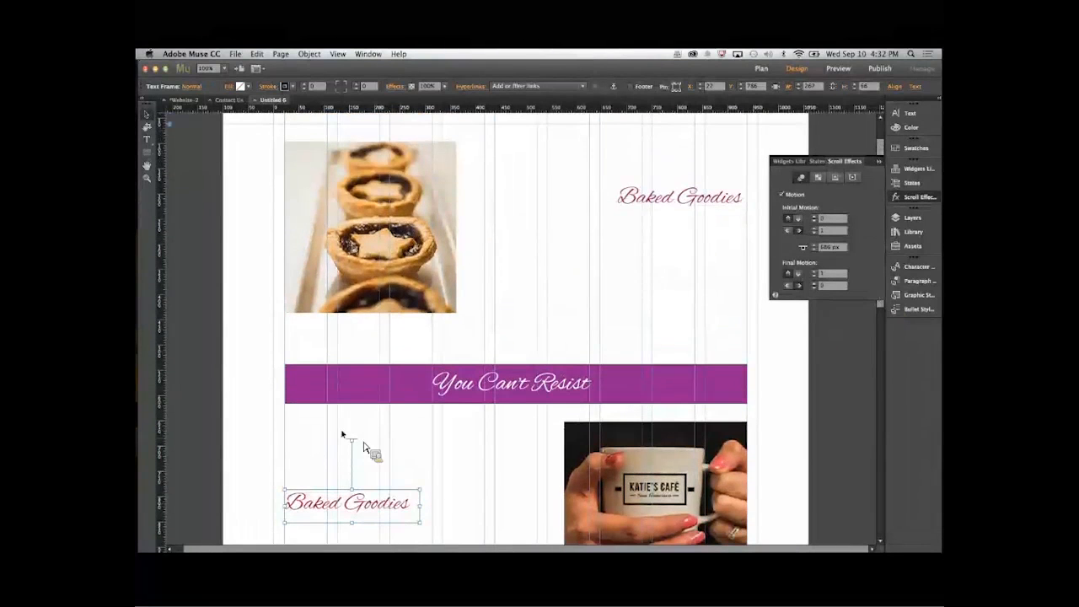
{"action": "left_click_drag", "start_coordinate": [352, 442], "coordinate": [354, 319]}
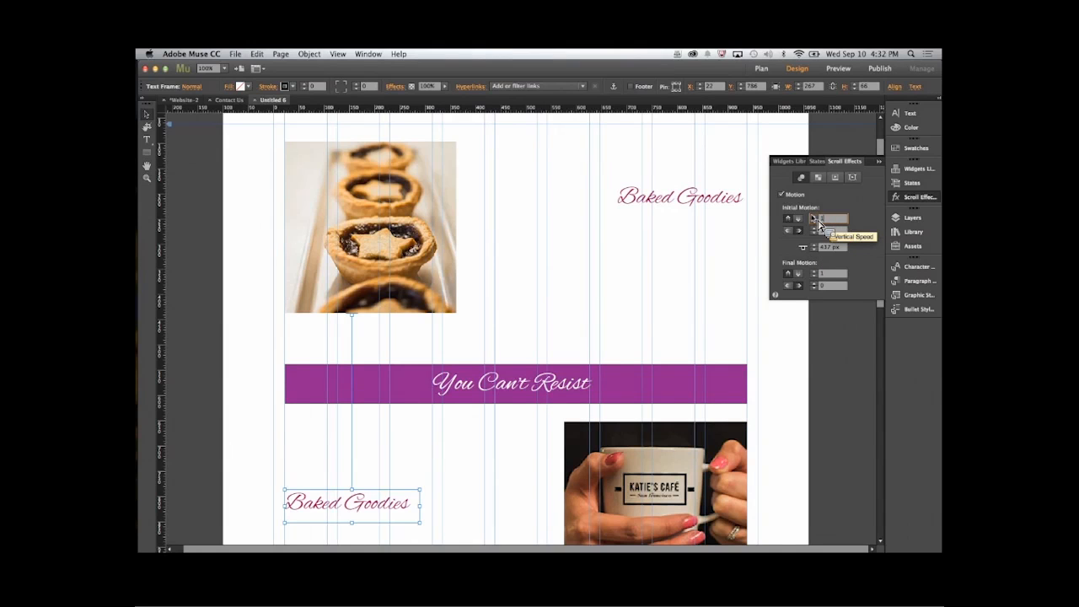
{"action": "left_click", "coordinate": [814, 218]}
{"action": "left_click", "coordinate": [825, 230]}
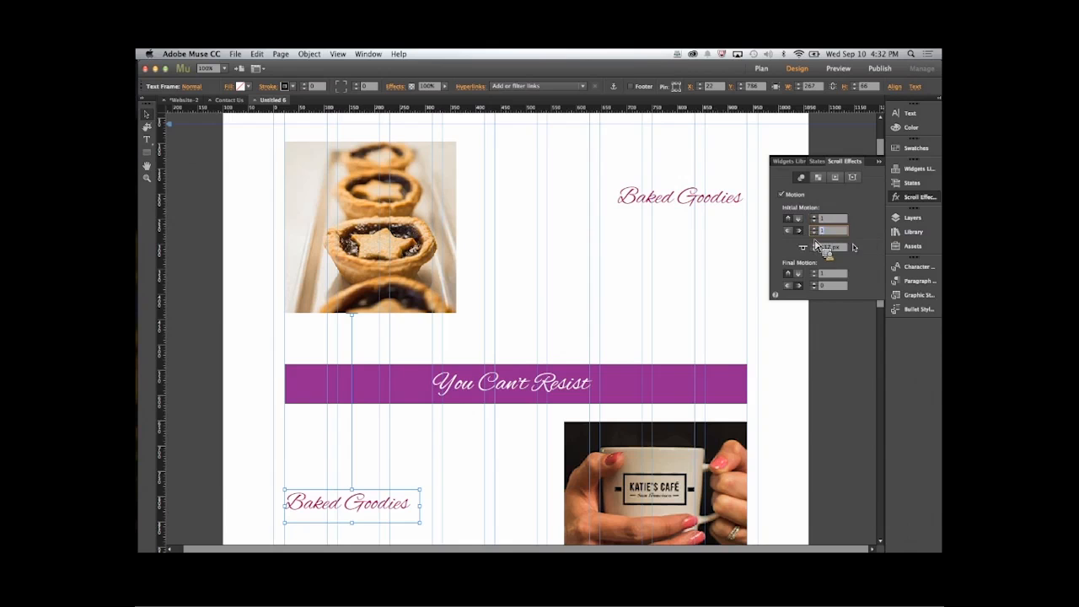
{"action": "key", "text": "BackSpace"}
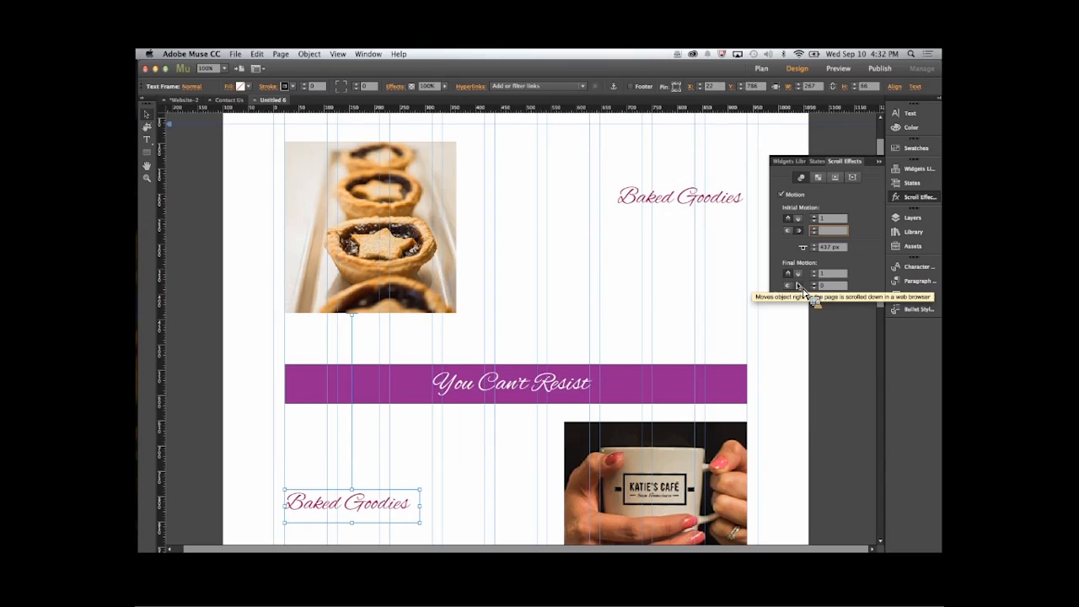
{"action": "type", "text": "1"}
{"action": "key", "text": "Return"}
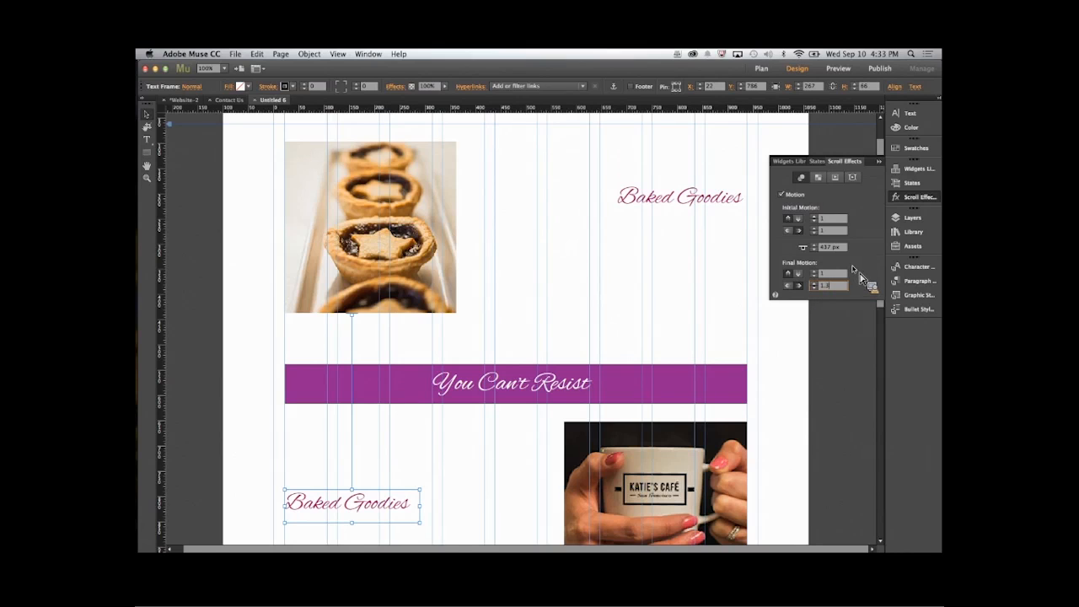
{"action": "key", "text": "Tab"}
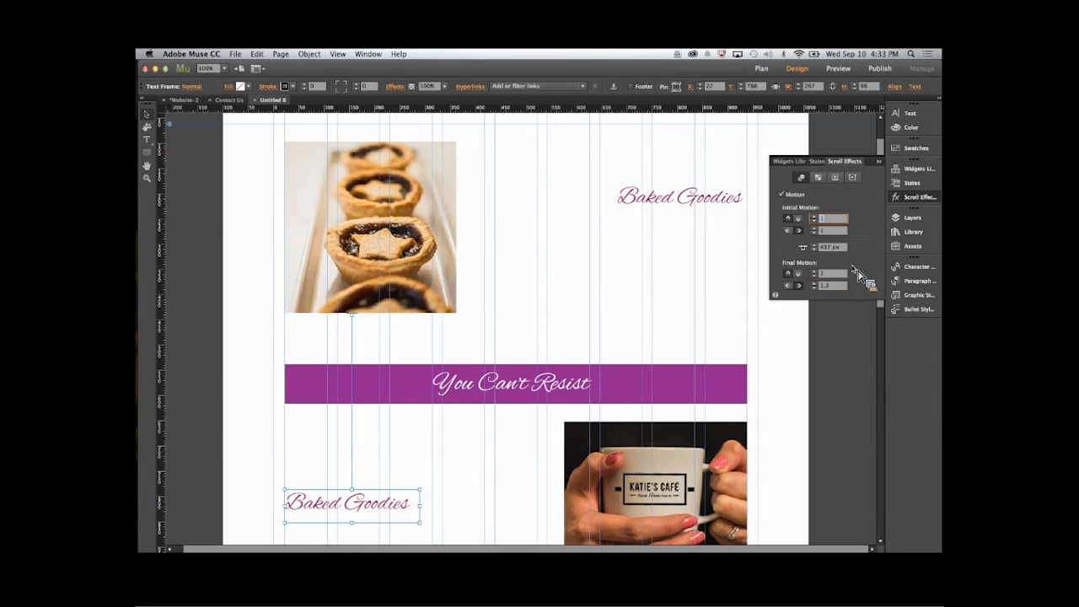
{"action": "left_click", "coordinate": [755, 381]}
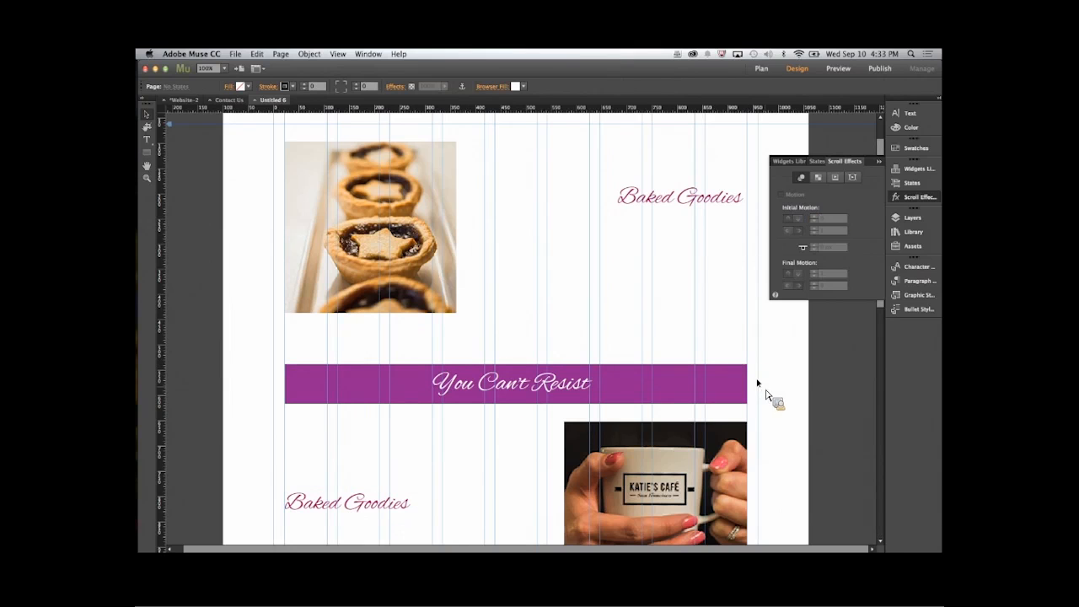
- Preview the page in the browser again and examine how both Baked Goodies headings move while scrolling
{"action": "left_click", "coordinate": [235, 54]}
{"action": "left_click", "coordinate": [245, 242]}
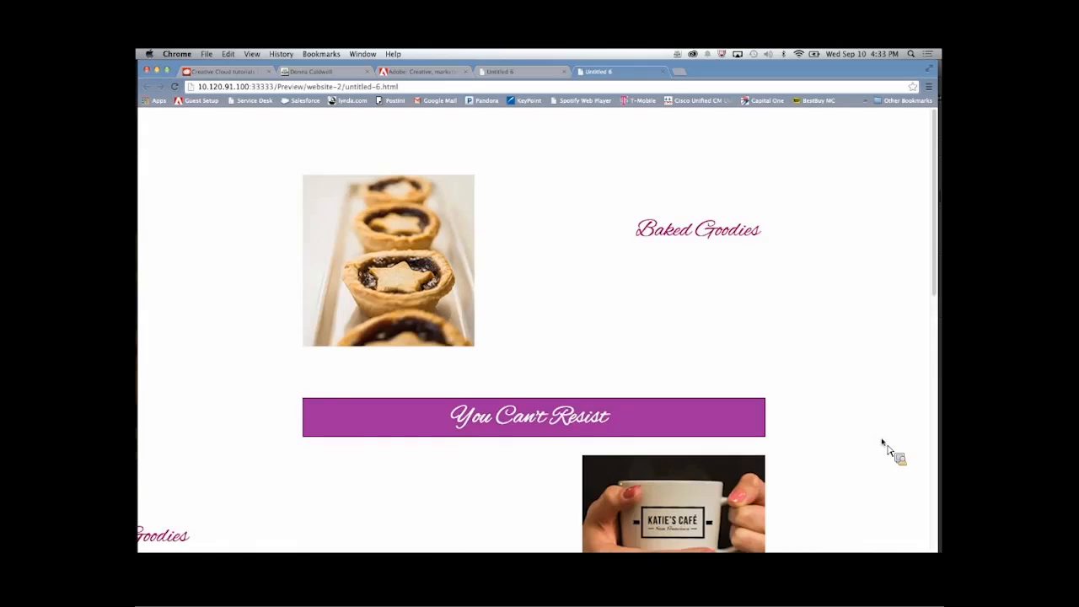
{"action": "scroll", "coordinate": [885, 446], "scroll_direction": "down", "scroll_amount": 1}
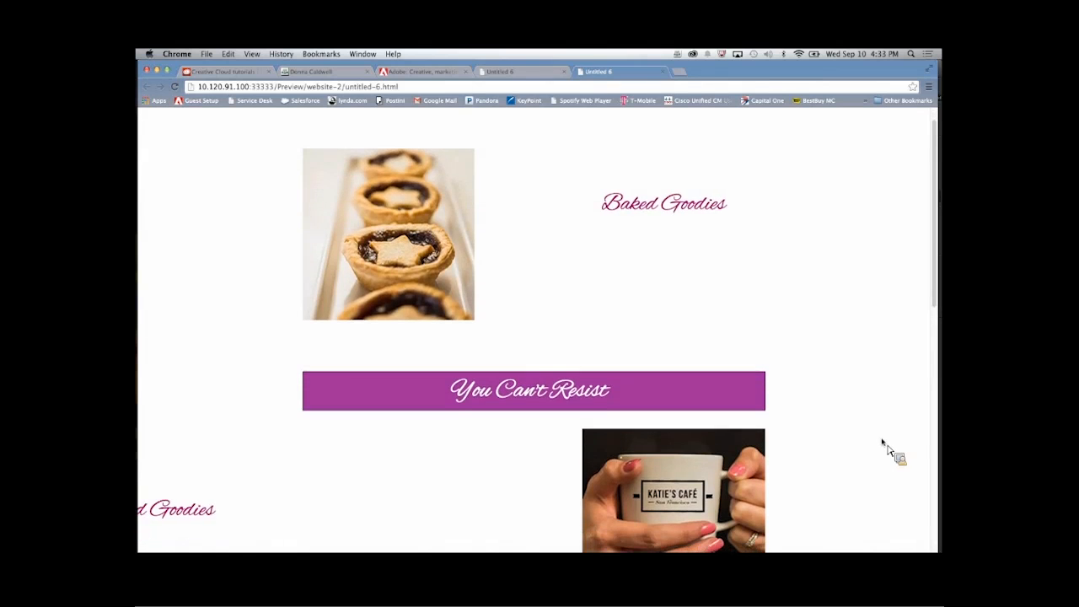
{"action": "scroll", "coordinate": [885, 447], "scroll_direction": "down", "scroll_amount": 3}
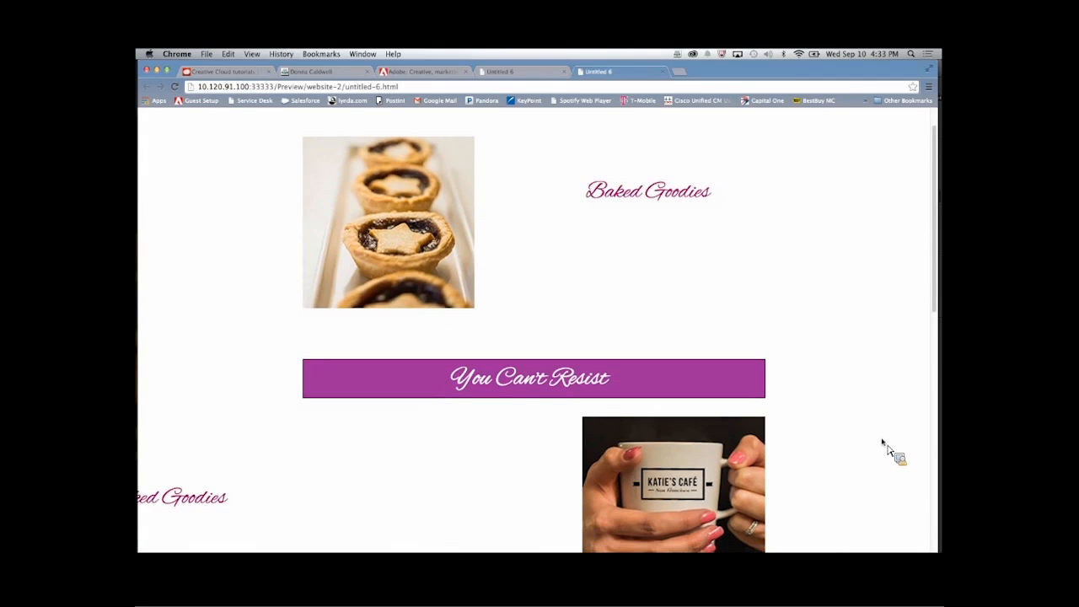
{"action": "scroll", "coordinate": [885, 447], "scroll_direction": "down", "scroll_amount": 5}
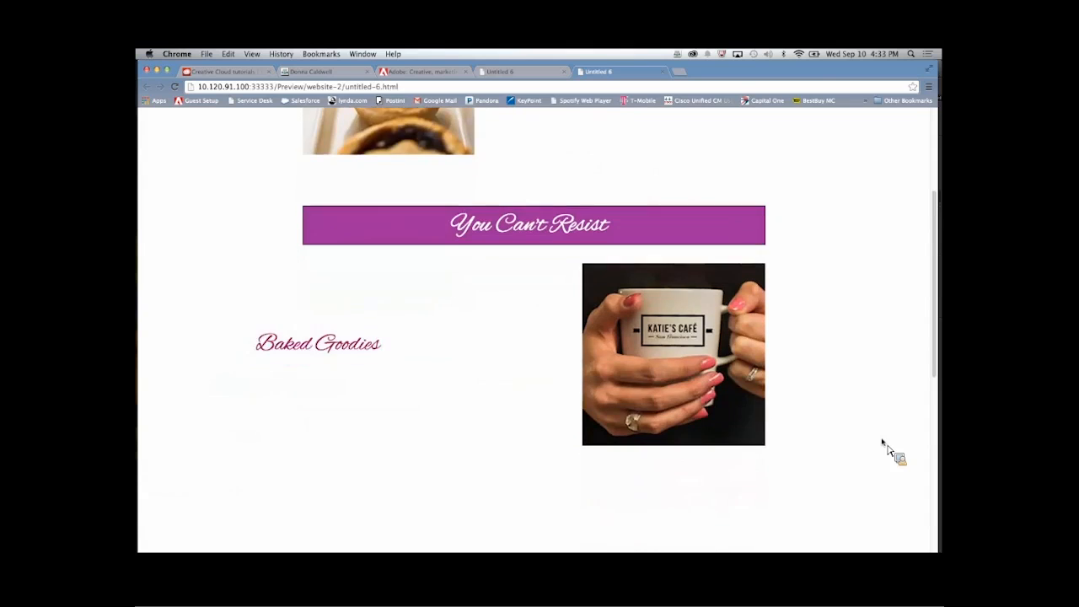
{"action": "scroll", "coordinate": [885, 447], "scroll_direction": "down", "scroll_amount": 2}
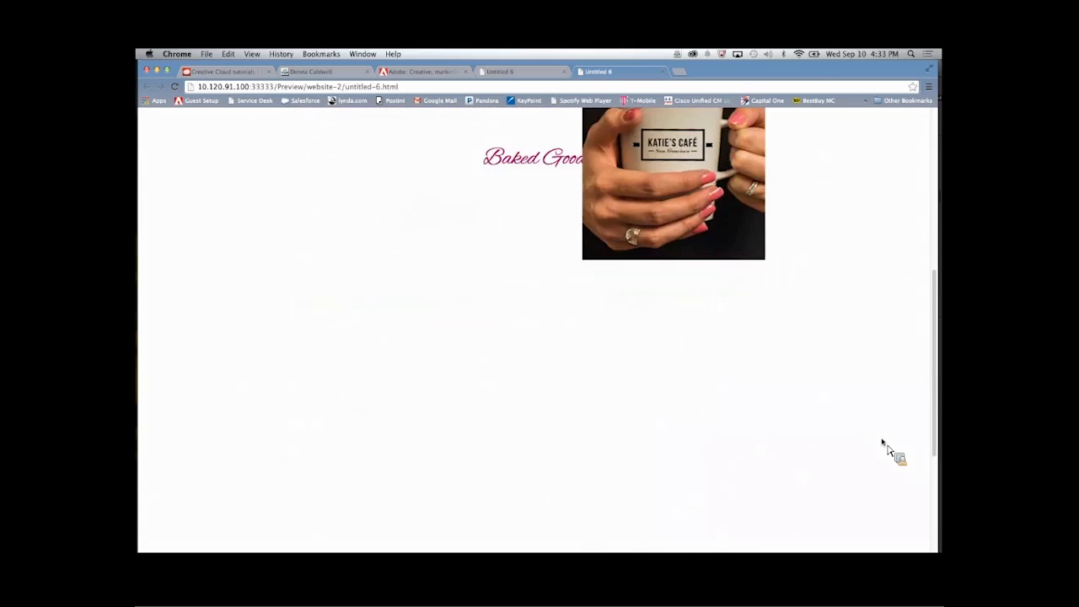
{"action": "scroll", "coordinate": [885, 447], "scroll_direction": "down", "scroll_amount": 4}
{"action": "scroll", "coordinate": [883, 444], "scroll_direction": "up", "scroll_amount": 10}
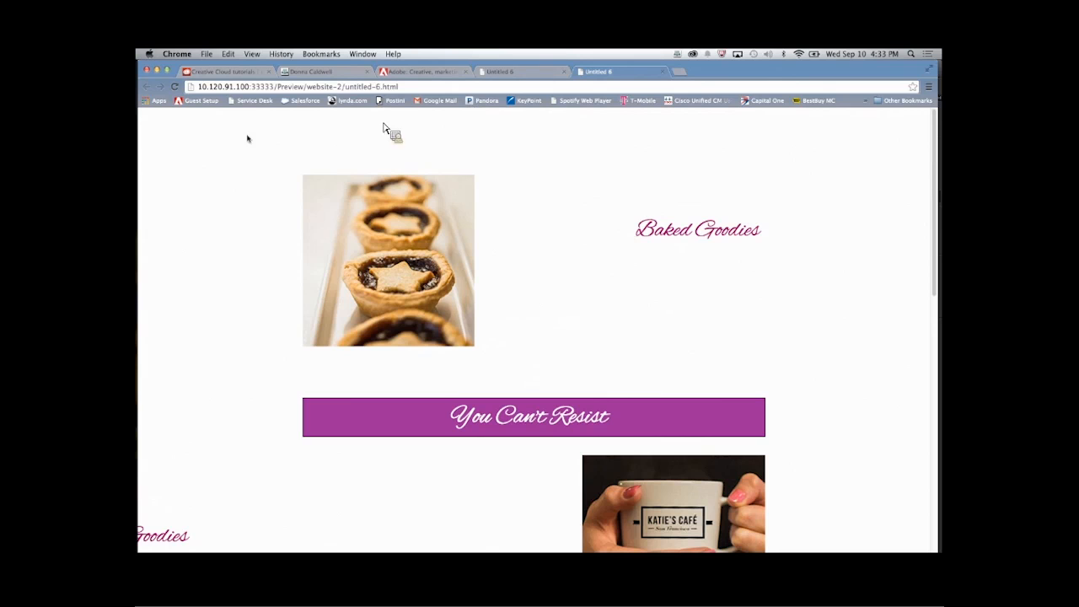
{"action": "mouse_move", "coordinate": [141, 353]}
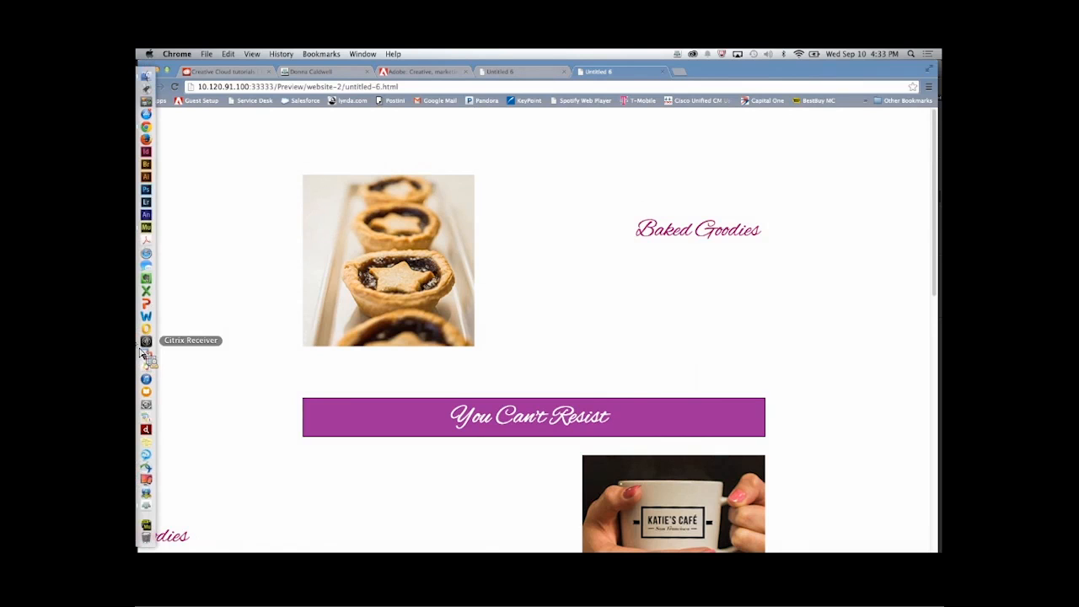
- Switch to Adobe Muse and group the You Can't Resist text with its purple banner
{"action": "left_click", "coordinate": [146, 226]}
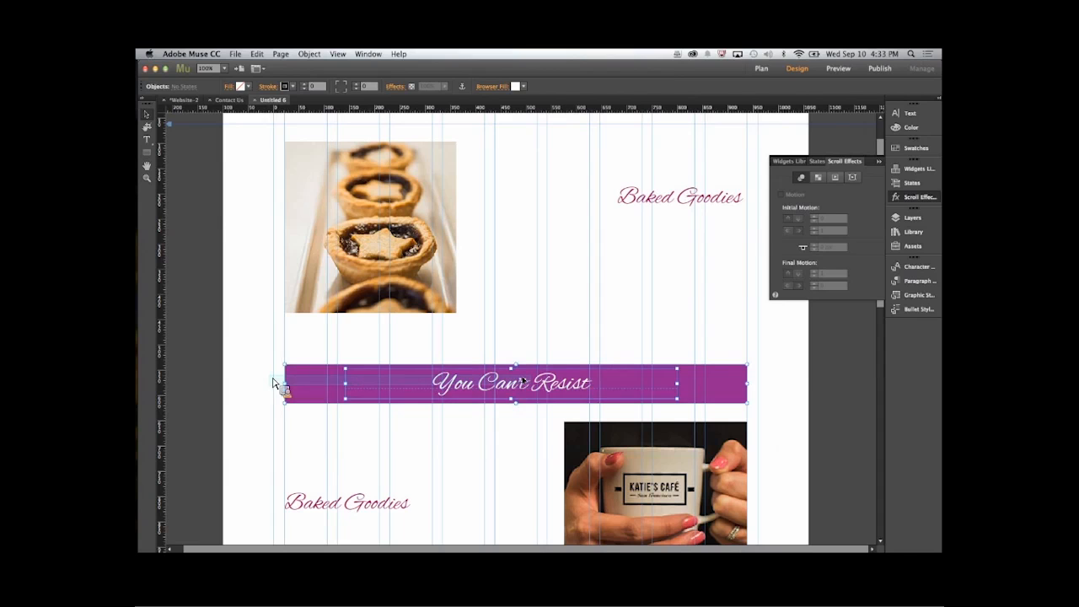
{"action": "left_click", "coordinate": [545, 393]}
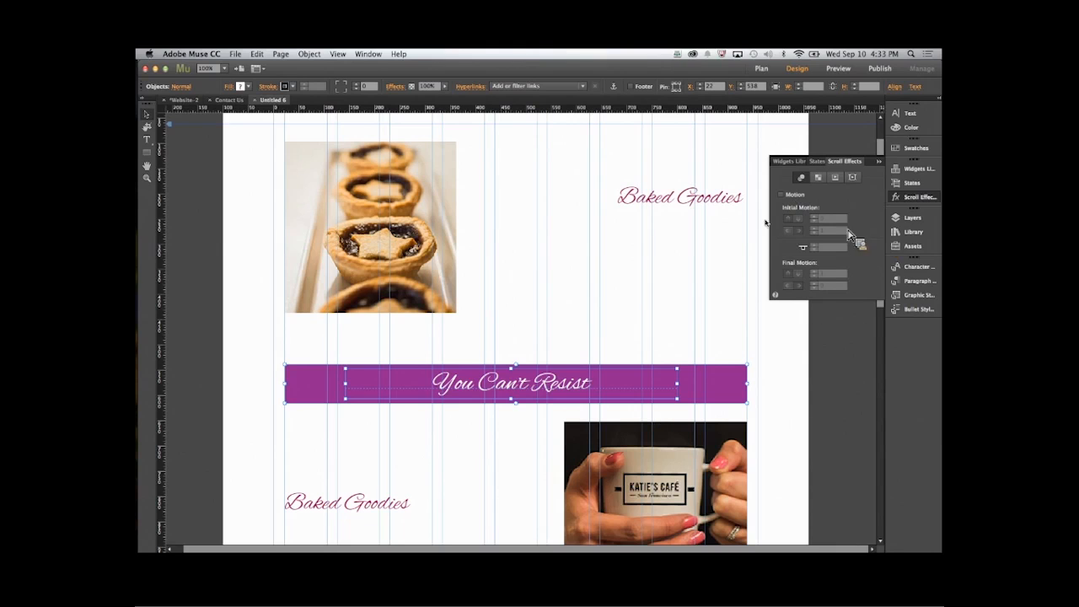
{"action": "key", "text": "super+g"}
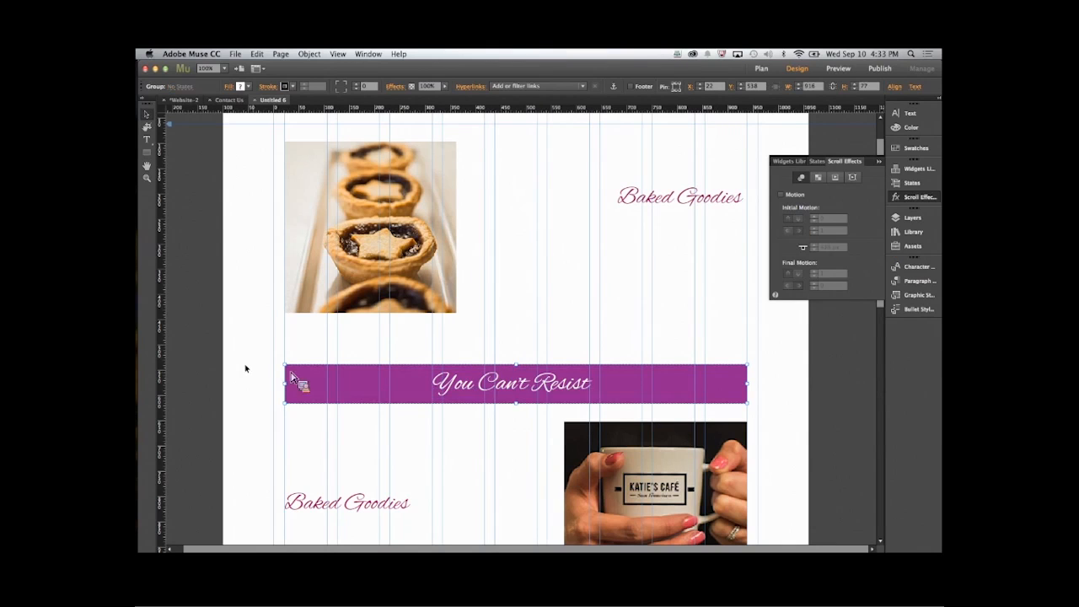
{"action": "left_click", "coordinate": [255, 375]}
{"action": "left_click", "coordinate": [308, 383]}
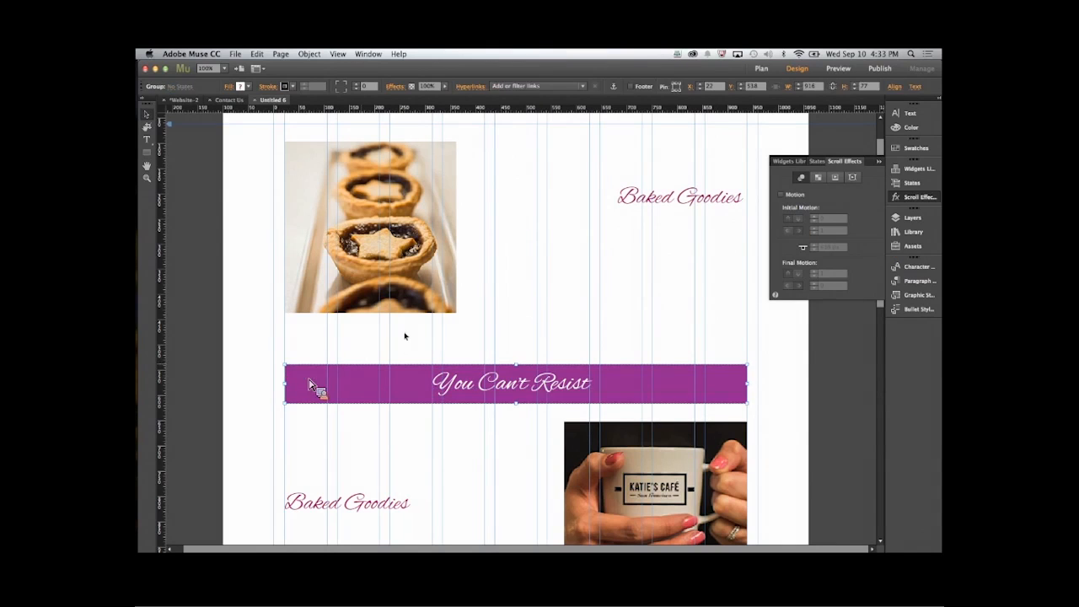
- Enable scroll motion on the banner group with key position 538 px, initial vertical speed 1, initial horizontal speed 0 and final speeds 0
{"action": "left_click", "coordinate": [781, 195]}
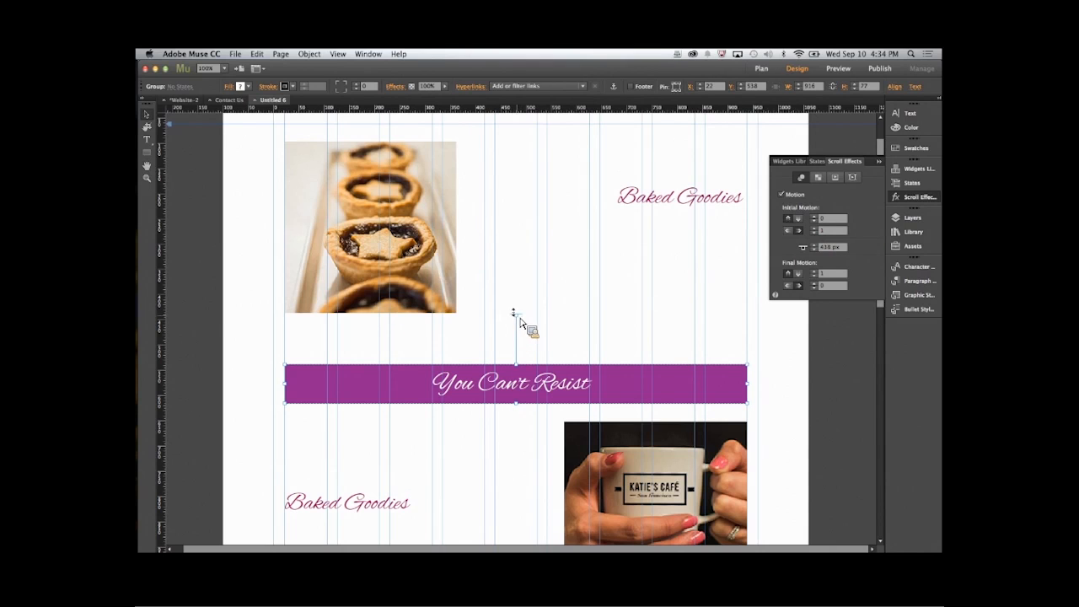
{"action": "left_click_drag", "start_coordinate": [520, 320], "coordinate": [520, 371]}
{"action": "left_click", "coordinate": [829, 231]}
{"action": "left_click_drag", "start_coordinate": [834, 219], "coordinate": [819, 219]}
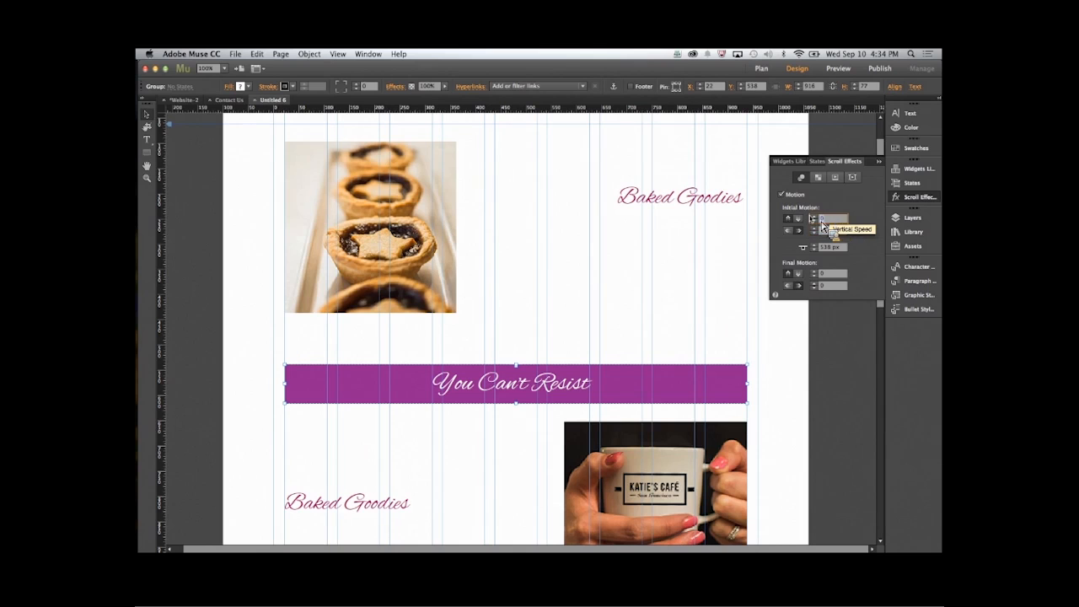
{"action": "type", "text": "1"}
{"action": "key", "text": "Tab"}
{"action": "type", "text": "0"}
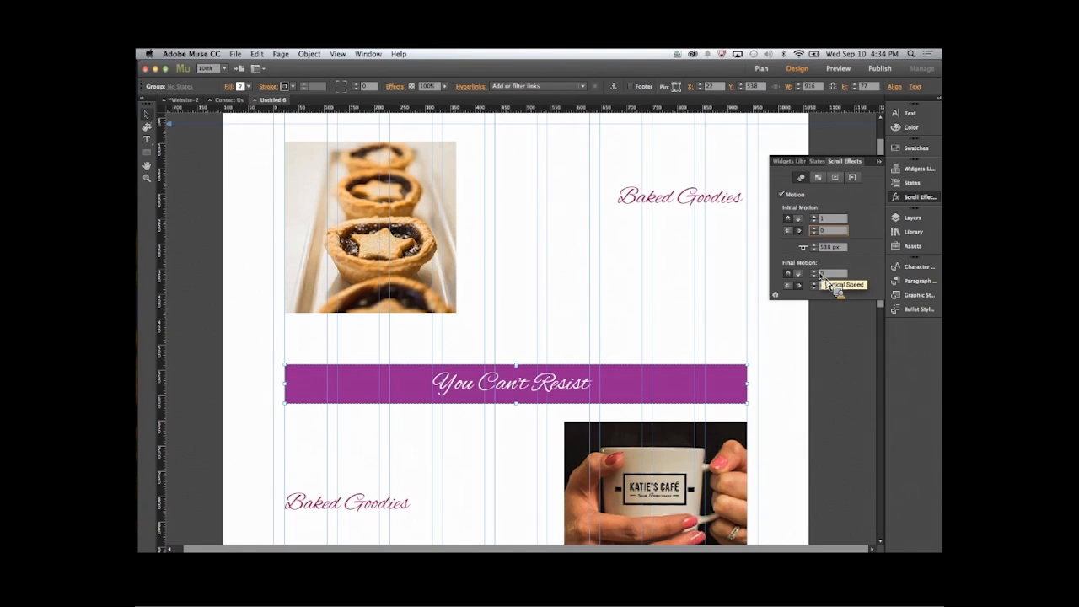
{"action": "left_click", "coordinate": [755, 357]}
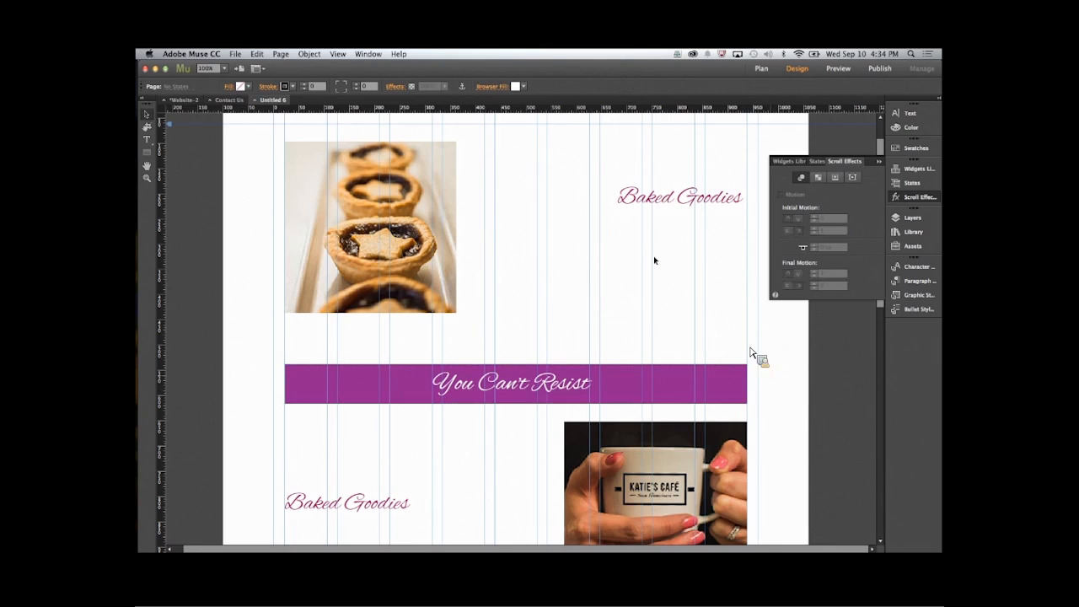
- Preview the page in the browser and examine how the You Can't Resist banner moves while scrolling
{"action": "left_click", "coordinate": [236, 54]}
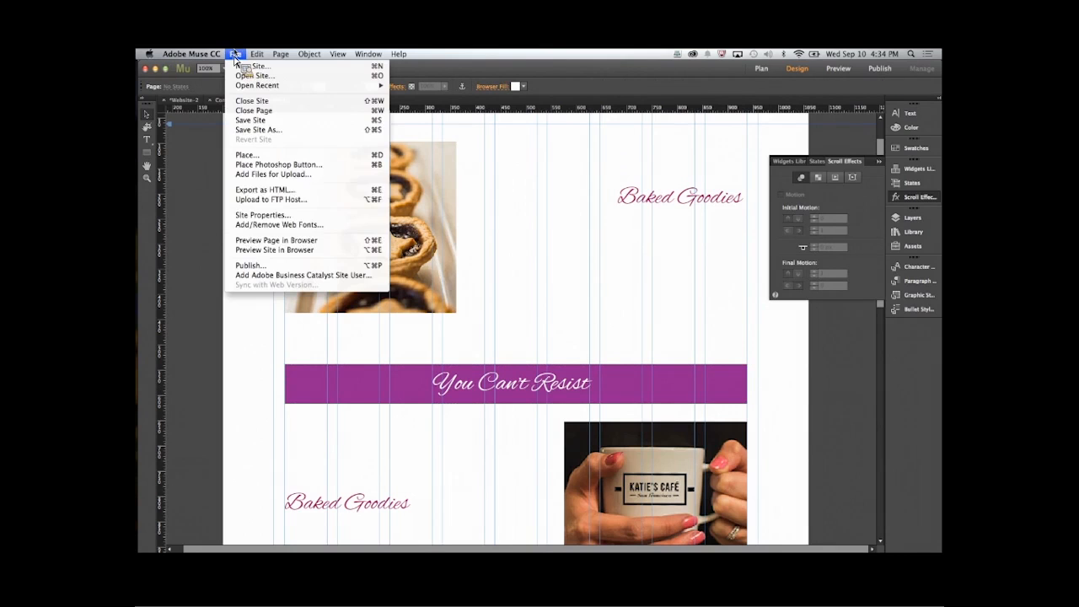
{"action": "left_click", "coordinate": [239, 241]}
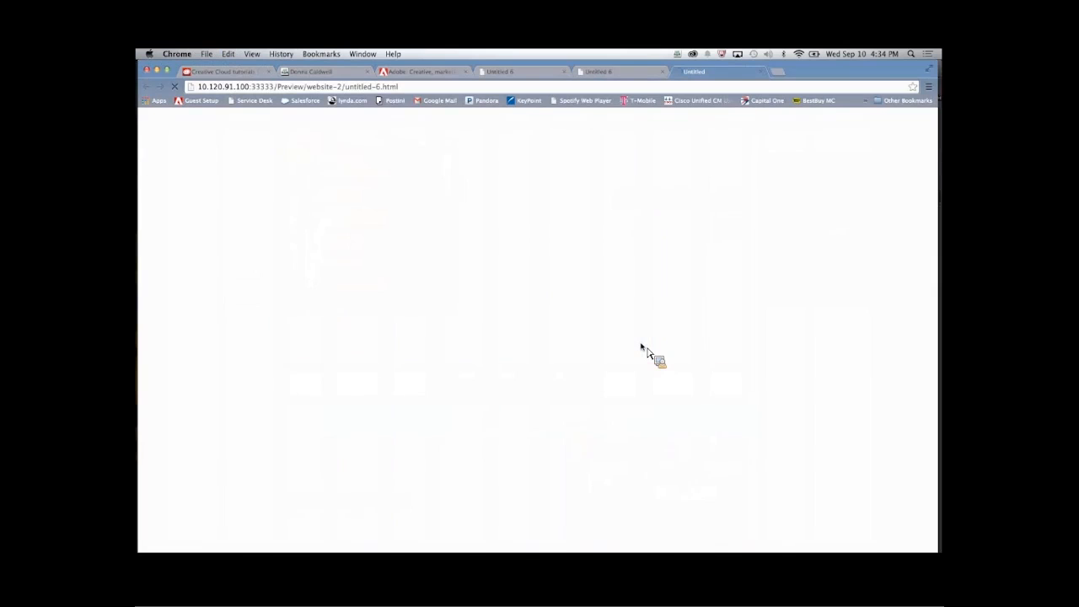
{"action": "scroll", "coordinate": [794, 393], "scroll_direction": "down", "scroll_amount": 2}
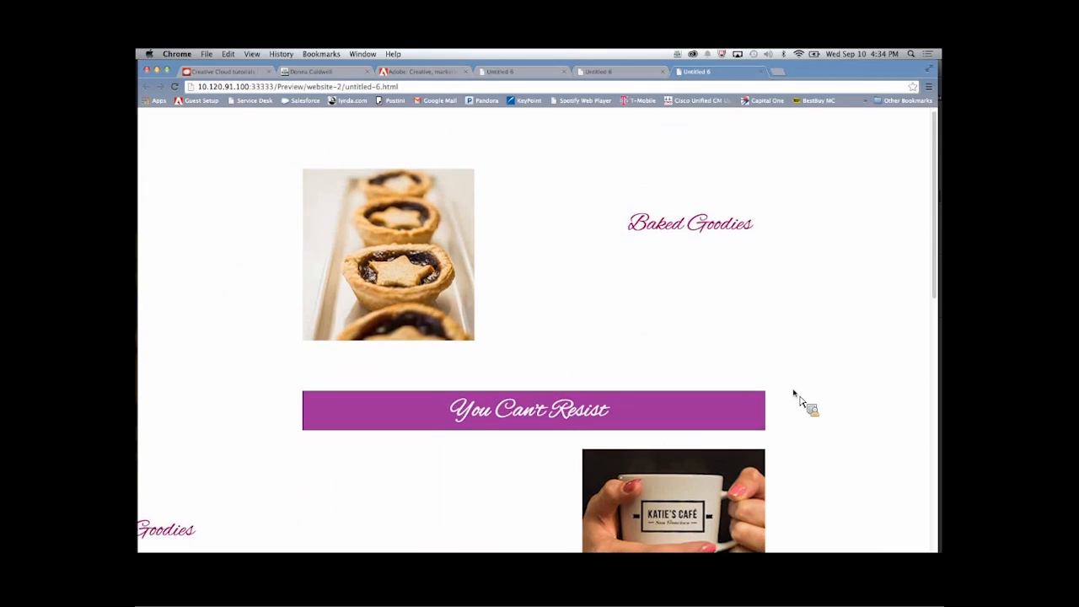
{"action": "scroll", "coordinate": [799, 396], "scroll_direction": "down", "scroll_amount": 5}
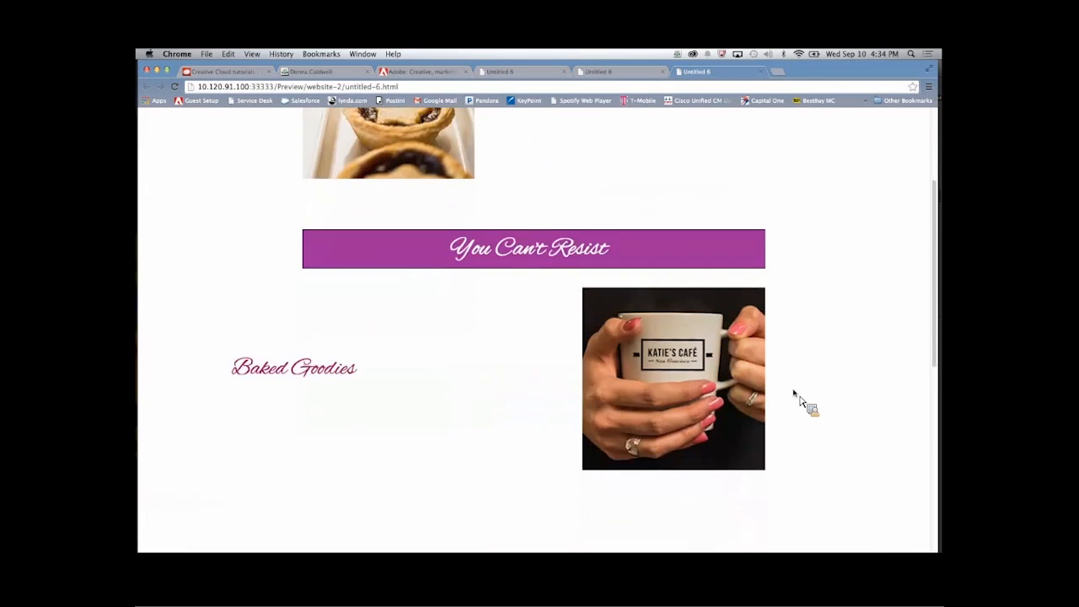
{"action": "scroll", "coordinate": [796, 395], "scroll_direction": "down", "scroll_amount": 2}
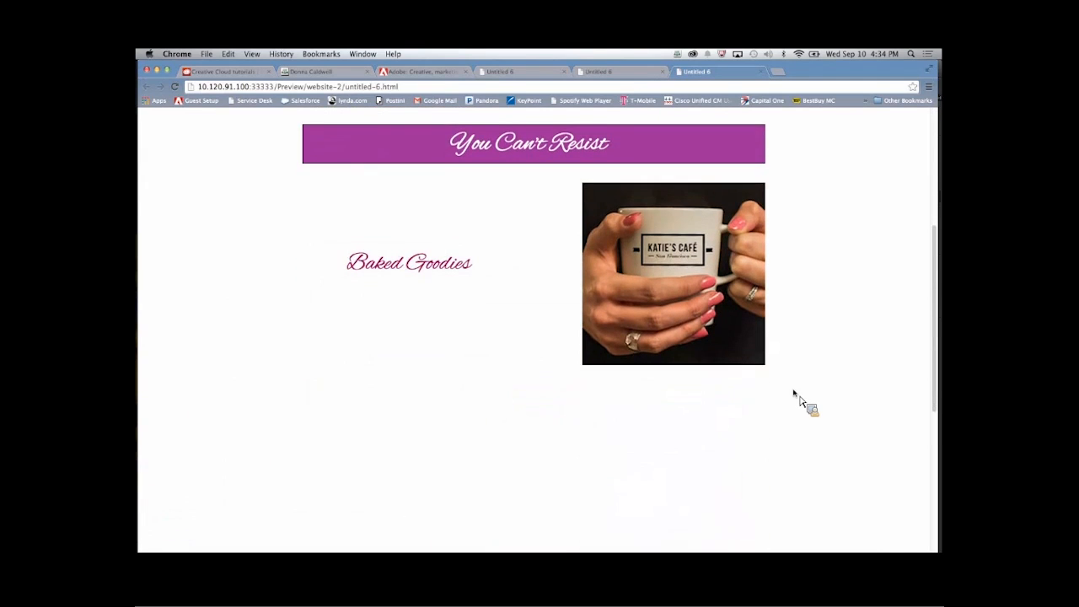
{"action": "scroll", "coordinate": [793, 391], "scroll_direction": "up", "scroll_amount": 7}
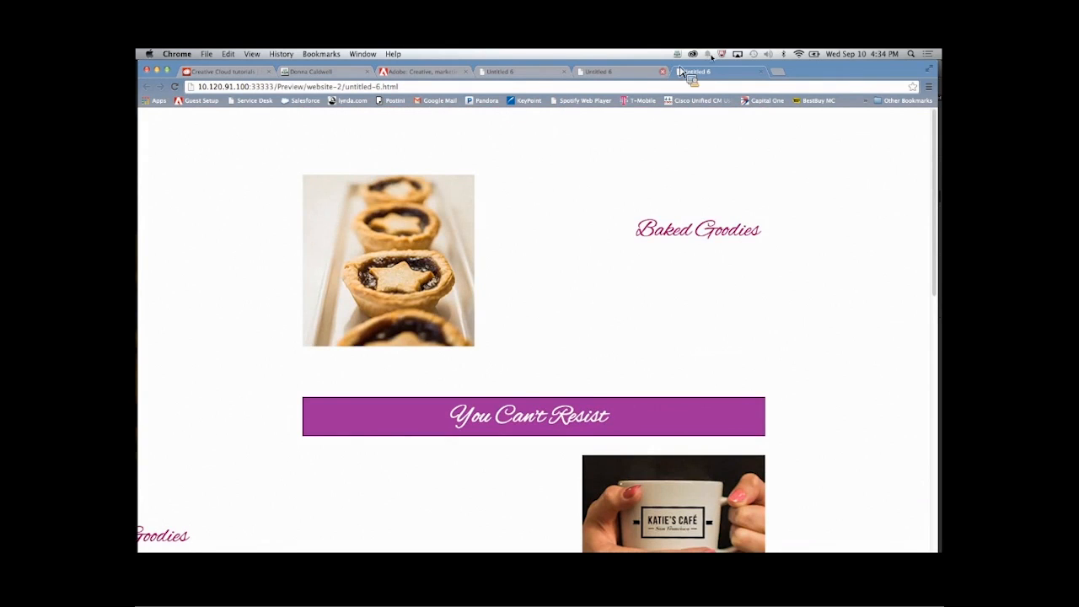
- Close the three page preview tabs in the browser and switch back to Adobe Muse
{"action": "left_click", "coordinate": [760, 72]}
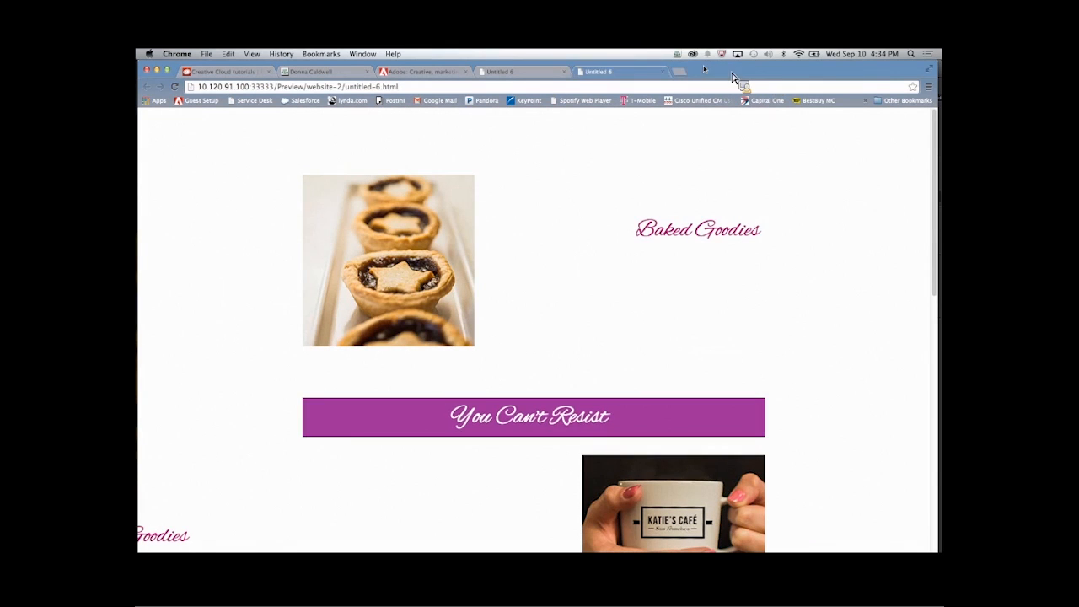
{"action": "left_click", "coordinate": [661, 72]}
{"action": "left_click", "coordinate": [564, 71]}
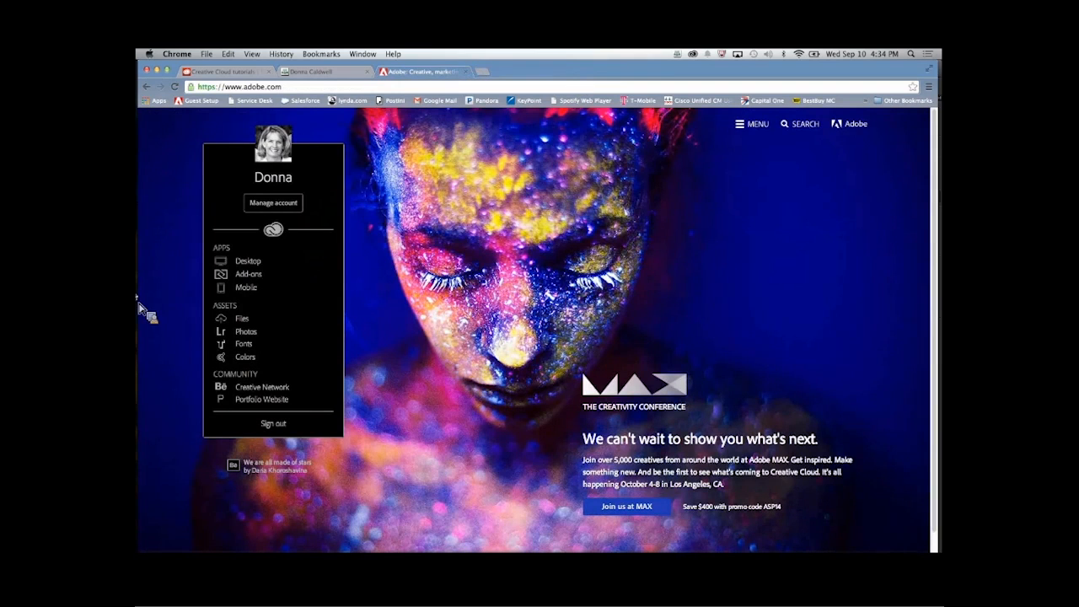
{"action": "mouse_move", "coordinate": [139, 305]}
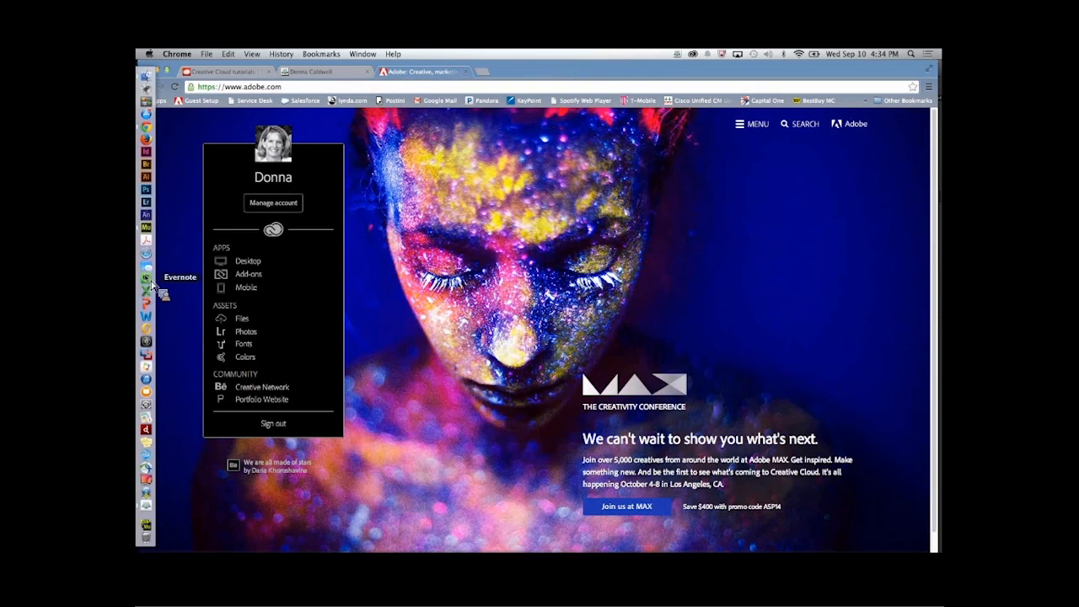
{"action": "left_click", "coordinate": [146, 227]}
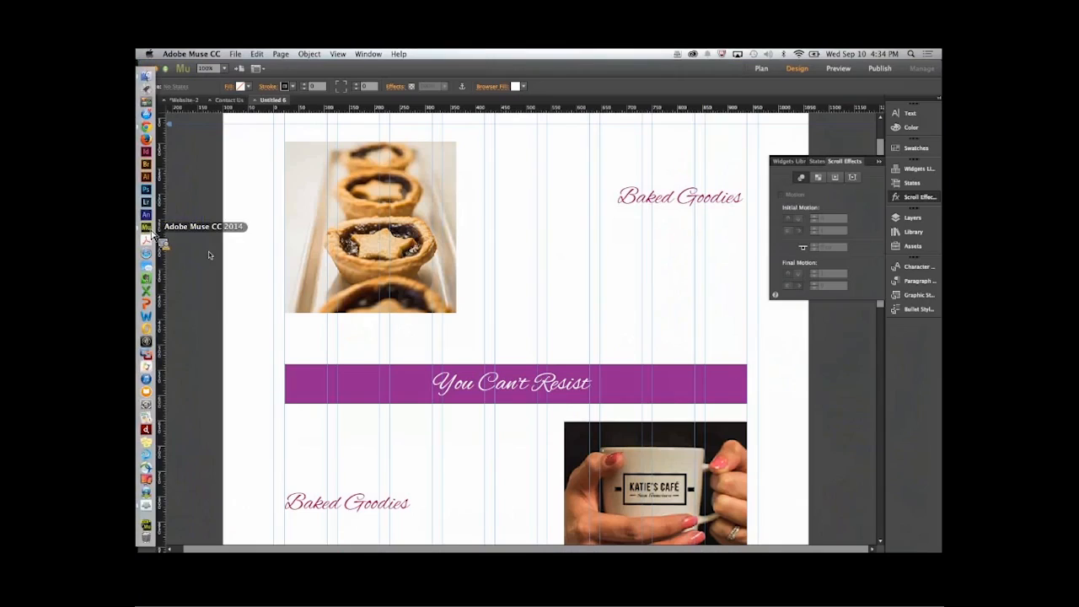
{"action": "left_click_drag", "start_coordinate": [524, 322], "coordinate": [531, 306]}
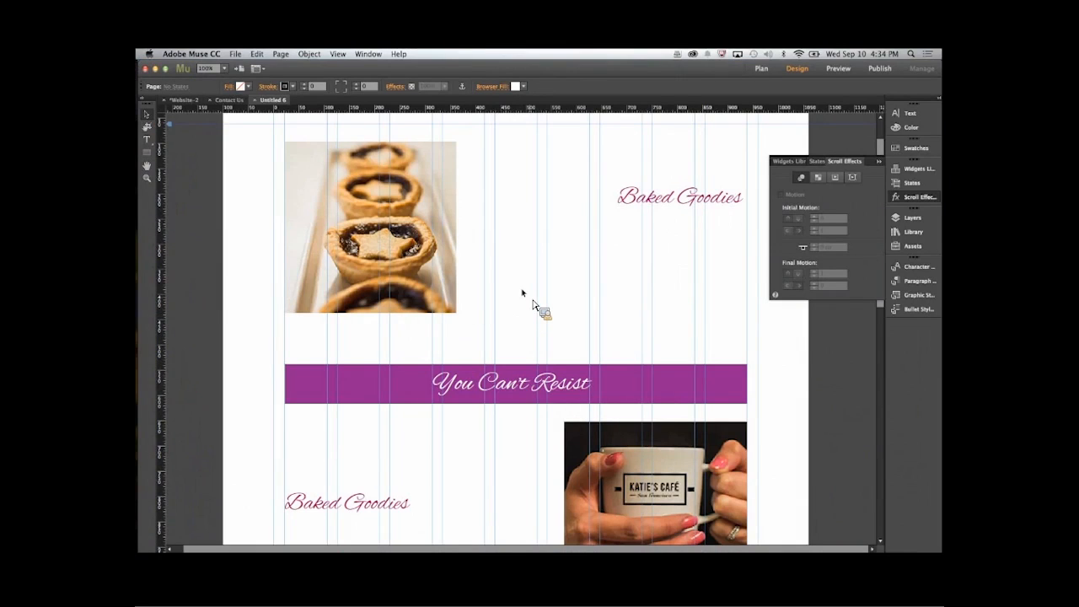
{"action": "scroll", "coordinate": [628, 263], "scroll_direction": "down", "scroll_amount": 1}
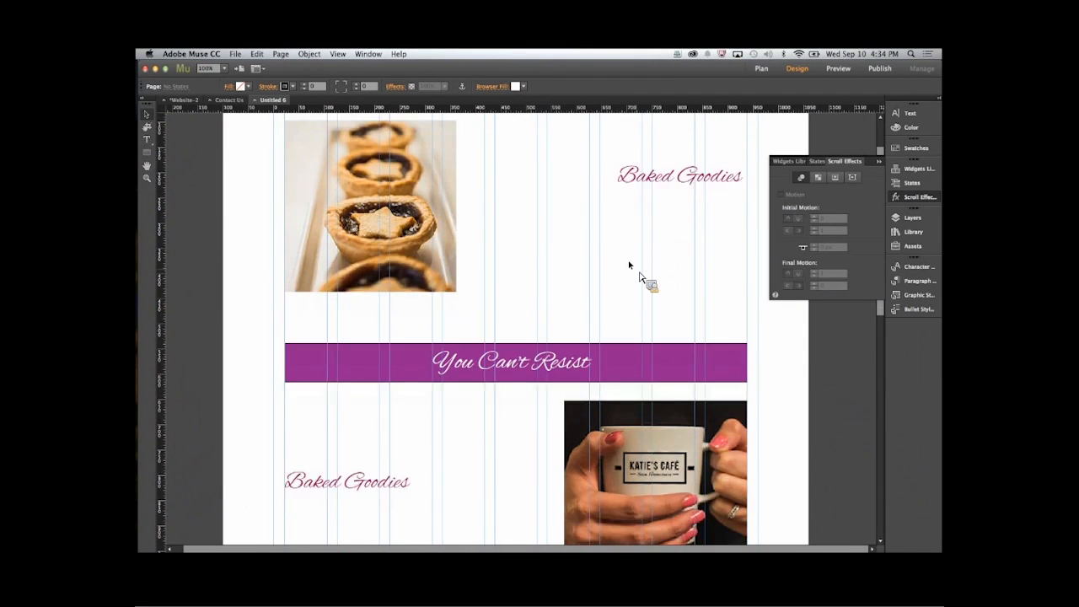
{"action": "scroll", "coordinate": [628, 264], "scroll_direction": "up", "scroll_amount": 3}
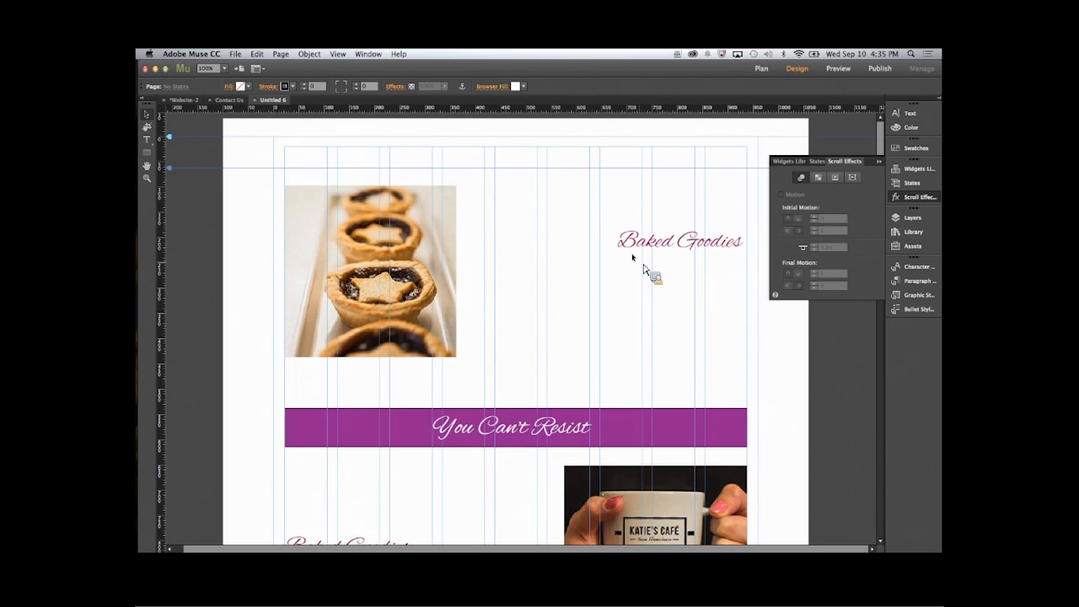
{"action": "scroll", "coordinate": [678, 319], "scroll_direction": "down", "scroll_amount": 3}
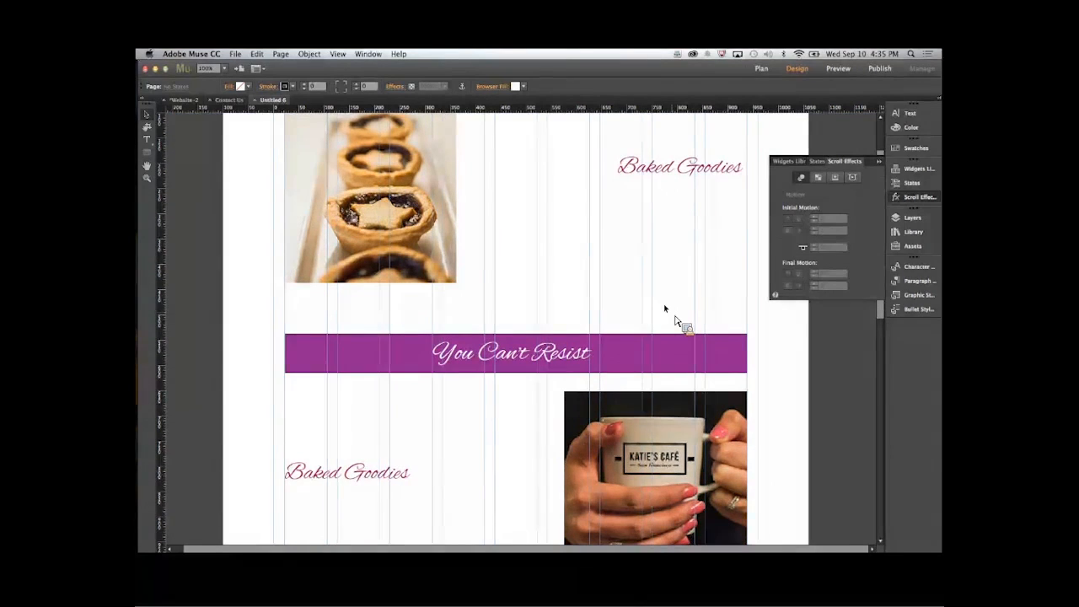
{"action": "scroll", "coordinate": [664, 307], "scroll_direction": "up", "scroll_amount": 3}
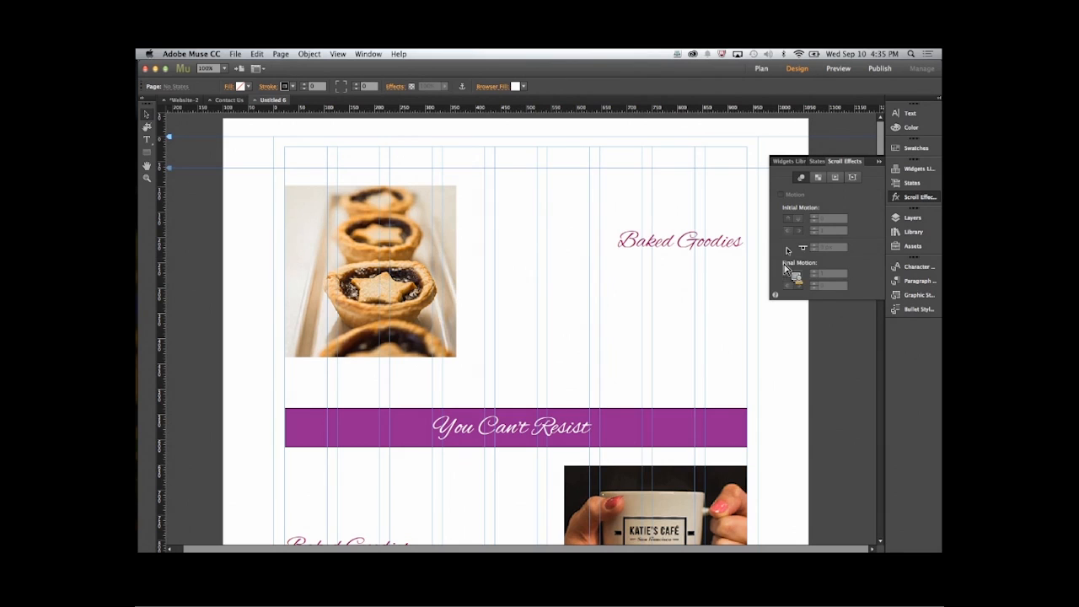
- Duplicate the upper Baked Goodies heading and place the copy directly beside the pie image at X 362, Y 180
{"action": "scroll", "coordinate": [647, 331], "scroll_direction": "down", "scroll_amount": 1}
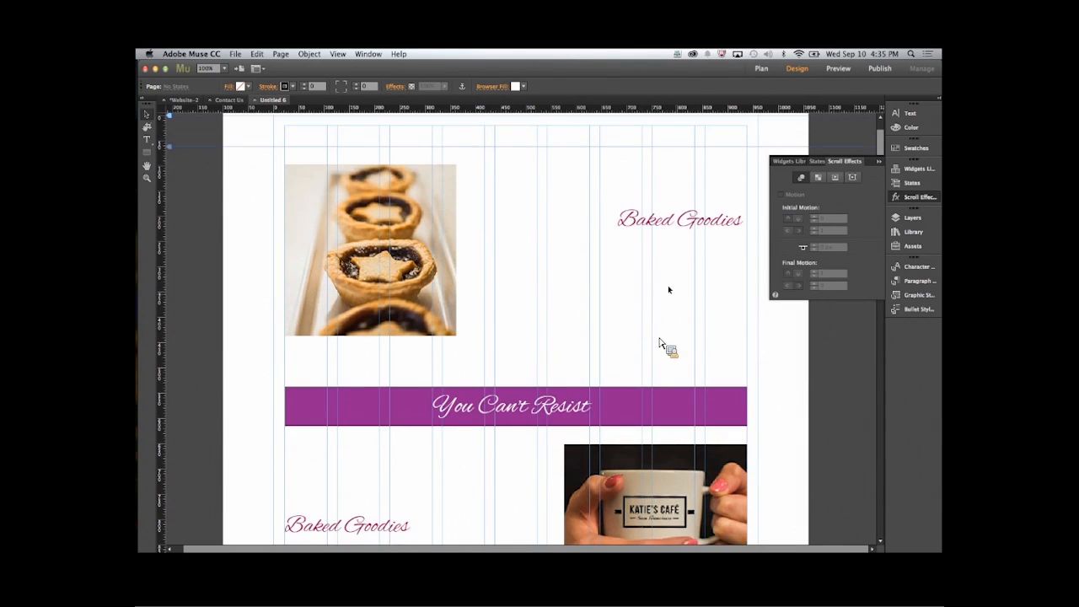
{"action": "left_click", "coordinate": [674, 216]}
{"action": "left_click_drag", "start_coordinate": [672, 213], "coordinate": [578, 232]}
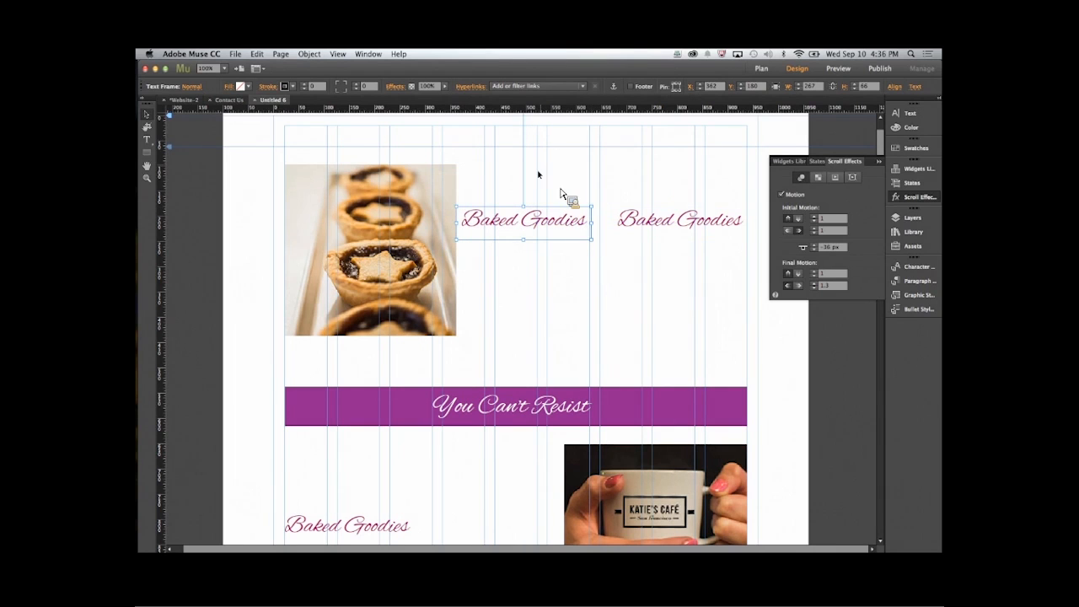
- Set the copied Baked Goodies heading's final motion to downward at speed 1.2 and rightward at speed 1.4
{"action": "scroll", "coordinate": [544, 177], "scroll_direction": "down", "scroll_amount": 2}
{"action": "scroll", "coordinate": [550, 181], "scroll_direction": "up", "scroll_amount": 3}
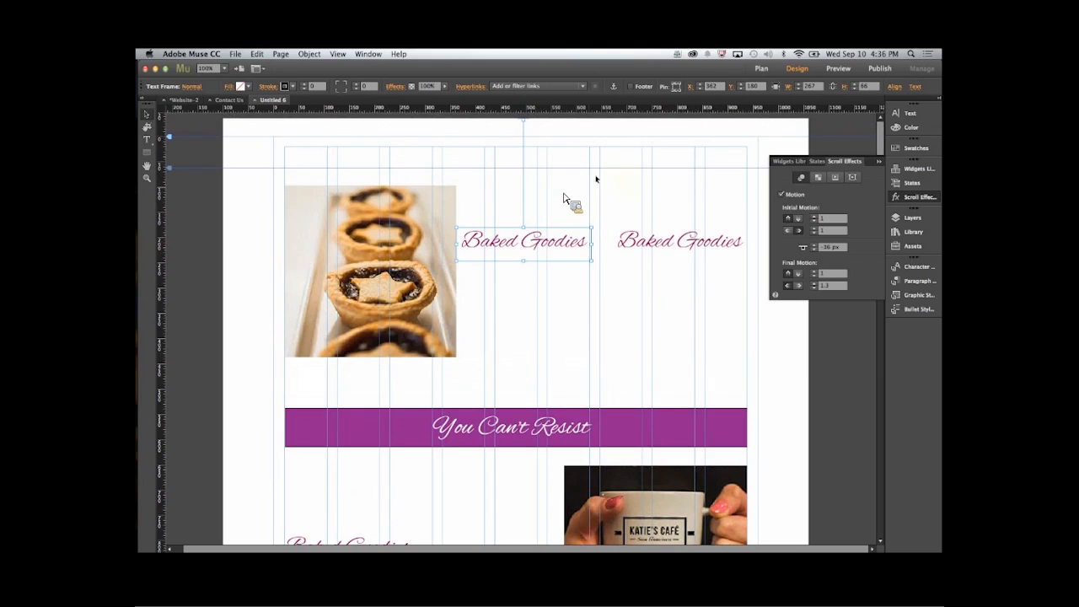
{"action": "left_click", "coordinate": [791, 236]}
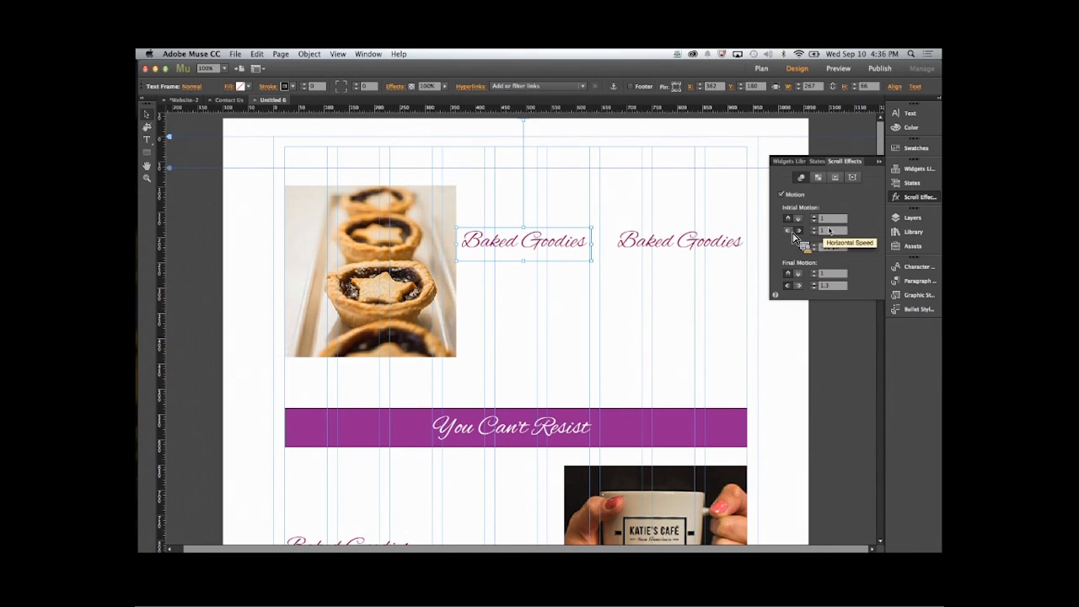
{"action": "left_click", "coordinate": [835, 276]}
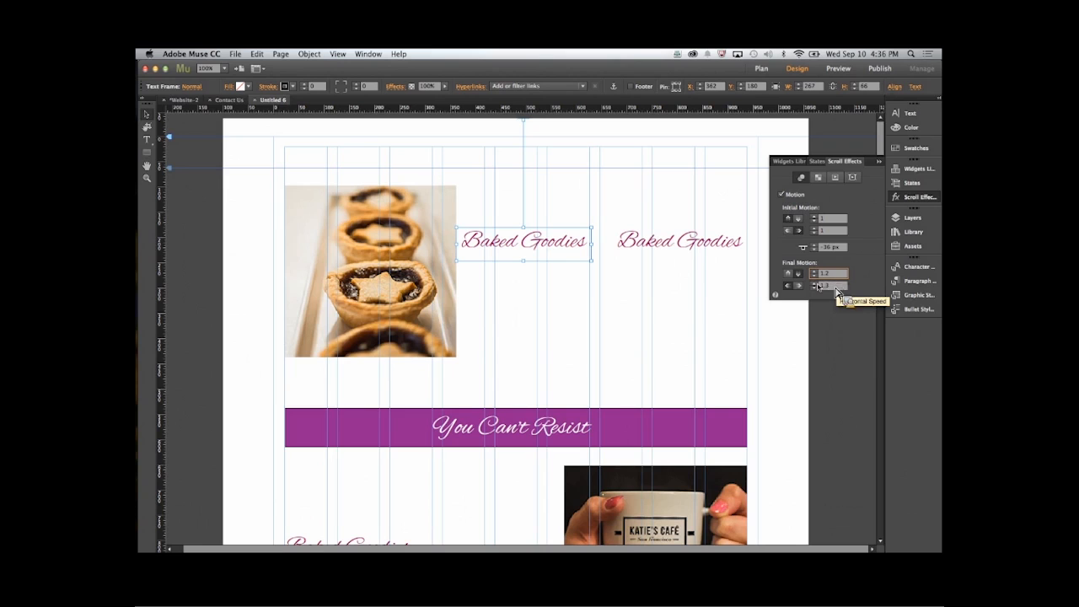
{"action": "left_click", "coordinate": [798, 284]}
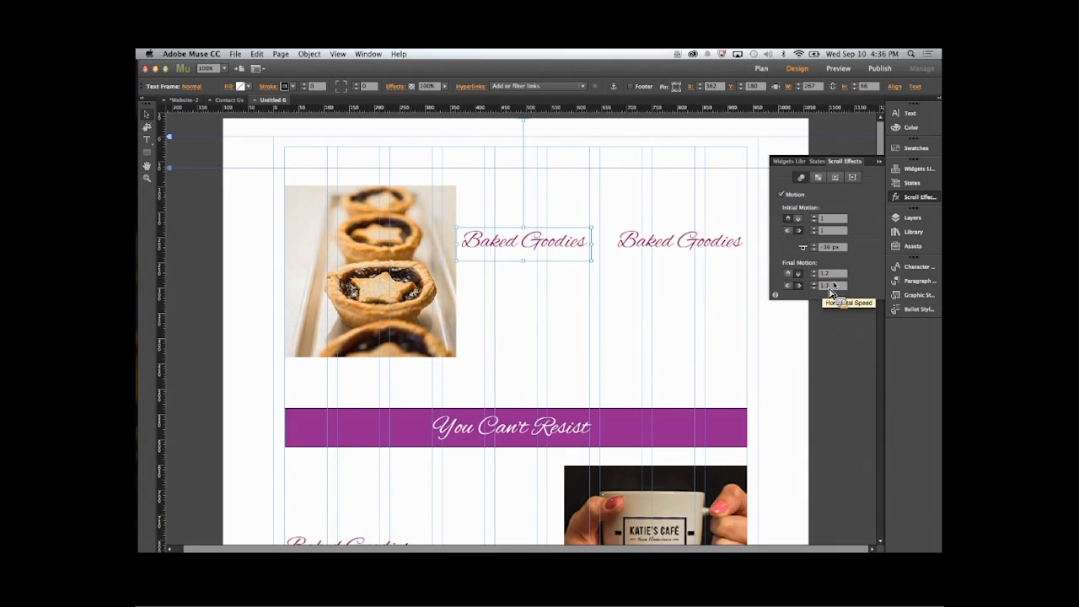
{"action": "left_click", "coordinate": [839, 287]}
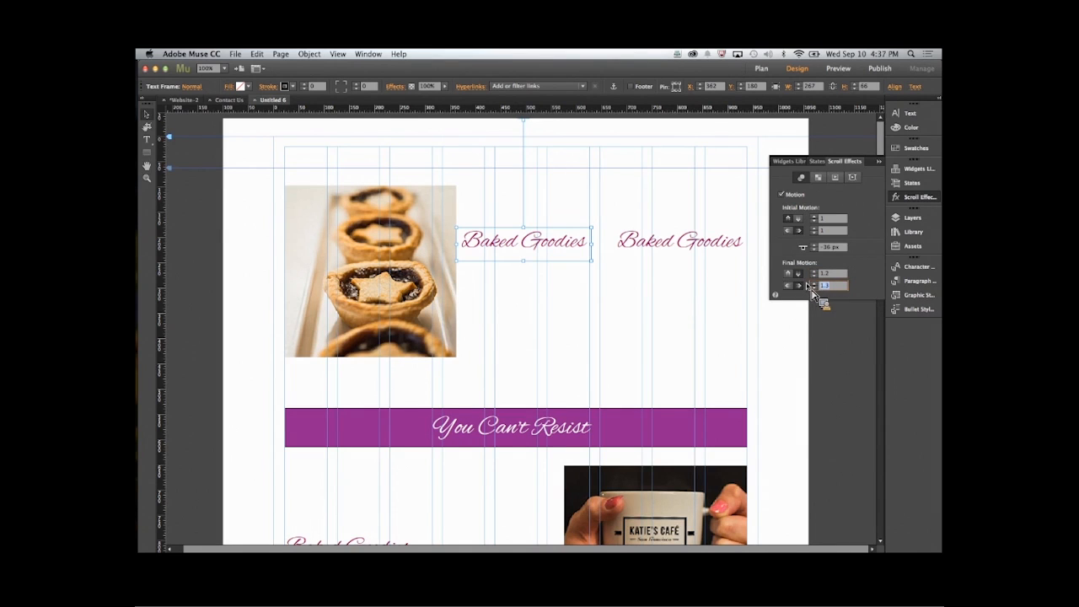
{"action": "type", "text": "1"}
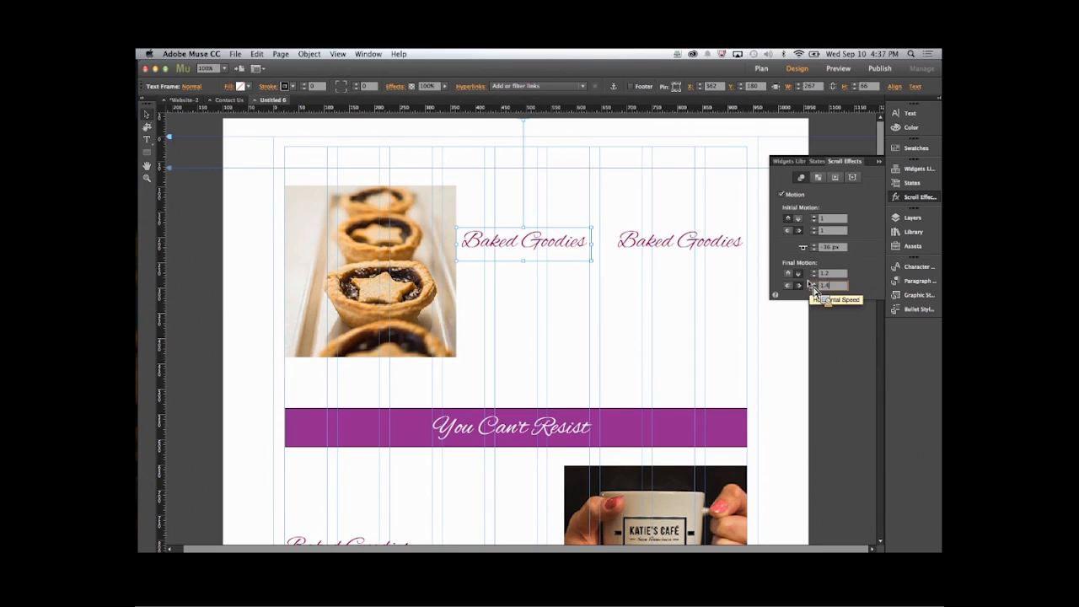
{"action": "left_click", "coordinate": [867, 281]}
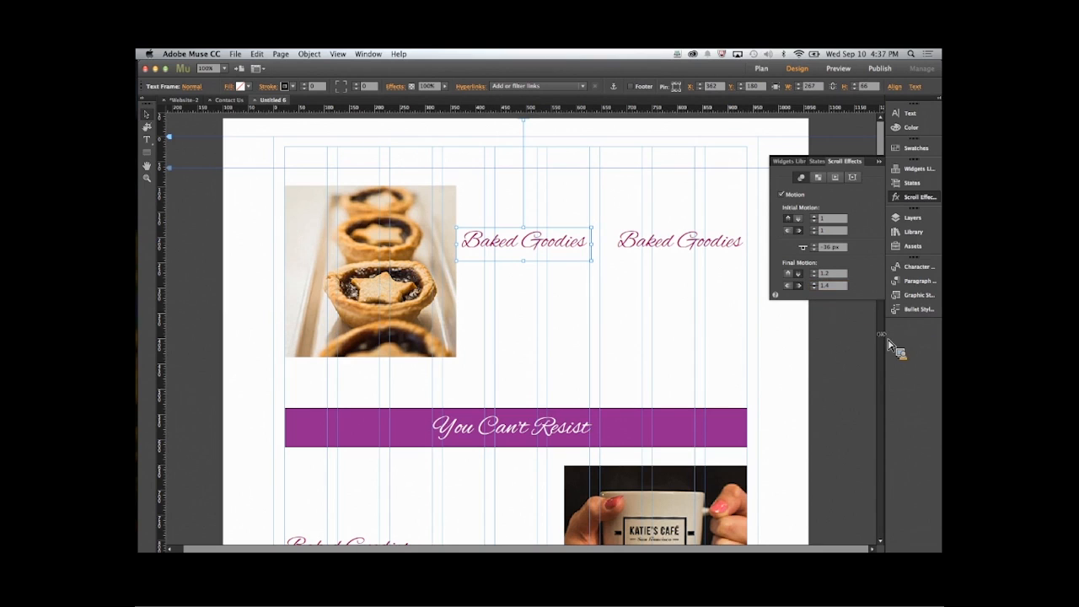
{"action": "left_click", "coordinate": [845, 367]}
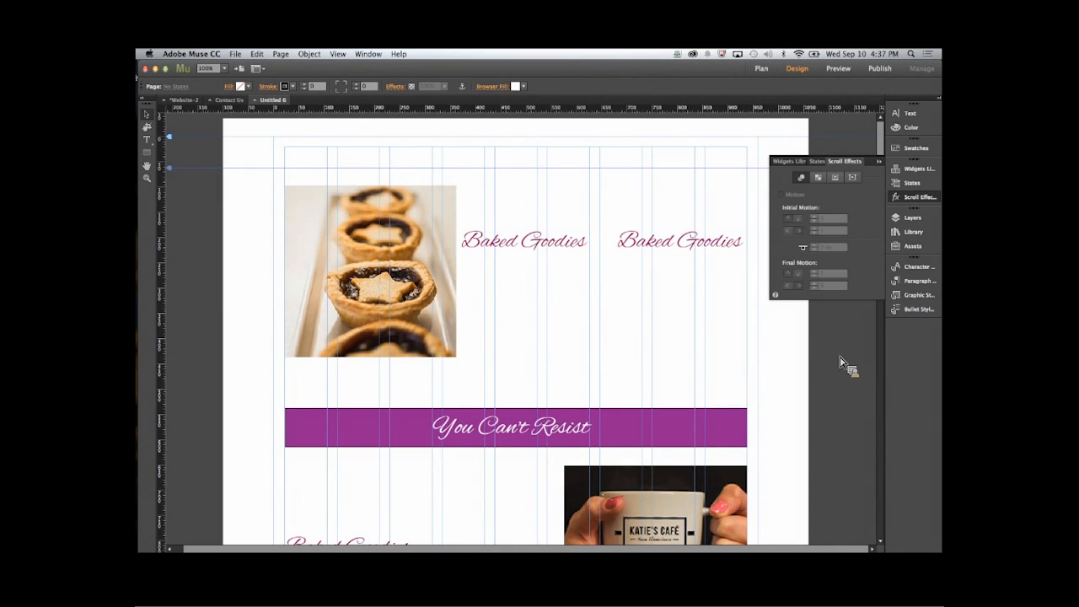
- Preview the page in the browser and check how the copied Baked Goodies heading moves while scrolling
{"action": "left_click", "coordinate": [239, 57]}
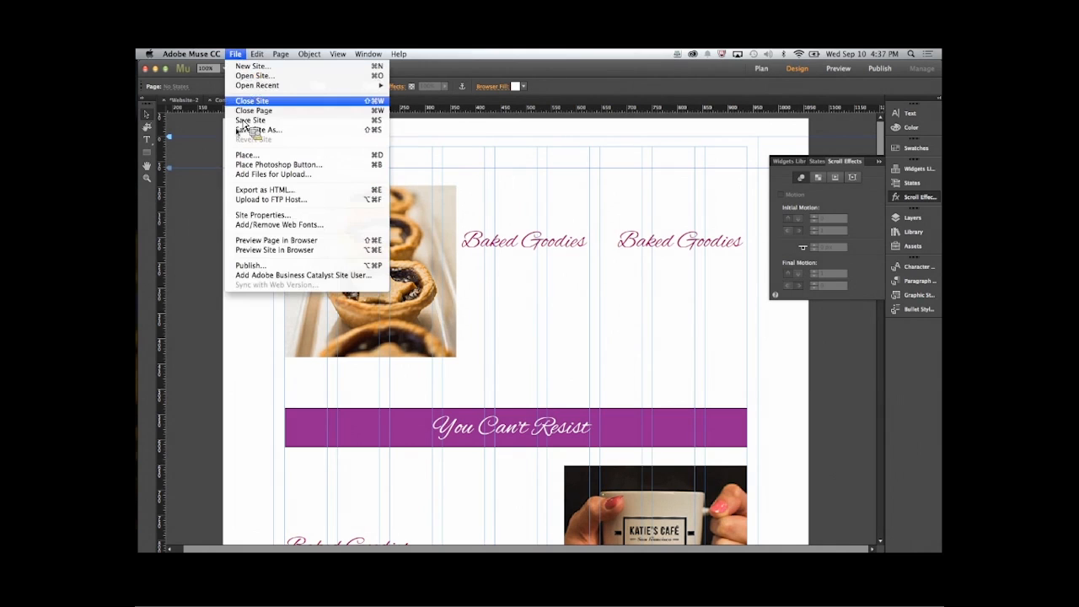
{"action": "left_click", "coordinate": [254, 244]}
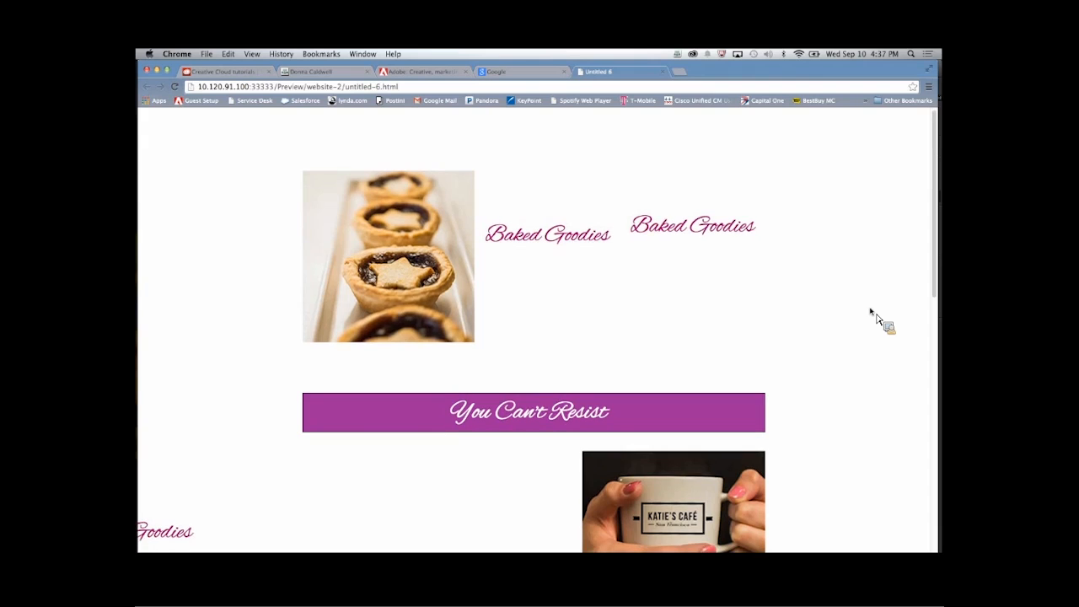
{"action": "scroll", "coordinate": [872, 316], "scroll_direction": "down", "scroll_amount": 2}
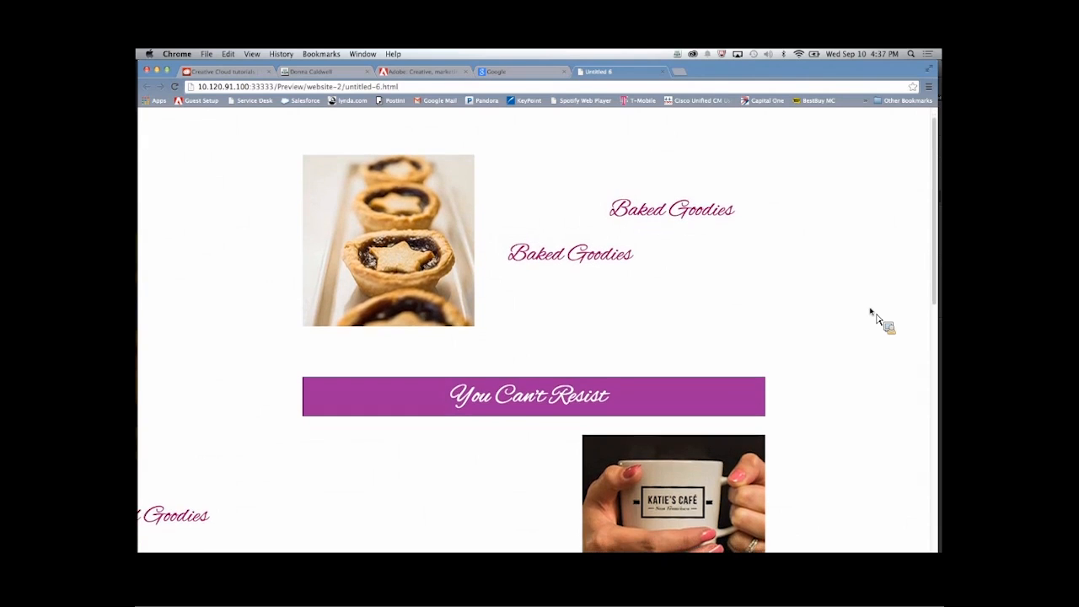
- Scroll back and forth through the page preview and compare how the Baked Goodies headings move past the pie and cup images
{"action": "scroll", "coordinate": [872, 316], "scroll_direction": "down", "scroll_amount": 2}
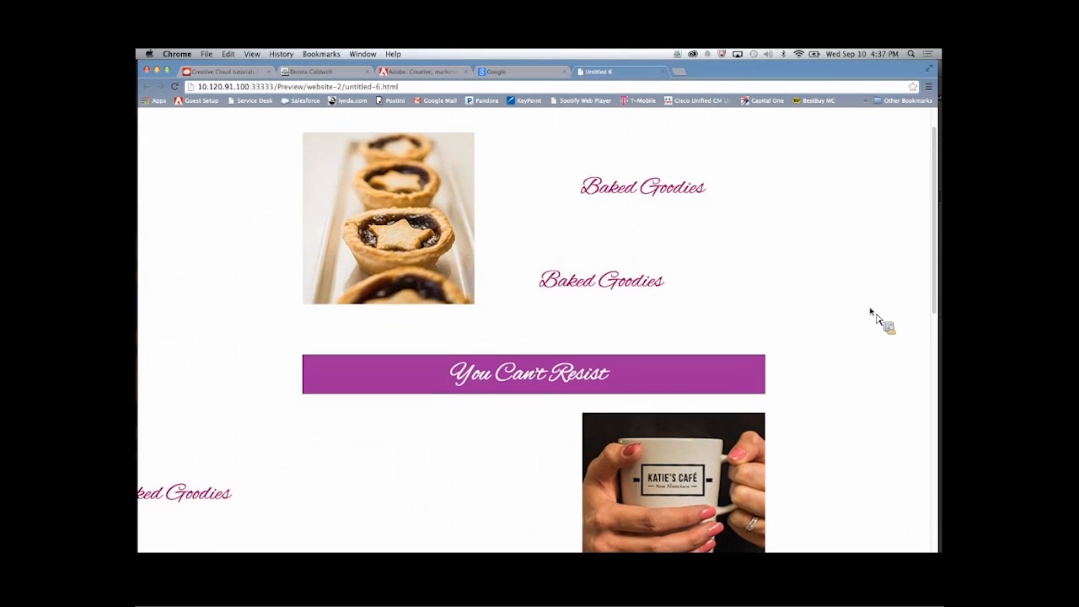
{"action": "scroll", "coordinate": [872, 316], "scroll_direction": "down", "scroll_amount": 2}
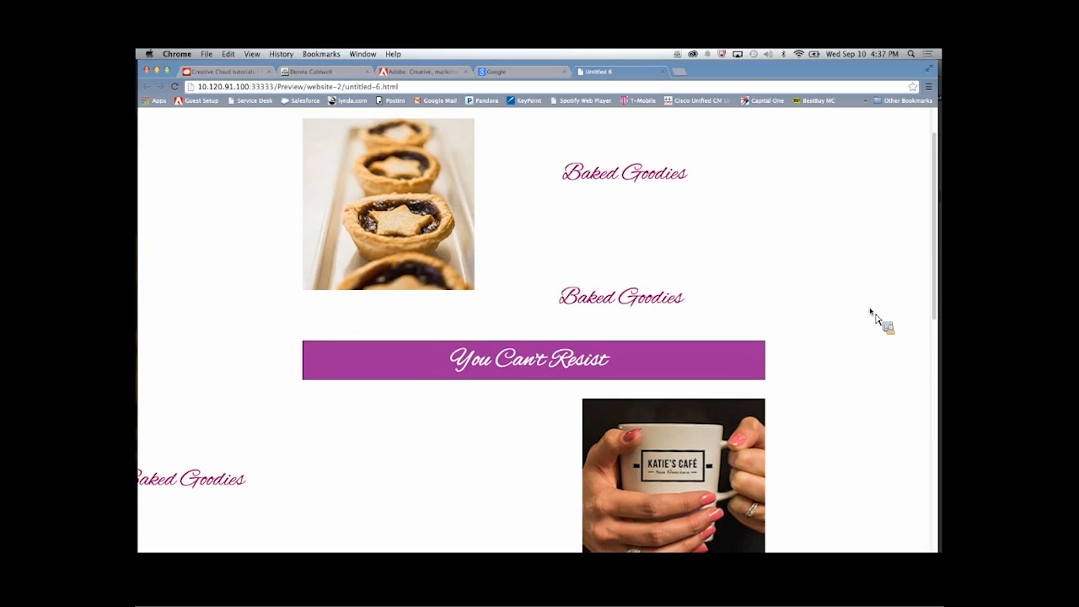
{"action": "scroll", "coordinate": [872, 316], "scroll_direction": "down", "scroll_amount": 4}
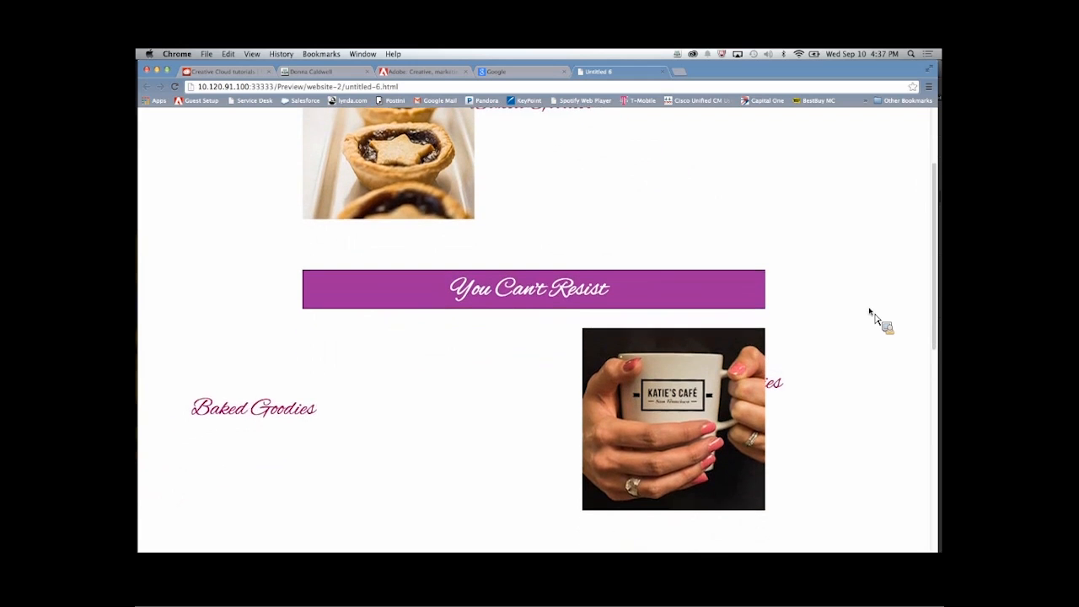
{"action": "scroll", "coordinate": [872, 316], "scroll_direction": "down", "scroll_amount": 3}
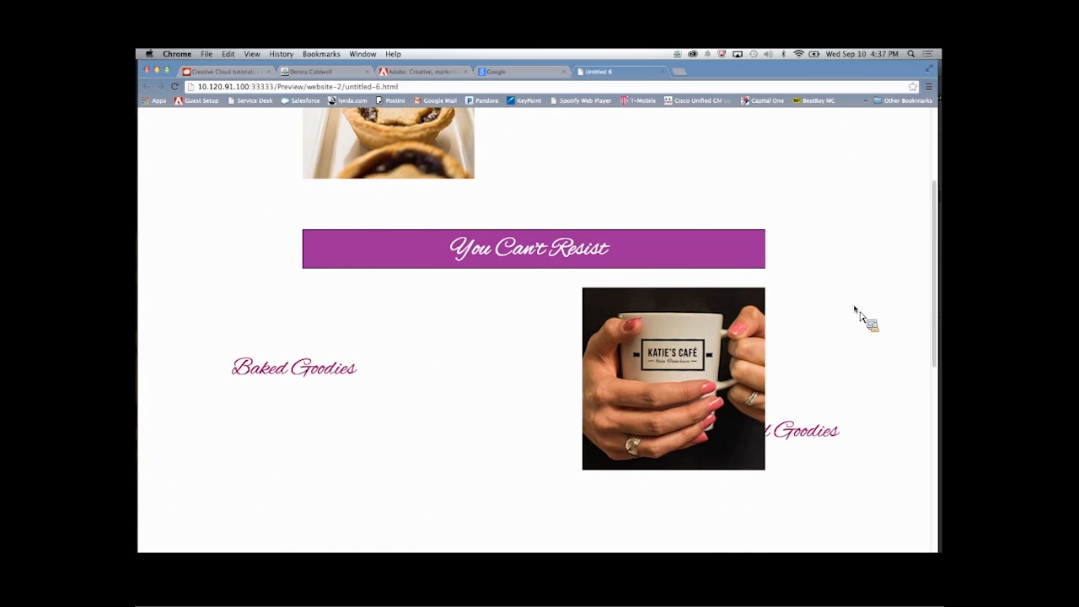
{"action": "scroll", "coordinate": [856, 311], "scroll_direction": "down", "scroll_amount": 1}
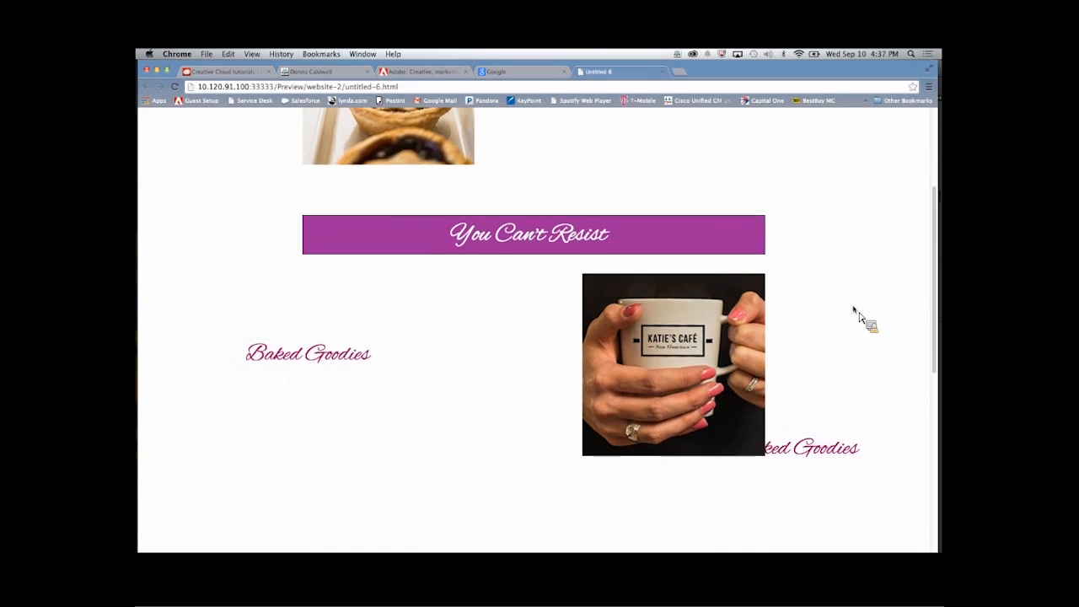
{"action": "scroll", "coordinate": [856, 312], "scroll_direction": "down", "scroll_amount": 1}
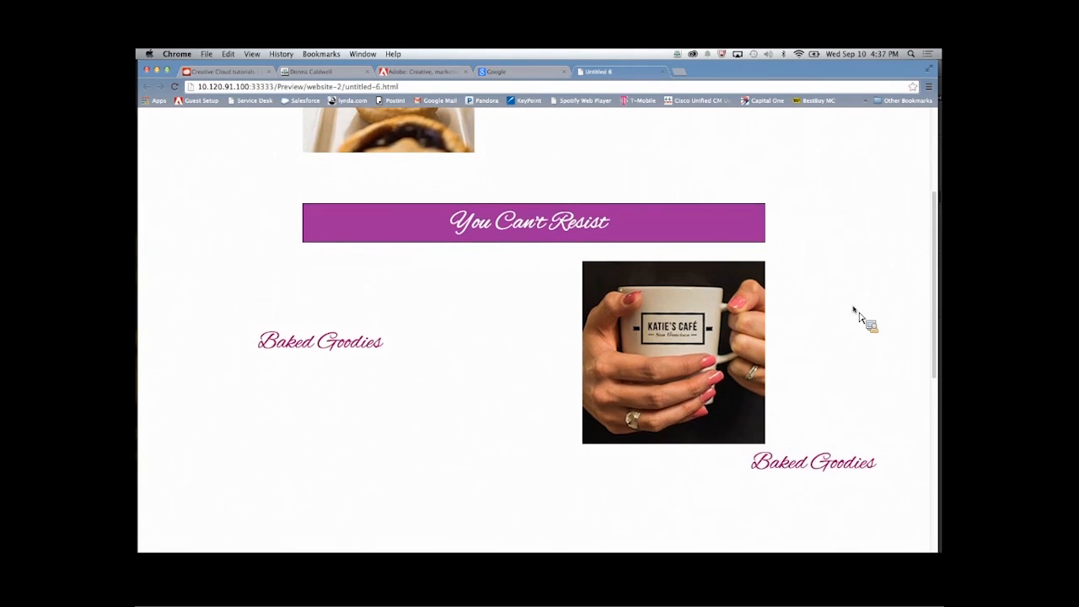
{"action": "scroll", "coordinate": [855, 312], "scroll_direction": "up", "scroll_amount": 5}
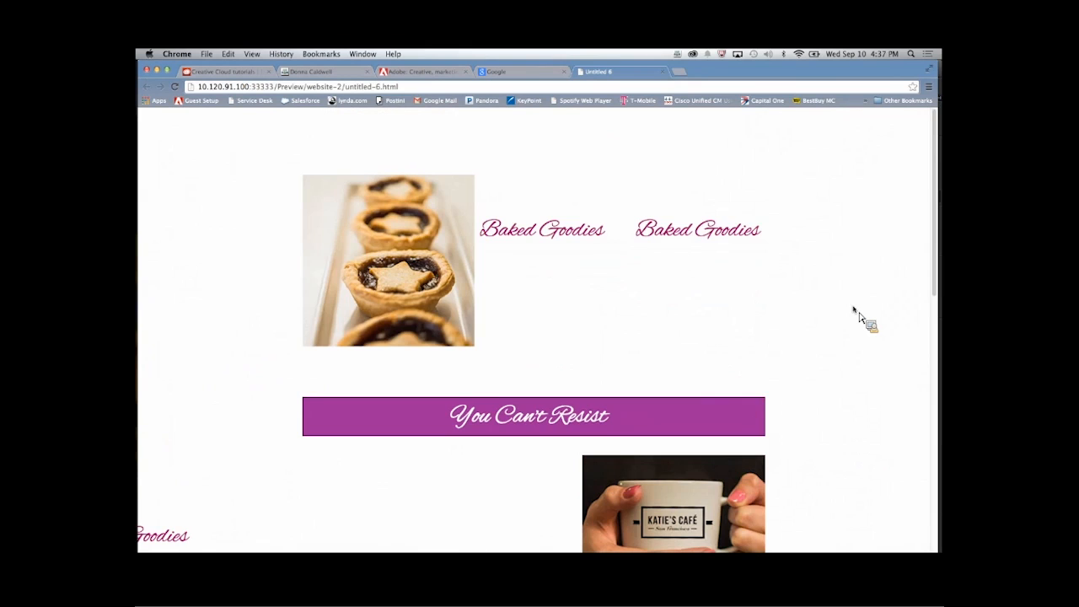
{"action": "scroll", "coordinate": [855, 312], "scroll_direction": "down", "scroll_amount": 3}
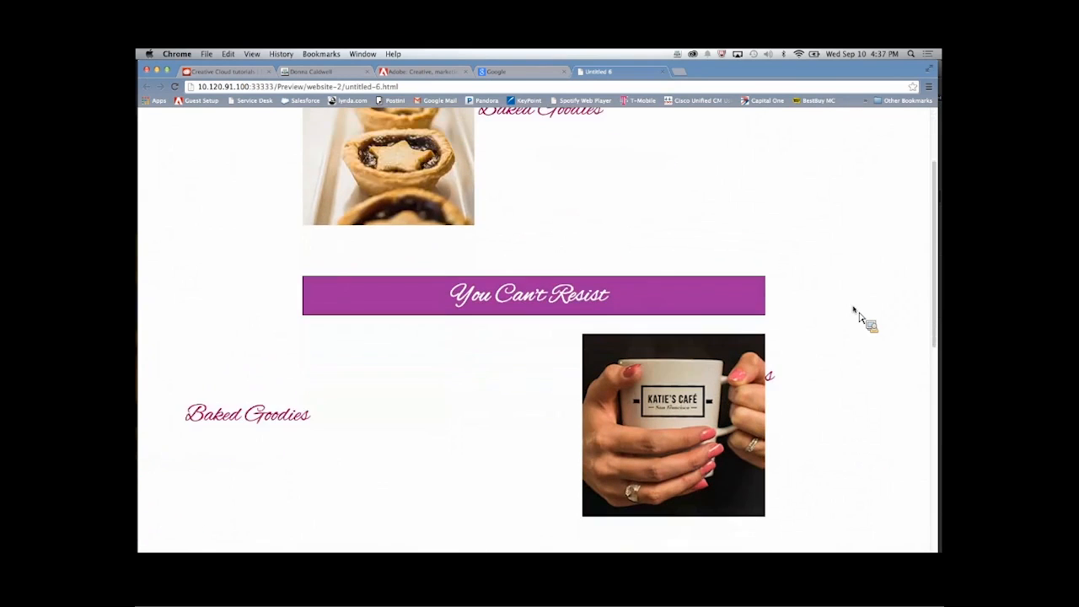
{"action": "scroll", "coordinate": [855, 312], "scroll_direction": "down", "scroll_amount": 2}
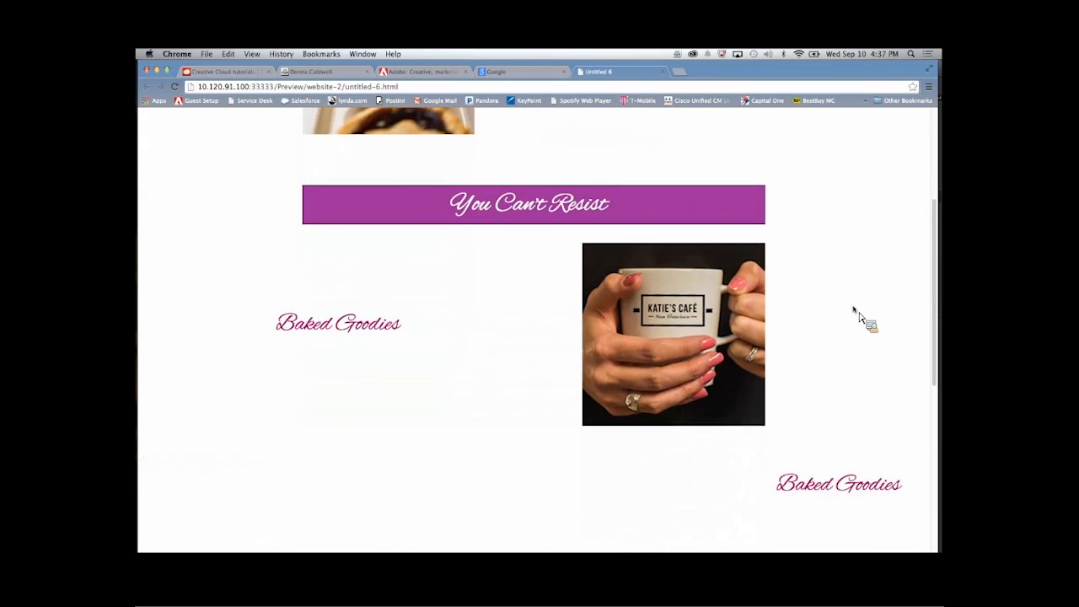
{"action": "scroll", "coordinate": [855, 312], "scroll_direction": "up", "scroll_amount": 5}
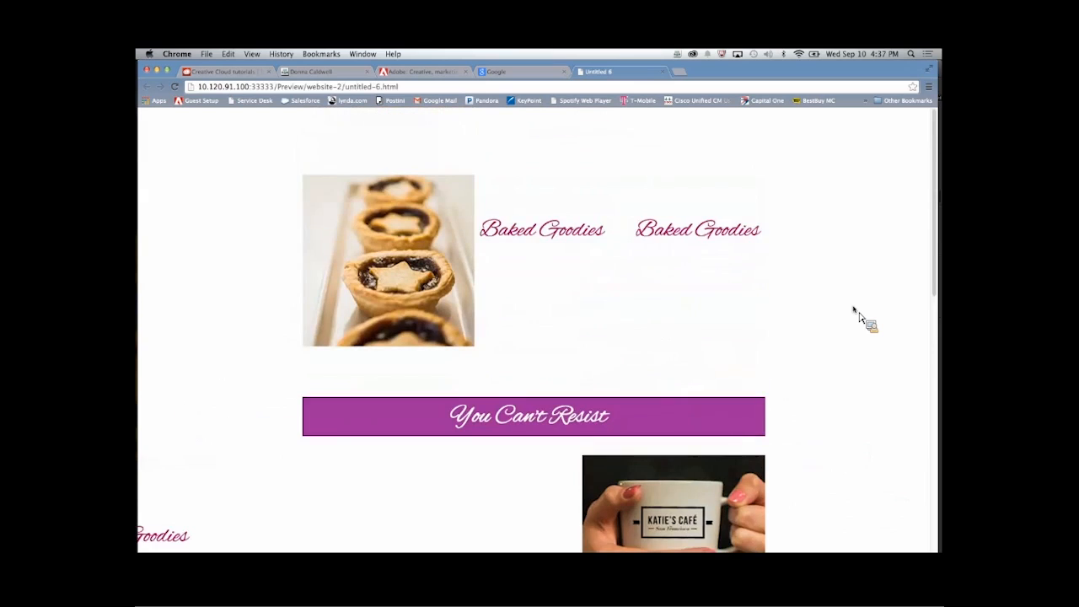
{"action": "scroll", "coordinate": [856, 312], "scroll_direction": "down", "scroll_amount": 4}
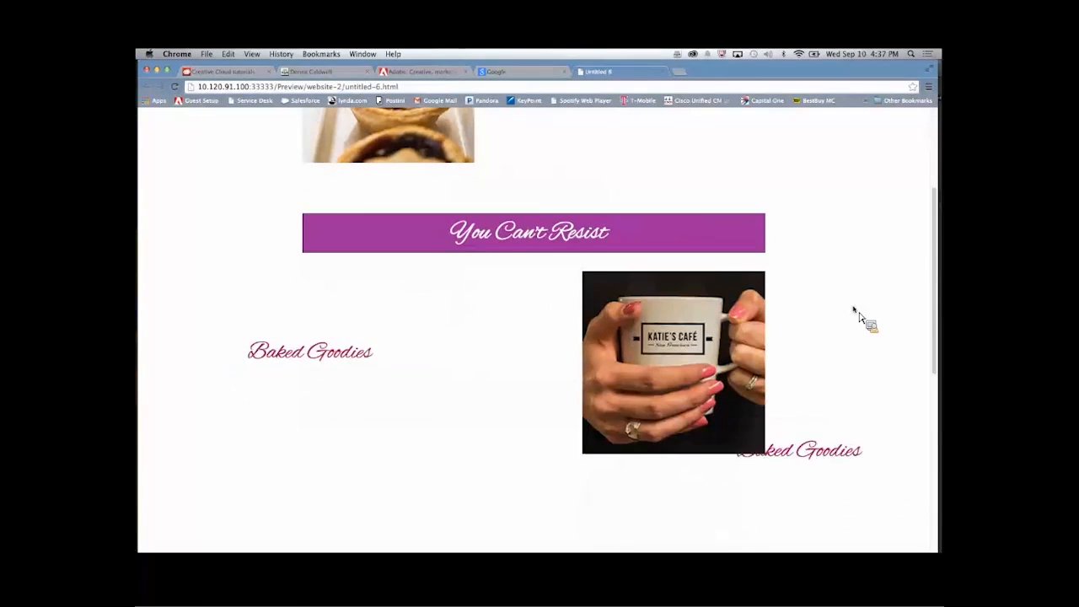
{"action": "scroll", "coordinate": [855, 312], "scroll_direction": "down", "scroll_amount": 1}
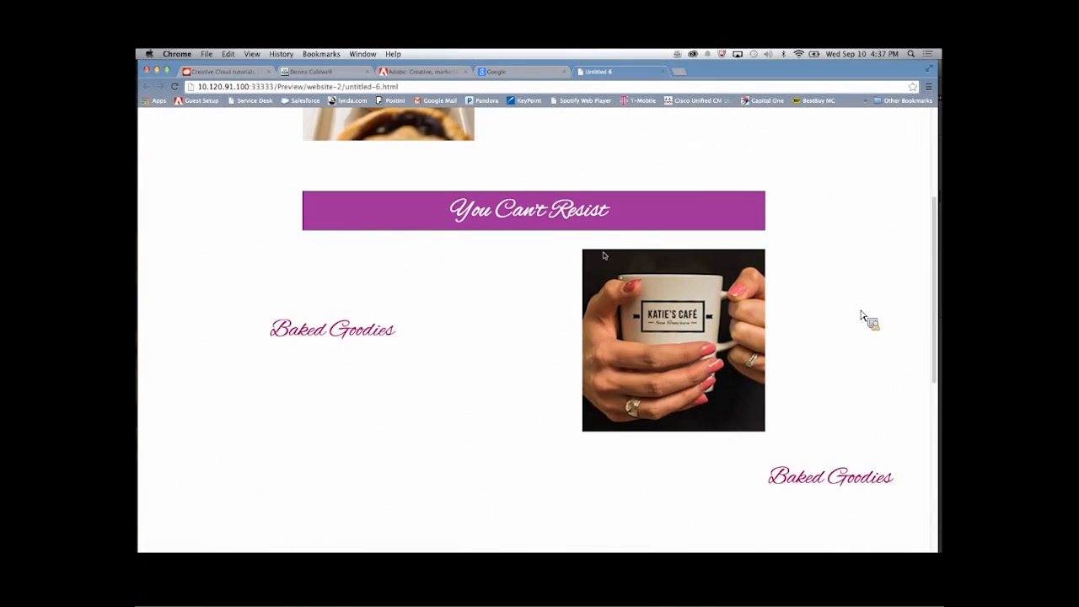
{"action": "scroll", "coordinate": [602, 212], "scroll_direction": "up", "scroll_amount": 5}
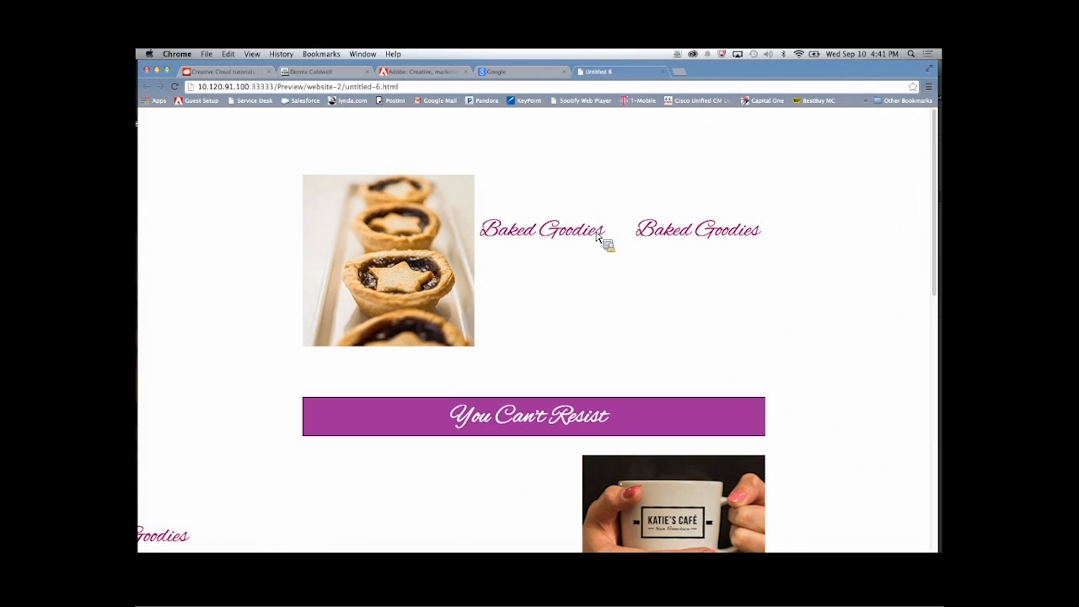
- Switch back to Adobe Muse, follow the library's link to more online items, and look over the Muse listings on Adobe Add-ons
{"action": "left_click_drag", "start_coordinate": [597, 237], "coordinate": [145, 227]}
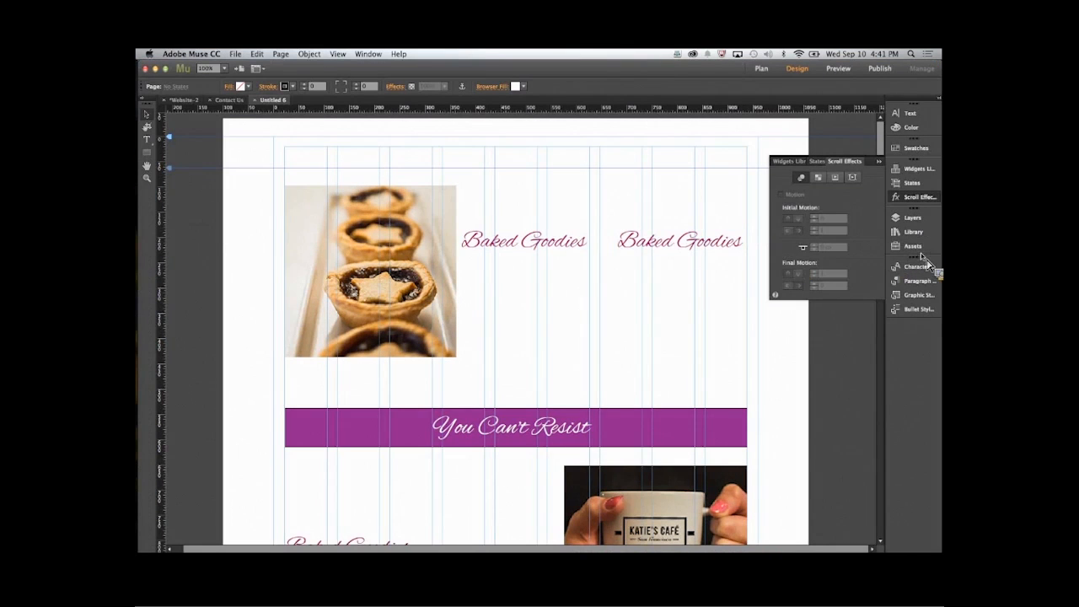
{"action": "left_click_drag", "start_coordinate": [923, 257], "coordinate": [824, 246]}
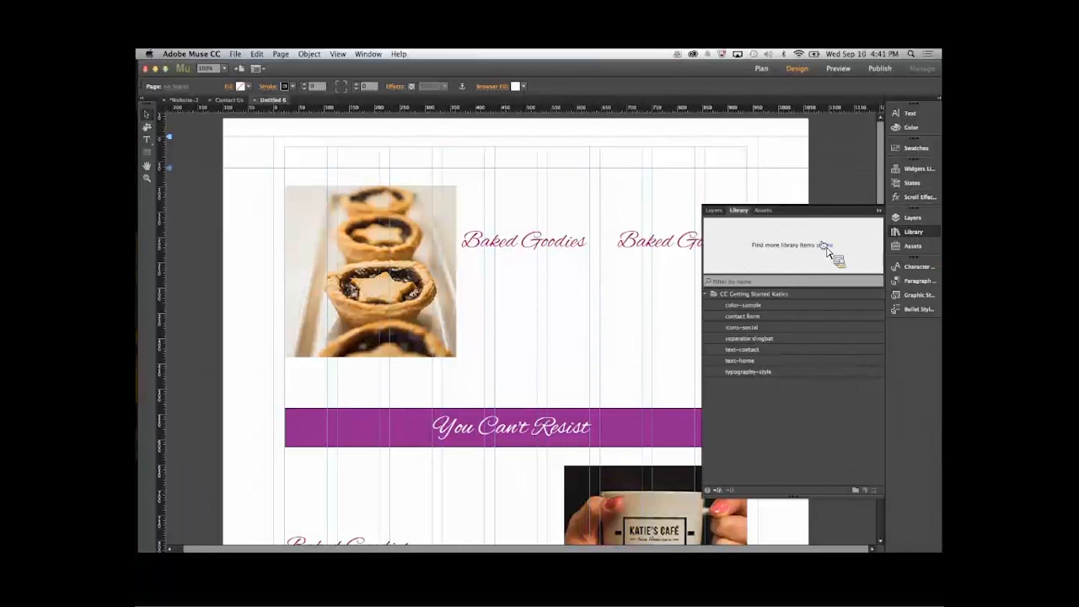
{"action": "left_click", "coordinate": [823, 245]}
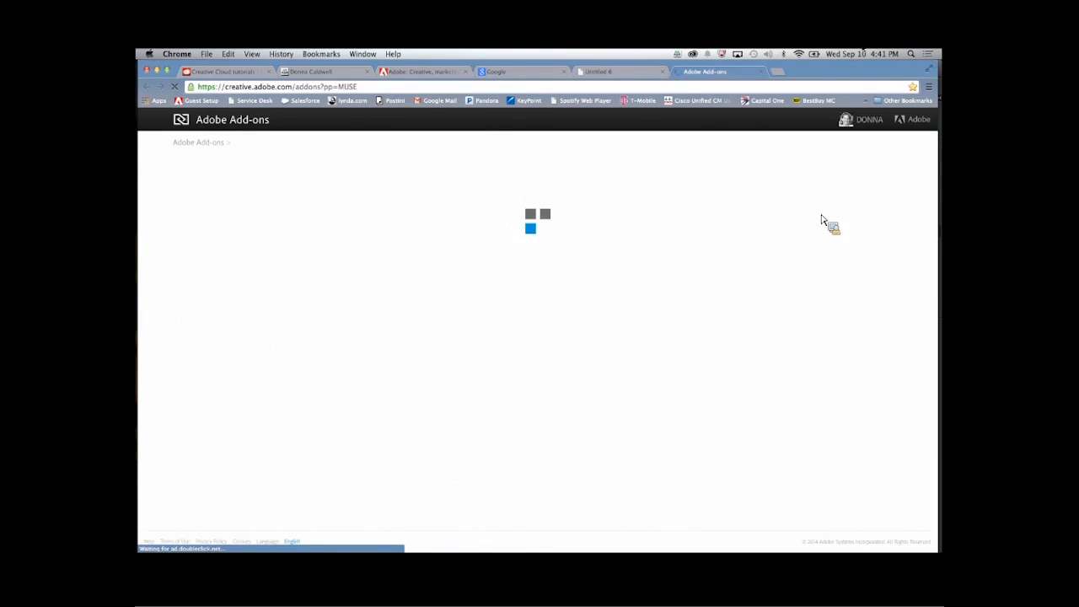
{"action": "scroll", "coordinate": [447, 256], "scroll_direction": "down", "scroll_amount": 1}
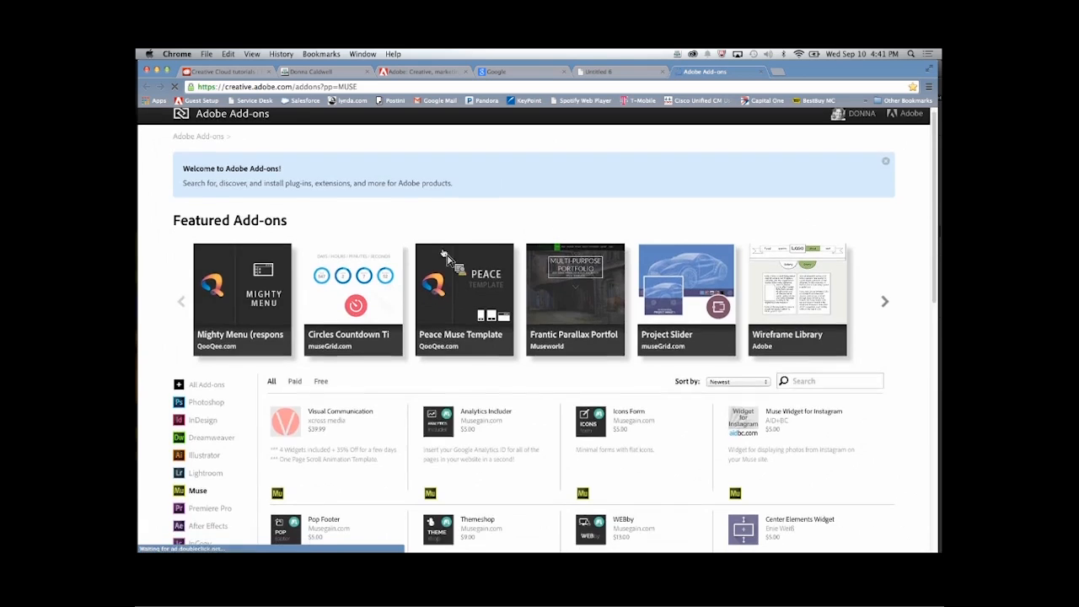
{"action": "scroll", "coordinate": [443, 255], "scroll_direction": "down", "scroll_amount": 3}
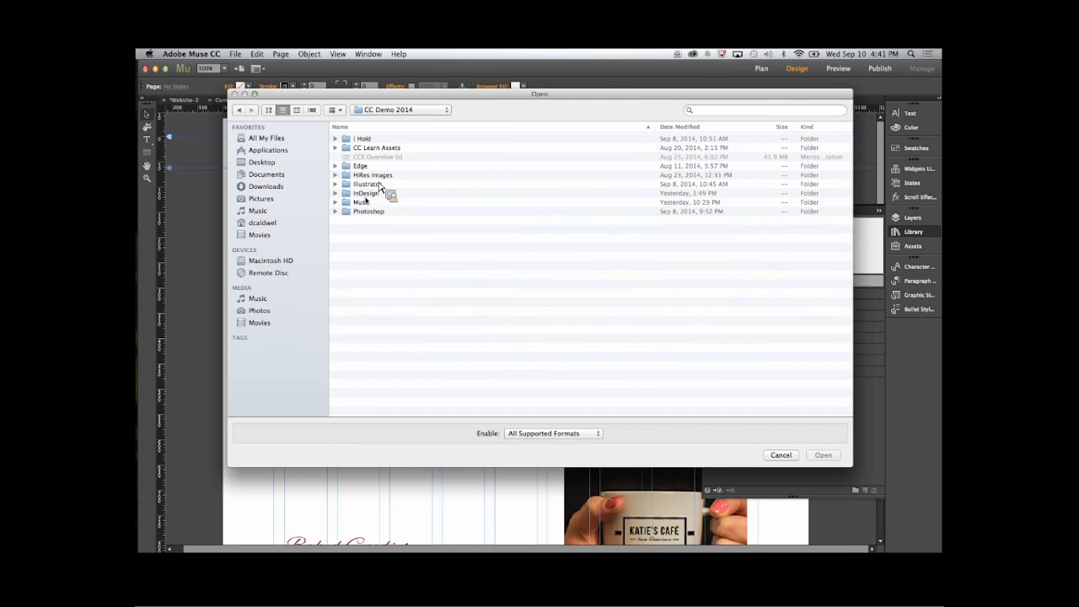
- Open the photography_portfolio_default site from the Muse folder in CC Demo 2014 and open its Home page for design
{"action": "left_click", "coordinate": [369, 202]}
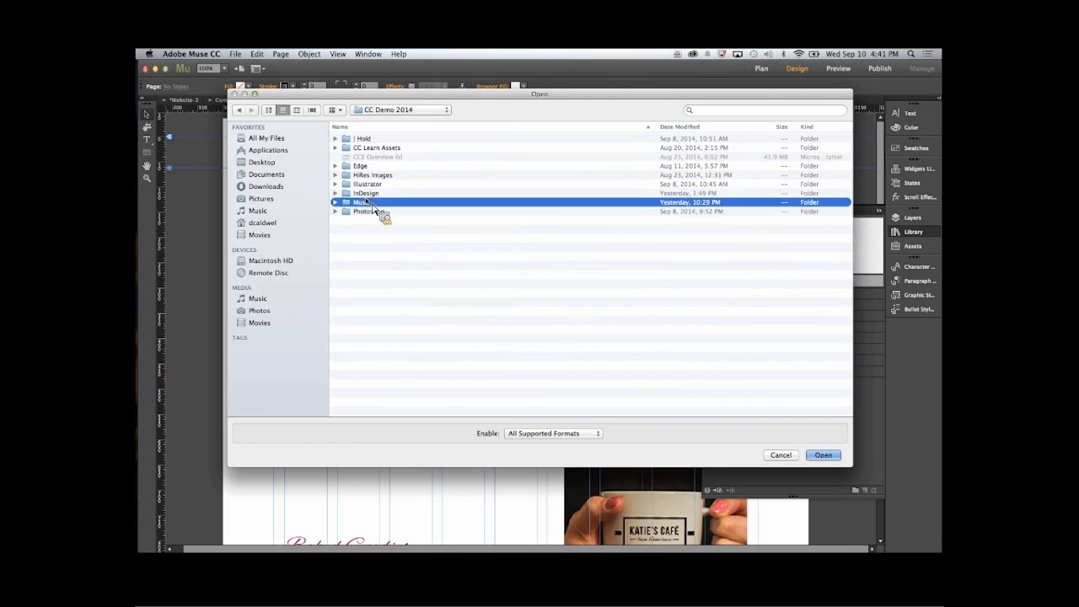
{"action": "double_click", "coordinate": [369, 202]}
{"action": "double_click", "coordinate": [380, 202]}
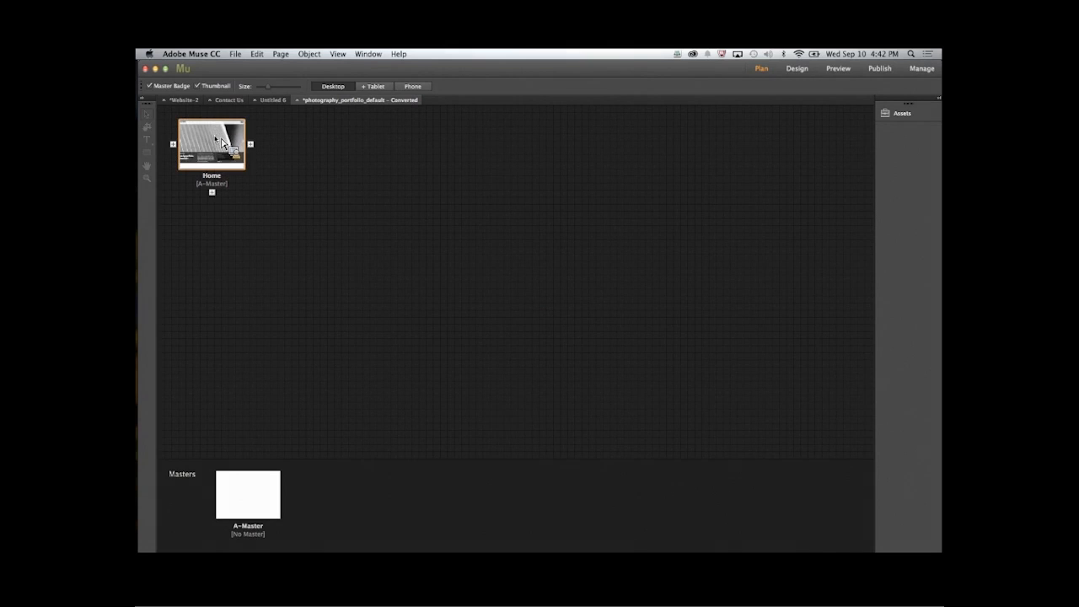
{"action": "double_click", "coordinate": [224, 144]}
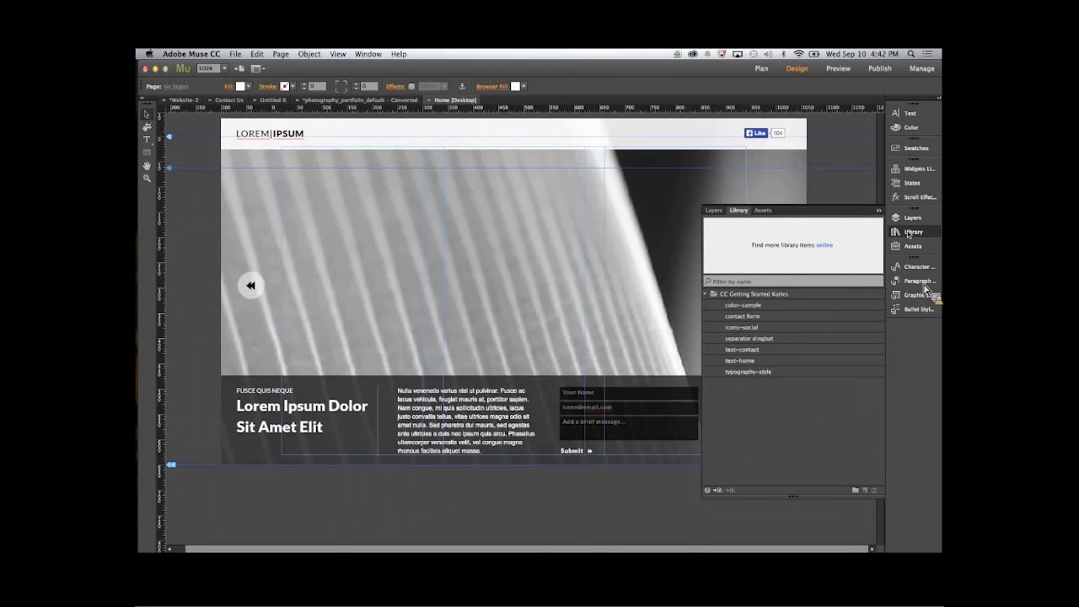
- Delete the contact form from the dark footer band of the portfolio's Home page
{"action": "left_click", "coordinate": [878, 210]}
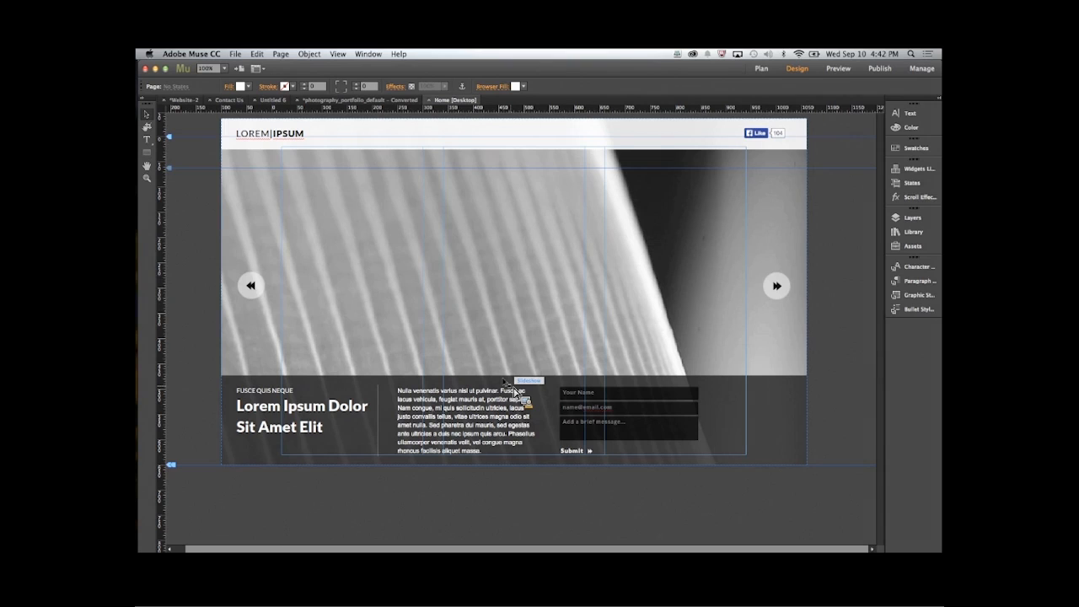
{"action": "left_click", "coordinate": [624, 418]}
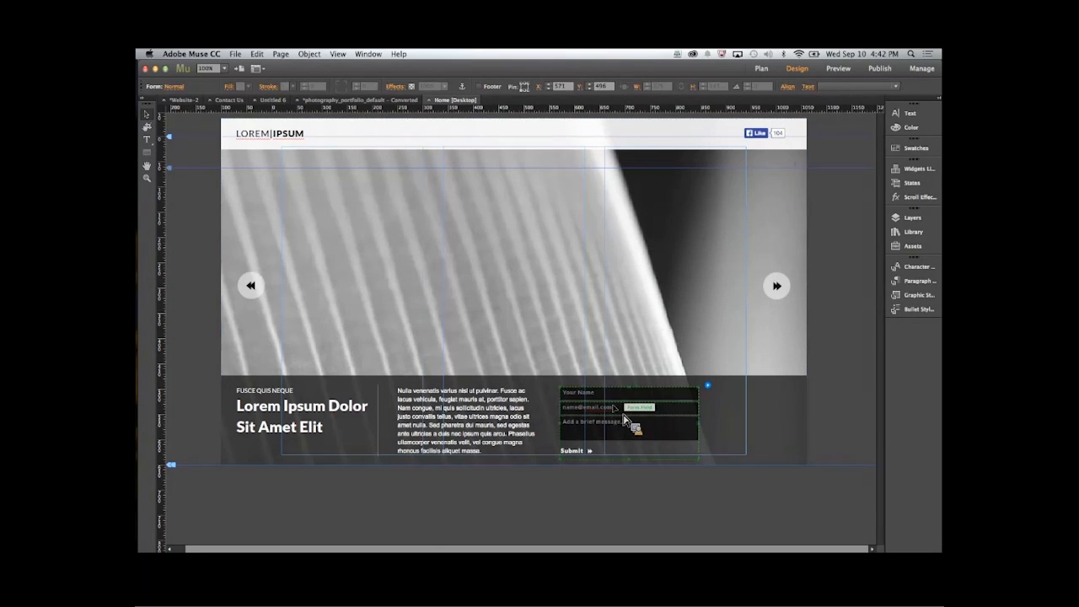
{"action": "key", "text": "Delete"}
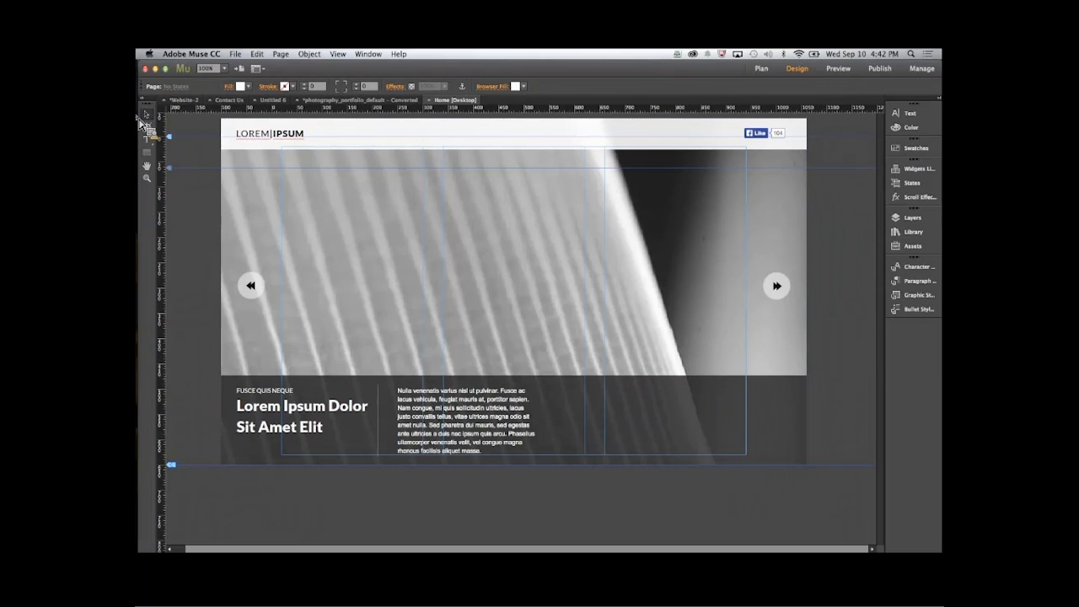
- Place the Ardrossan, Shepherds_Flat, spain-wind-power-record and turbines_single images from the Hi Res folder into the Home page's full-width slideshow
{"action": "mouse_move", "coordinate": [145, 109]}
{"action": "left_click", "coordinate": [147, 77]}
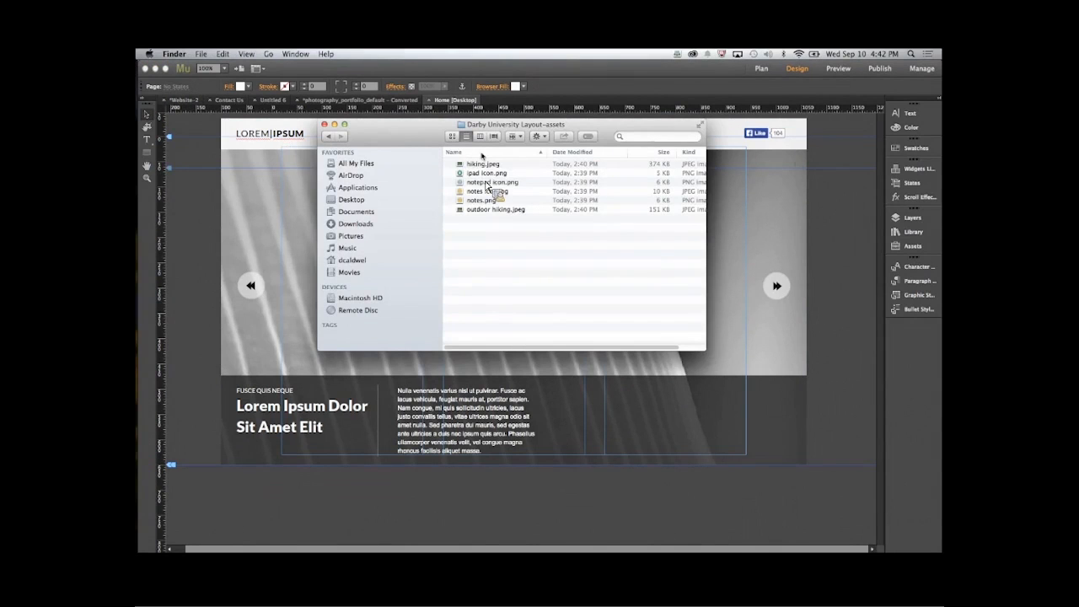
{"action": "left_click_drag", "start_coordinate": [491, 152], "coordinate": [295, 253]}
{"action": "left_click", "coordinate": [483, 189], "text": "shift"}
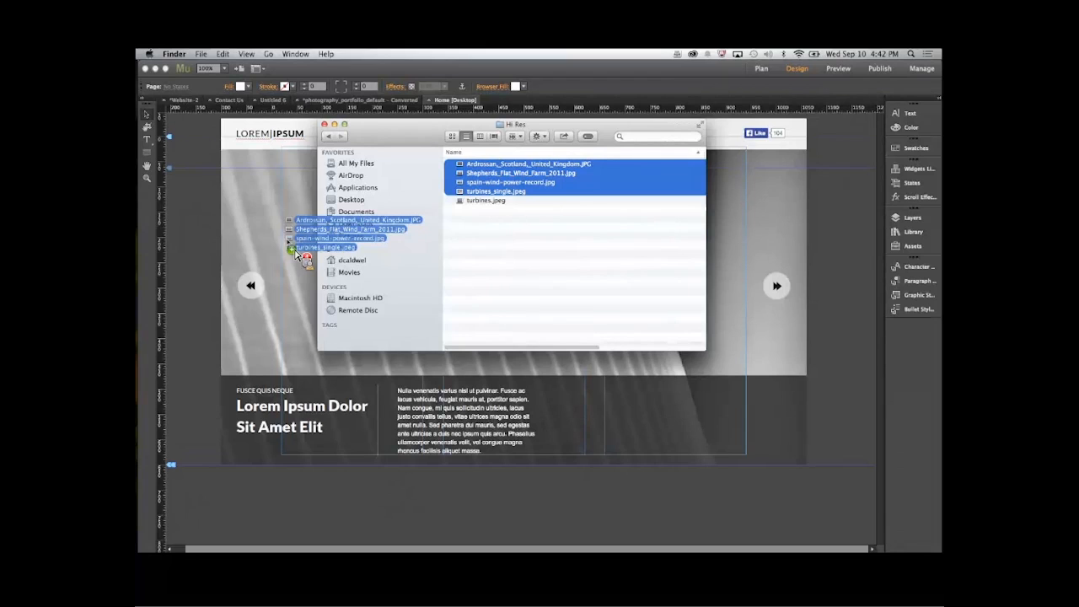
{"action": "left_click_drag", "start_coordinate": [295, 252], "coordinate": [290, 246]}
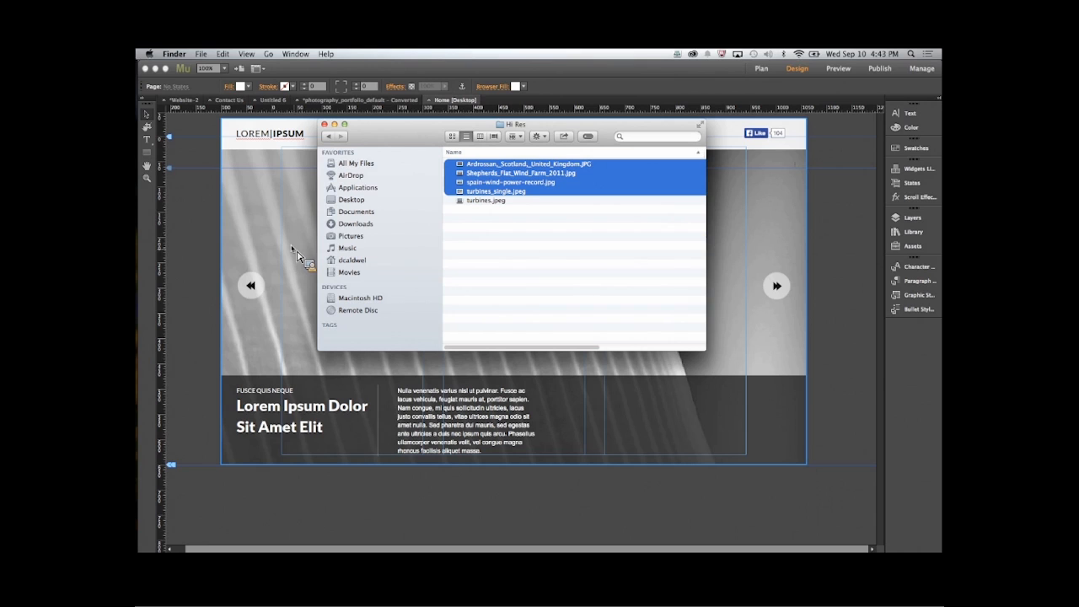
{"action": "left_click", "coordinate": [842, 345]}
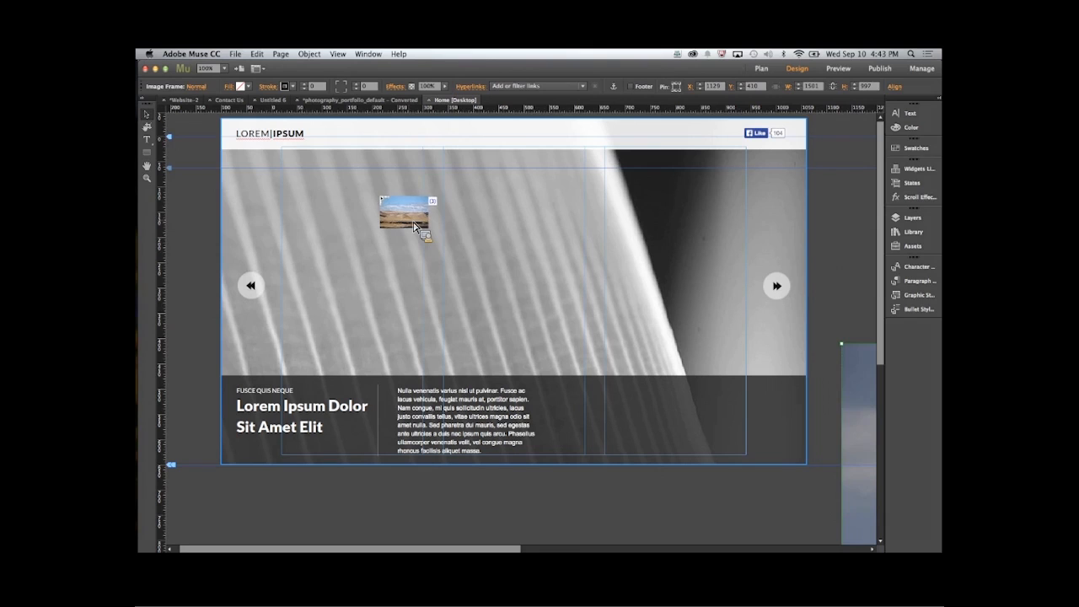
{"action": "key", "text": "super+z"}
{"action": "left_click", "coordinate": [266, 195]}
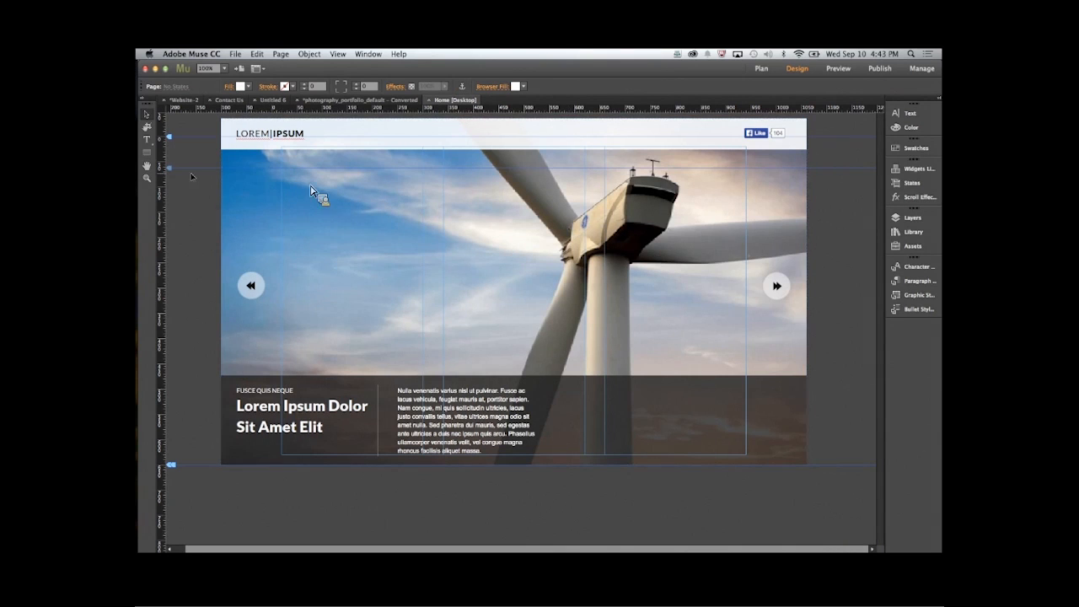
- Preview the portfolio Home page in the browser and advance through the slideshow's wind turbine images
{"action": "left_click", "coordinate": [236, 54]}
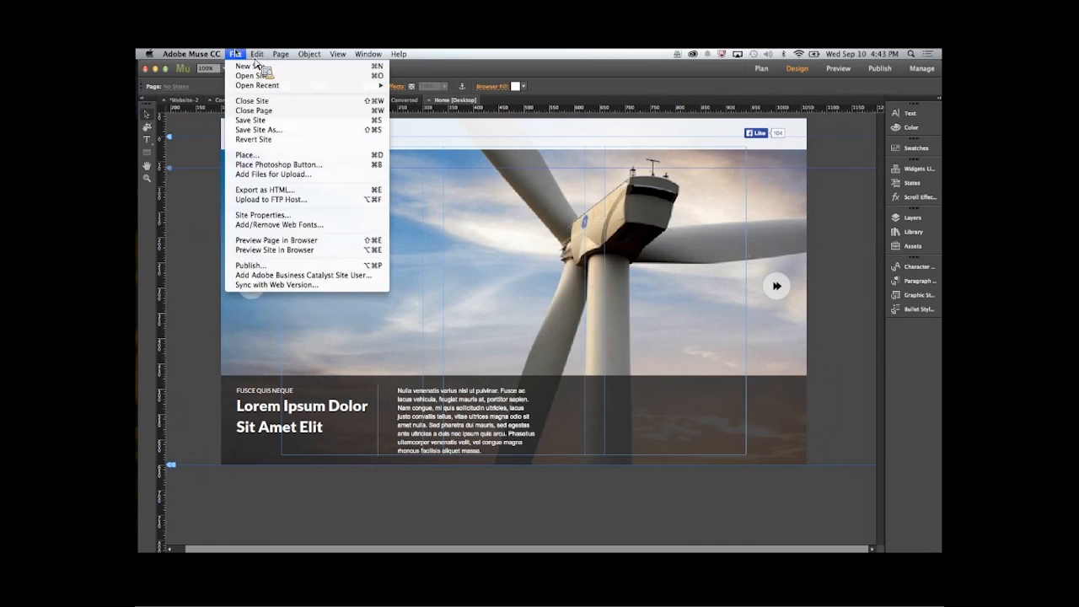
{"action": "left_click", "coordinate": [259, 239]}
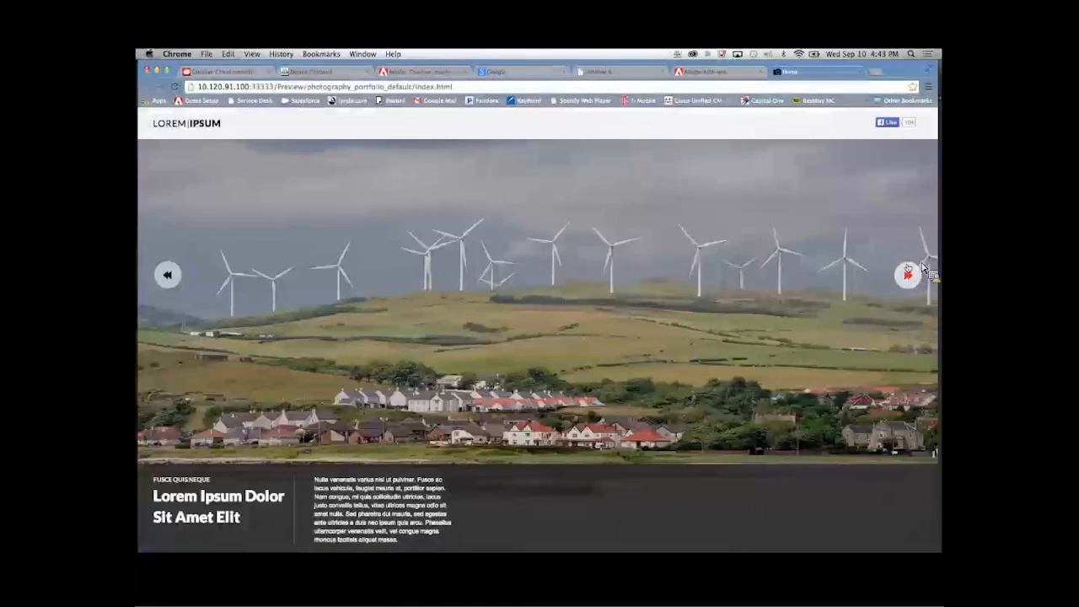
{"action": "left_click", "coordinate": [908, 274]}
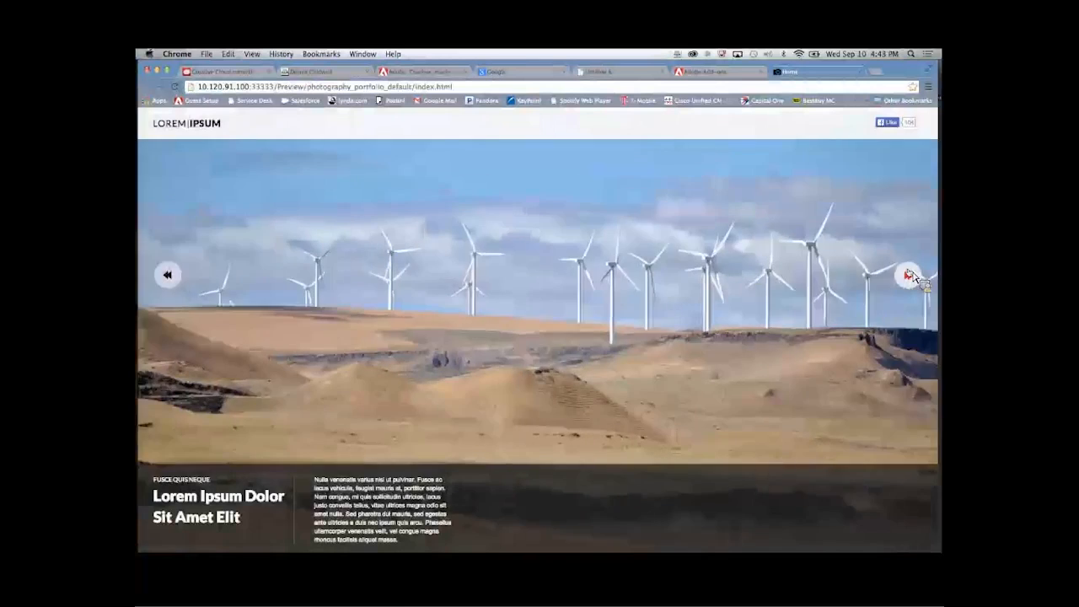
{"action": "left_click", "coordinate": [909, 274]}
{"action": "left_click", "coordinate": [908, 274]}
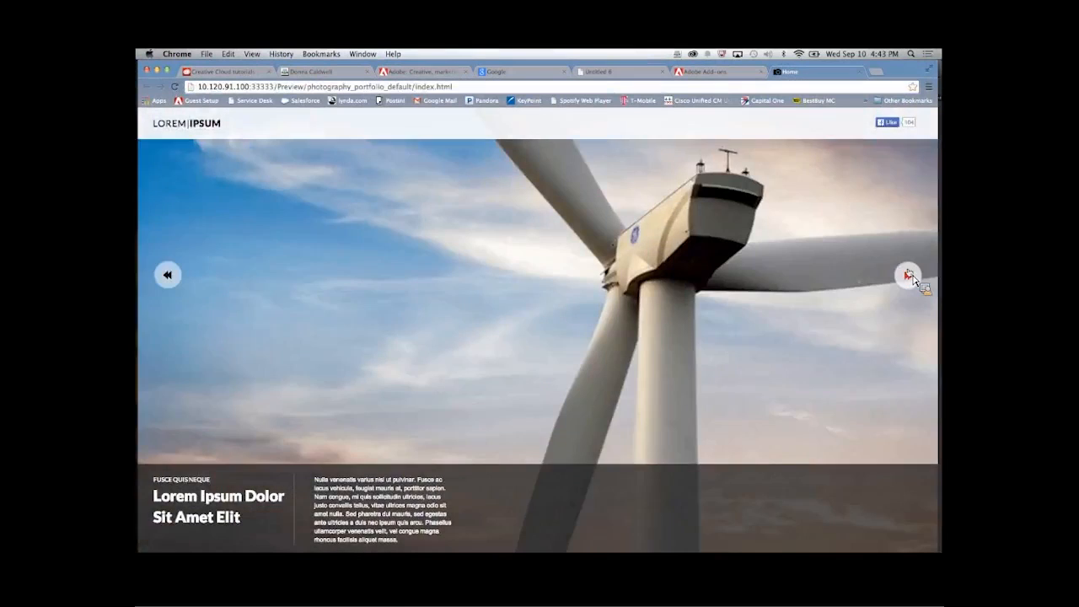
{"action": "left_click", "coordinate": [908, 274]}
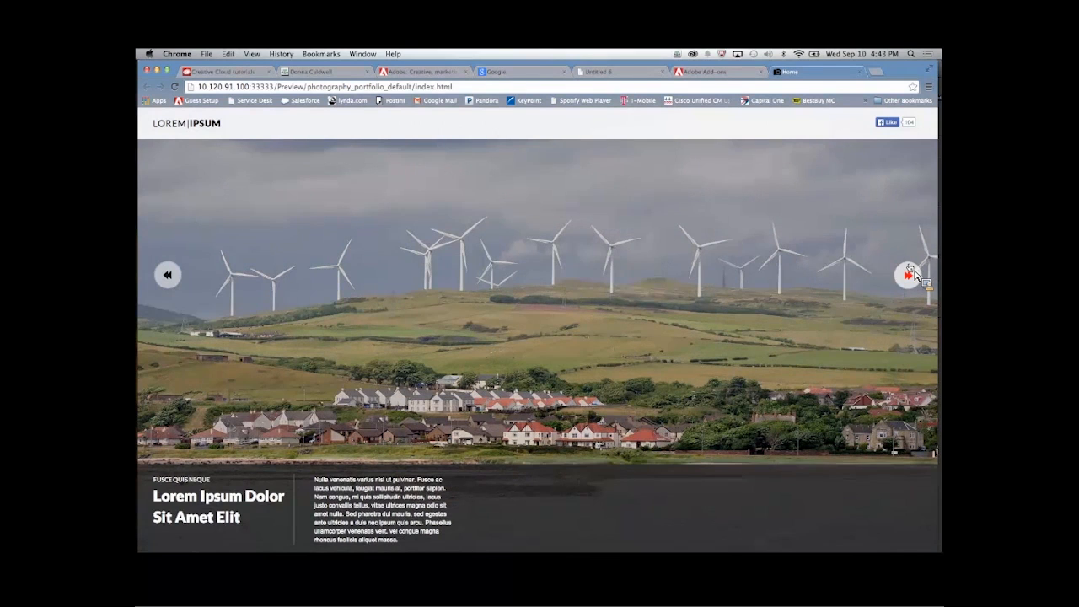
{"action": "left_click", "coordinate": [910, 274]}
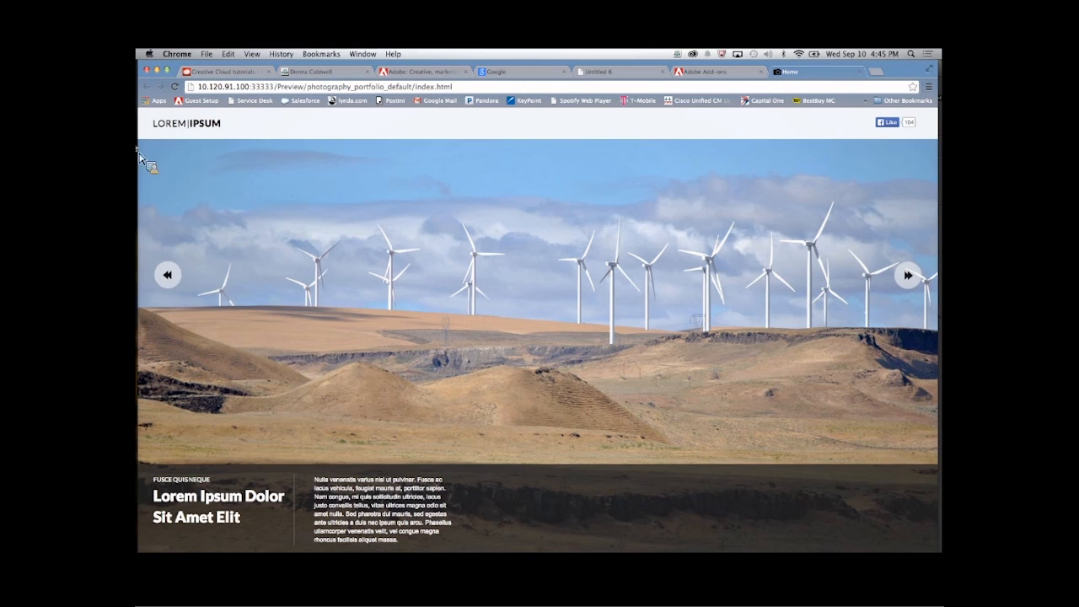
- Switch back to Adobe Muse and show the Website-2 site plan
{"action": "left_click", "coordinate": [145, 226]}
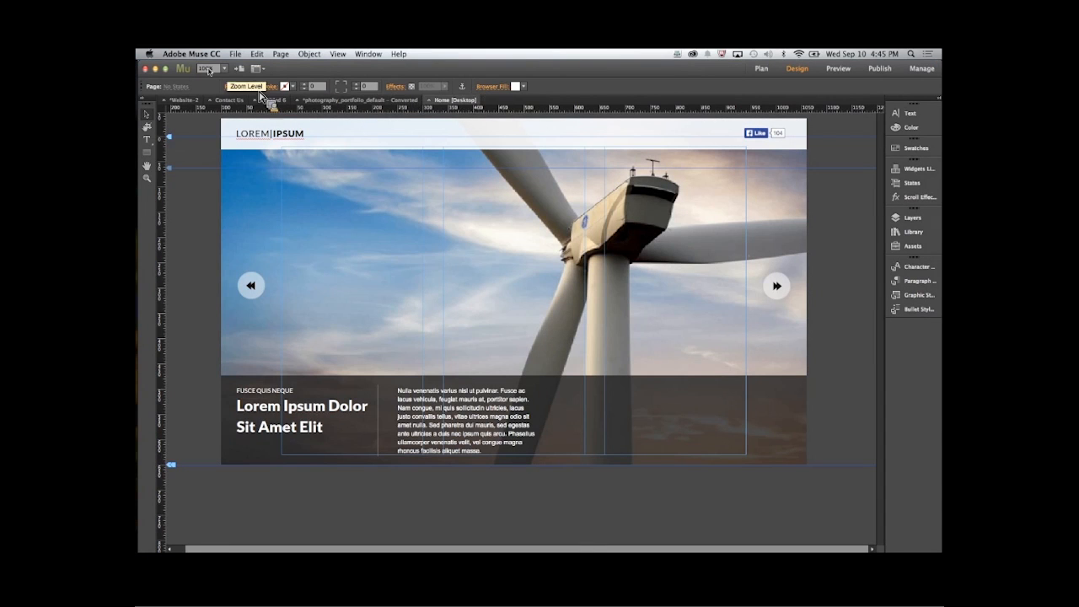
{"action": "left_click", "coordinate": [184, 99]}
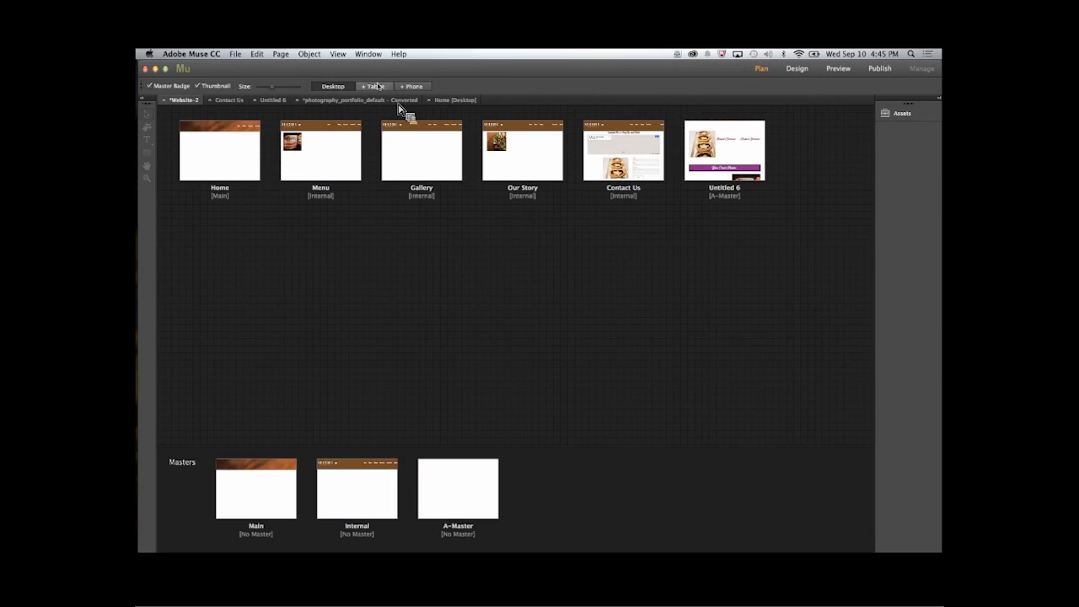